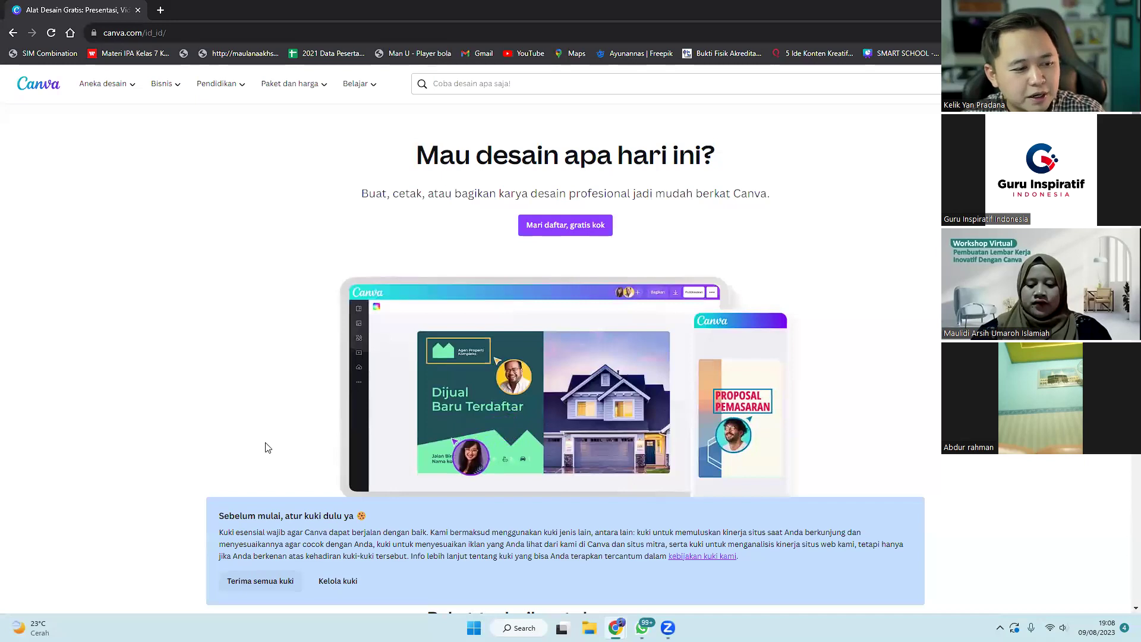
- Accept all cookies and sign in with the Google account
left_click(261, 583)
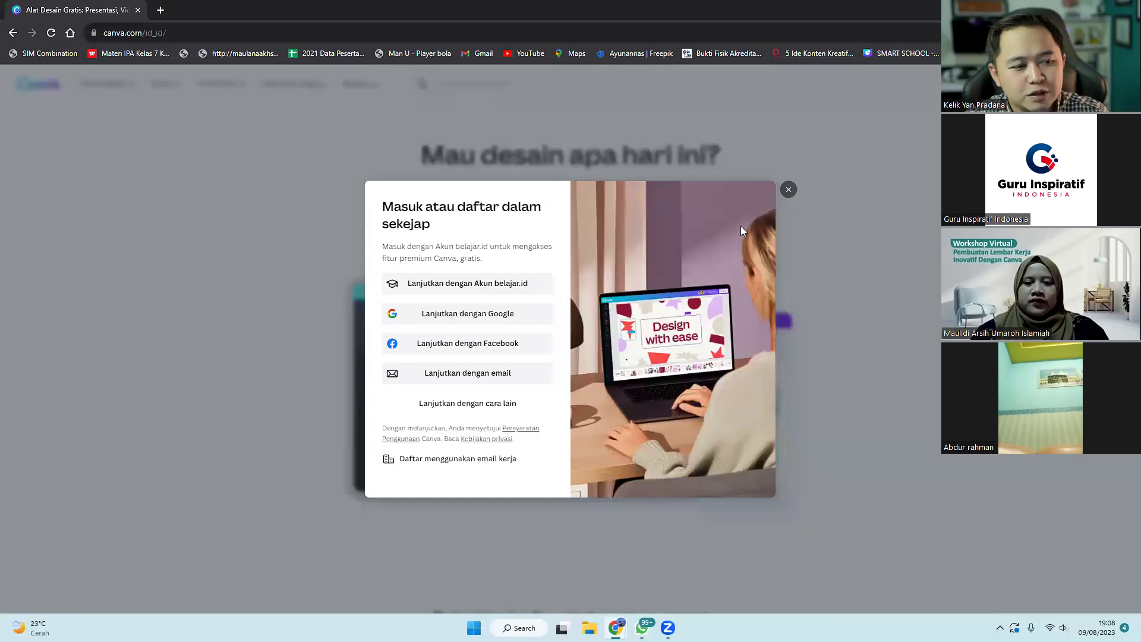
left_click(463, 321)
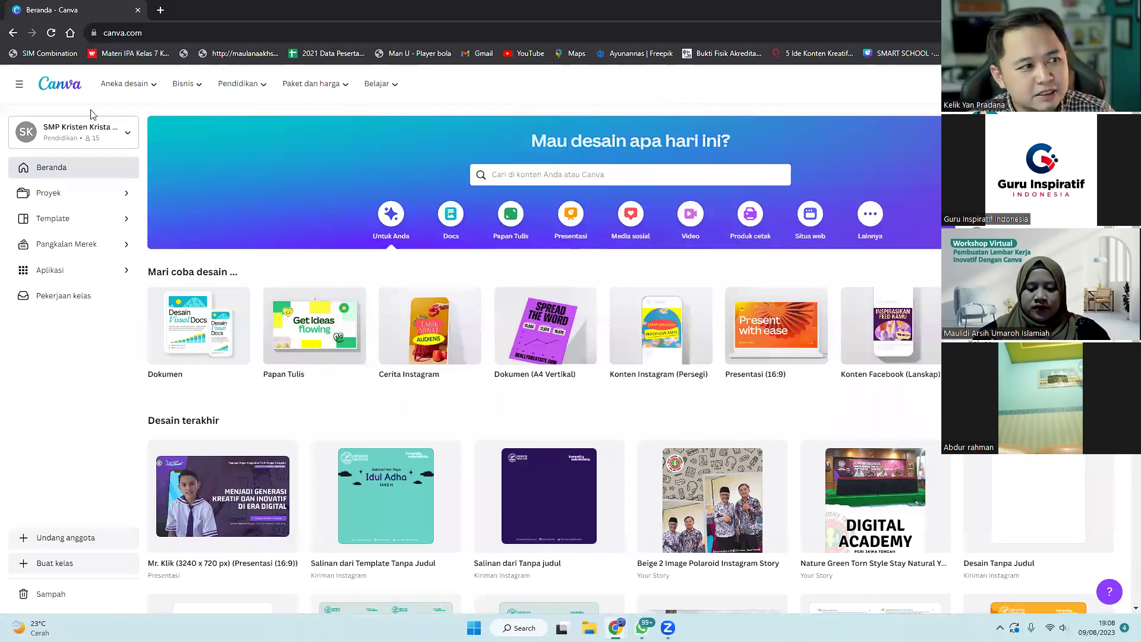
- View the list of other teams the account can switch to
left_click(95, 130)
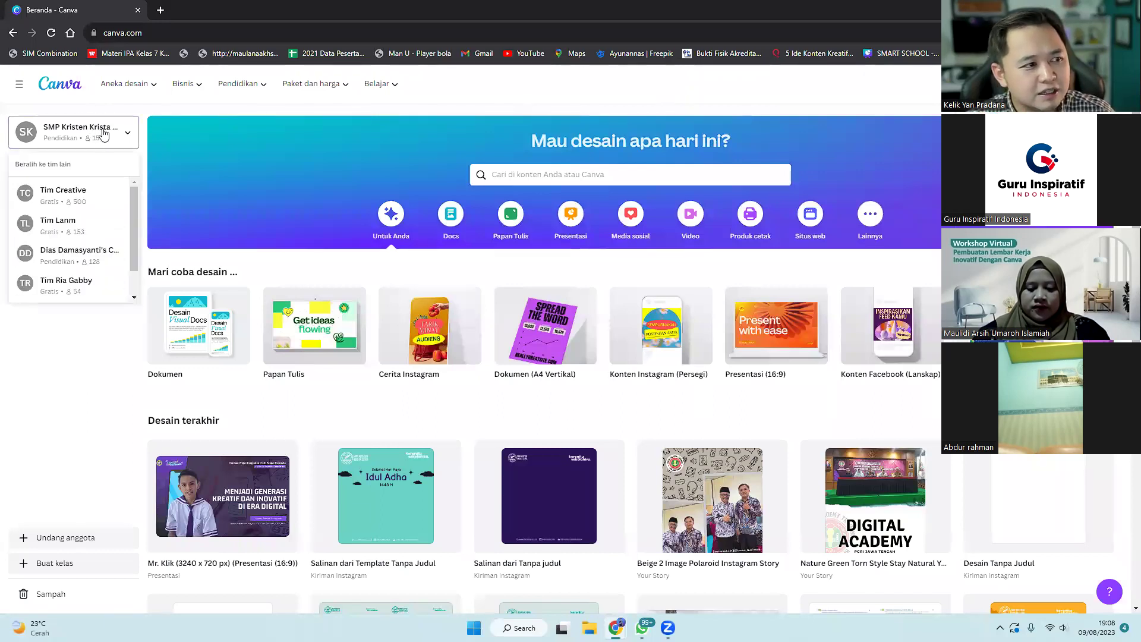
left_click(102, 133)
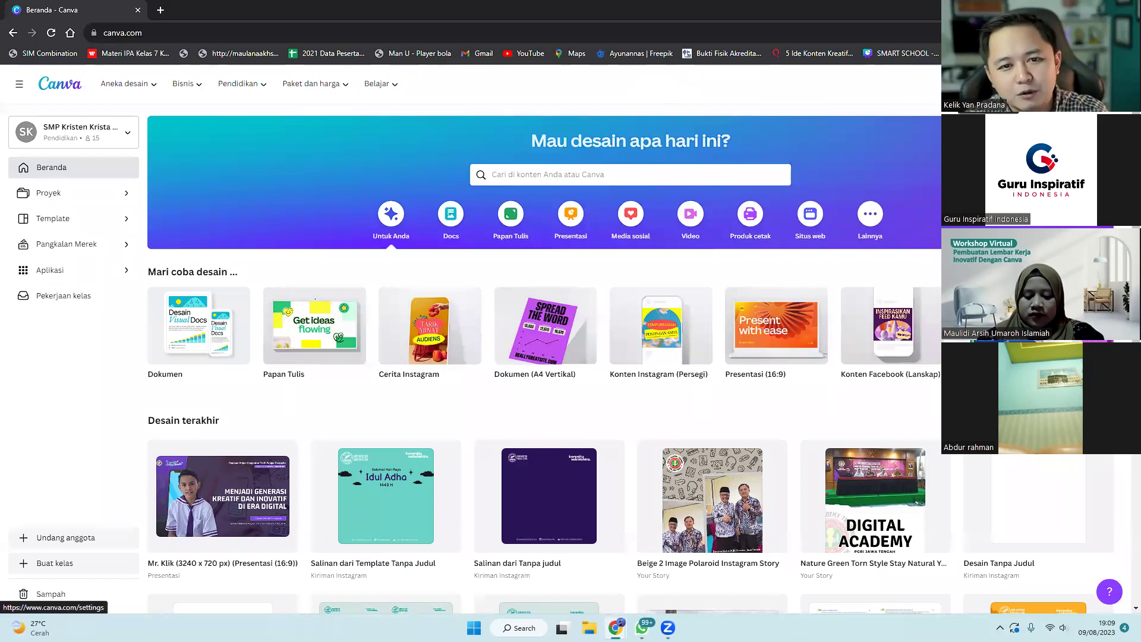
- Choose Bahasa Indonesia as the language in the account settings and return to the home page
left_click(975, 84)
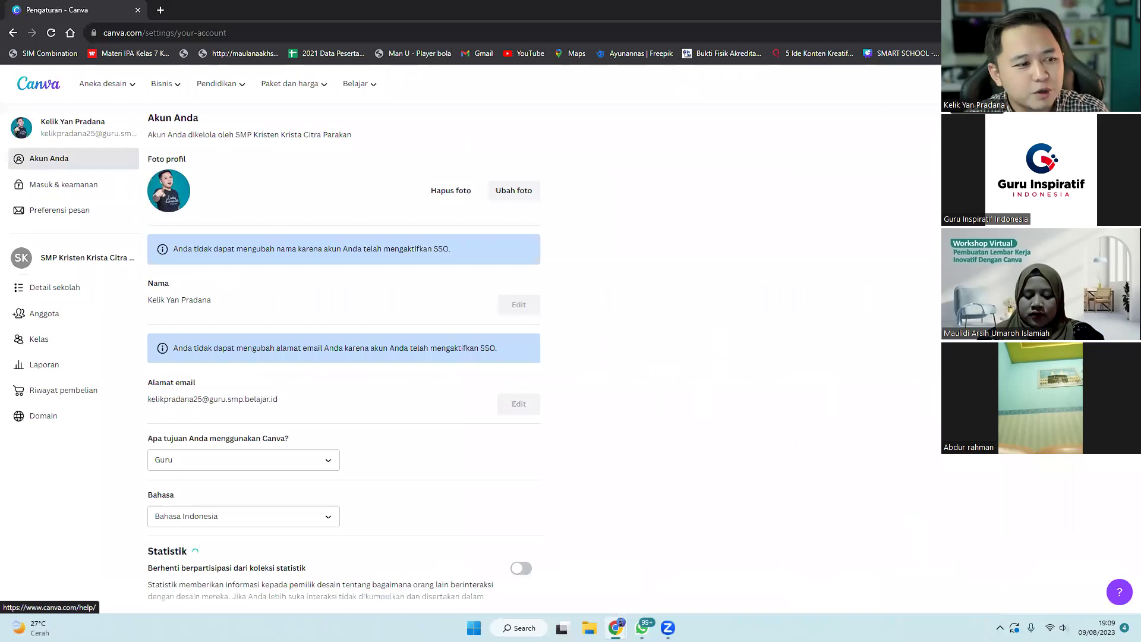
scroll(438, 333, "down", 2)
left_click(315, 401)
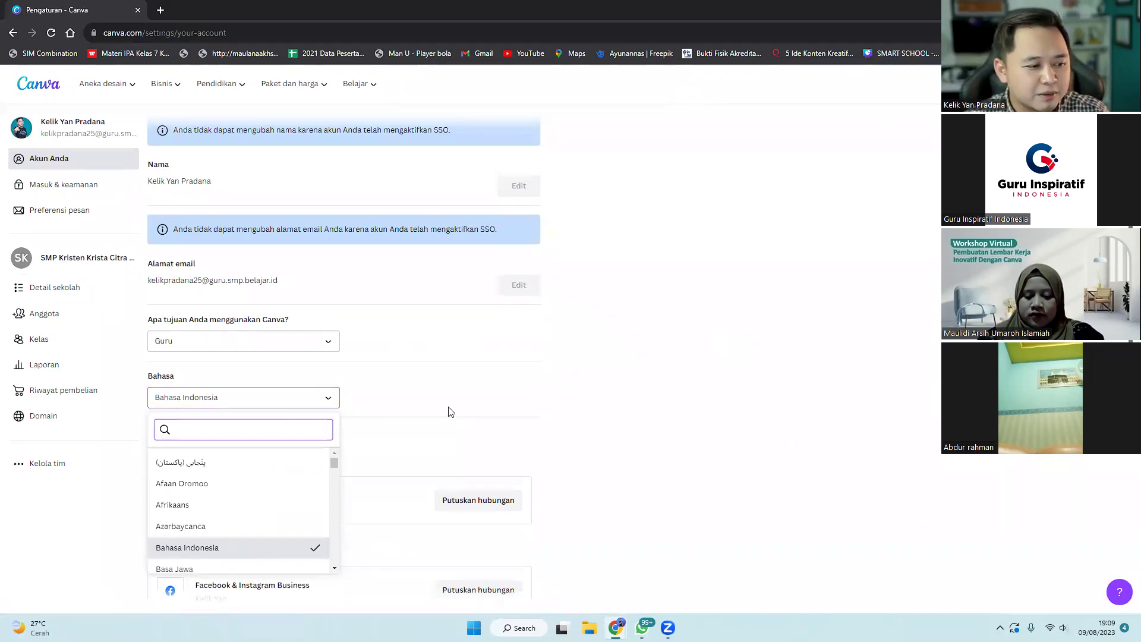
scroll(453, 410, "down", 1)
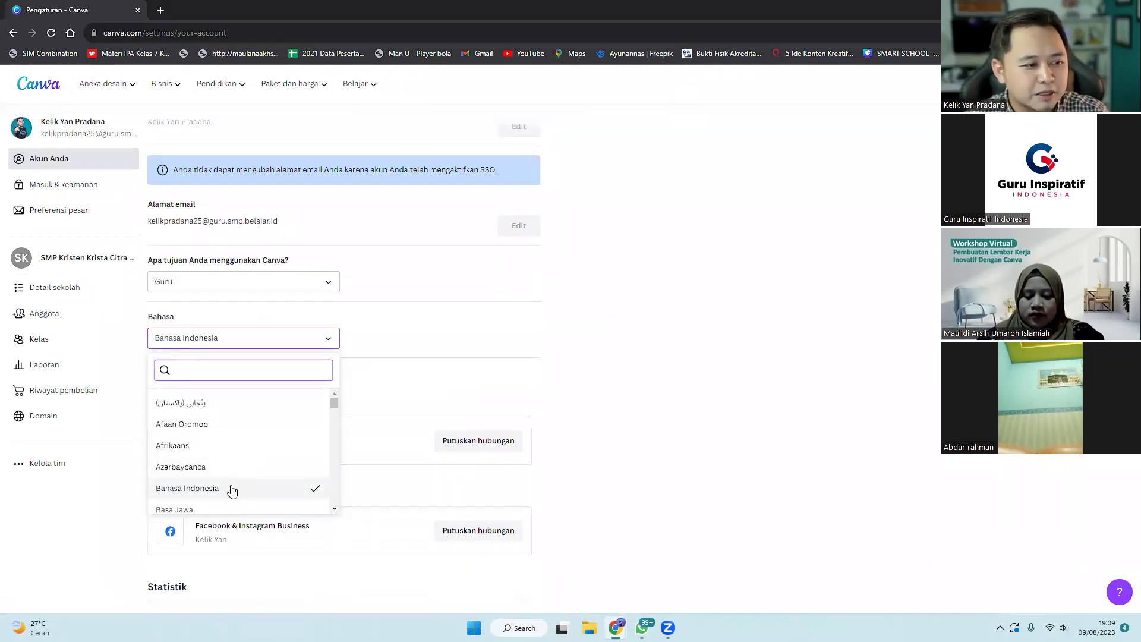
left_click(251, 482)
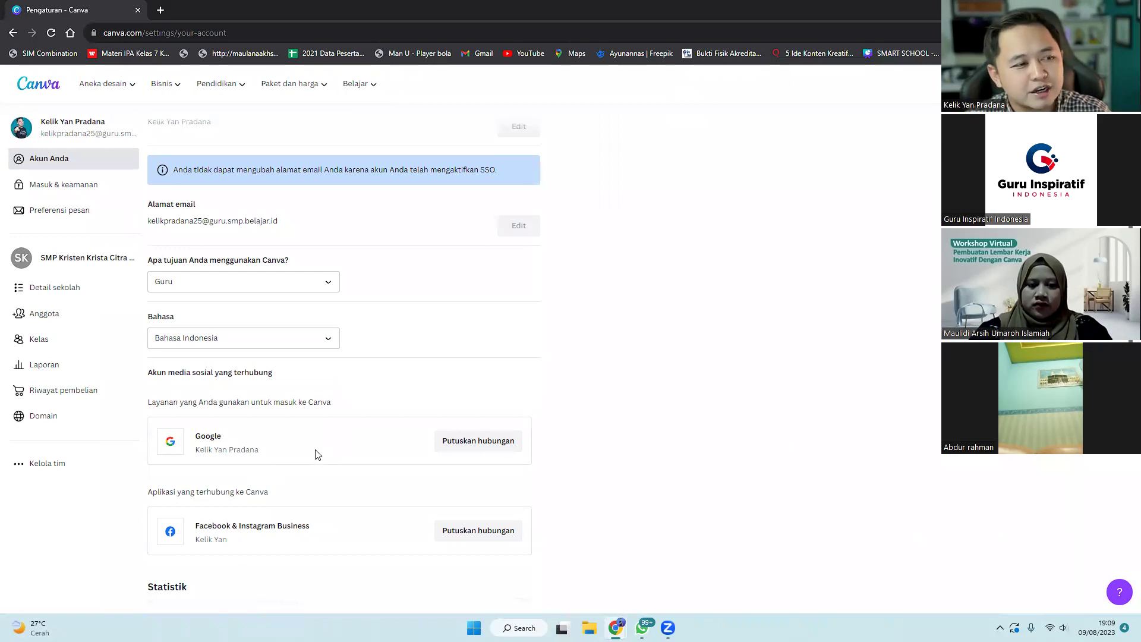
scroll(309, 434, "up", 3)
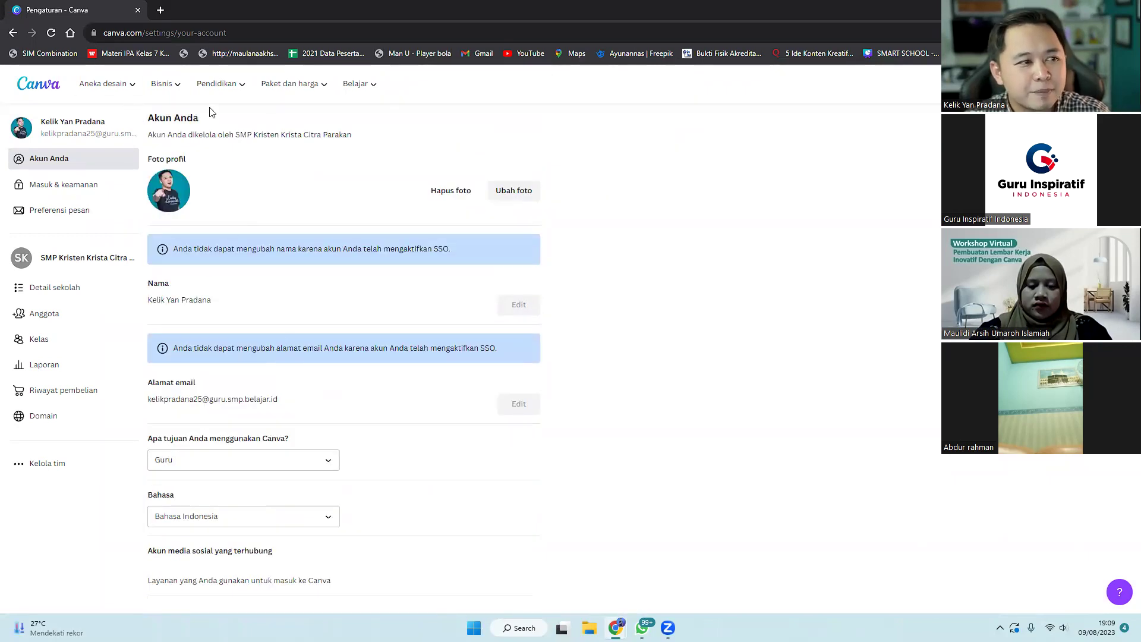
left_click(17, 92)
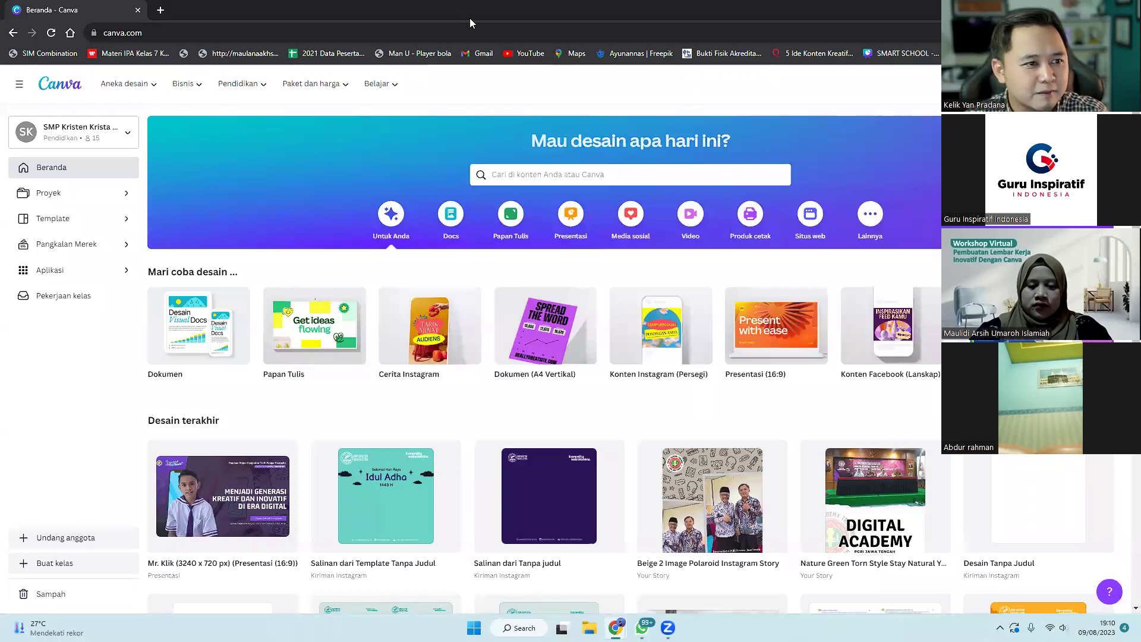
- Search the templates for "lembar asesmen awal"
mouse_move(422, 114)
left_mouse_down()
mouse_move(830, 191)
mouse_move(825, 210)
left_mouse_up()
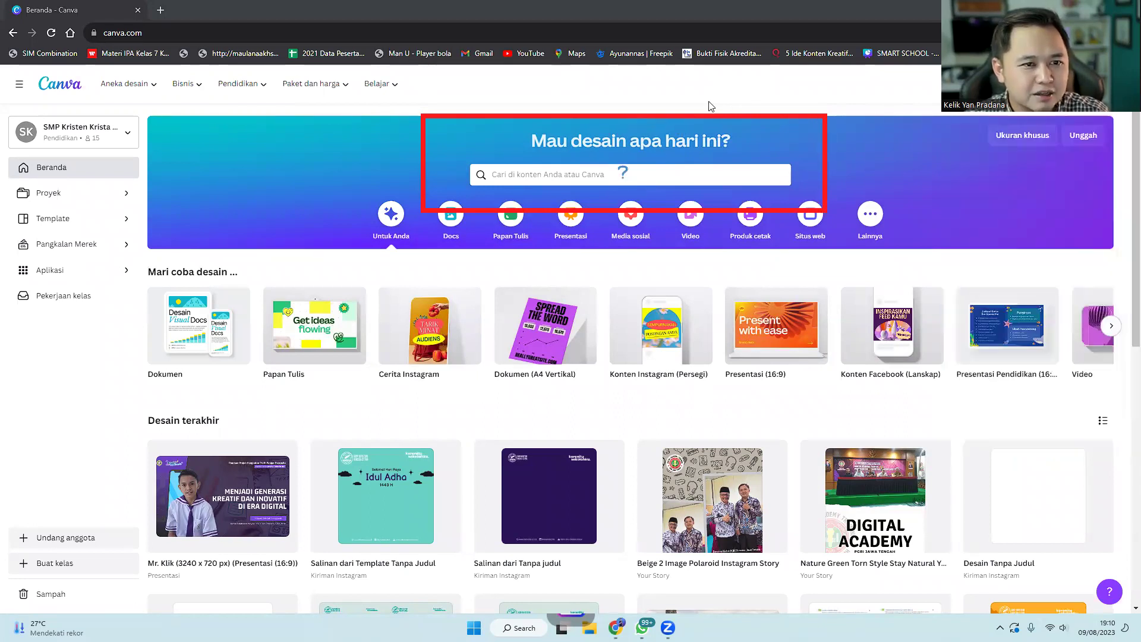
left_click(582, 174)
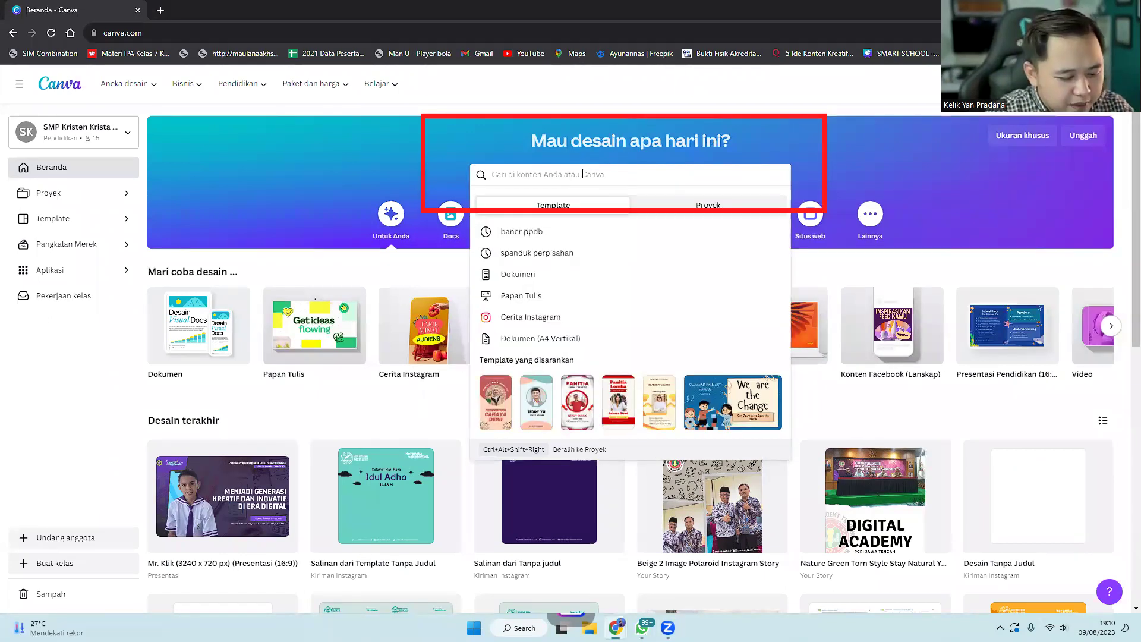
type("lembar asesmen awal")
key("Return")
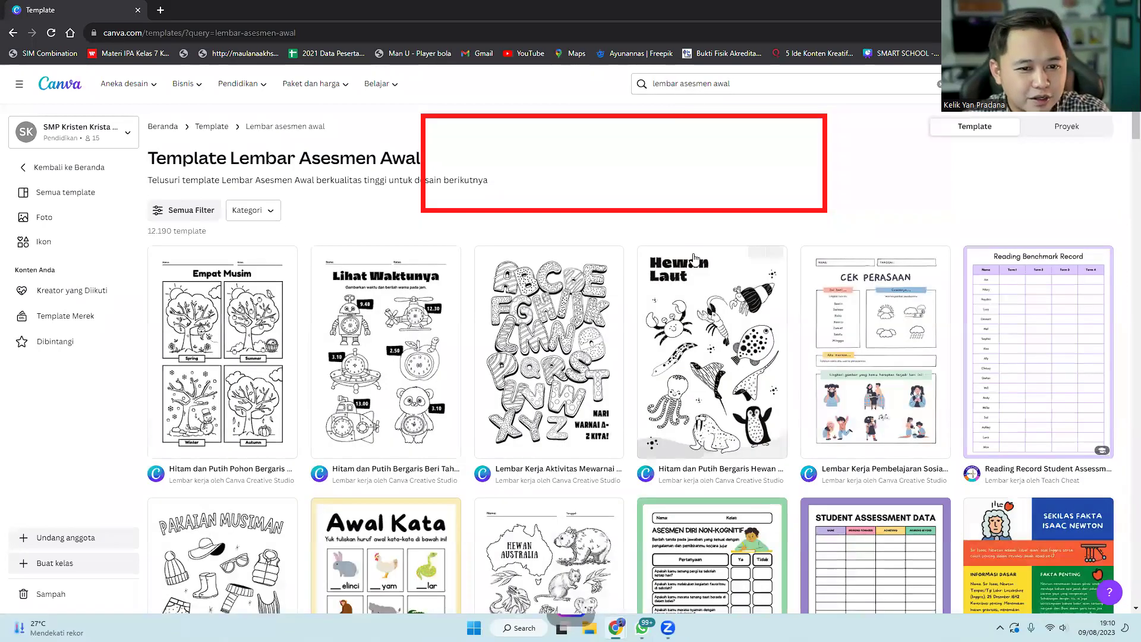
- Open the green "Hijau Sederhana Lembar Kerja Asesmen Diri Non Kognitif" worksheet template for customization
scroll(809, 340, "down", 1)
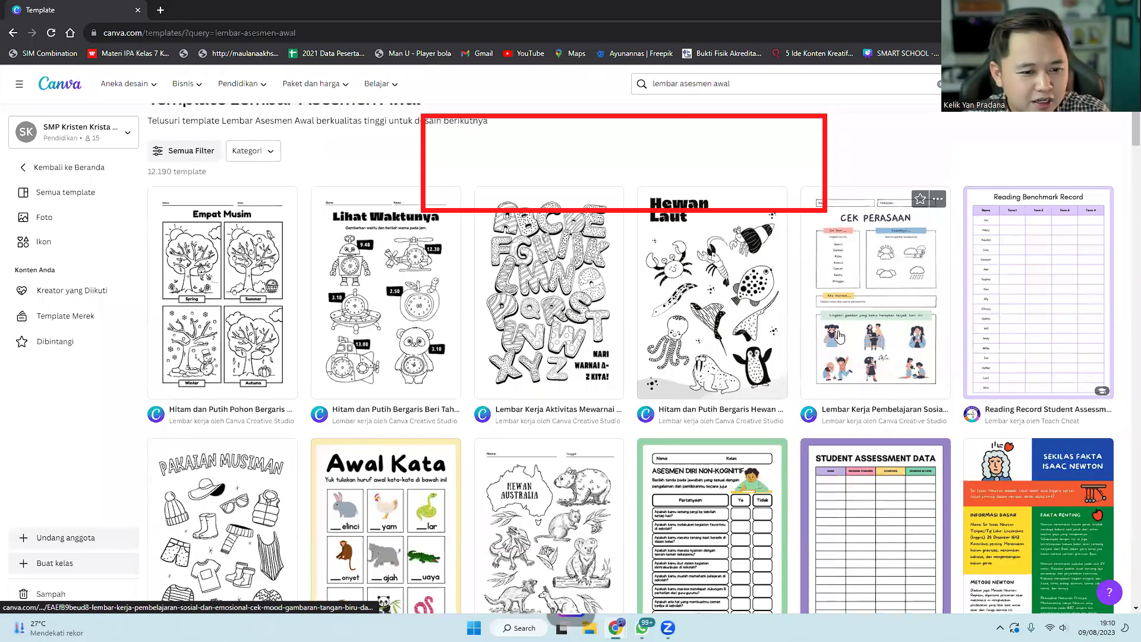
scroll(732, 410, "down", 1)
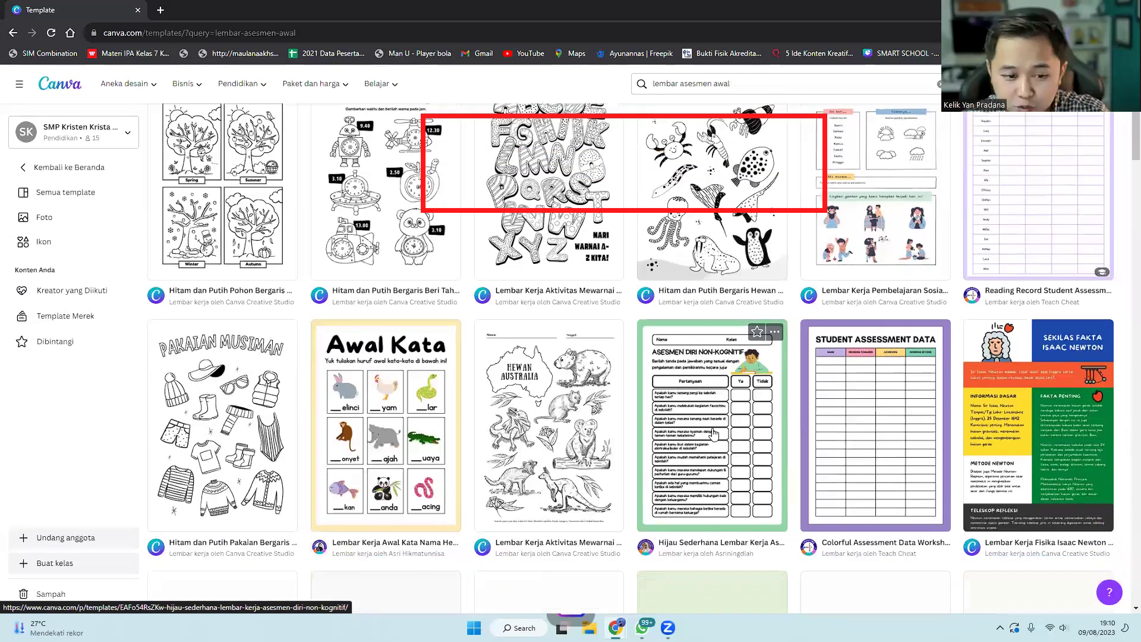
scroll(714, 434, "down", 1)
left_click(714, 424)
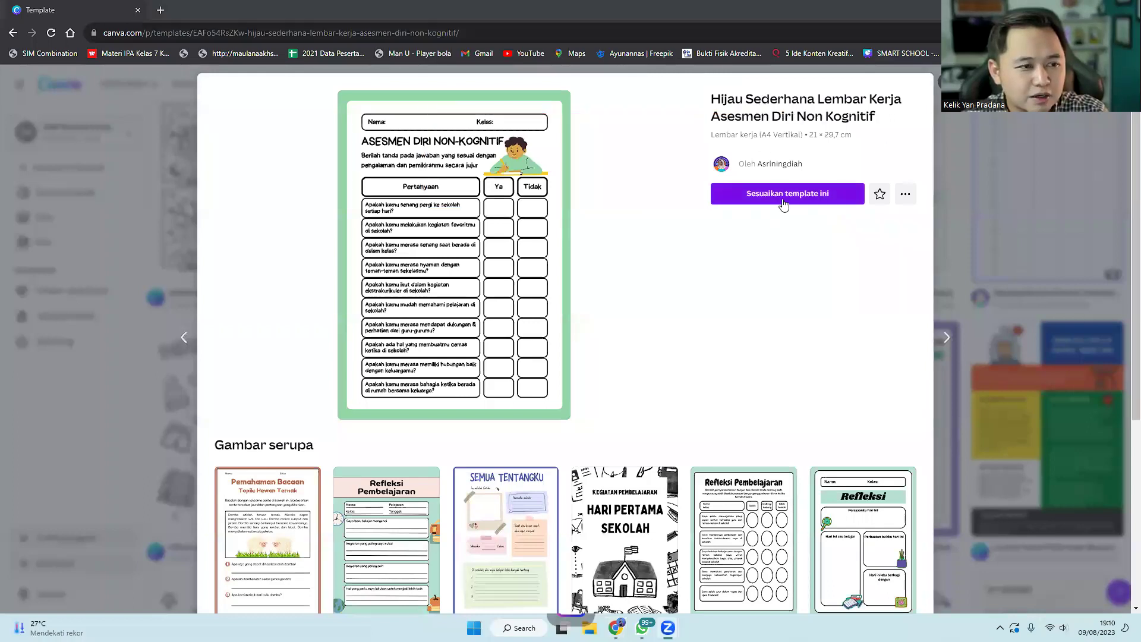
left_click(783, 199)
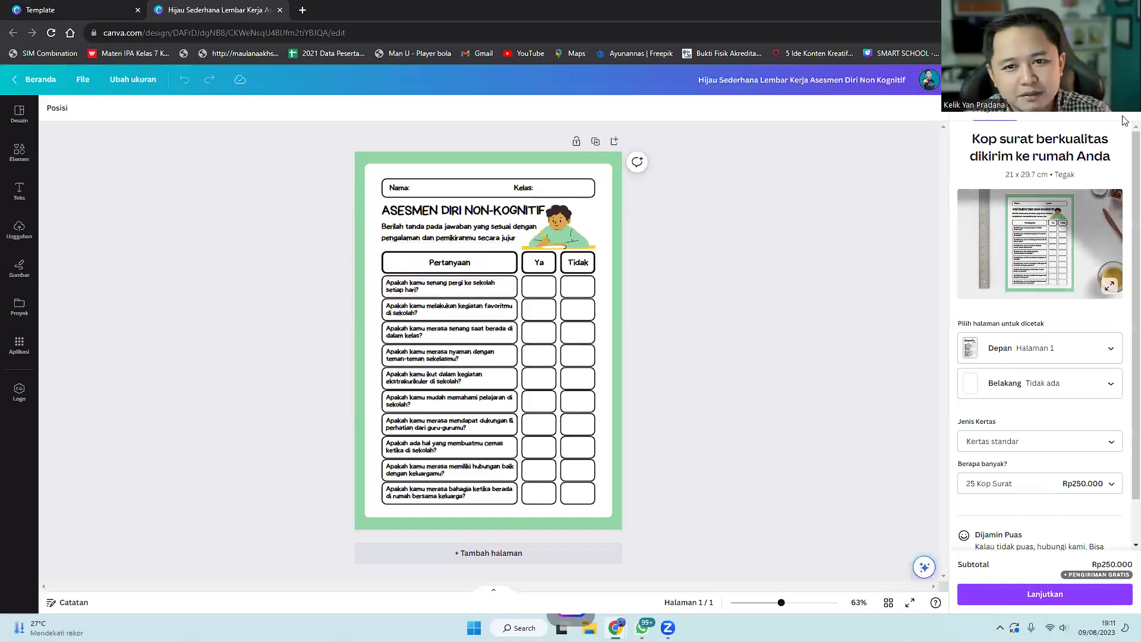
- Close the letterhead print options and set the worksheet title "ASESMEN DIRI NON-KOGNITIF" to font size 31
left_click(1087, 124)
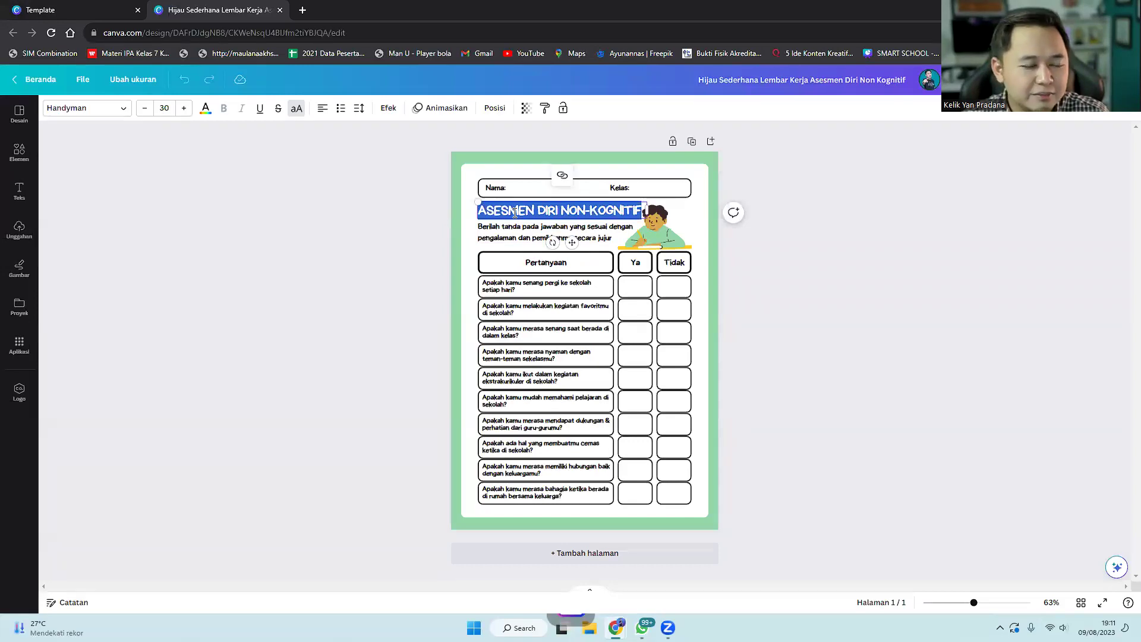
left_click(89, 109)
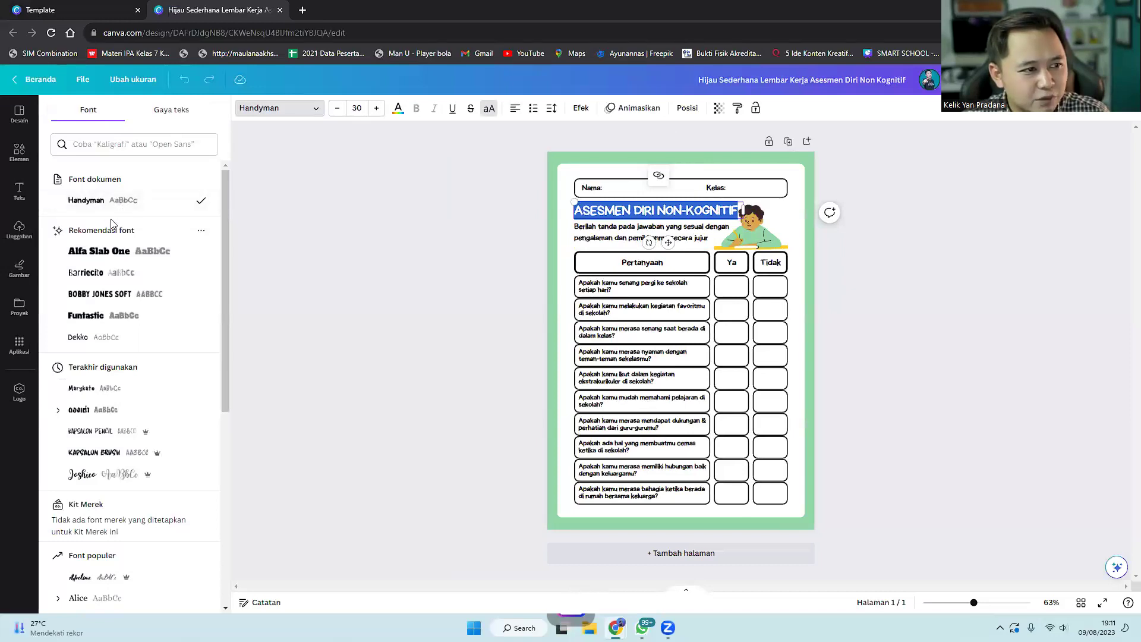
left_click(376, 108)
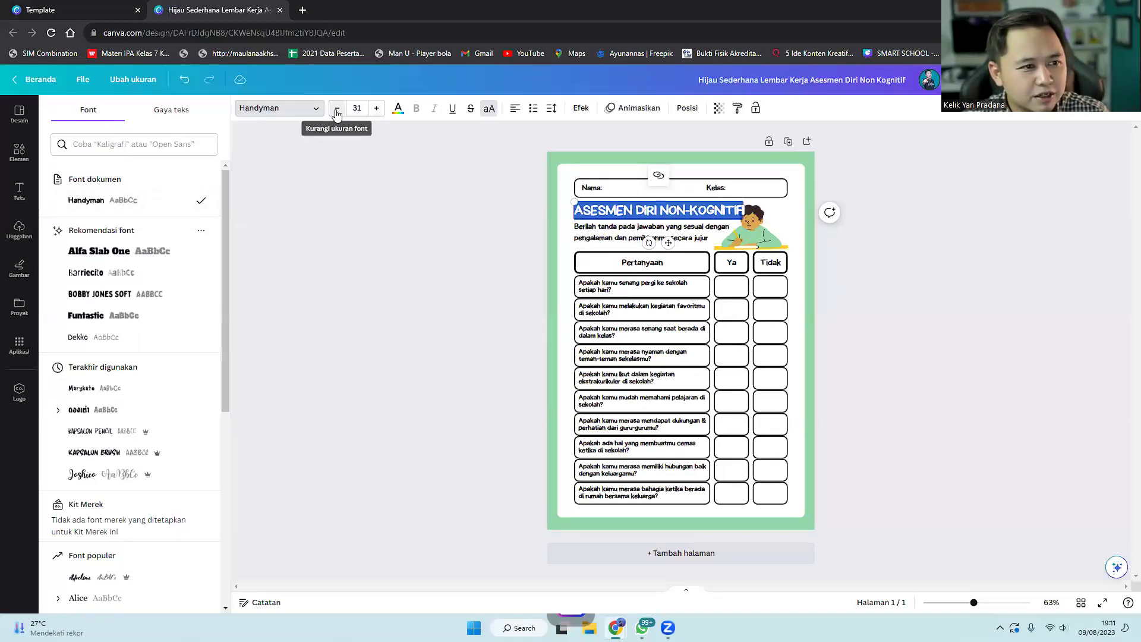
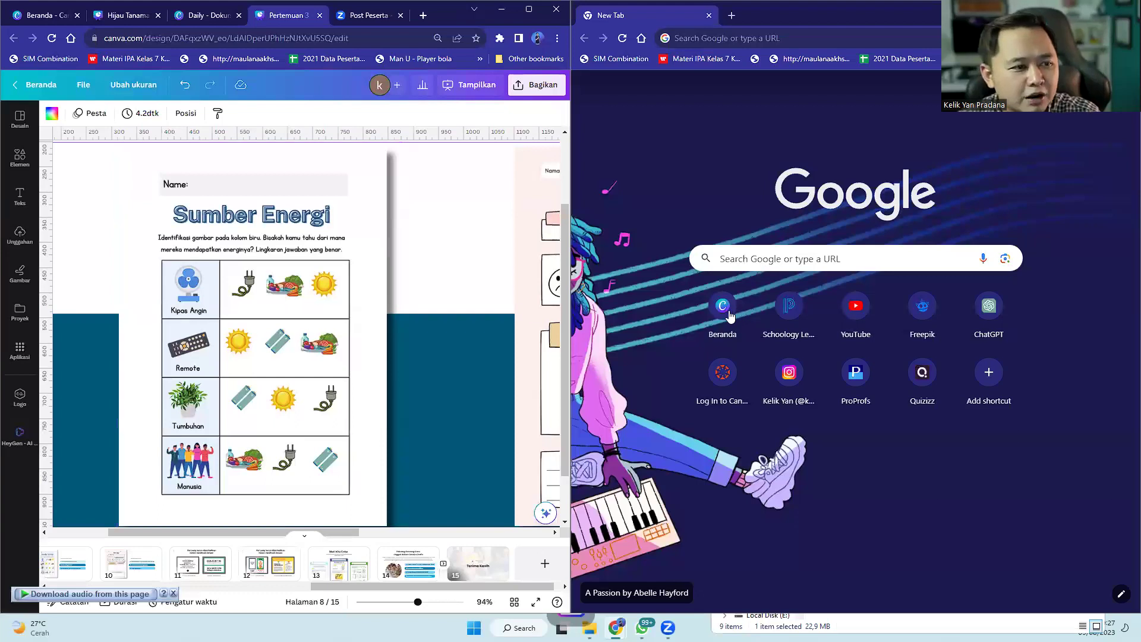
- Load the Canva home page in the new browser window and widen that window beside the reference worksheet
key("super+Down")
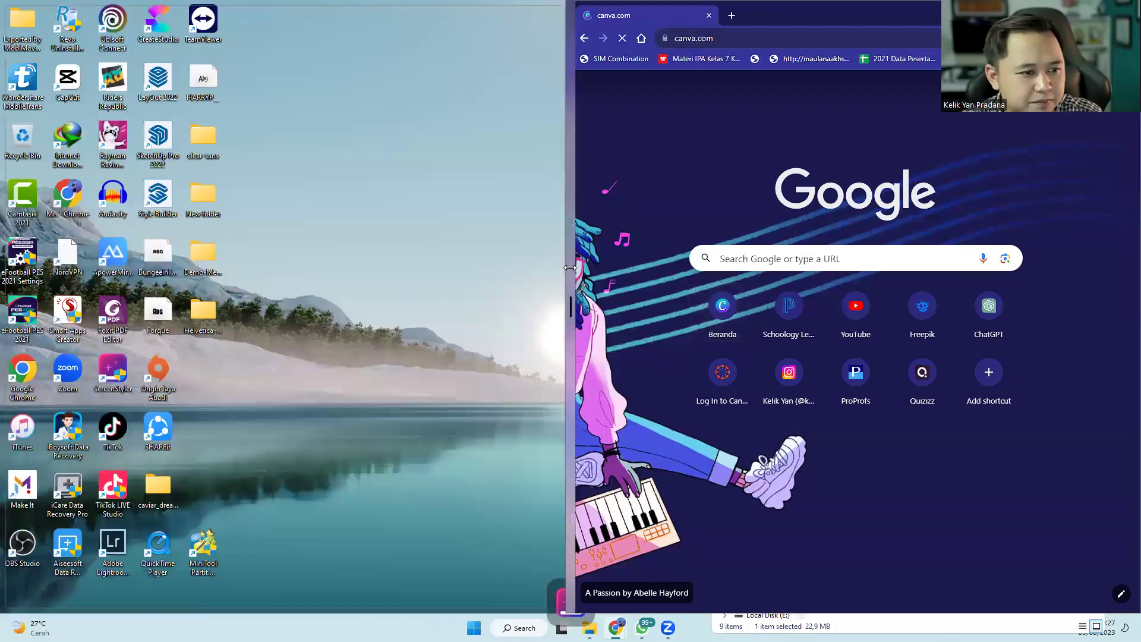
left_click_drag(569, 268, 461, 276)
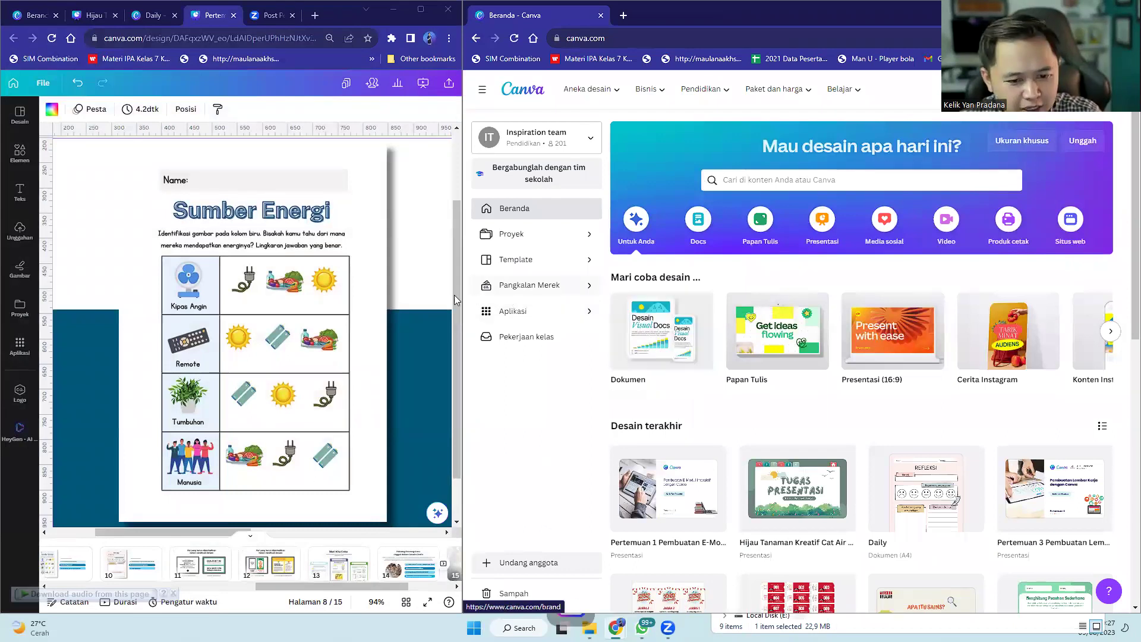
- Search the design types for "a4" and create a blank Dokumen (A4 Vertikal) design
left_click(744, 178)
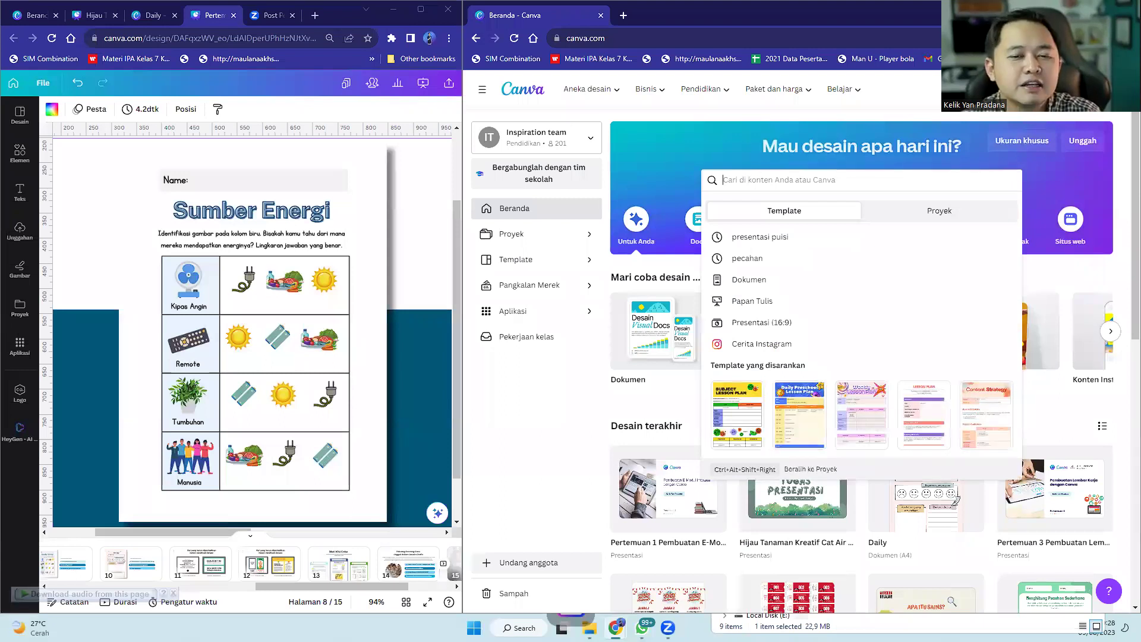
left_click(1088, 89)
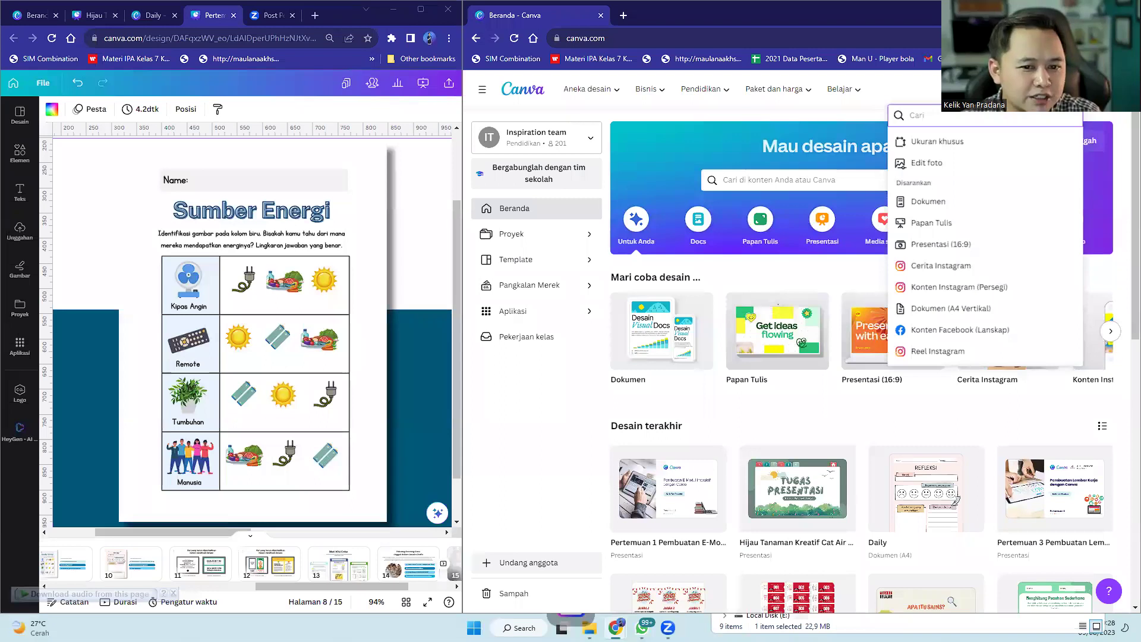
type("a4")
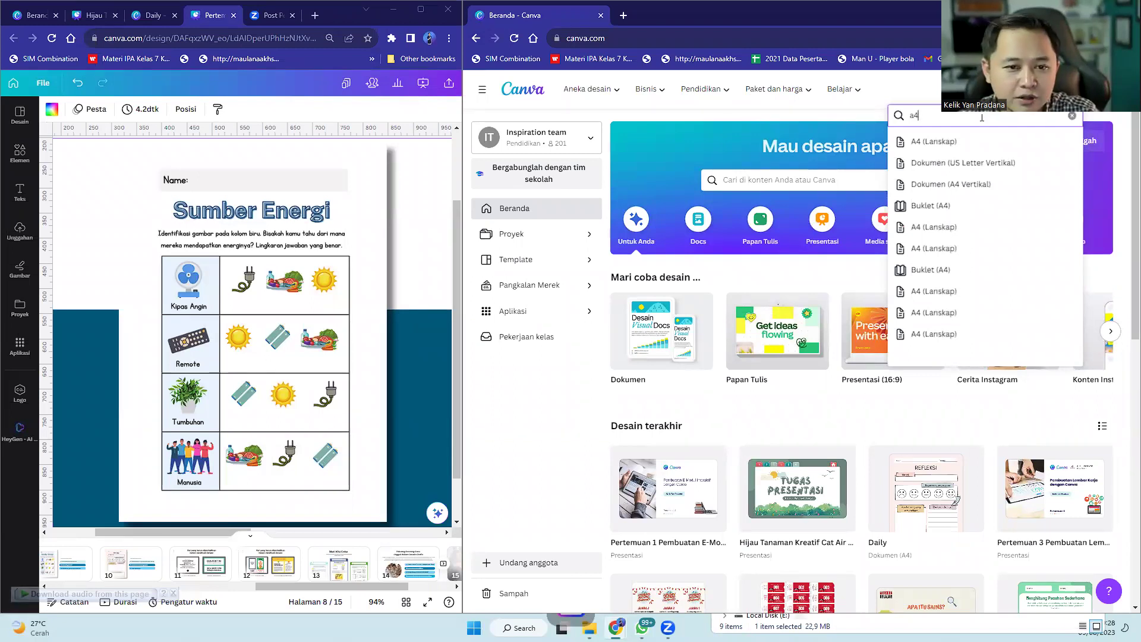
left_click(966, 184)
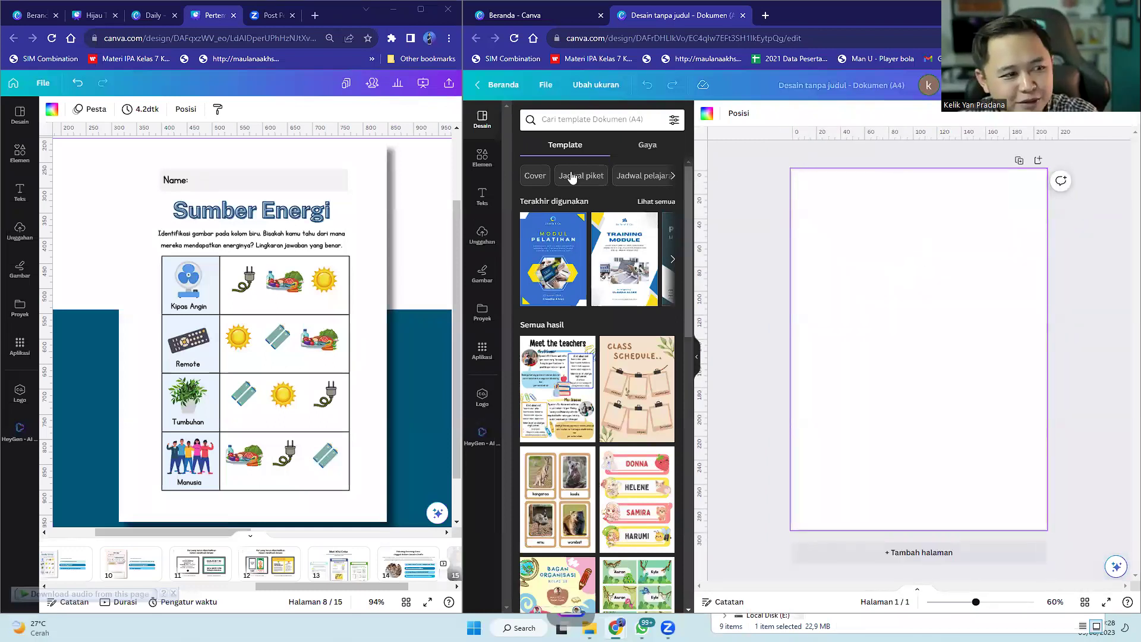
- Add a subheading text reading "Nama:" to the blank page
left_click(492, 210)
left_click(591, 283)
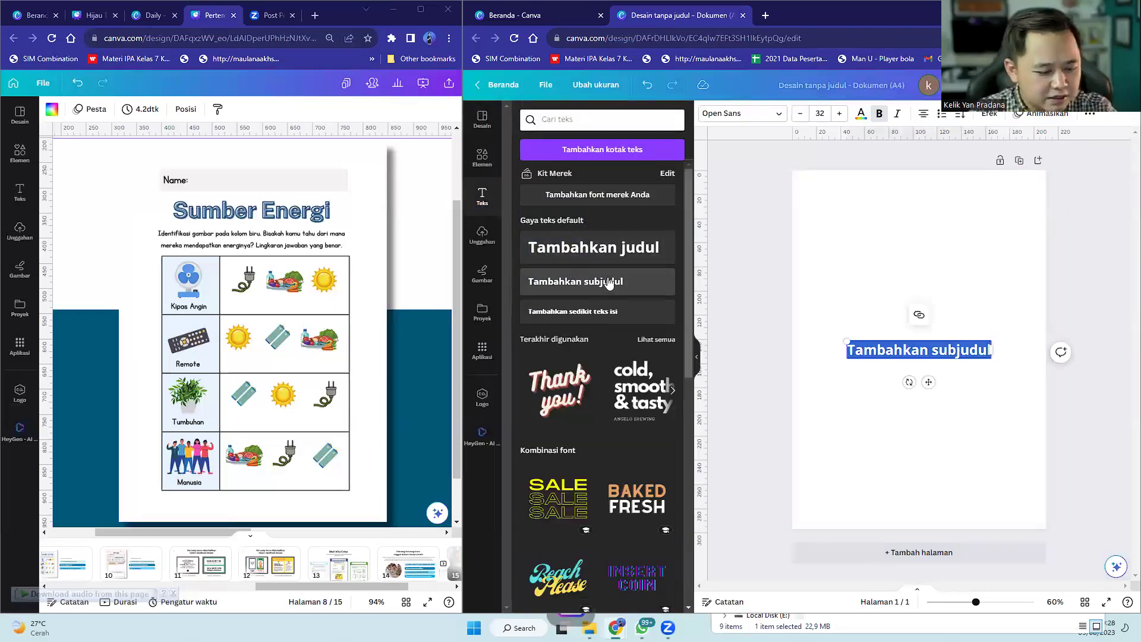
type("Nama:")
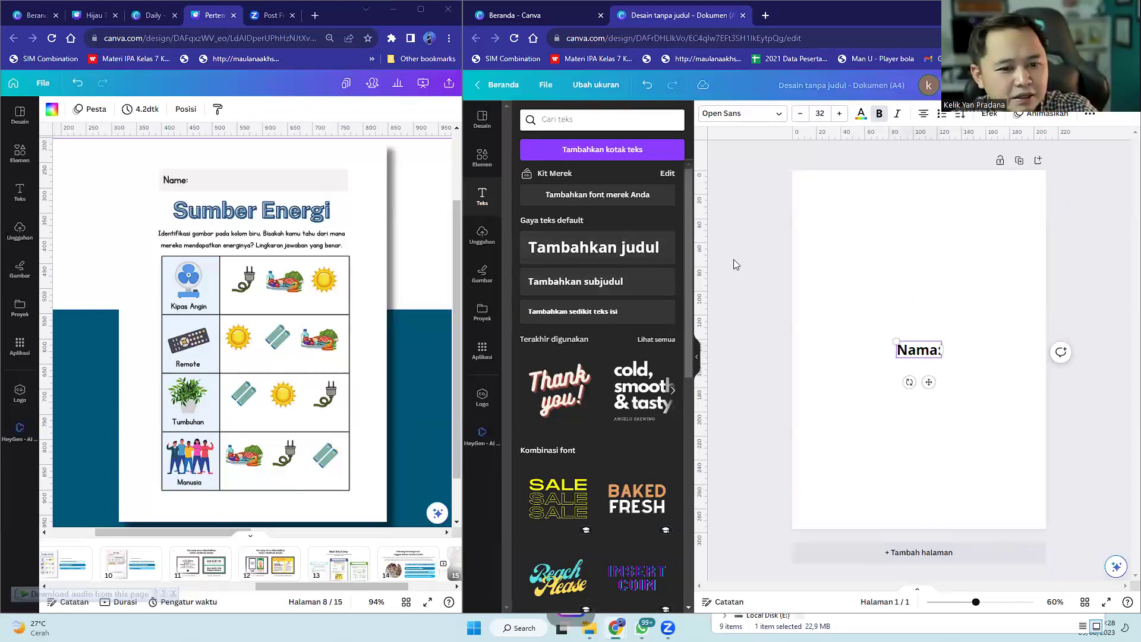
- Set the "Nama:" text to the Nunito font, shrink it to about size 24.3 and move it near the page's upper-left corner
key("ctrl+a")
left_click(720, 116)
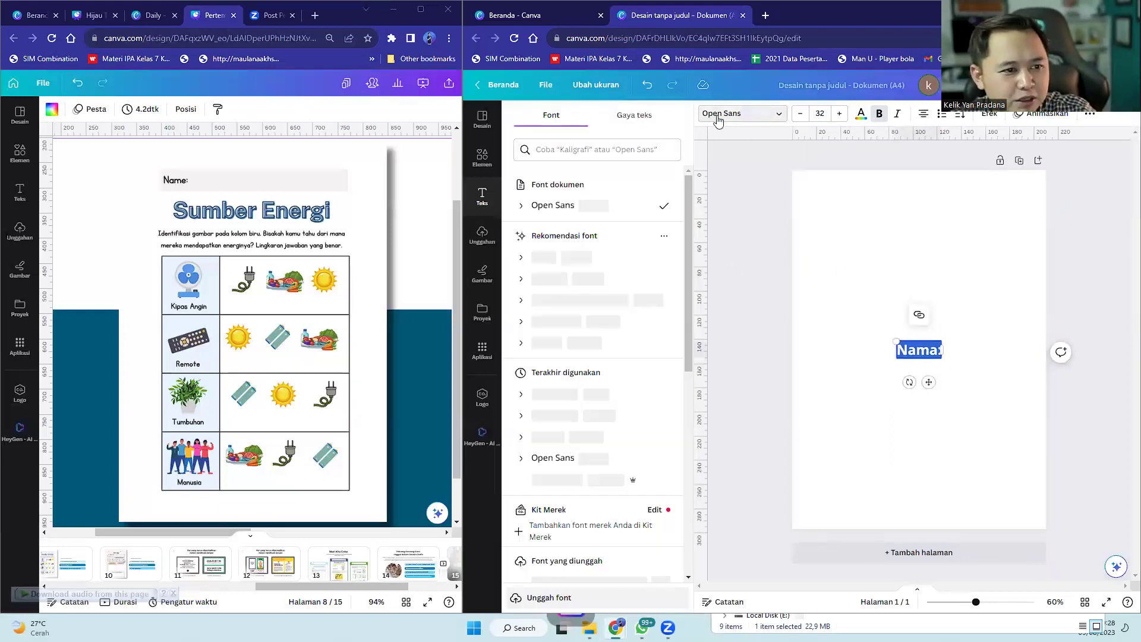
left_click(570, 257)
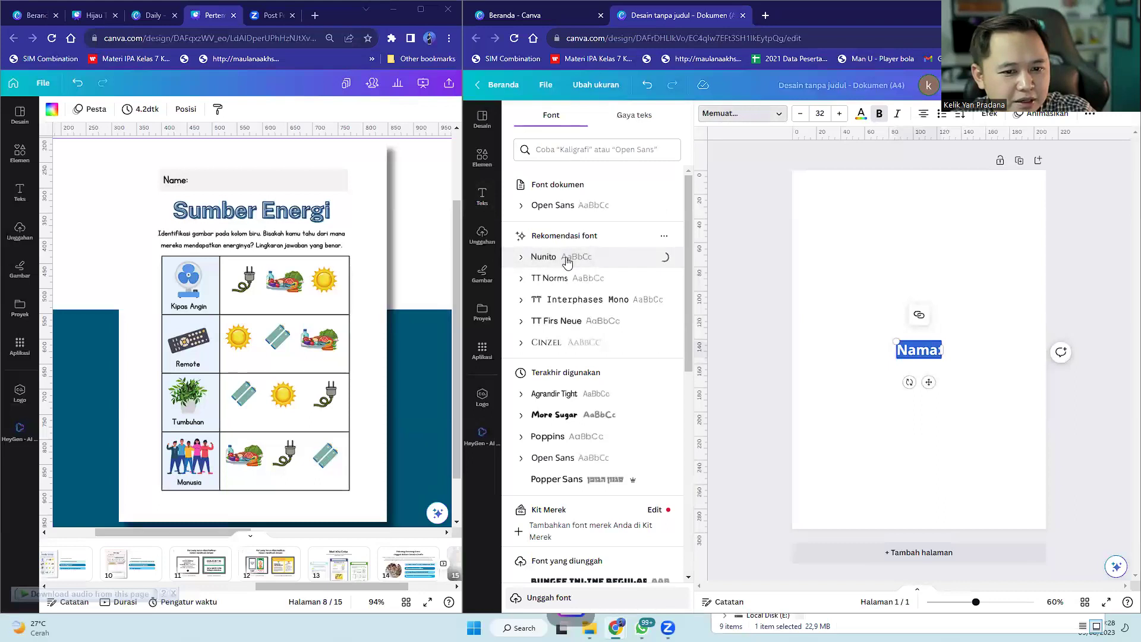
left_click_drag(869, 310, 854, 208)
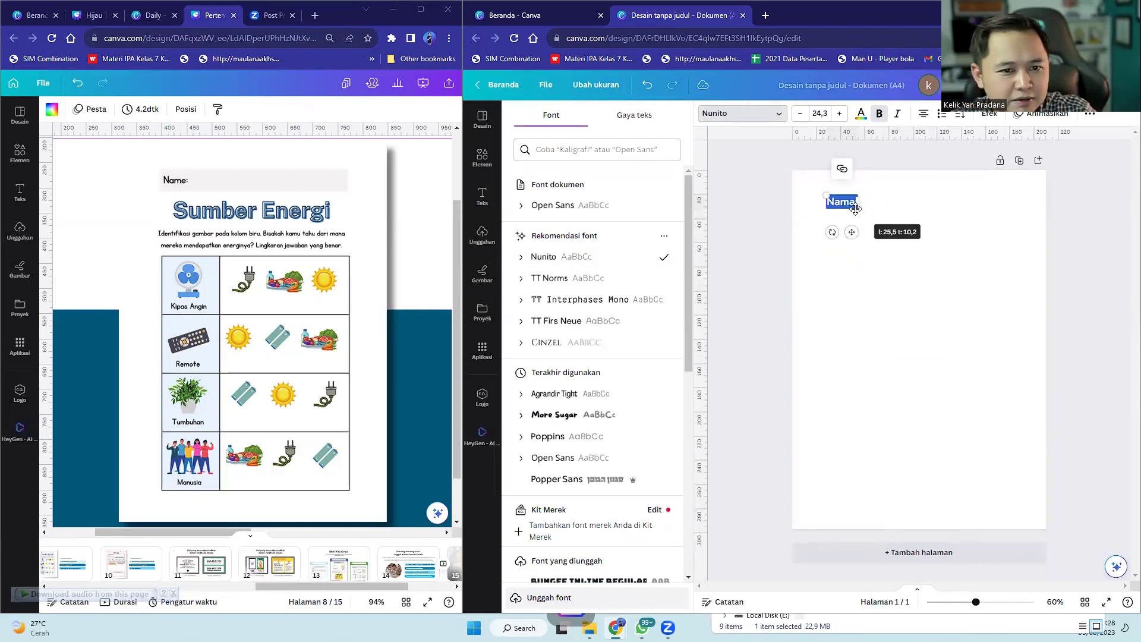
left_click(895, 276)
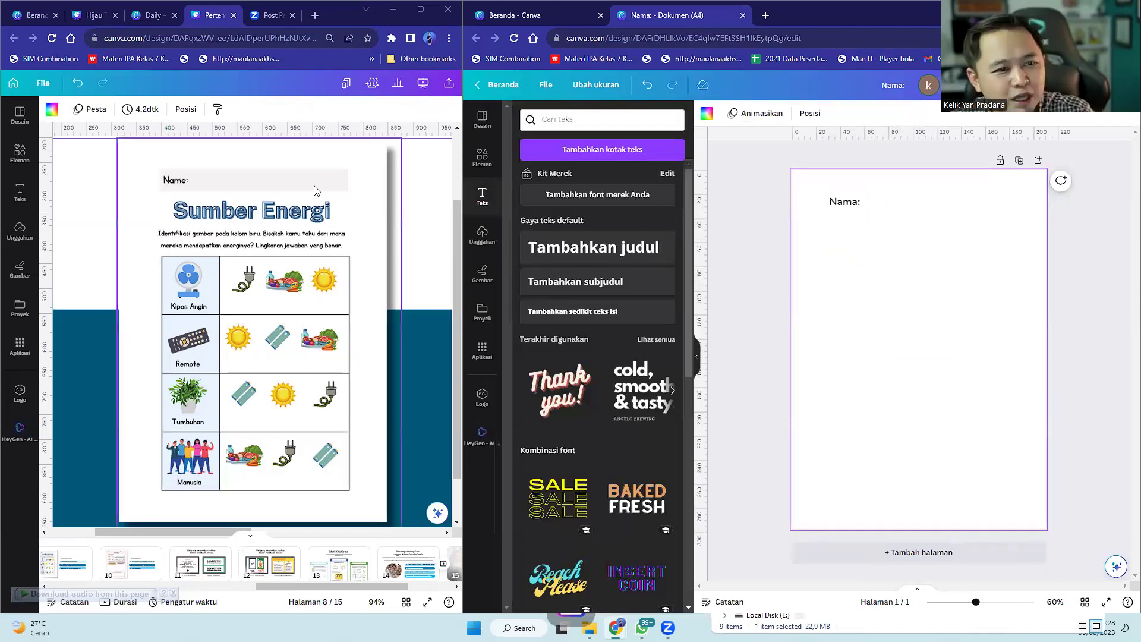
- Add a square shape, reshape it into a thin wide bar behind "Nama:" and fill it with light grey #D9D9D9
left_click(482, 169)
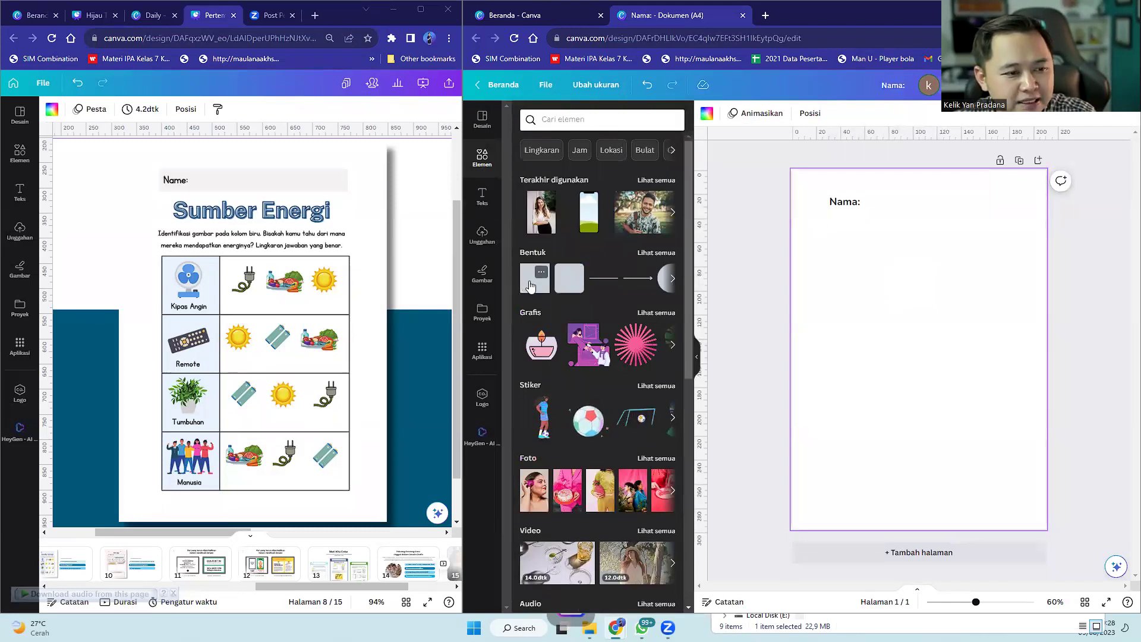
left_click(531, 286)
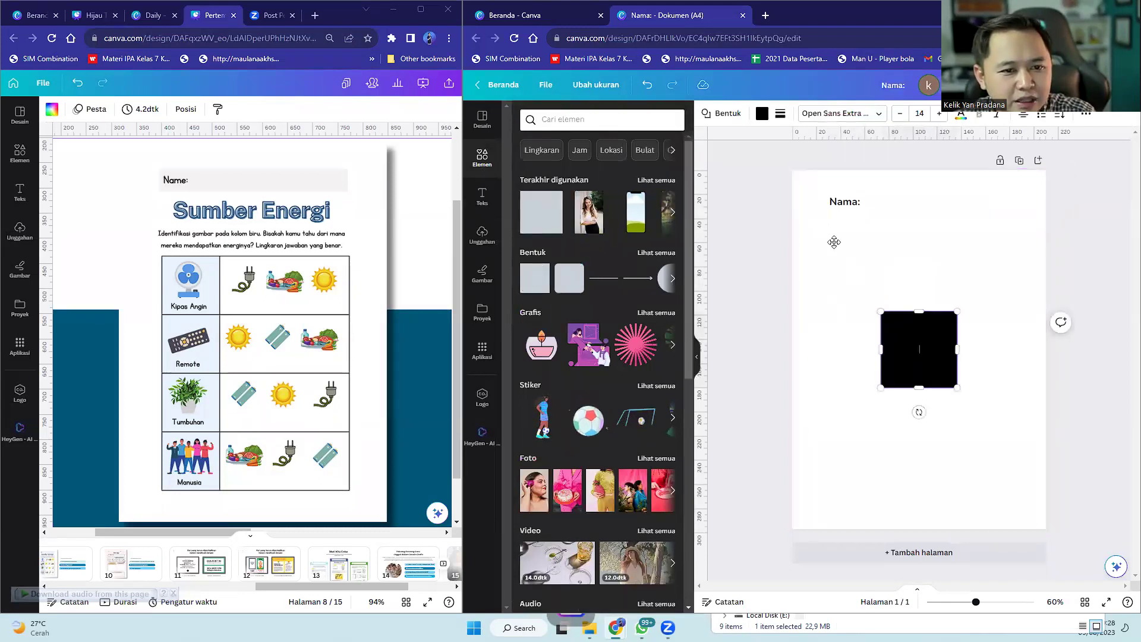
left_click_drag(832, 218, 835, 209)
left_click_drag(851, 268, 1035, 210)
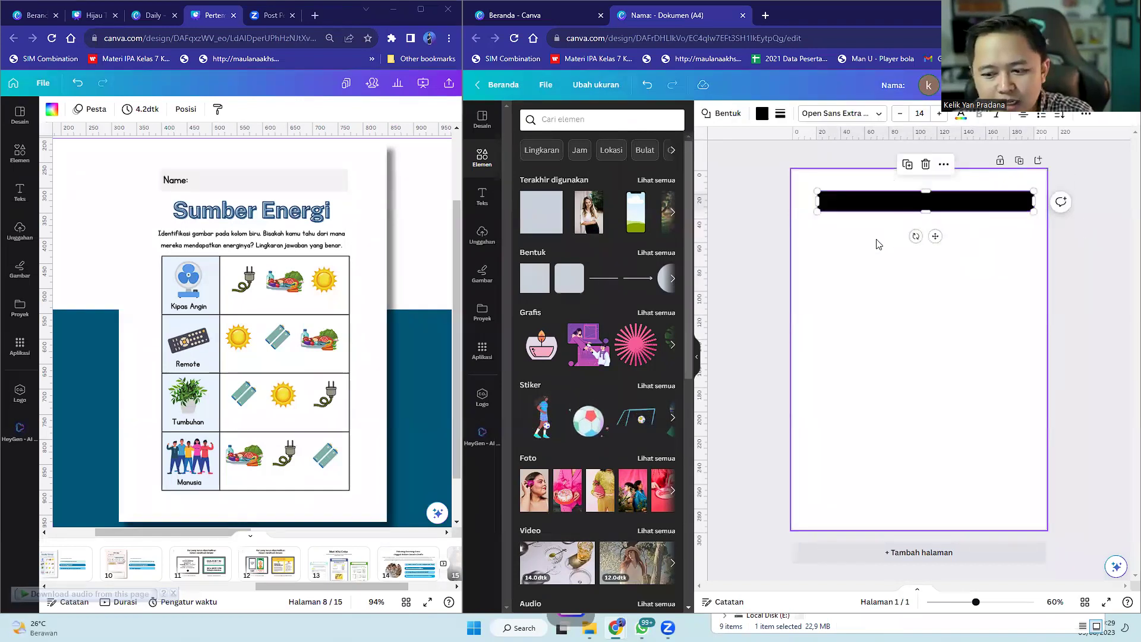
left_click(762, 115)
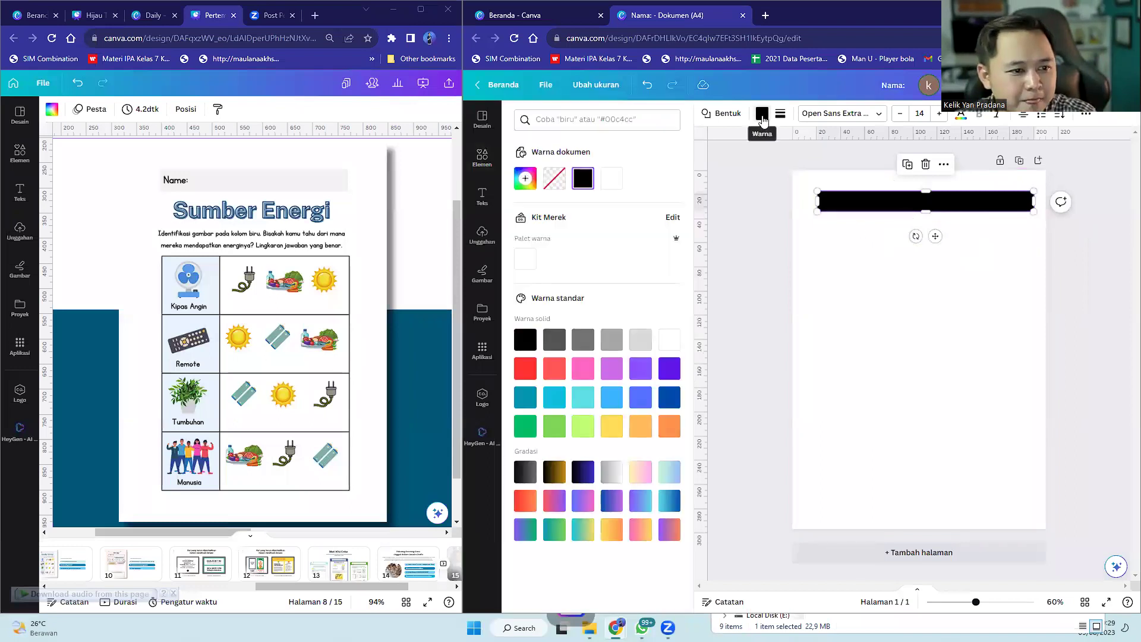
left_click(644, 343)
left_click(970, 318)
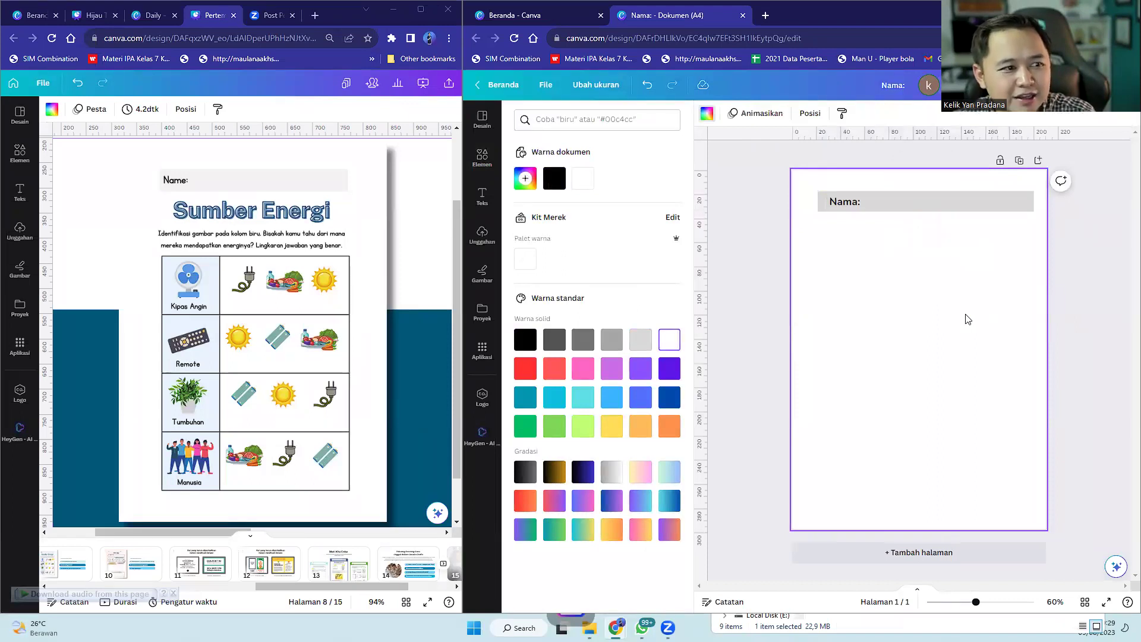
- Lighten the fill of the bar behind "Nama:" to a custom grey of about #E8E5E5
left_click(951, 206)
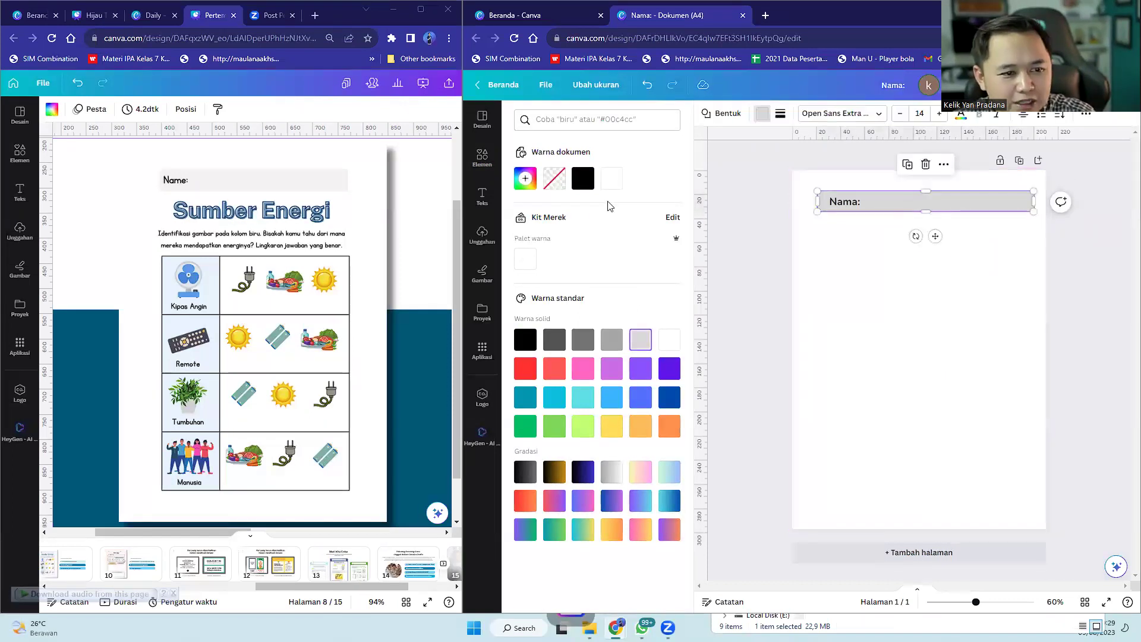
left_click(525, 179)
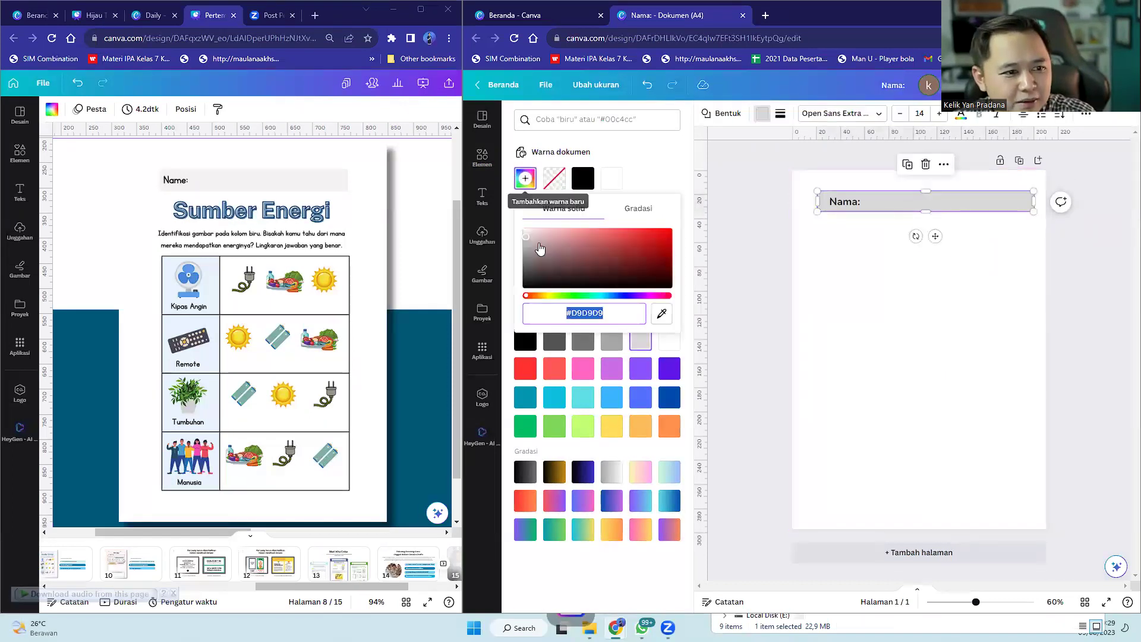
left_click(947, 201)
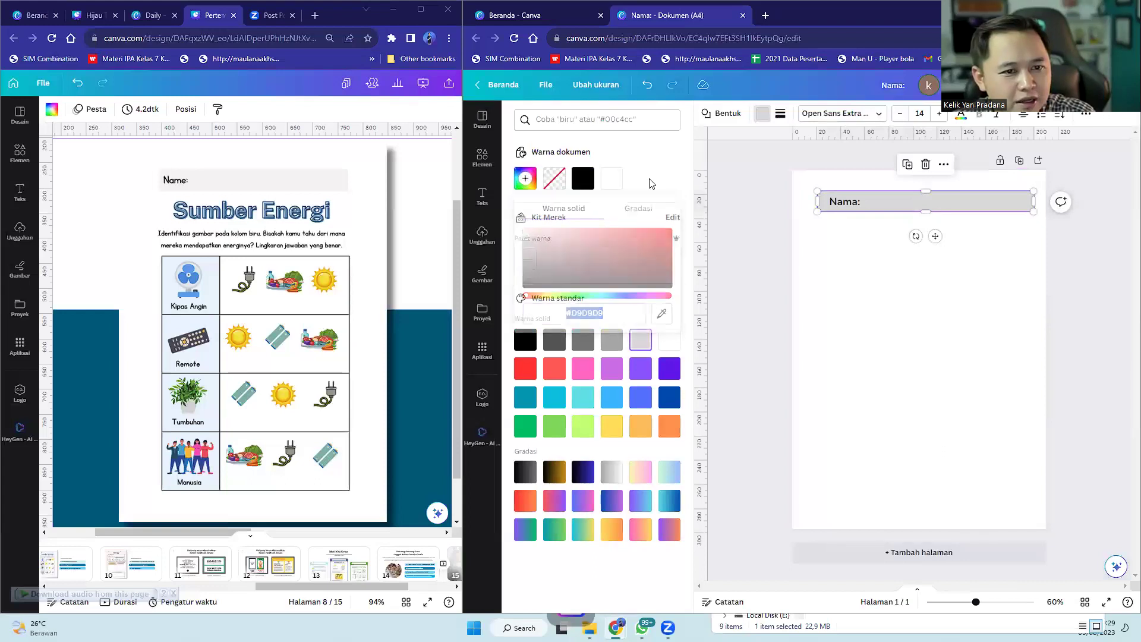
left_click(906, 252)
left_click(890, 209)
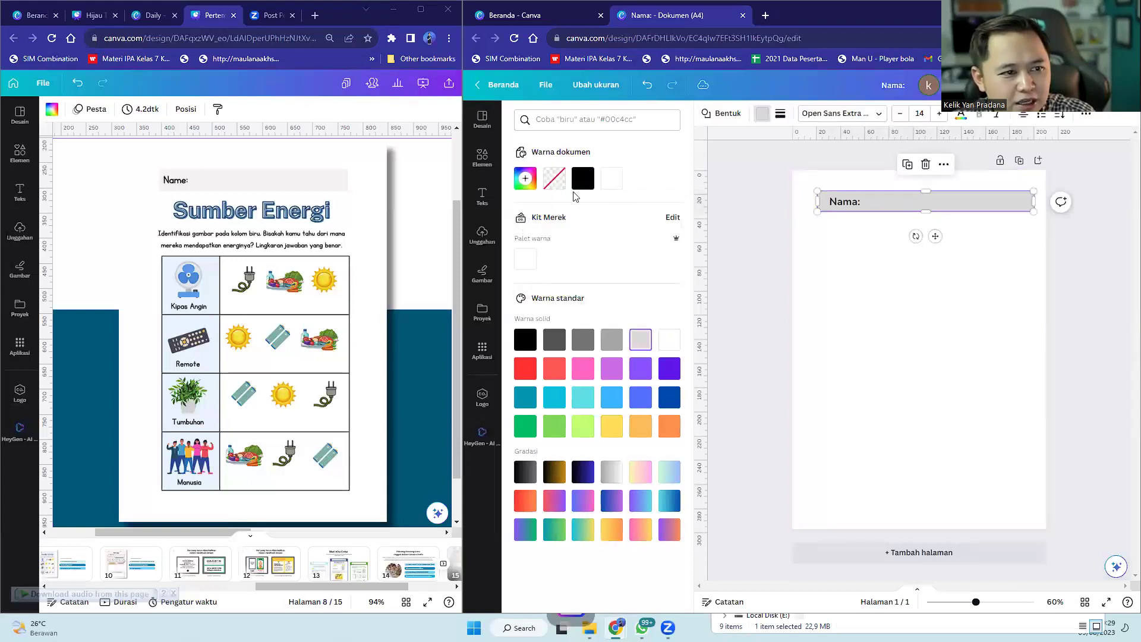
left_click(525, 179)
left_click(526, 235)
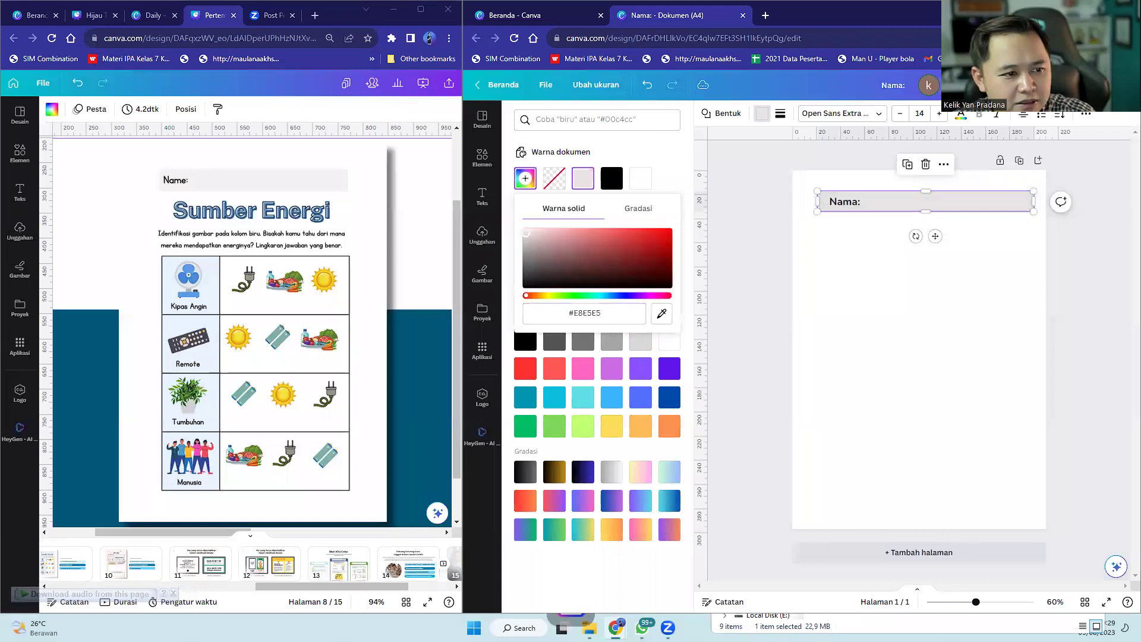
left_click(744, 238)
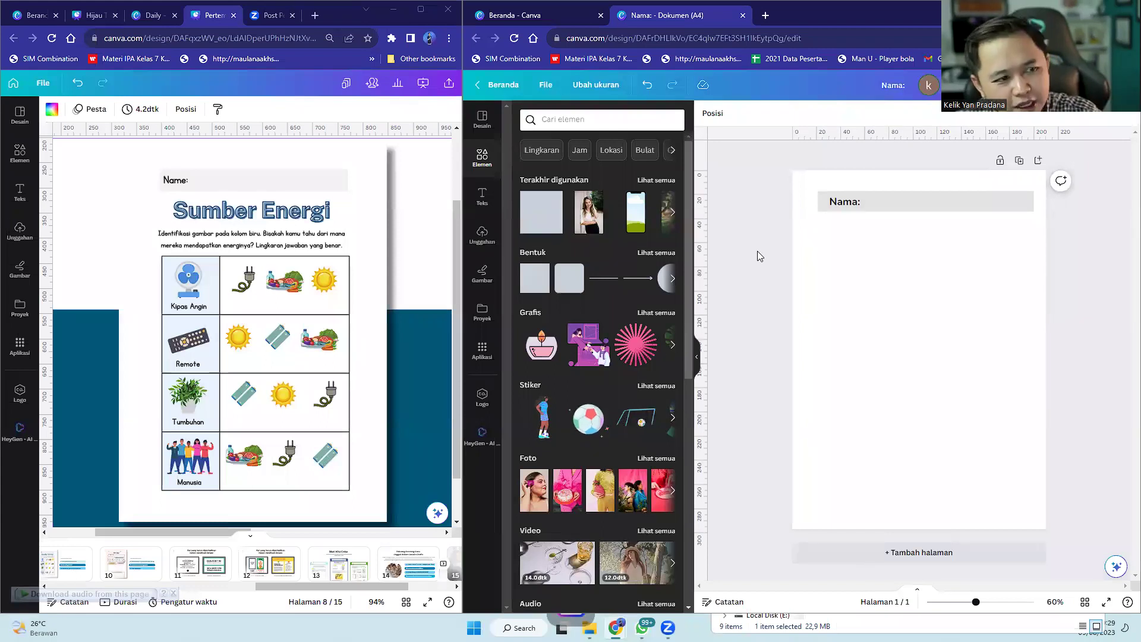
- Add a heading reading "Sumber Energi", shrink it to about size 46.1 and place it just below the name bar
left_click(475, 197)
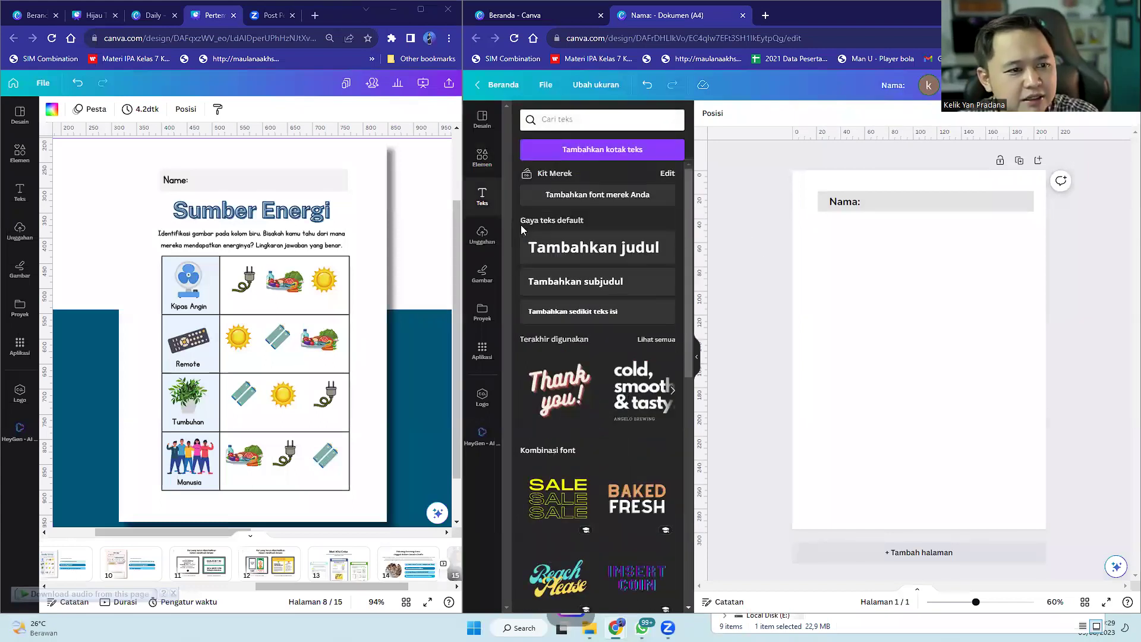
left_click(581, 253)
type("Sumber Energi")
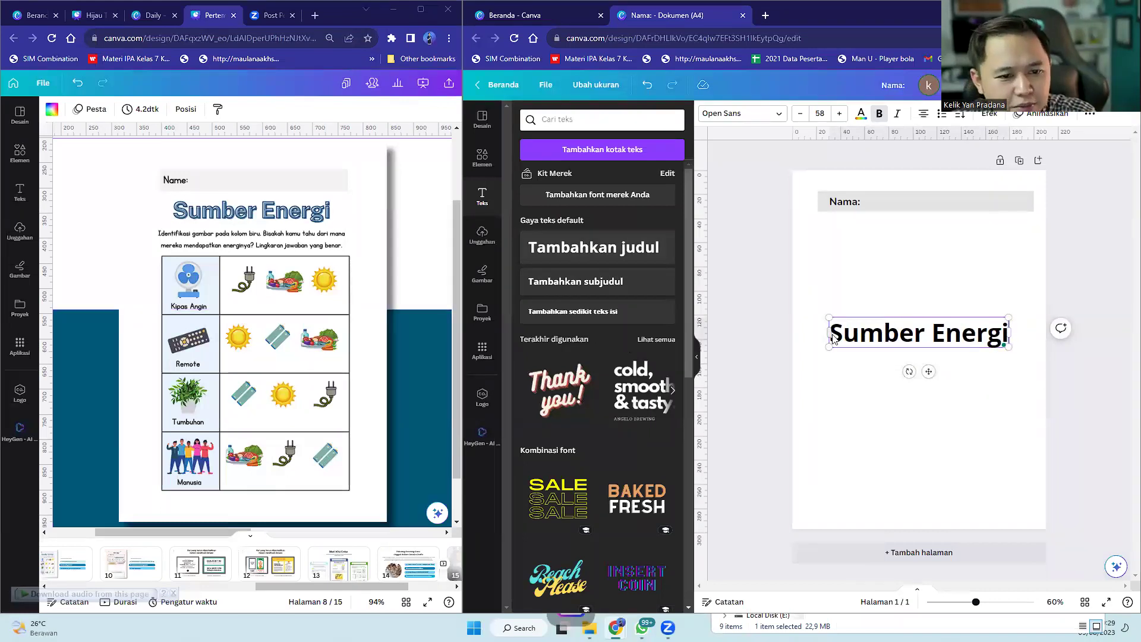
left_click_drag(837, 344, 865, 342)
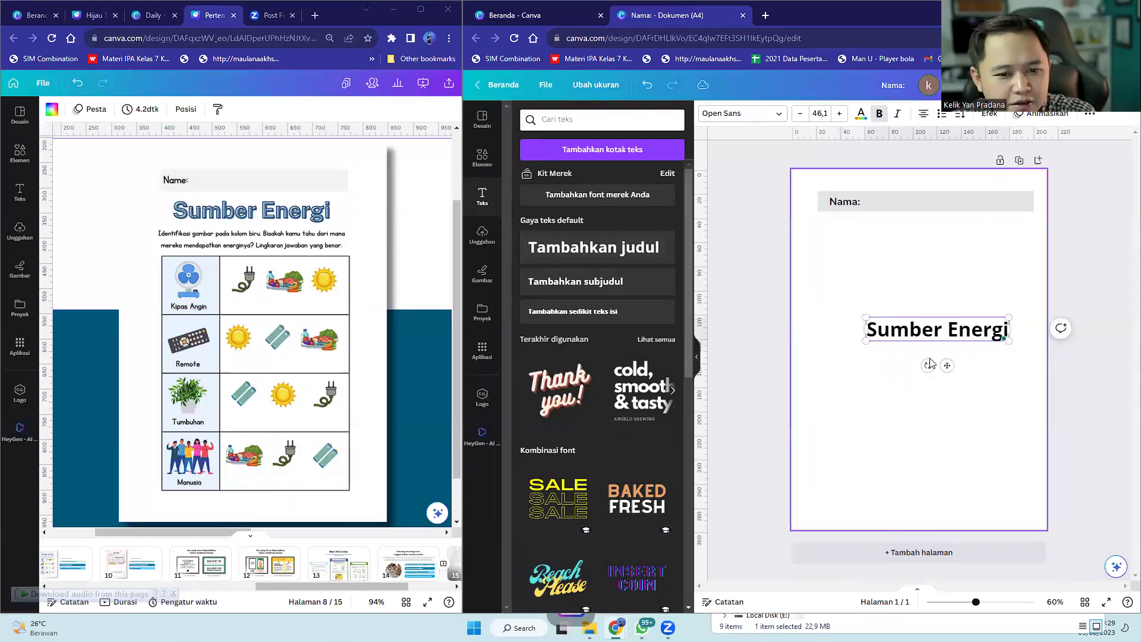
left_click_drag(946, 365, 934, 262)
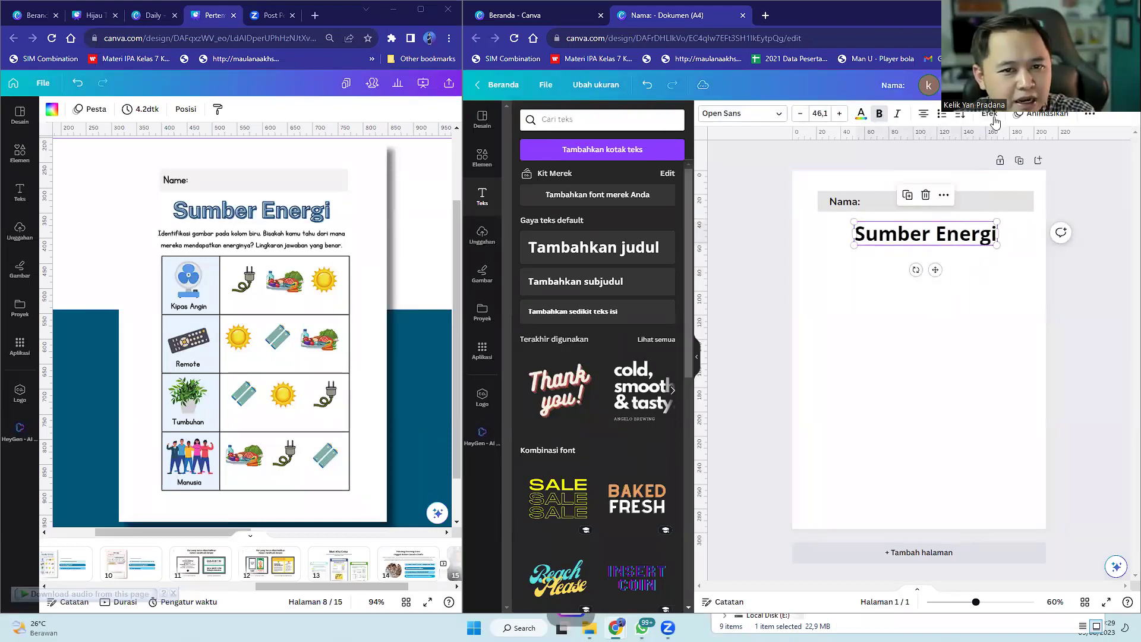
- Apply the Splice text effect to the "Sumber Energi" title
left_click(989, 113)
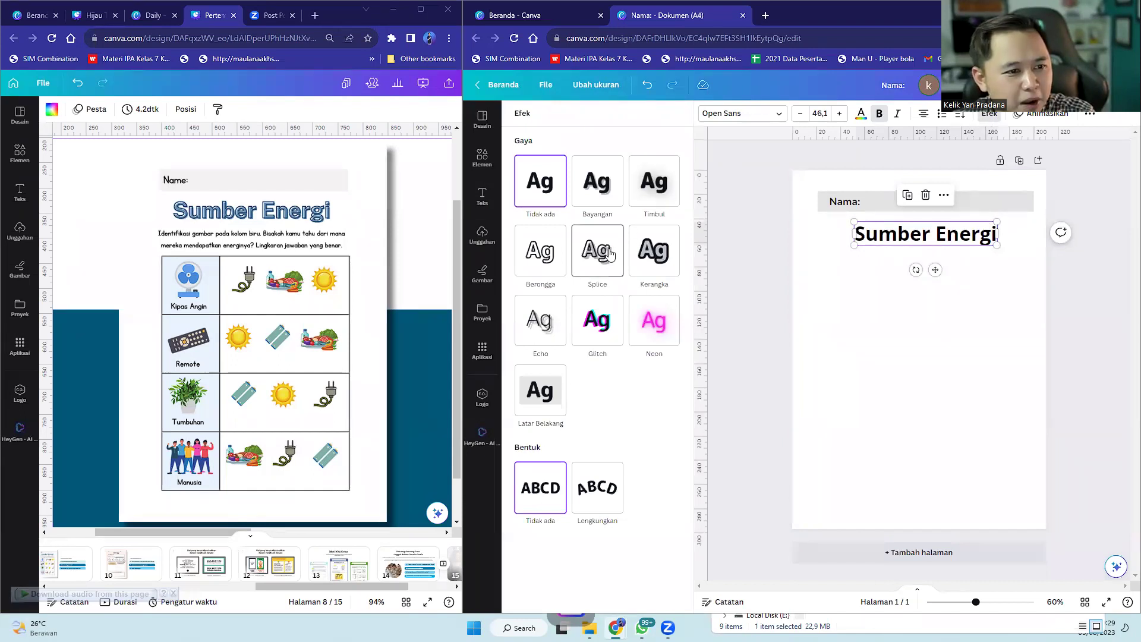
left_click(594, 259)
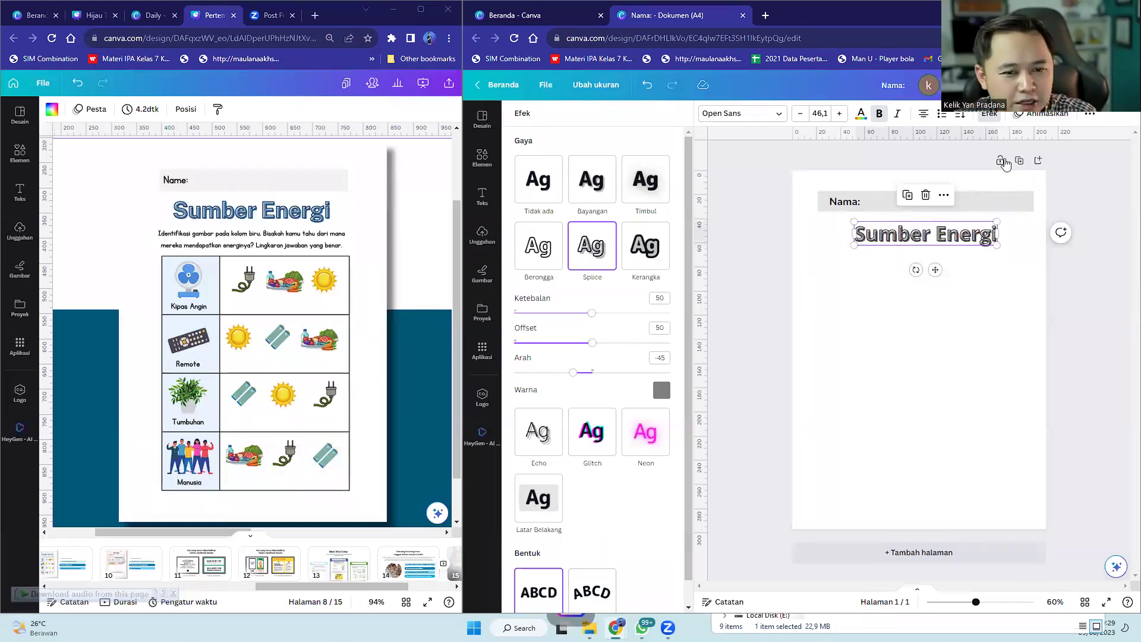
left_click(960, 234)
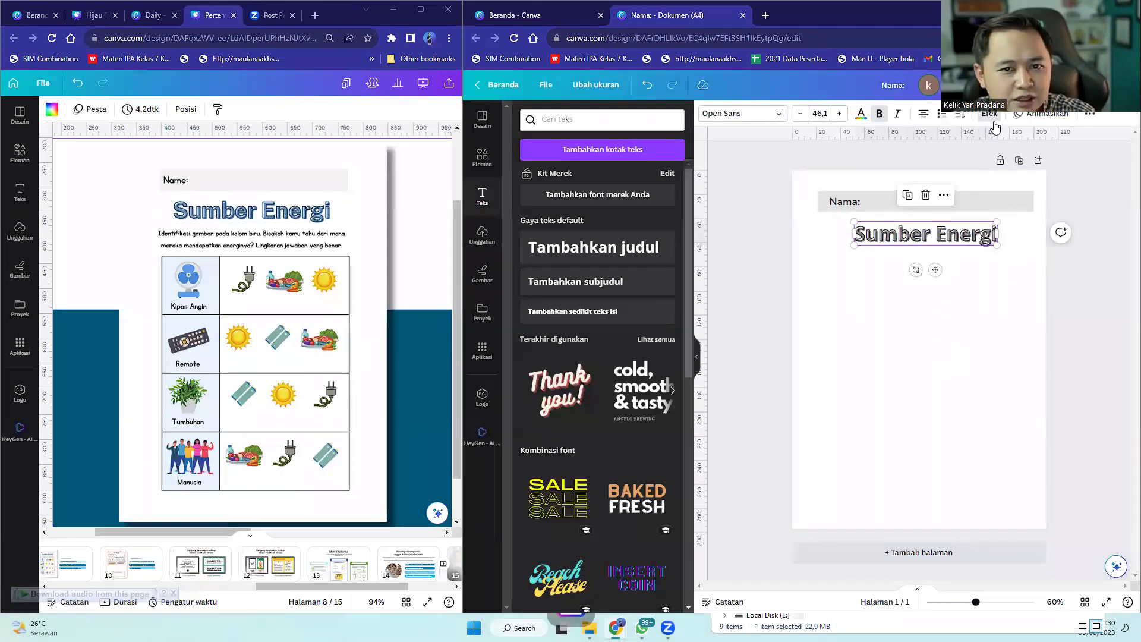
- Change the Splice effect colour of the "Sumber Energi" title to a custom muted light blue
left_click(990, 116)
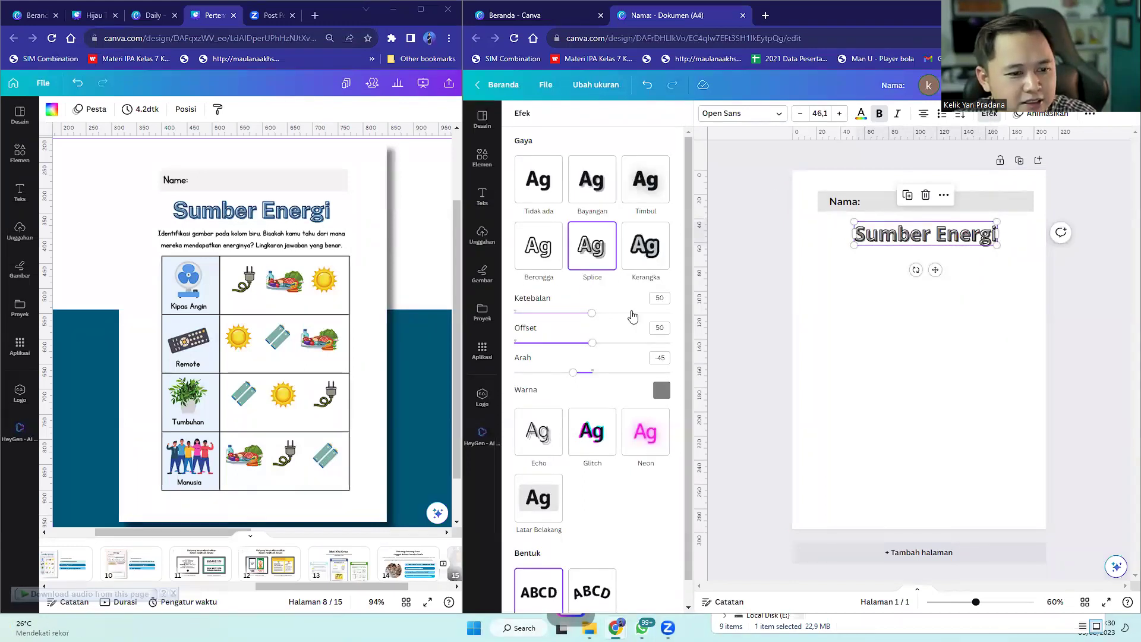
left_click(661, 390)
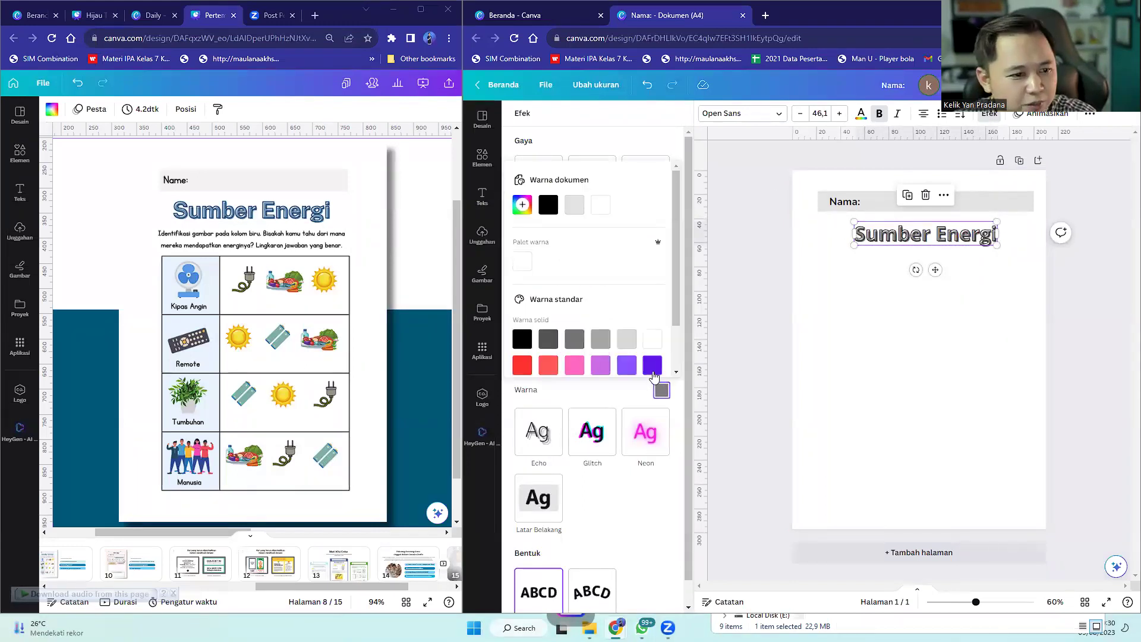
scroll(611, 333, "down", 1)
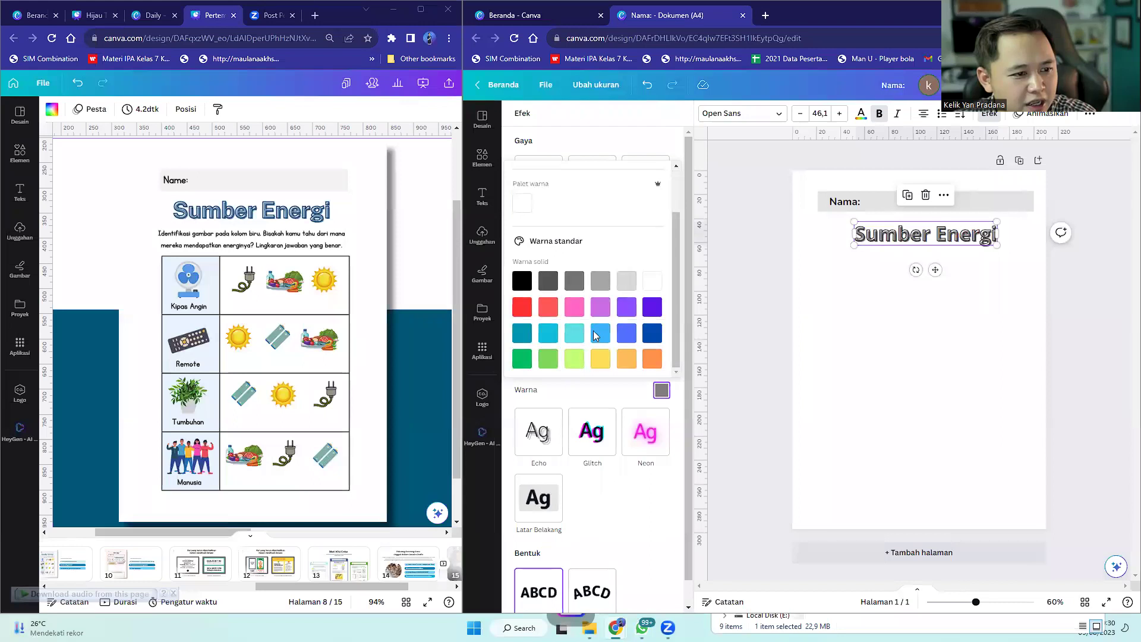
left_click(519, 333)
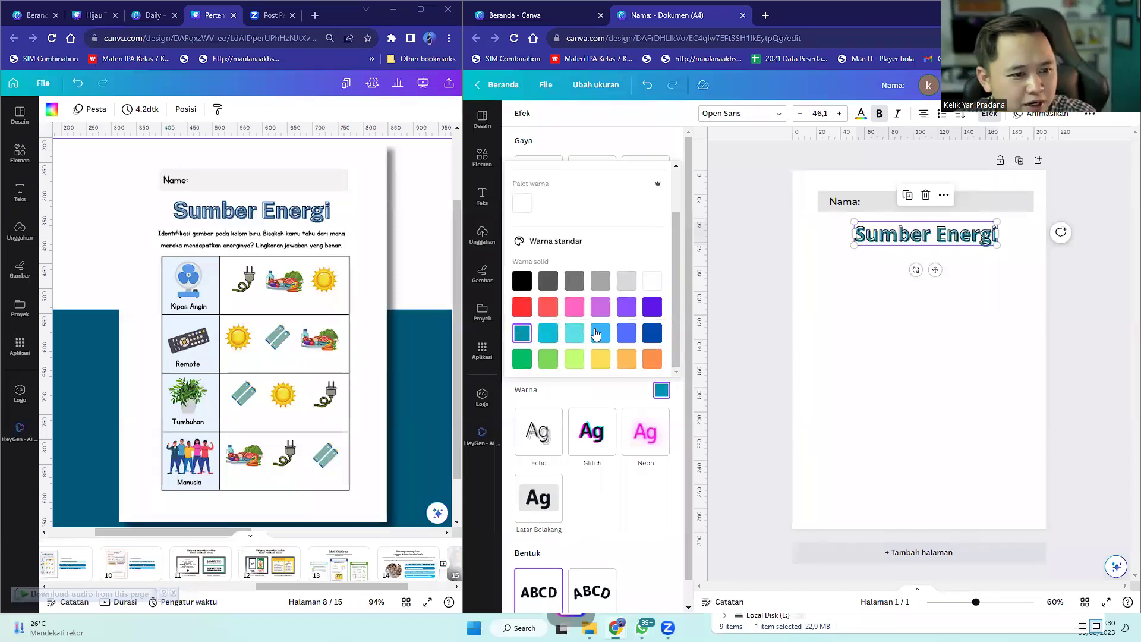
left_click(652, 336)
left_click(528, 335)
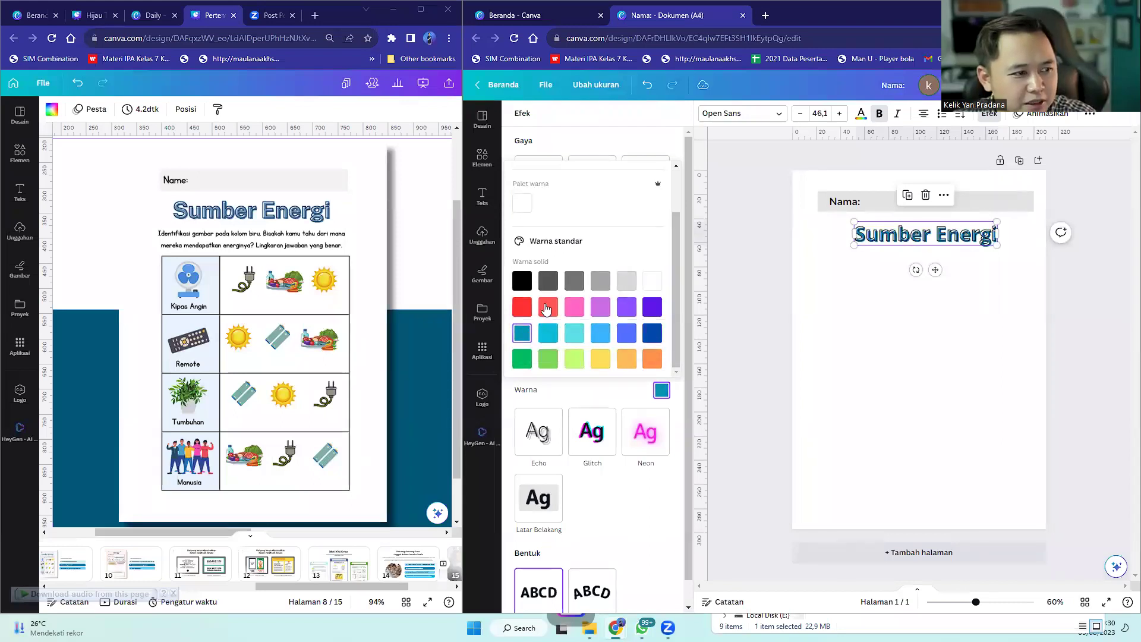
scroll(564, 238, "up", 1)
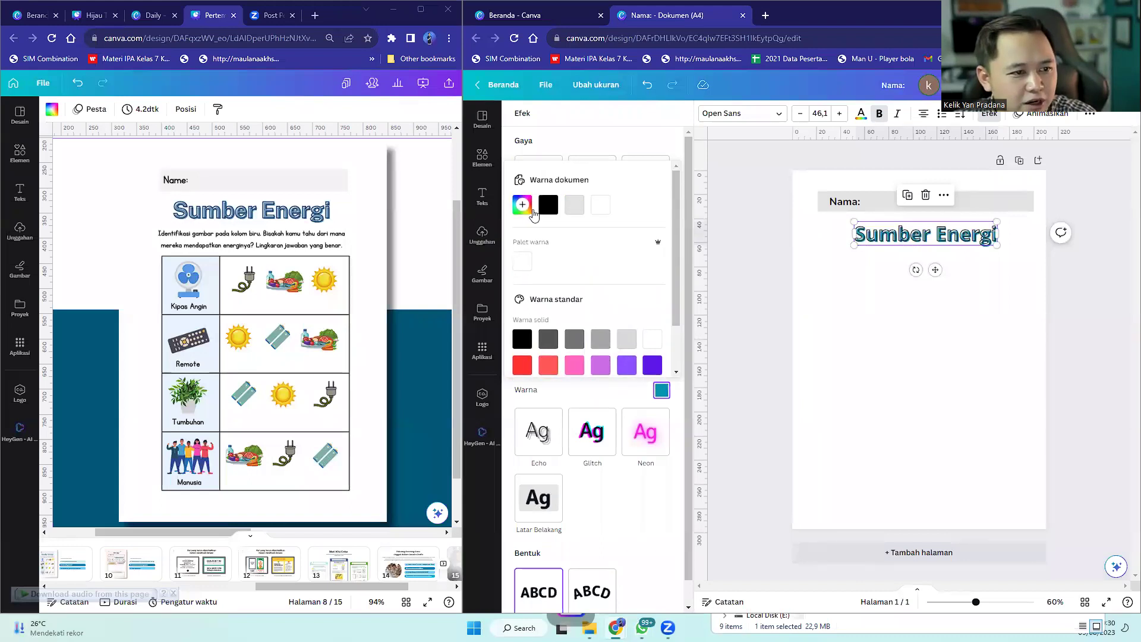
left_click(522, 205)
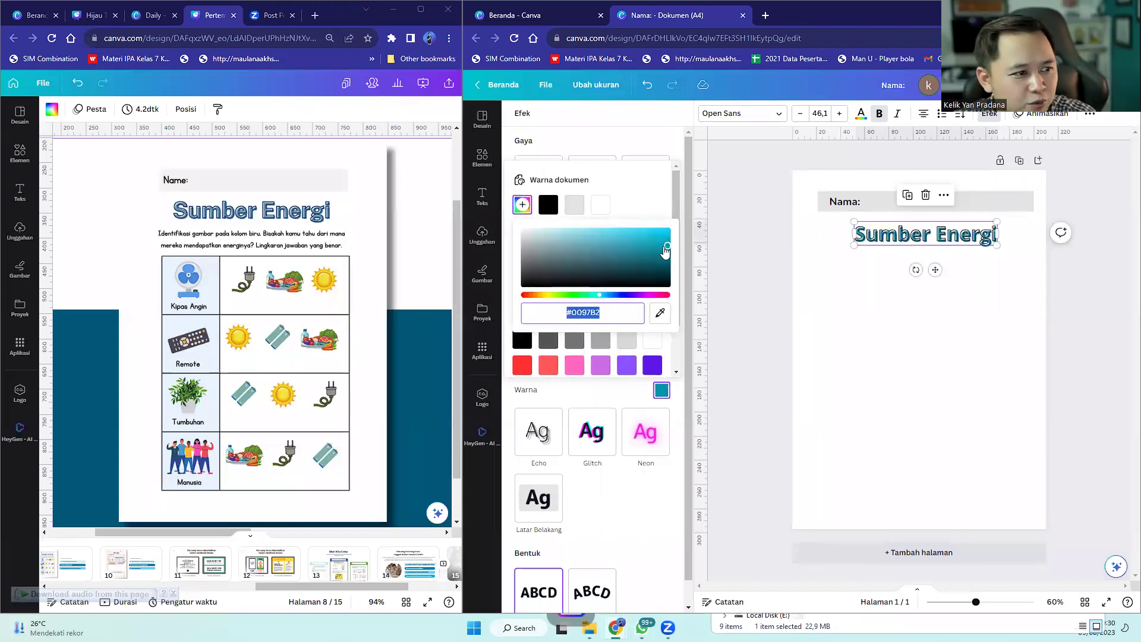
left_click_drag(668, 245, 564, 242)
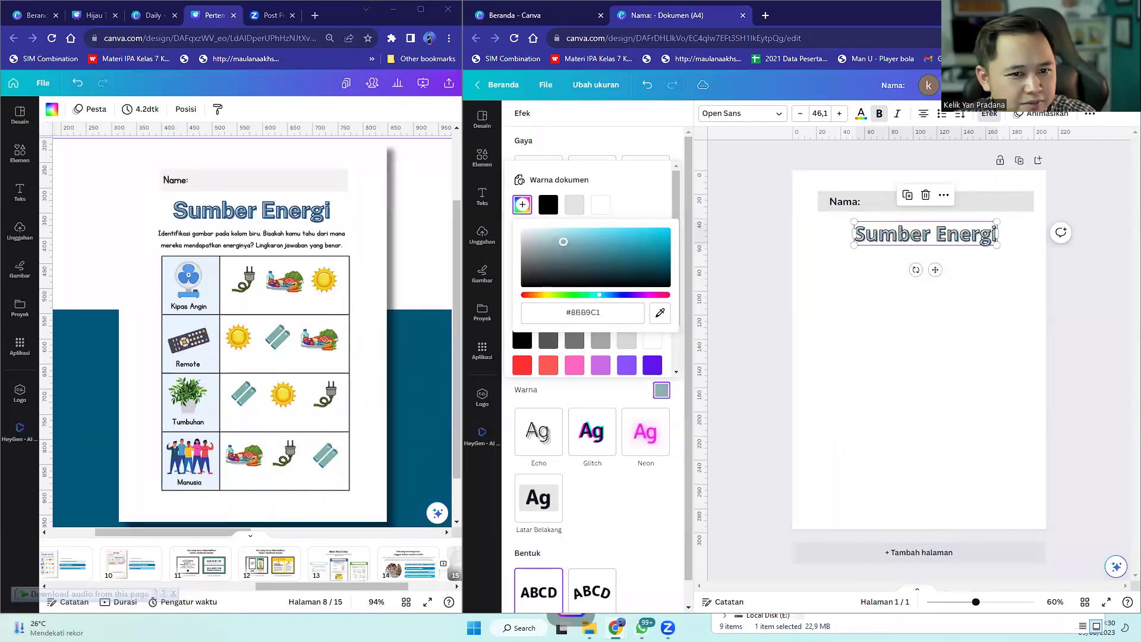
left_click_drag(603, 299, 607, 302)
left_click(848, 311)
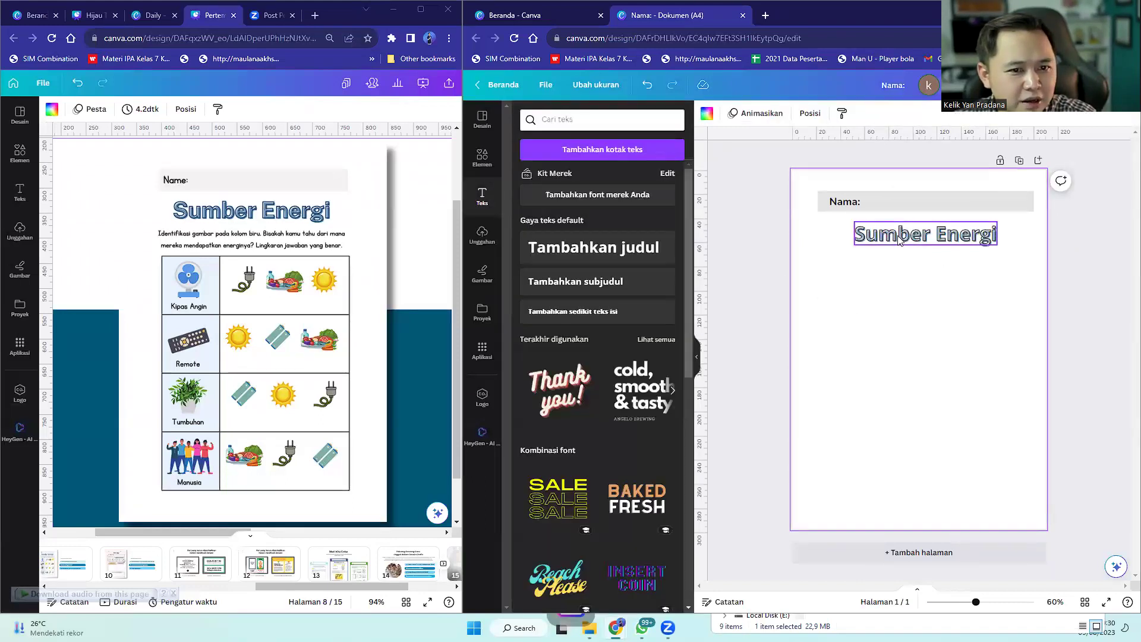
- Enlarge the "Sumber Energi" title to size 51.1 and centre it horizontally on the page
left_click(904, 240)
left_click(838, 114)
left_click(838, 114)
left_click(838, 113)
left_click(838, 114)
left_click(838, 114)
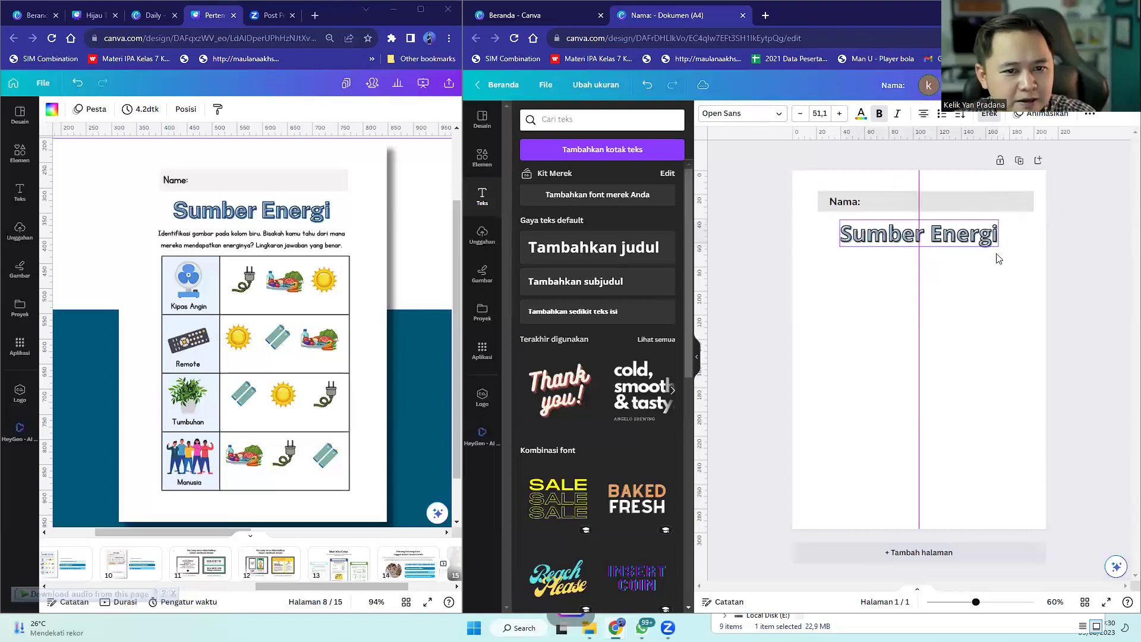
left_click(1063, 283)
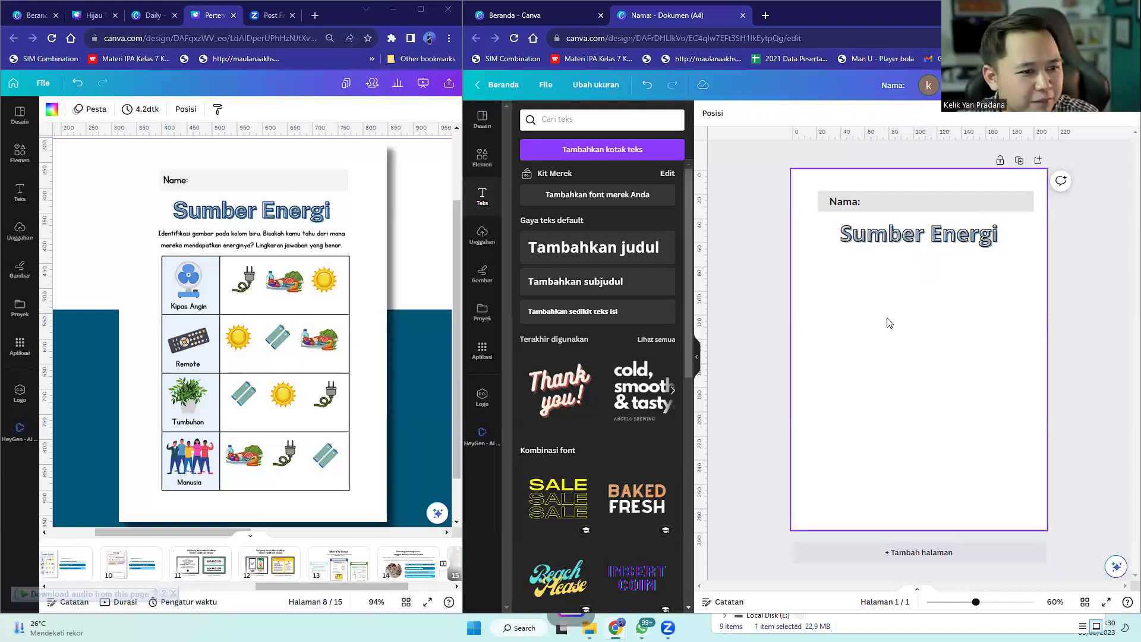
- Add a subheading reading "Identifikasi gambar pada kolom biru. Bisakah kamu tahu dari mana mereka mendapatkan energinya? lingkari jawaban yang benar"
left_click(609, 295)
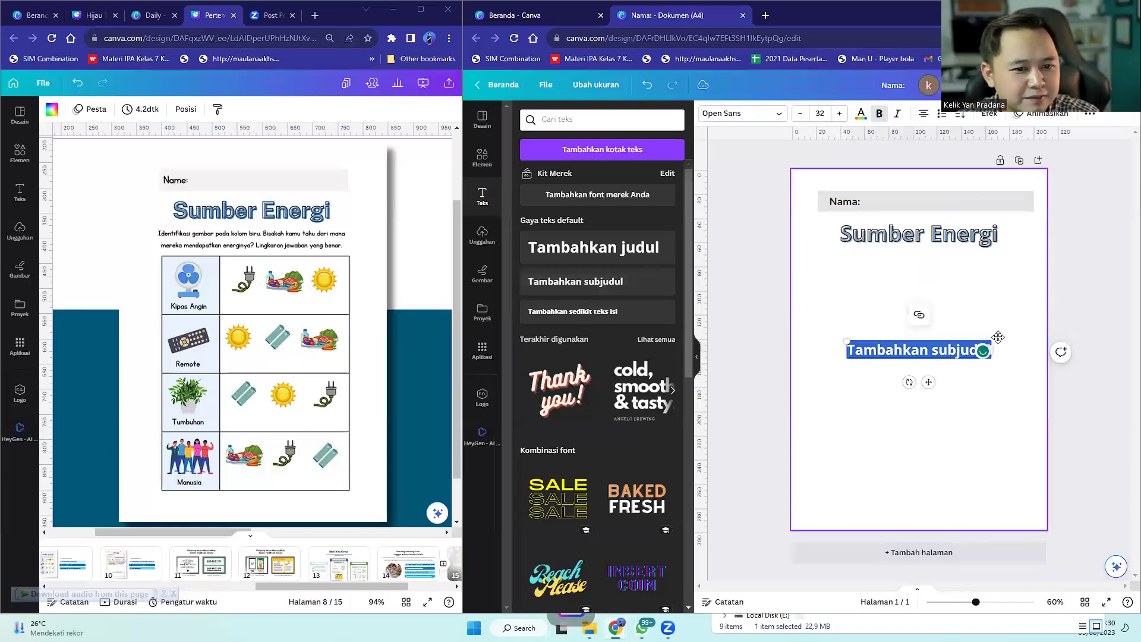
key("BackSpace")
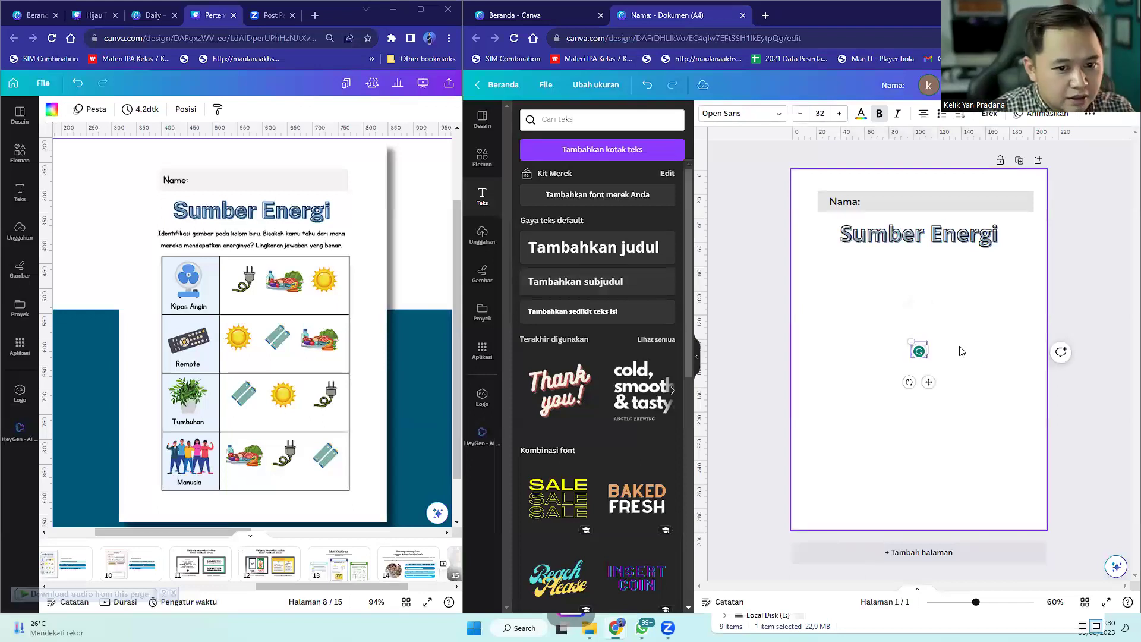
type("Identifikasi")
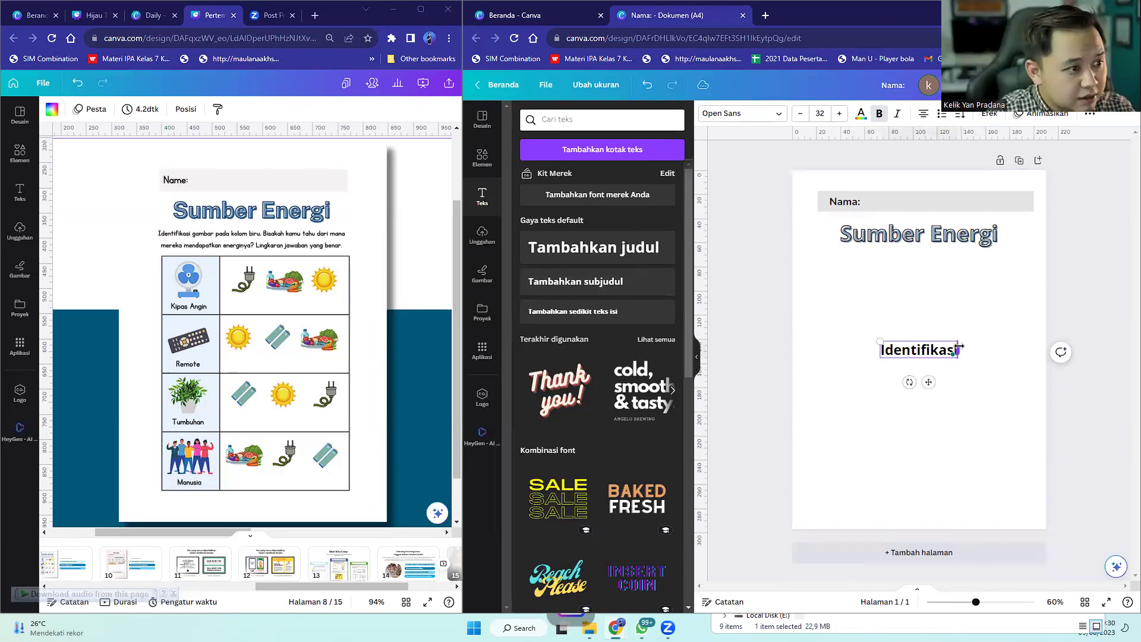
type(" gambar")
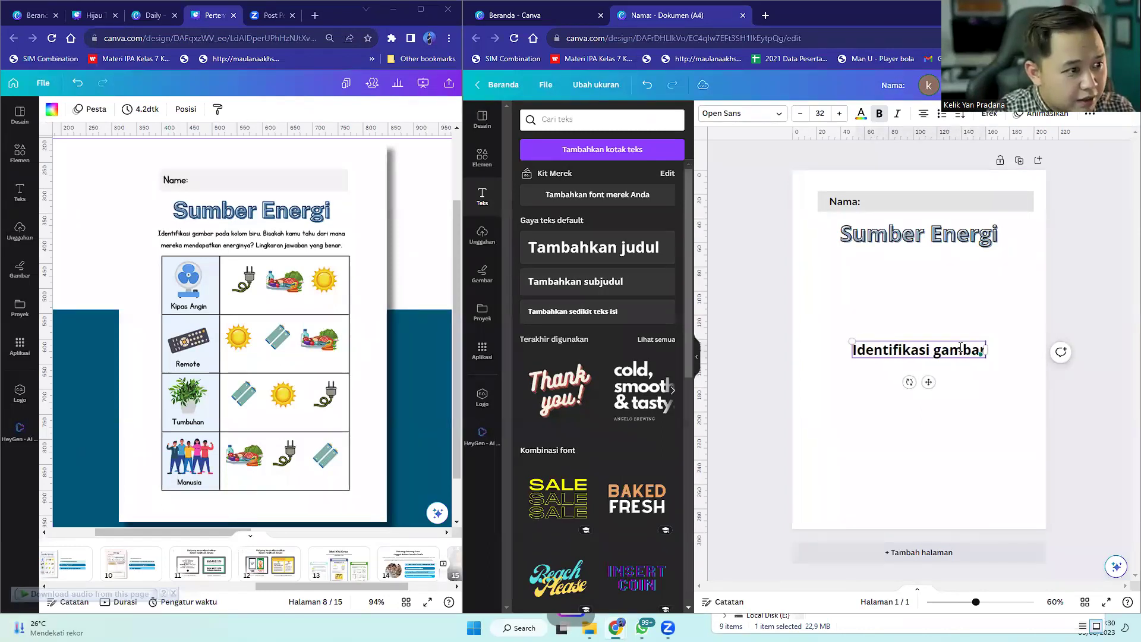
type(" pada k")
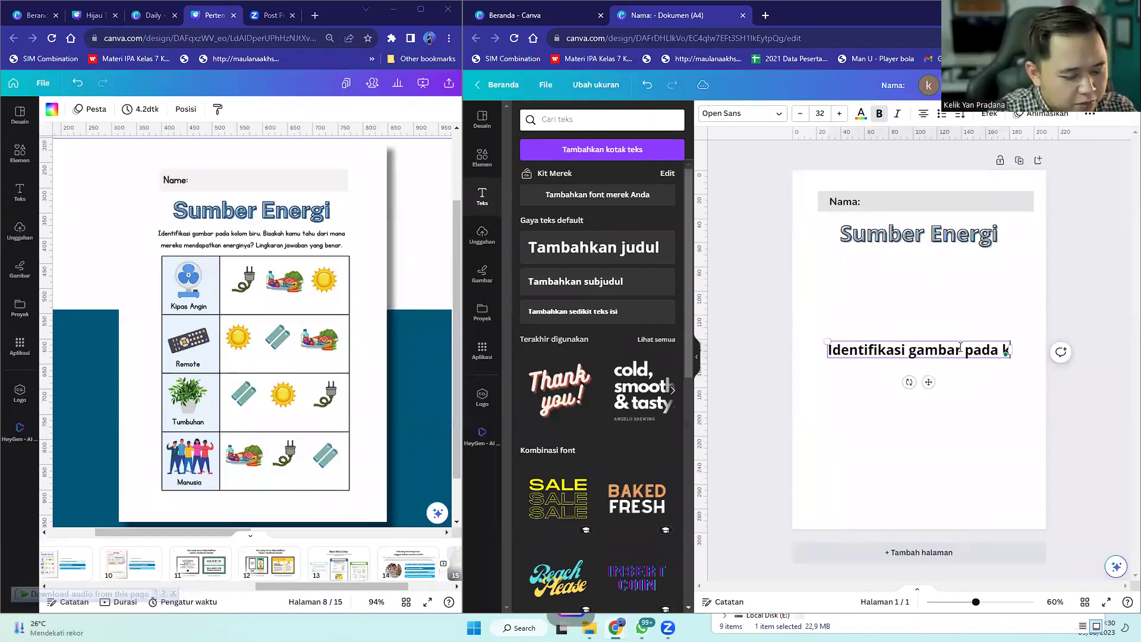
type("olom biru")
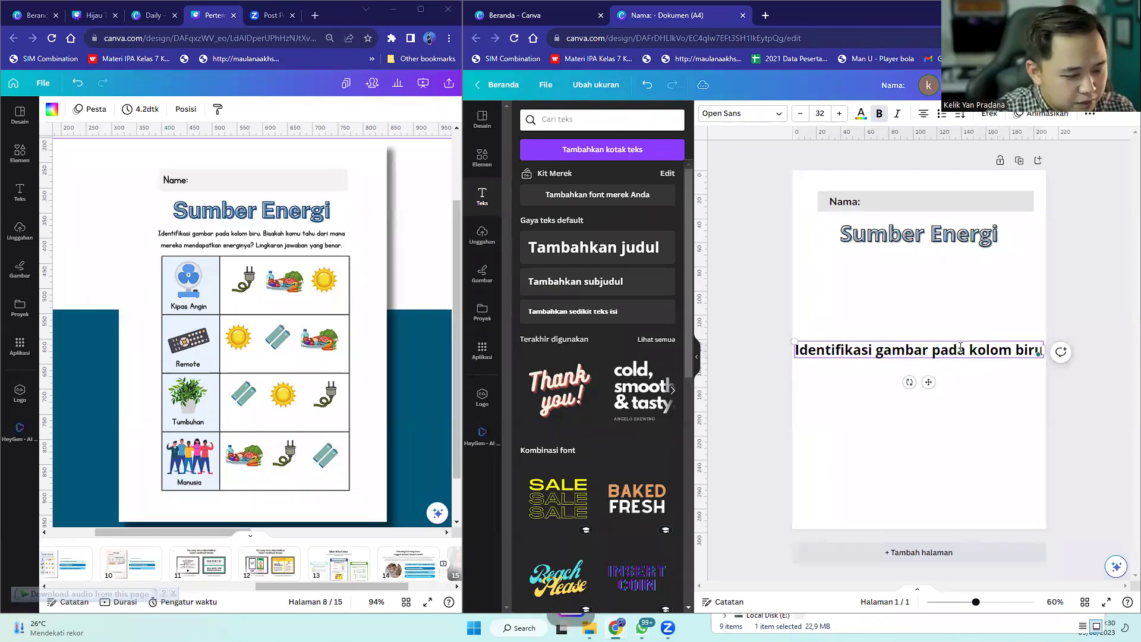
type(". B")
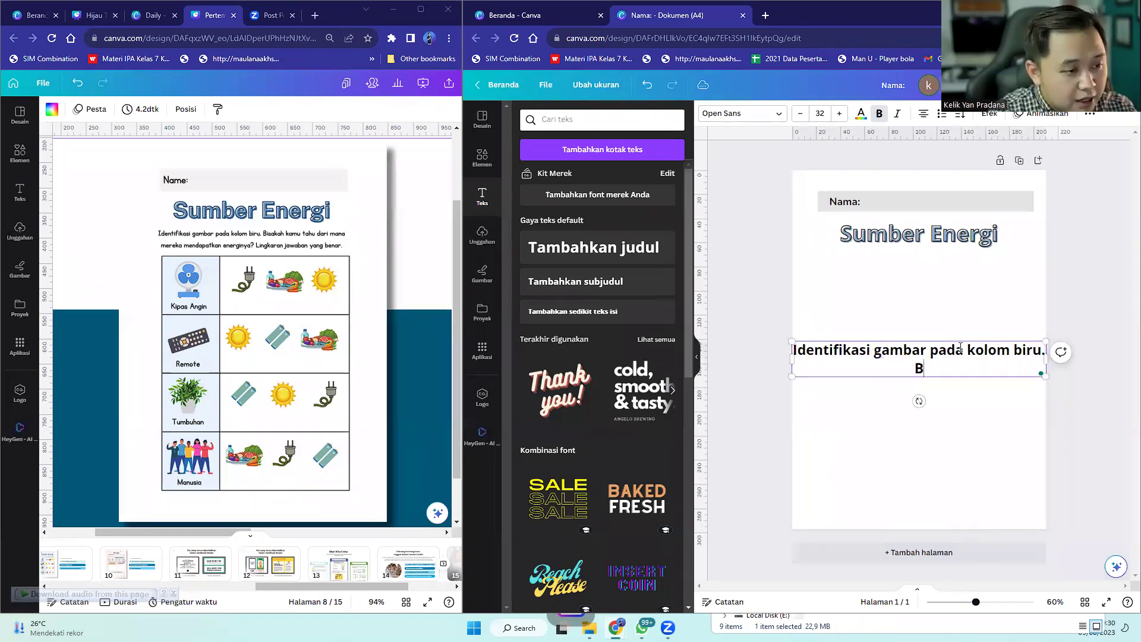
type("isakah ka")
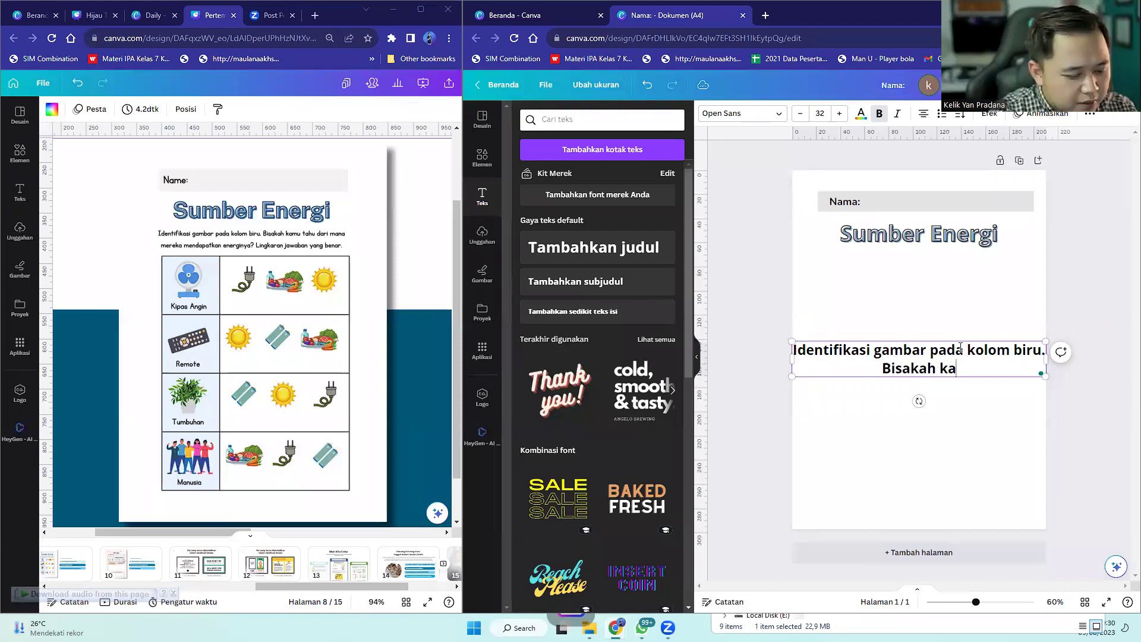
type("mu tahu dari")
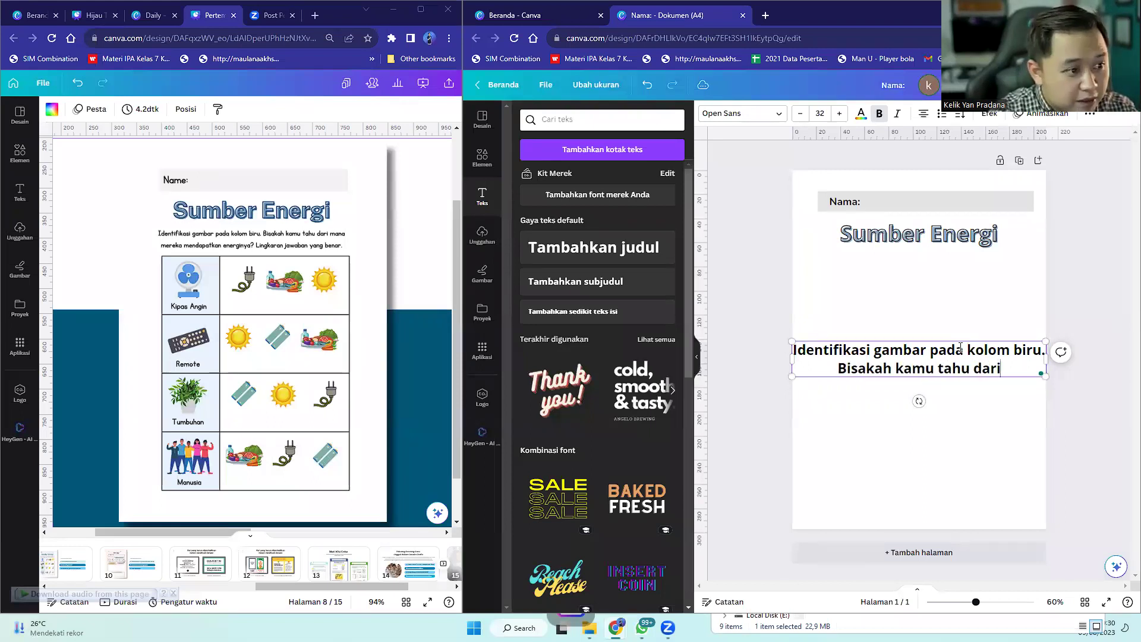
type(" mana mereka mendapatkan energinya? lingkari jawaban yang benar")
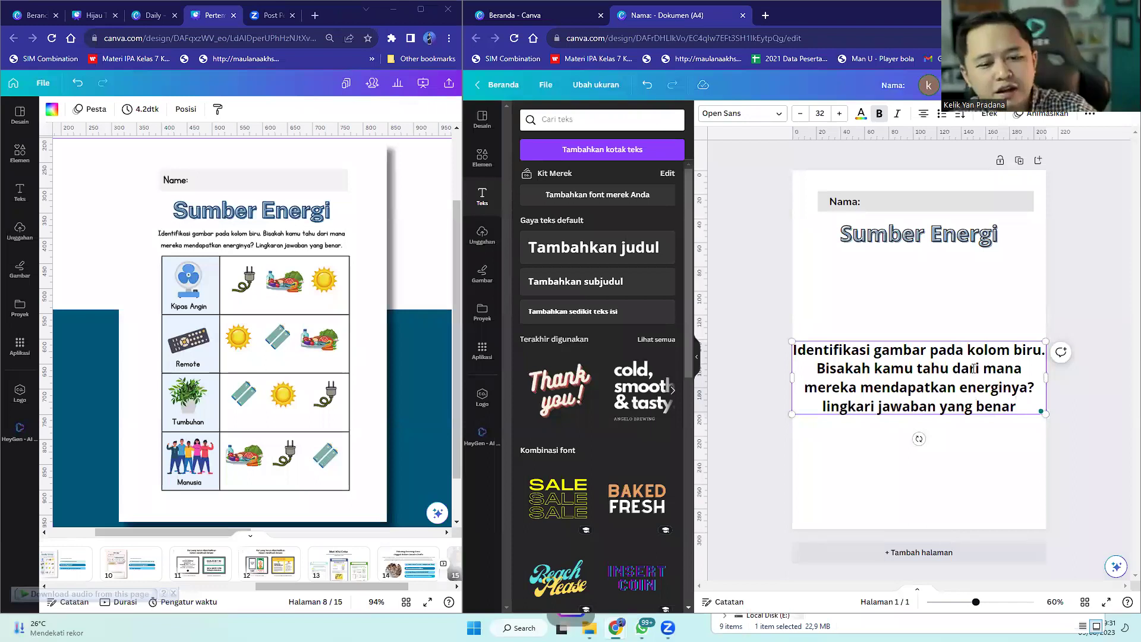
- Change the whole instruction text to the Nunito font and reduce its size to 20
left_click(824, 356)
left_click(891, 370)
key("ctrl+a")
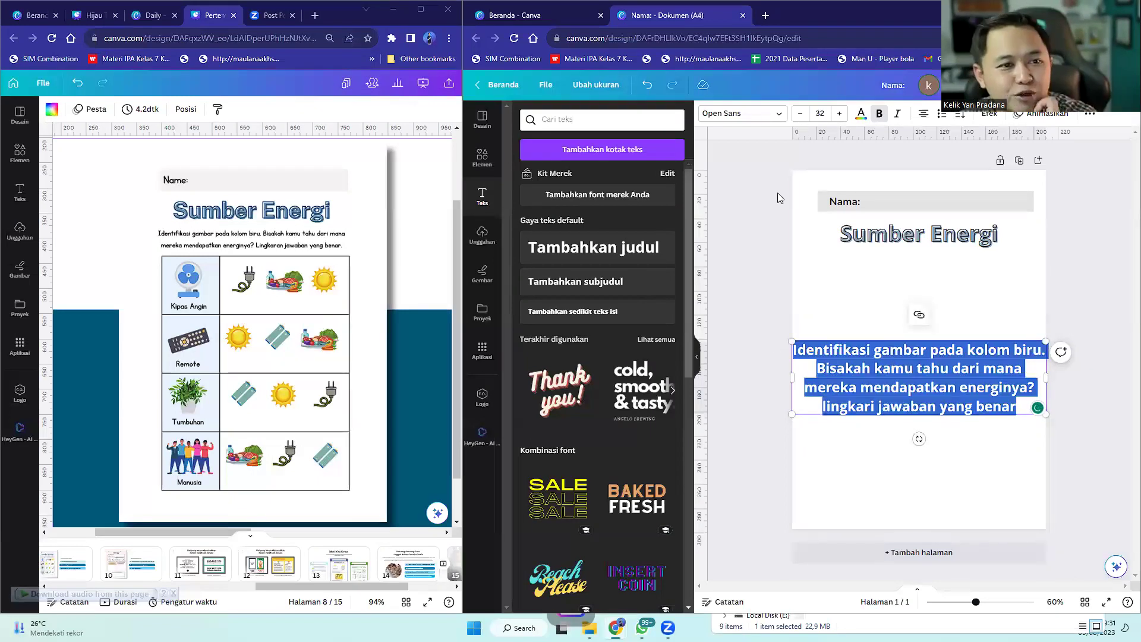
left_click(766, 113)
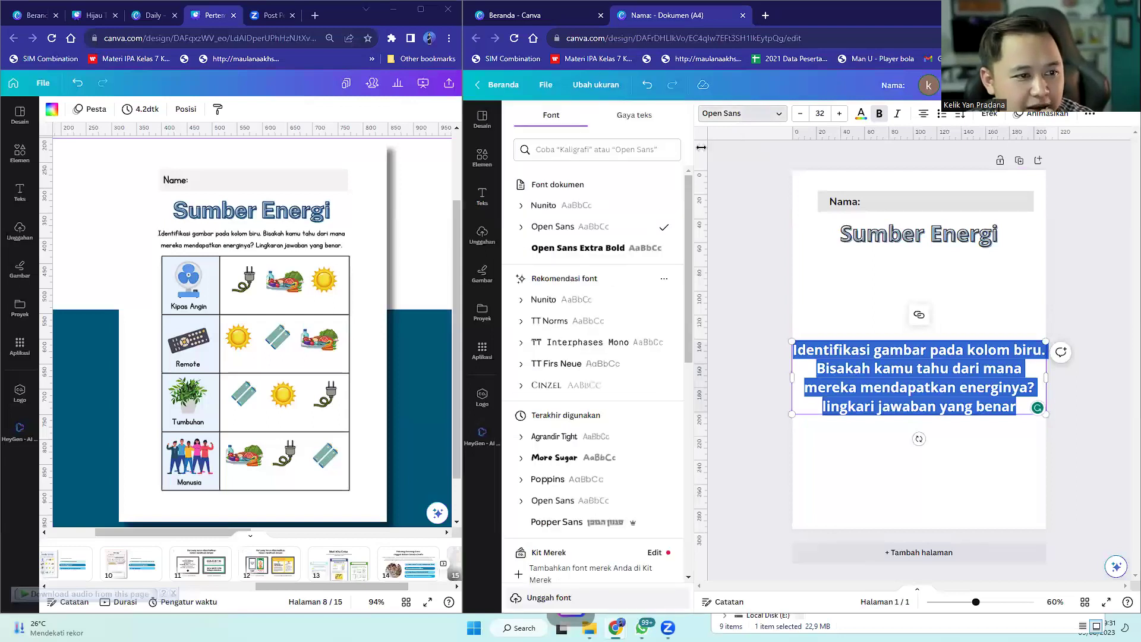
left_click(590, 214)
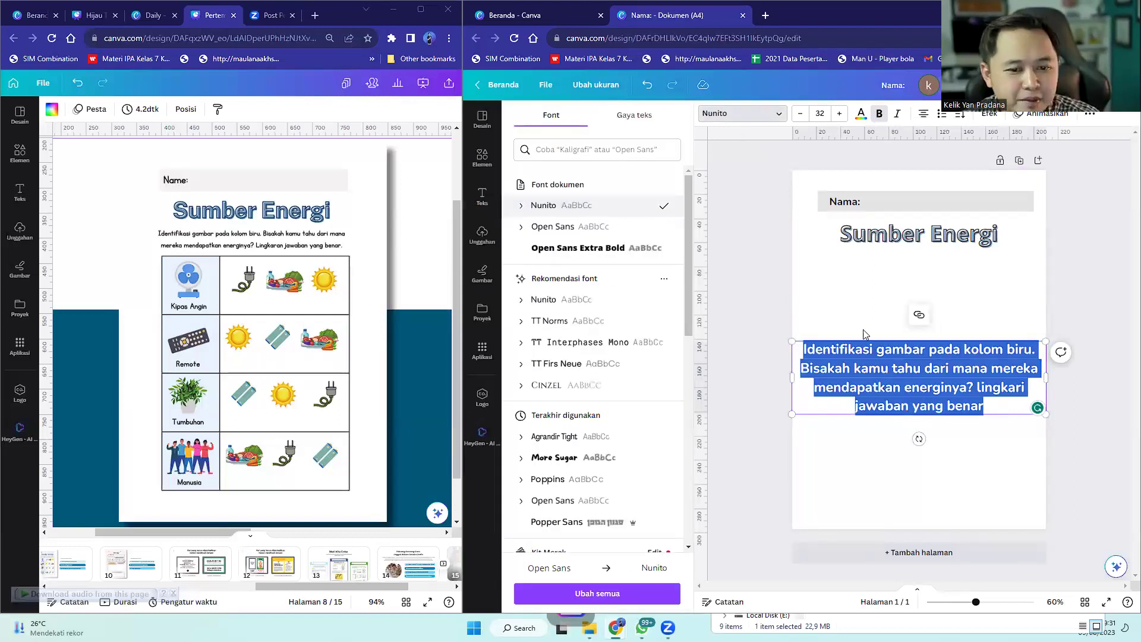
left_click(799, 114)
left_click(800, 113)
left_click(800, 114)
left_click(800, 113)
left_click(800, 113)
- Narrow the instruction text box from both sides and shorten the grey "Nama:" bar to end at the text box's edge
left_click_drag(794, 364, 816, 364)
left_click_drag(1050, 361, 1023, 362)
left_click(1032, 203)
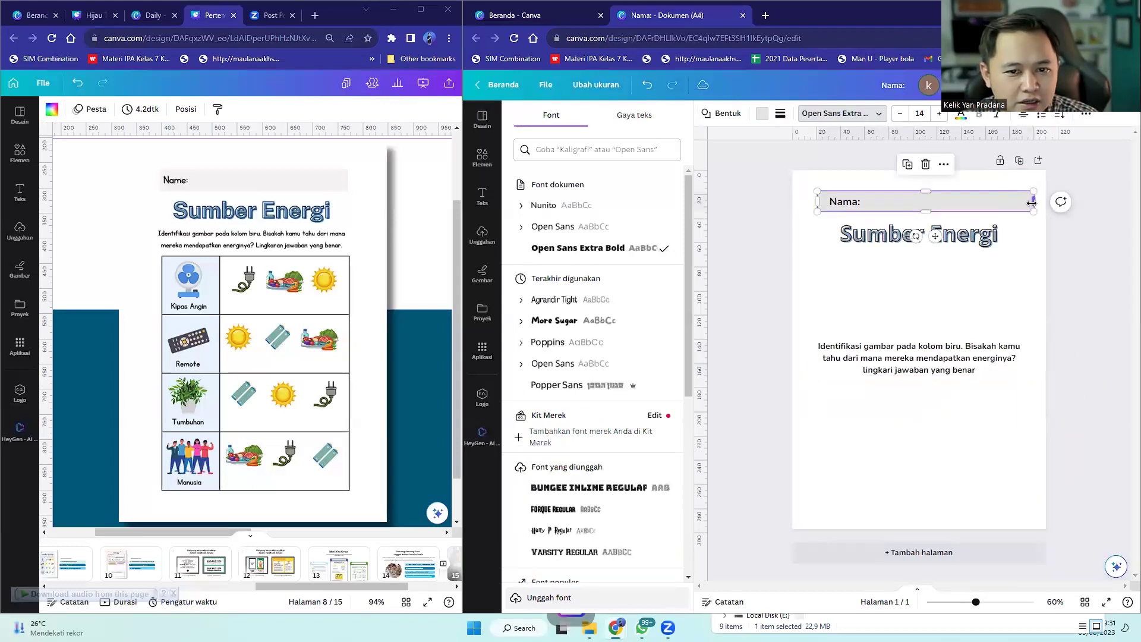
left_click_drag(1022, 203, 1009, 203)
- Place the instruction text centred directly below the "Sumber Energi" title and reduce its size to 13
left_click(959, 269)
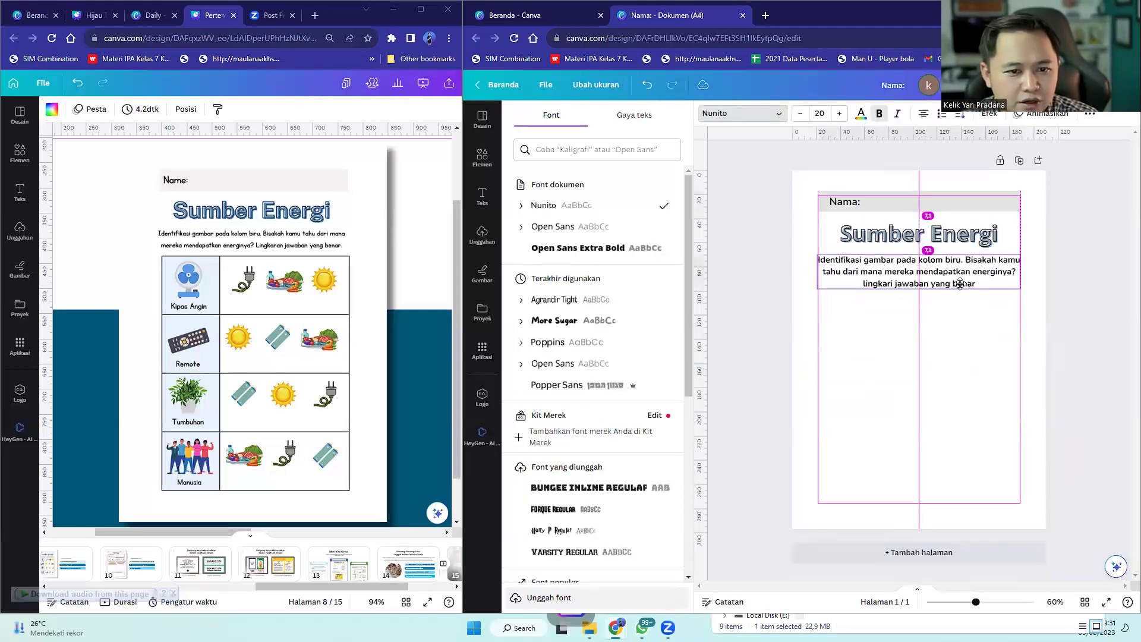
left_click(800, 114)
left_click(800, 114)
left_click(800, 114)
left_click(800, 113)
left_click(800, 113)
left_click(800, 113)
left_click(800, 113)
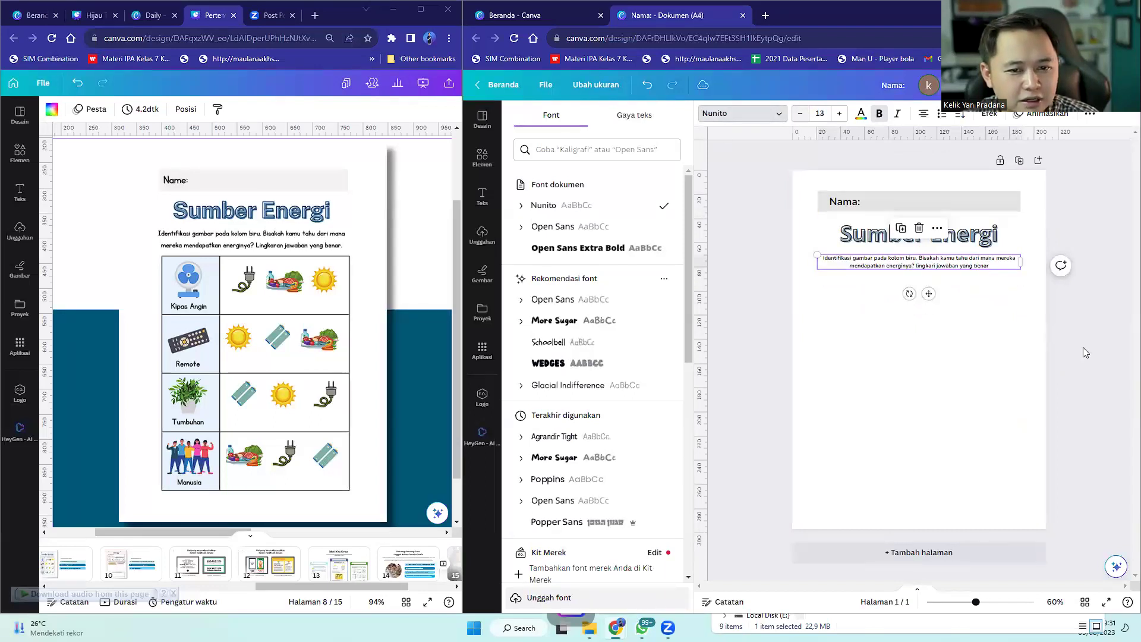
left_click(1099, 372)
left_click(1097, 371)
left_click(949, 274)
left_click(1054, 297)
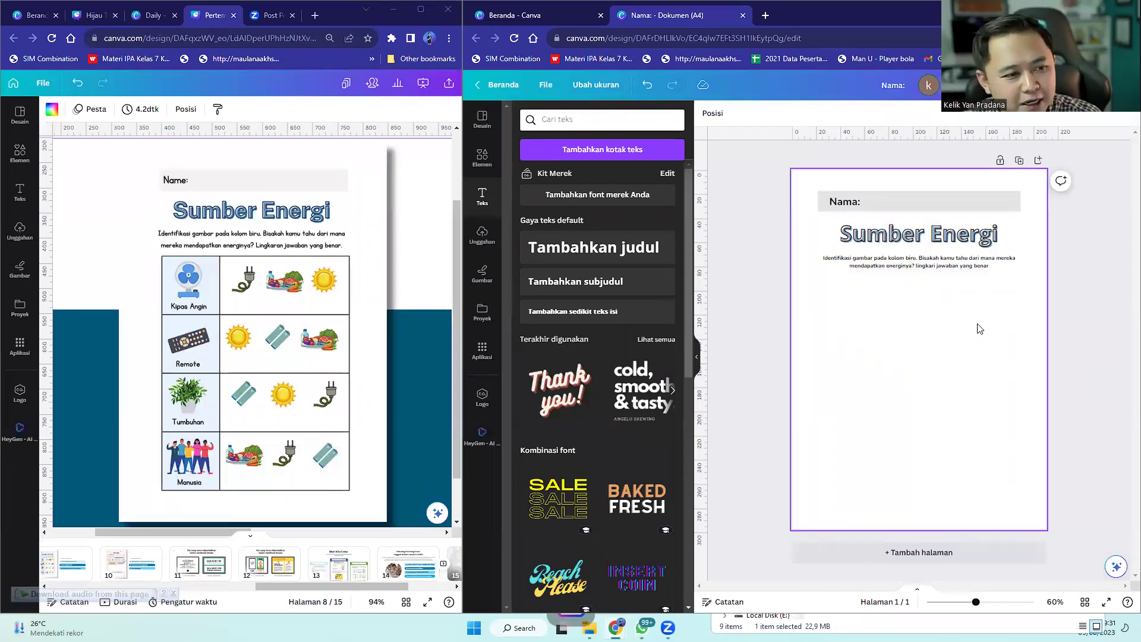
- Search the elements for "tabel" and insert the plain grid table below the instruction text
left_click(496, 164)
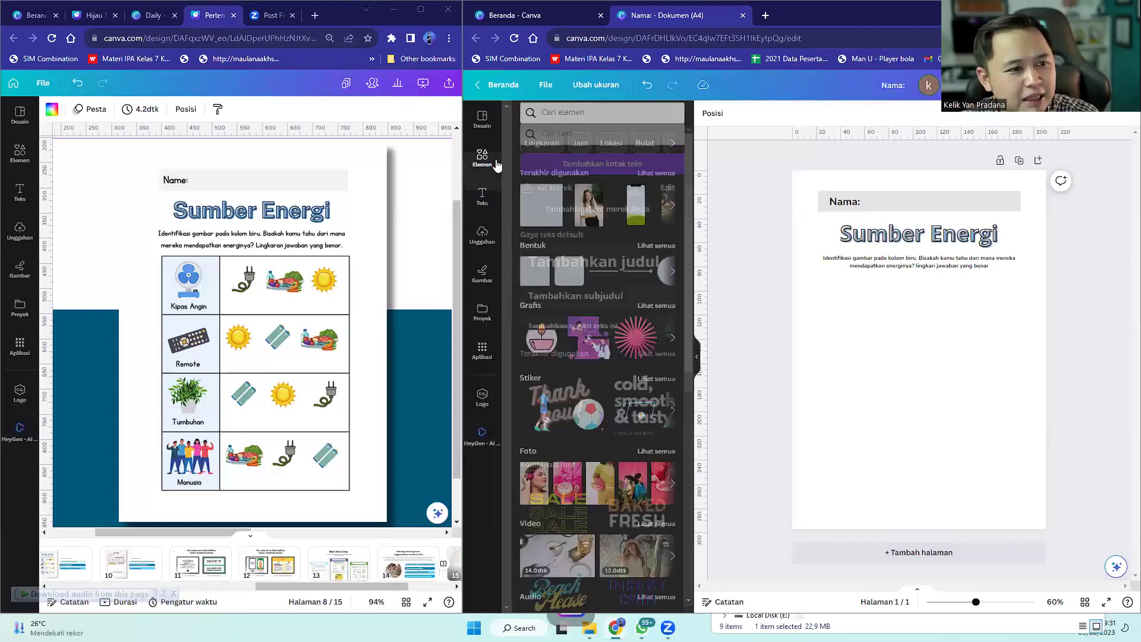
left_click(552, 121)
type("tabel")
key("Return")
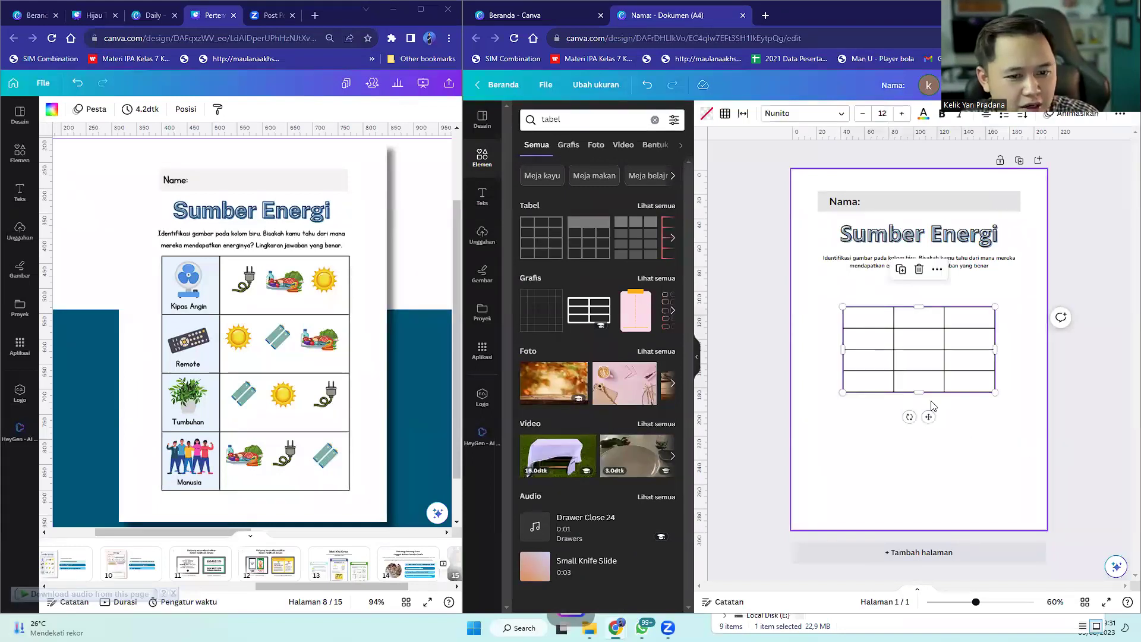
- Delete the table's third column and stretch the table to the width of the name bar and down near the page's lower edge
left_click_drag(919, 392, 918, 504)
left_click_drag(844, 403, 818, 405)
left_click(968, 298)
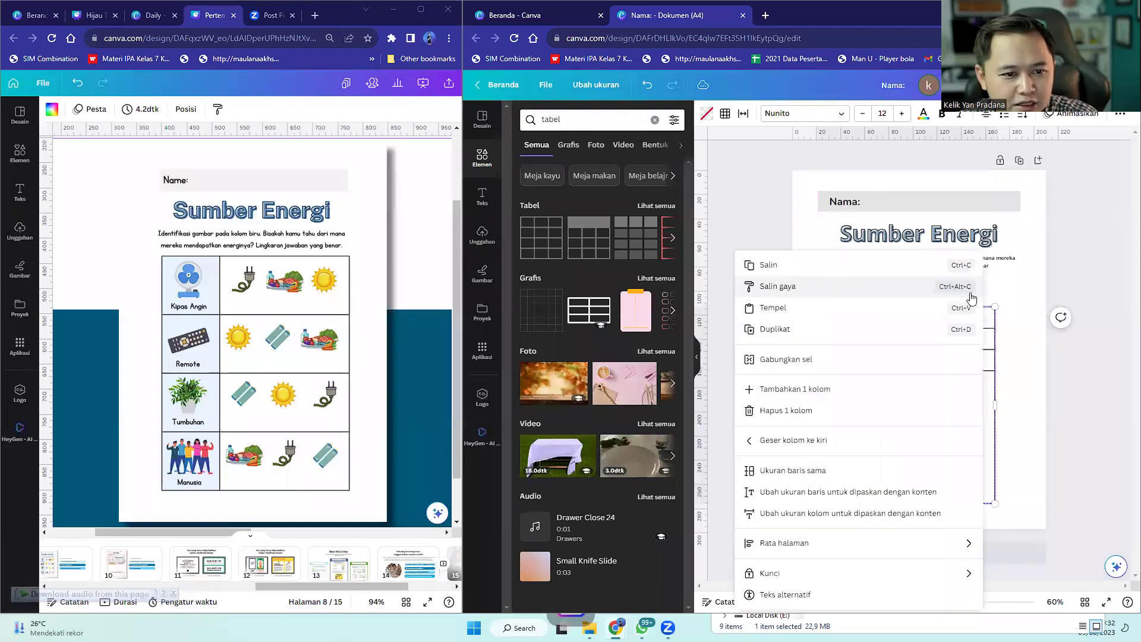
left_click(886, 410)
left_click_drag(996, 405, 1020, 409)
- Narrow the table's first column and adjust the row borders so the four rows are about equally tall
left_click_drag(924, 417, 885, 420)
left_click_drag(926, 371, 933, 449)
left_click_drag(942, 349, 939, 391)
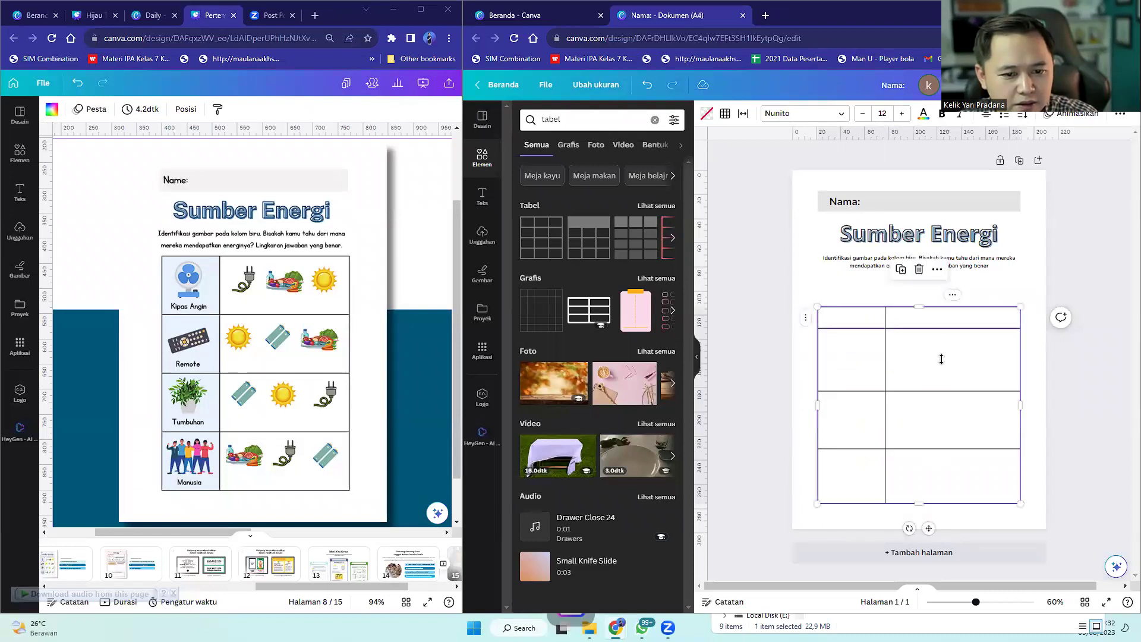
left_click_drag(942, 329, 943, 351)
left_click_drag(928, 450, 930, 457)
mouse_move(940, 403)
left_mouse_down()
mouse_move(940, 393)
mouse_move(940, 406)
left_mouse_up()
left_click_drag(946, 348, 950, 356)
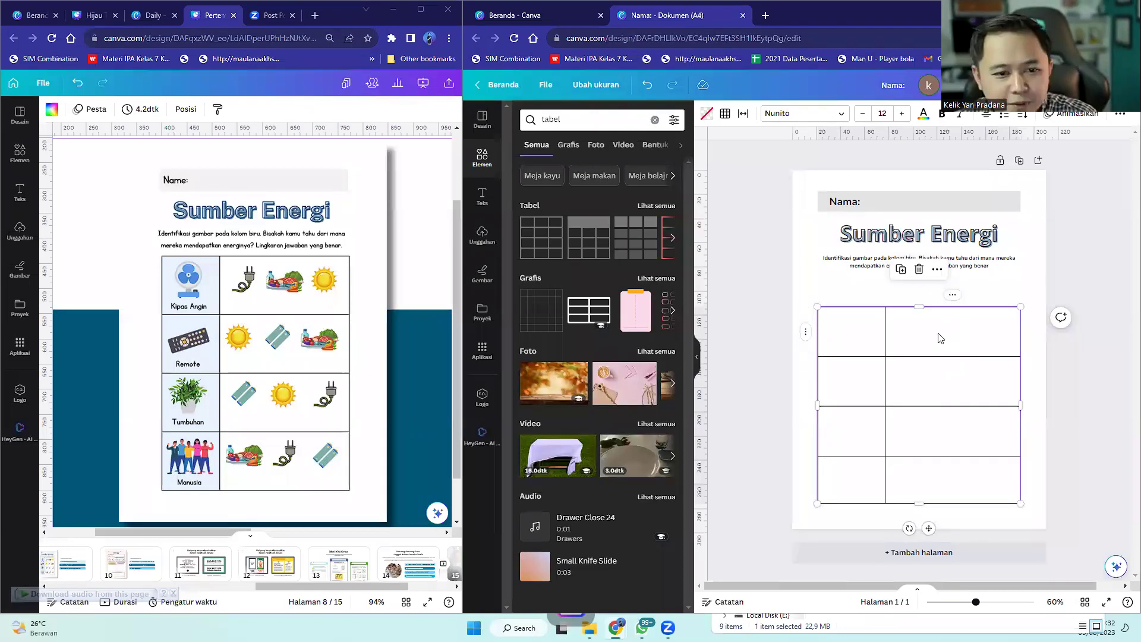
- Move the table up slightly towards the instruction text, keeping it centred on the page
mouse_move(816, 335)
left_mouse_down()
mouse_move(798, 347)
mouse_move(814, 346)
left_mouse_up()
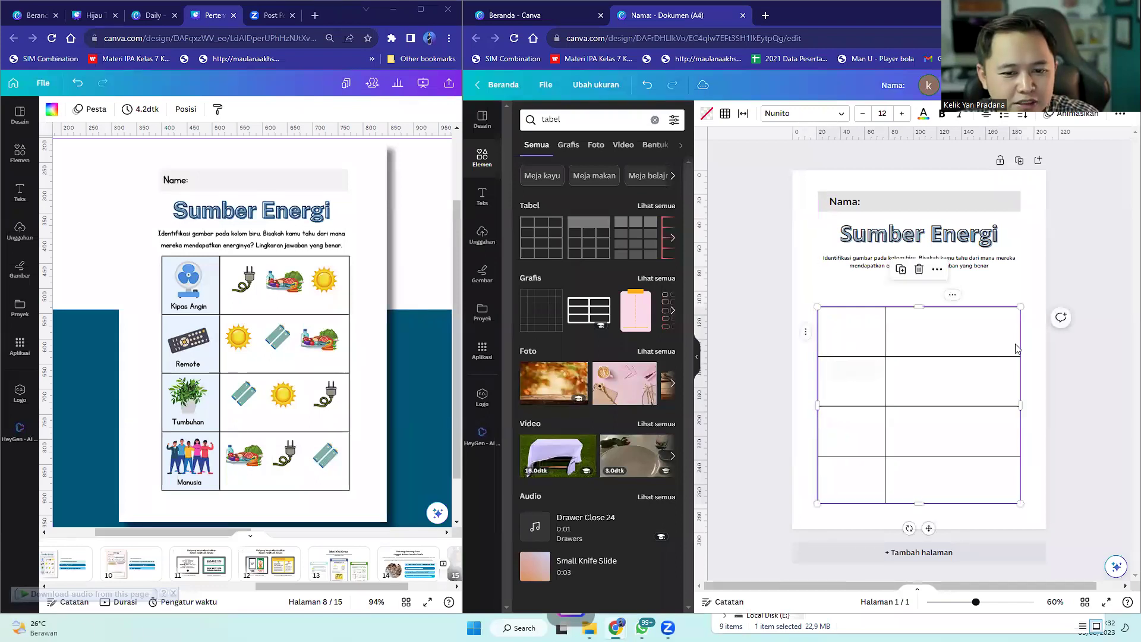
left_click_drag(1021, 345, 1015, 341)
left_click_drag(922, 324, 923, 312)
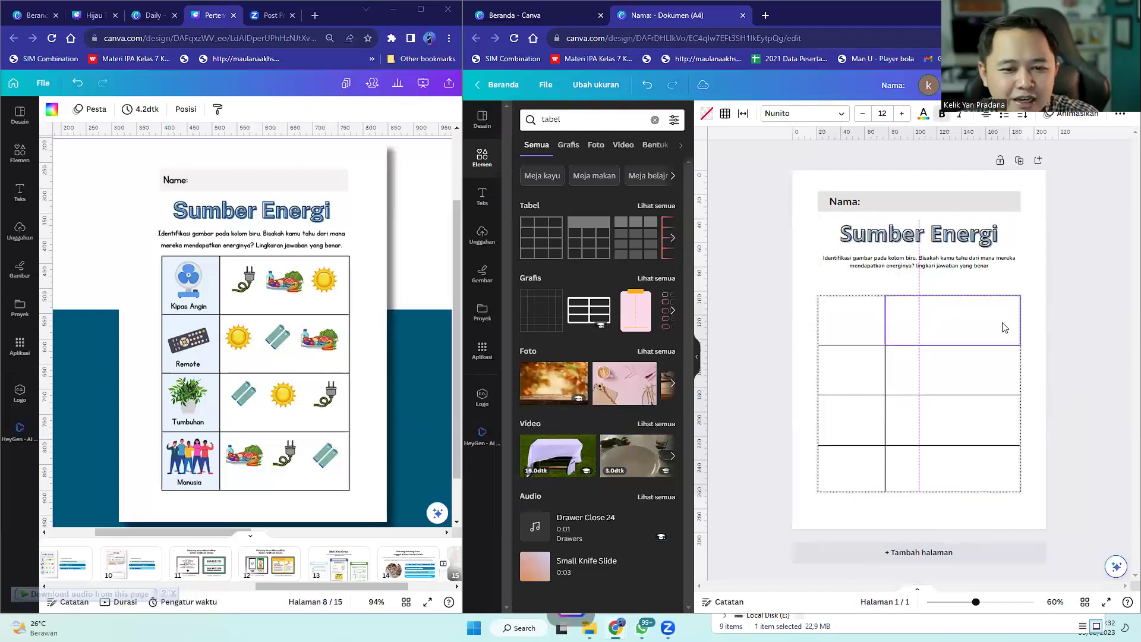
left_click_drag(1014, 321, 1041, 348)
left_click(1089, 352)
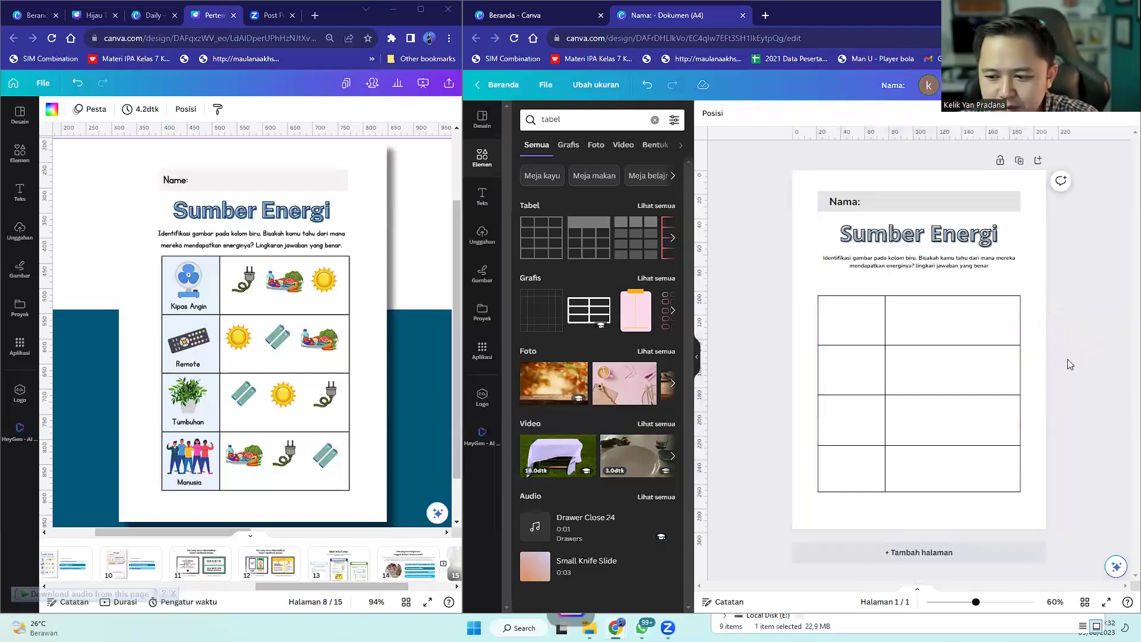
- Fill all four cells of the table's first column with the light green-to-blue gradient
left_click(859, 331)
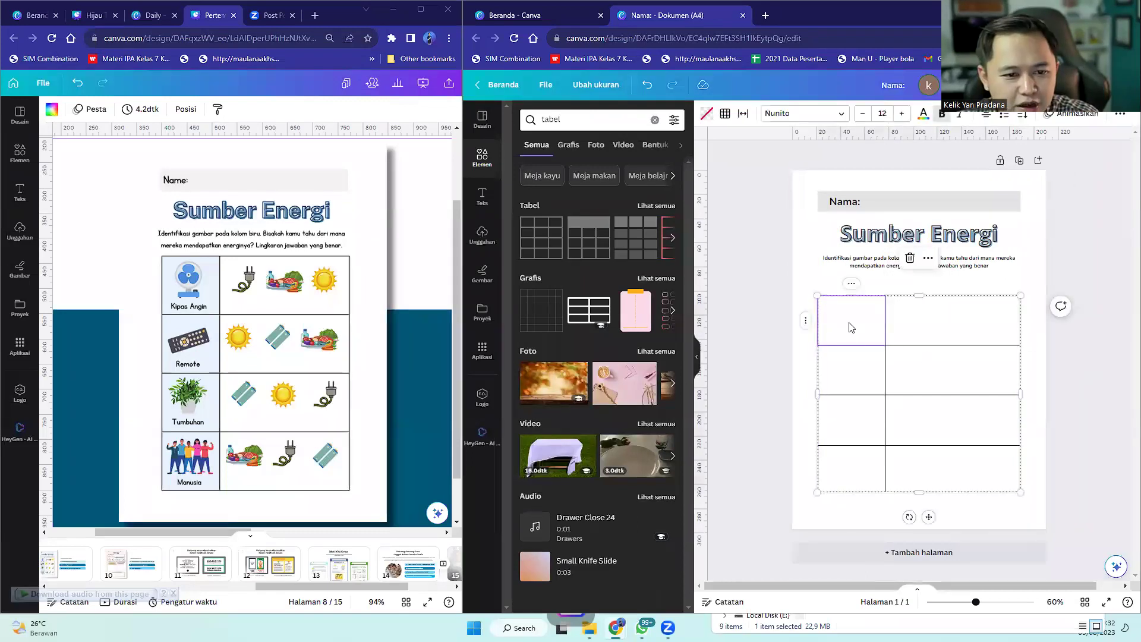
left_click(707, 116)
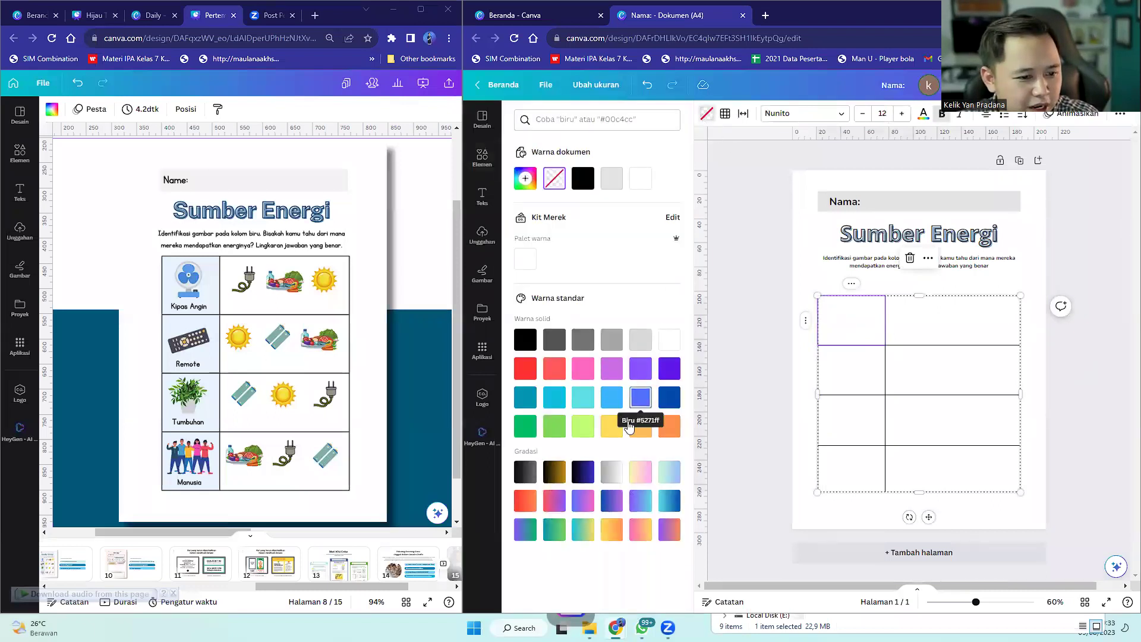
left_click(669, 473)
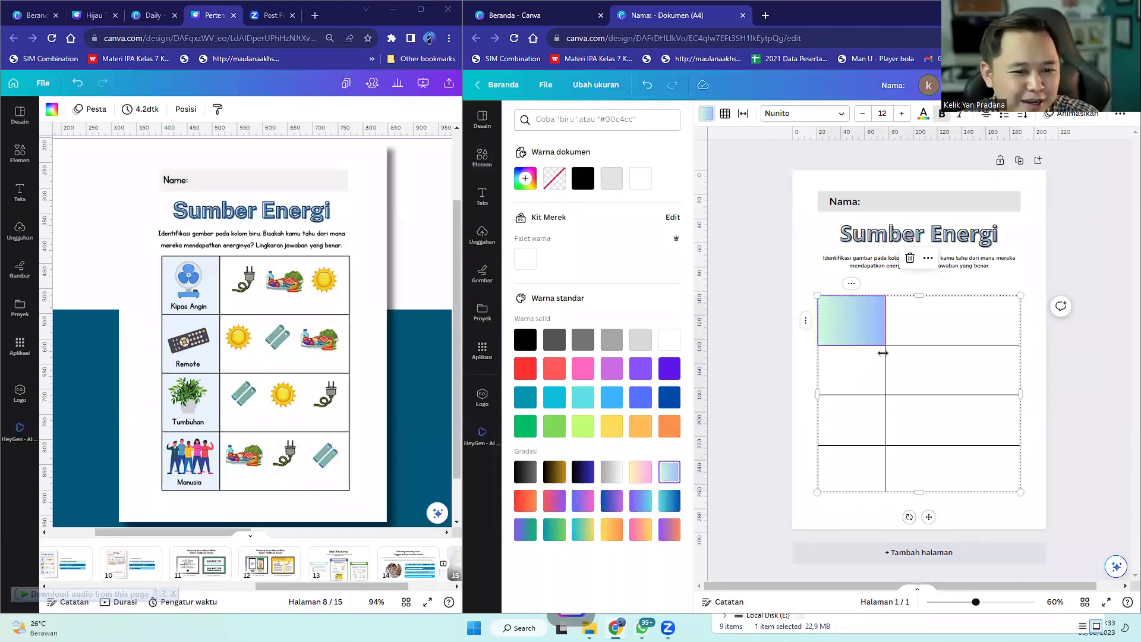
left_click(874, 372)
left_click(669, 473)
left_click(859, 430)
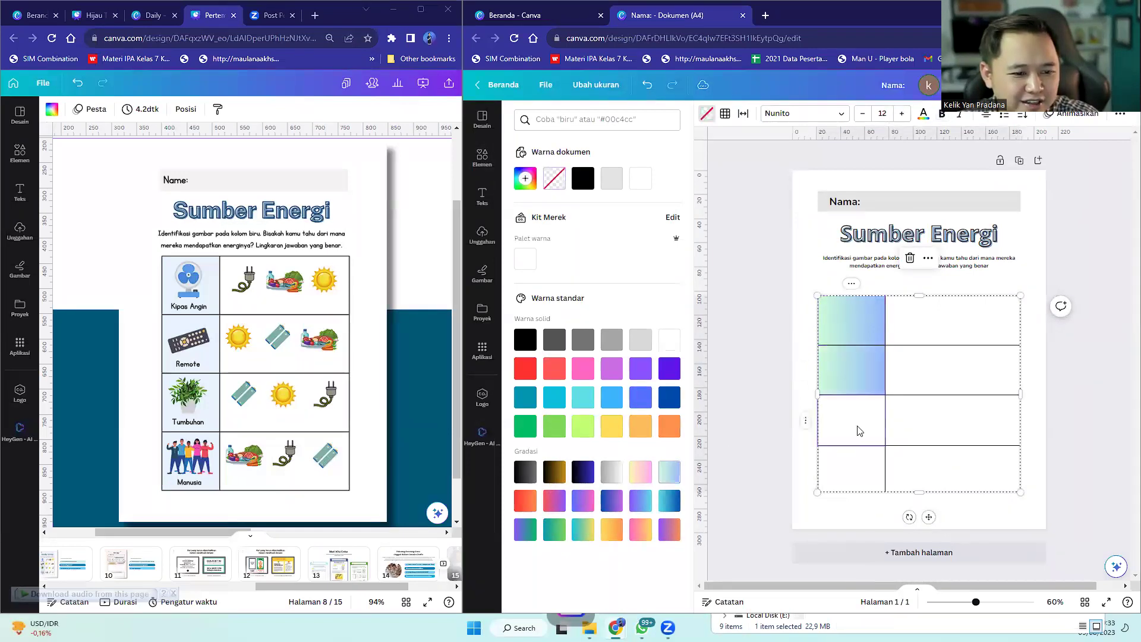
left_click(669, 473)
left_click(844, 470)
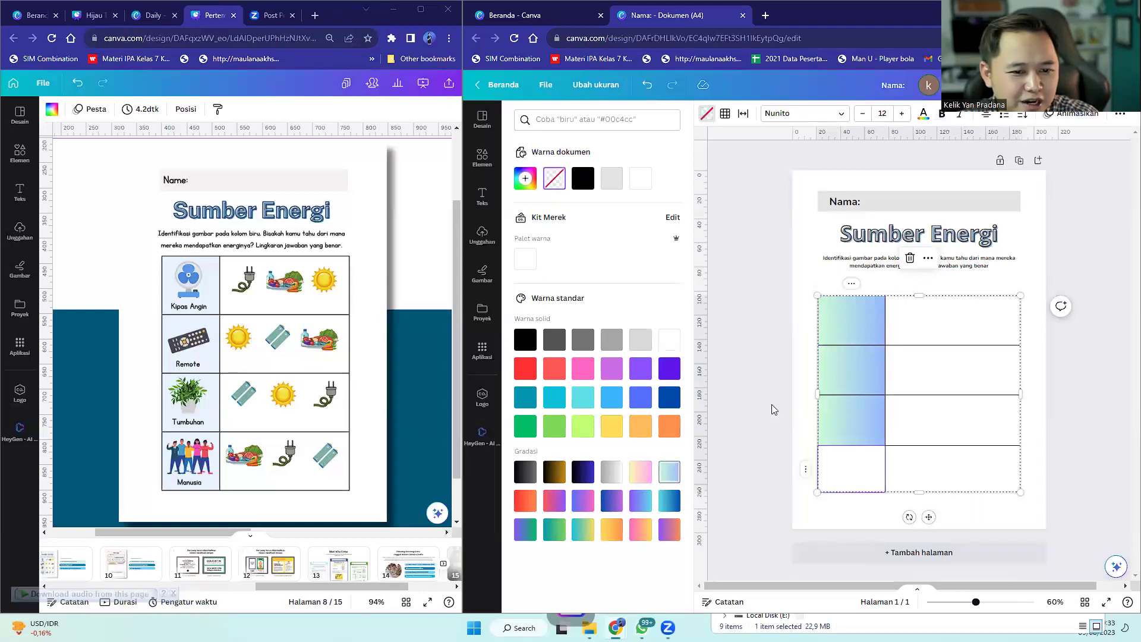
left_click(774, 367)
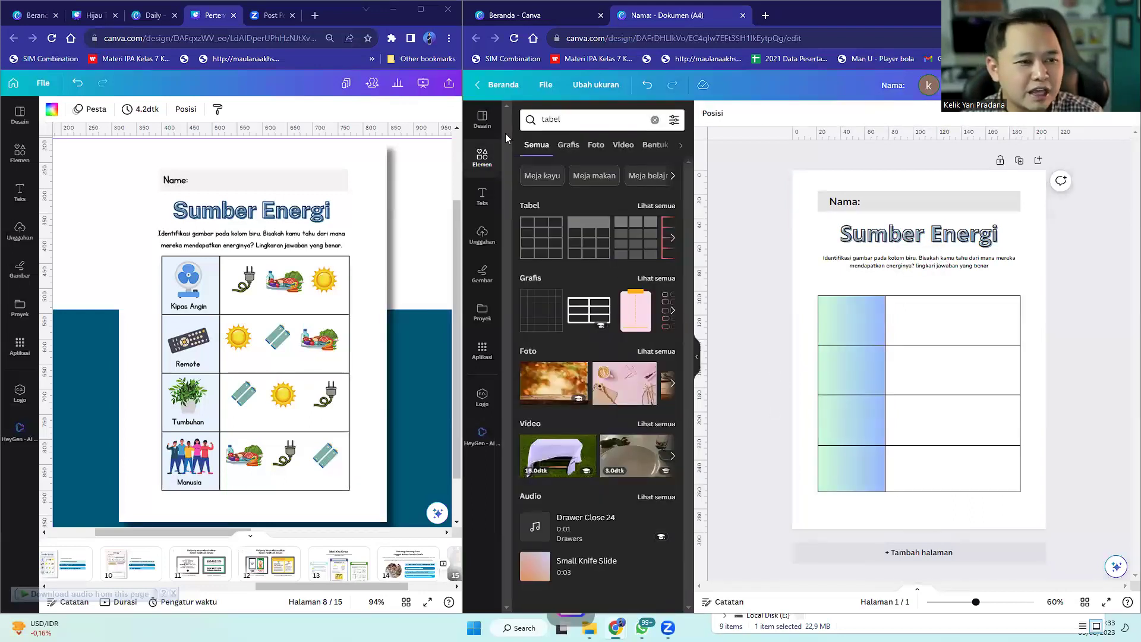
- Search the elements for "kipas angin"
left_click(478, 161)
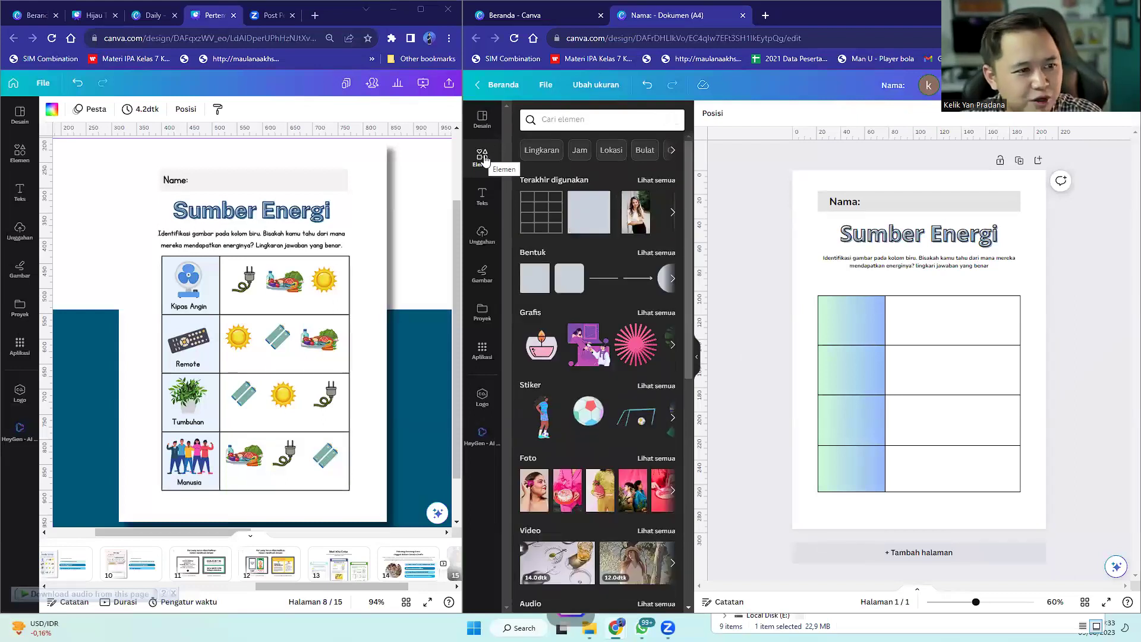
left_click(557, 120)
type("kipas angin")
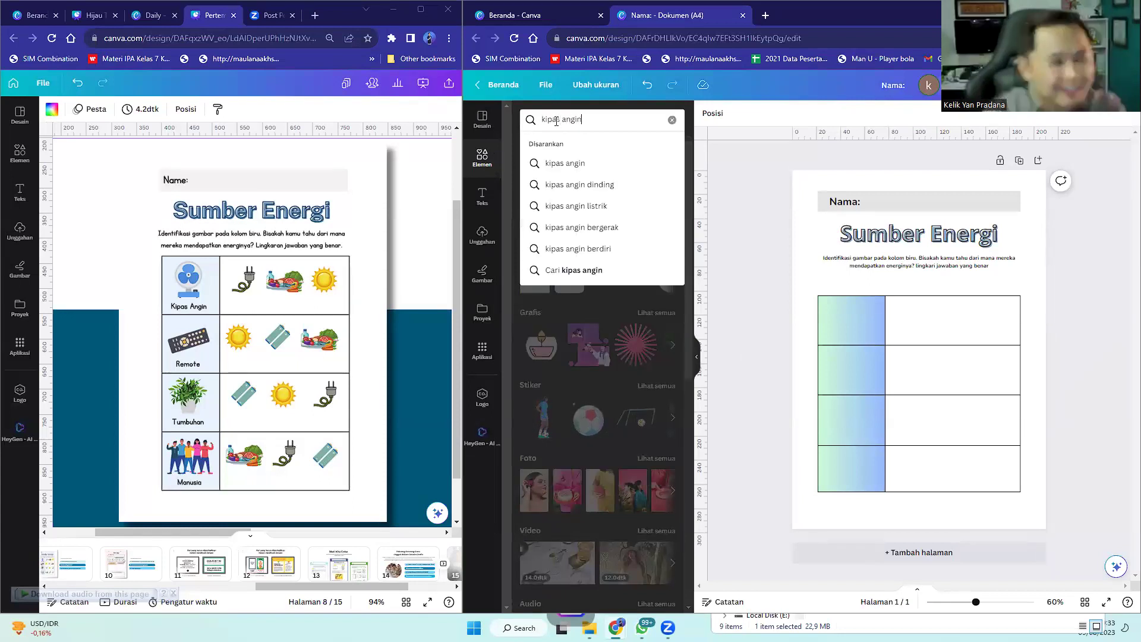
key("Return")
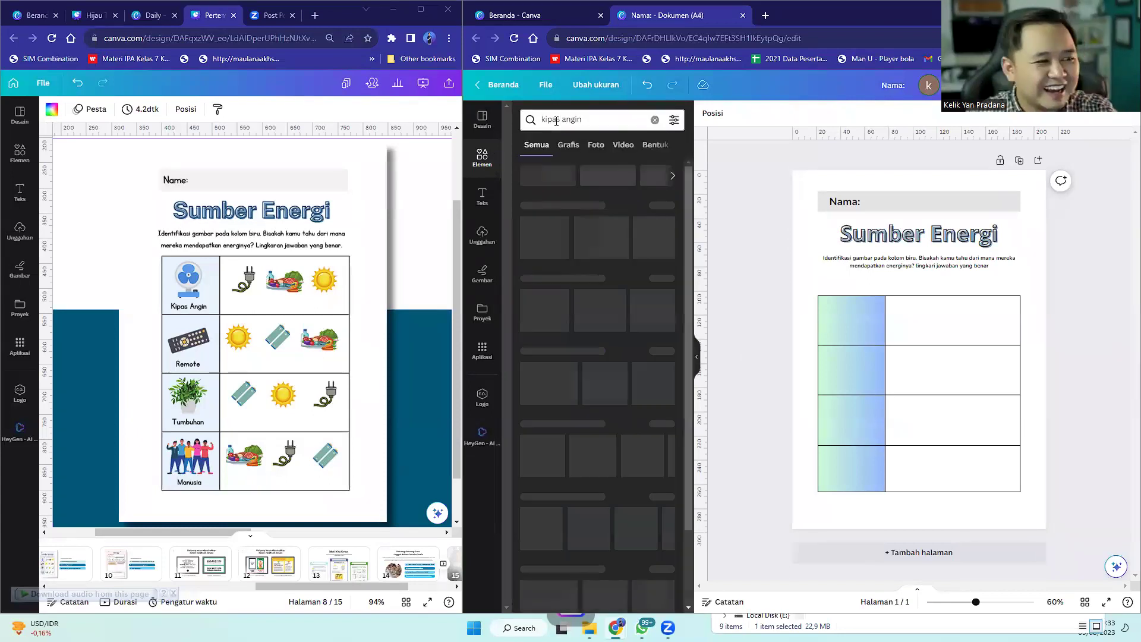
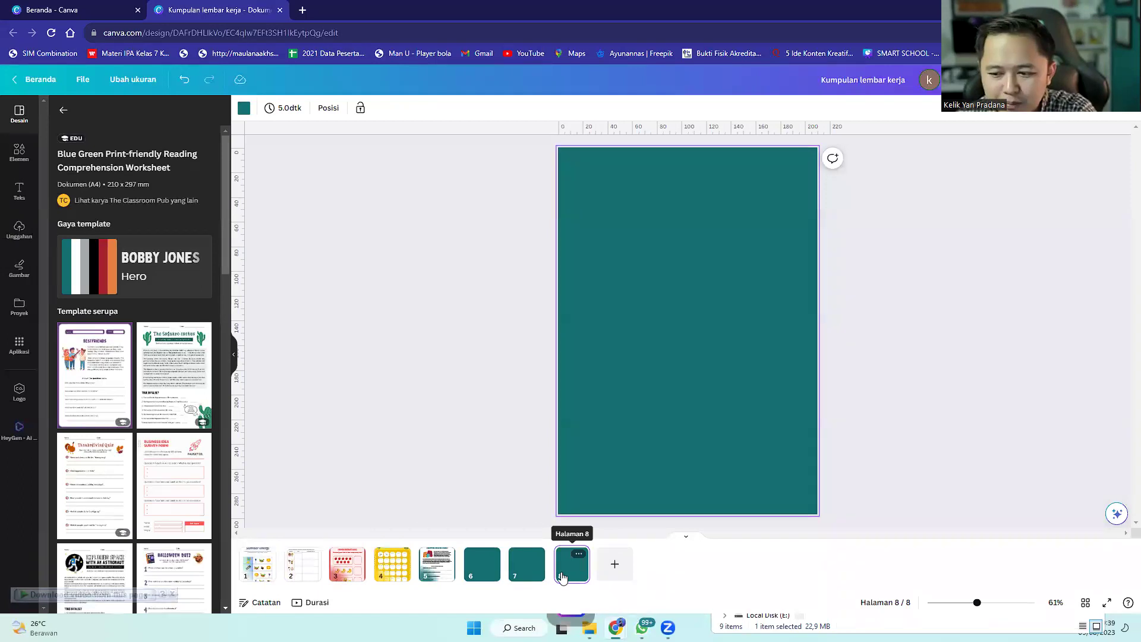
- Search the design templates for "lembar kerja kimia sma"
left_click(59, 110)
left_click_drag(161, 113, 139, 113)
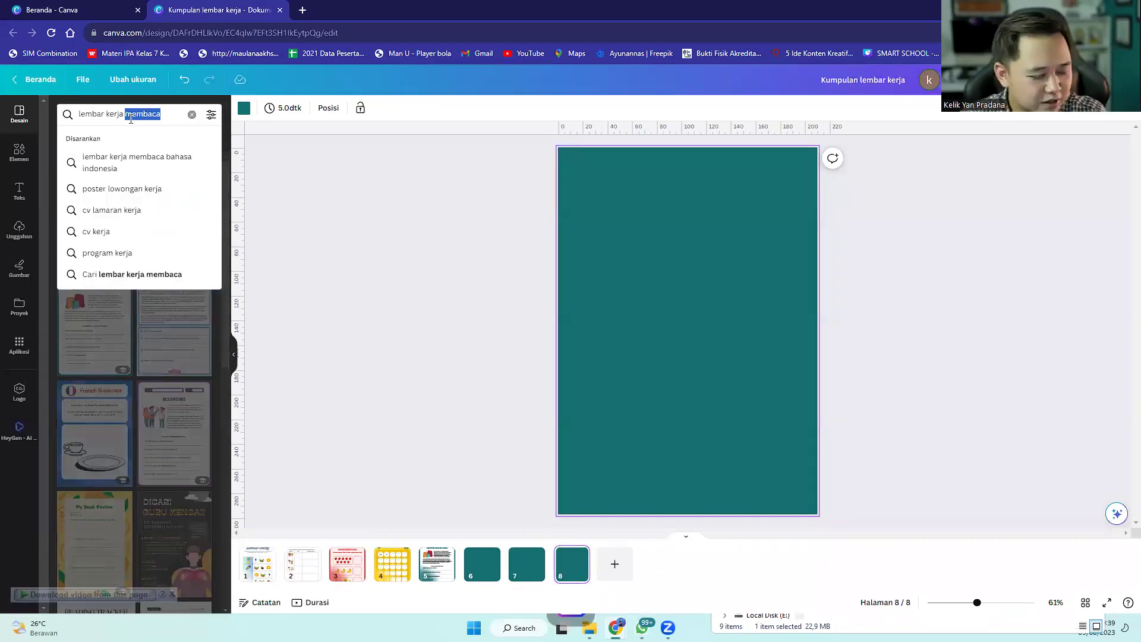
type("kimia sma")
key("Return")
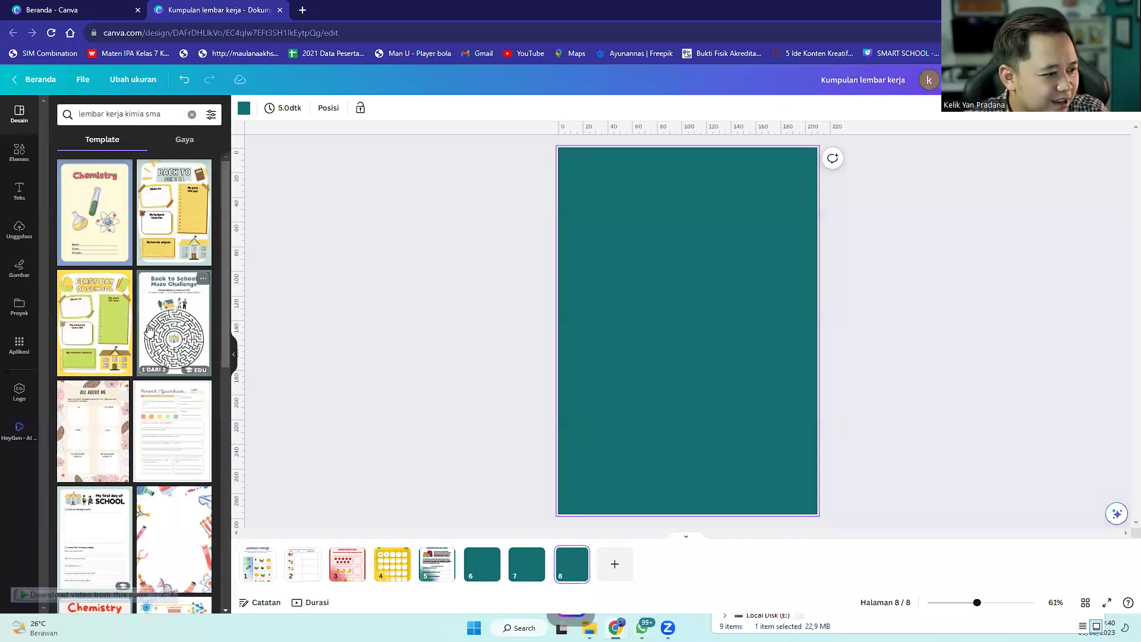
- Apply the pastel Science notebook cover template with the microscope to page 8
scroll(155, 303, "down", 5)
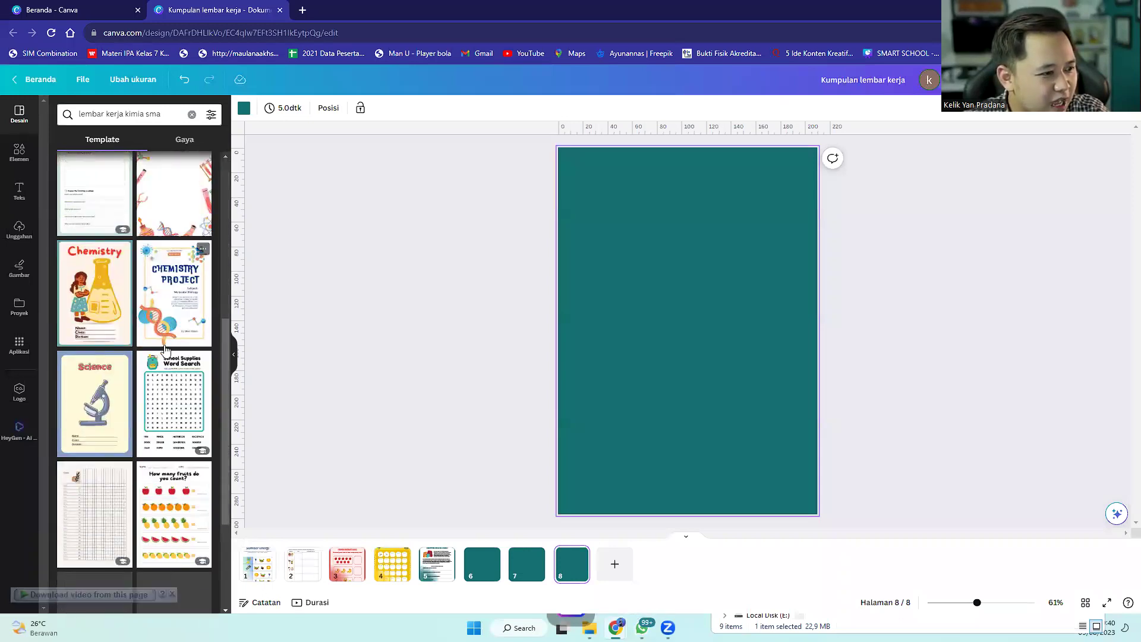
scroll(158, 351, "down", 2)
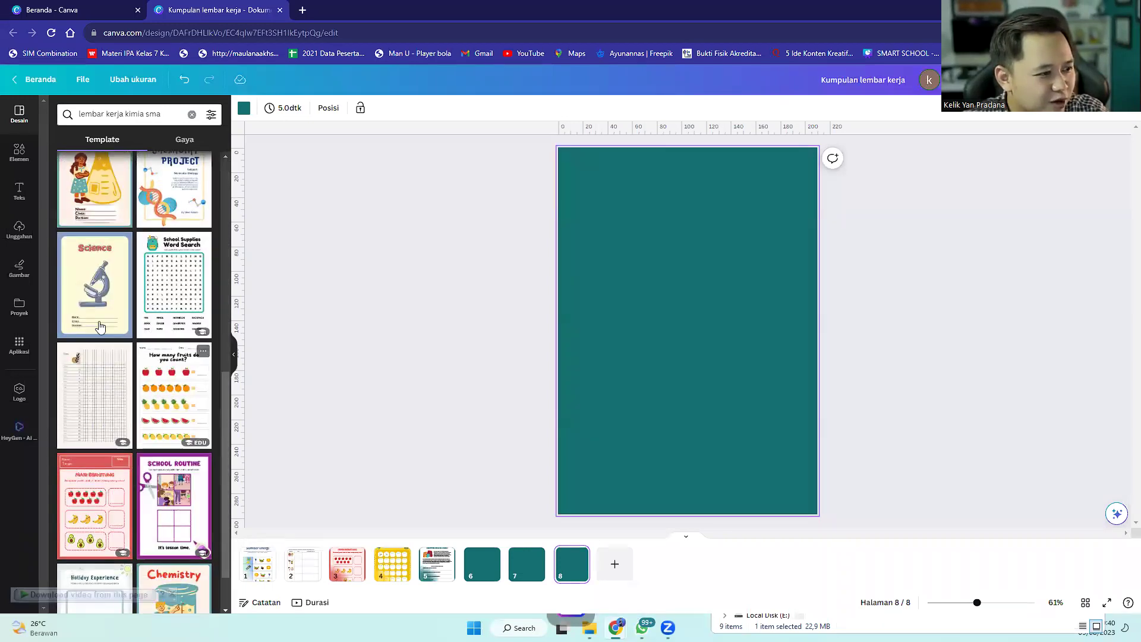
left_click(100, 326)
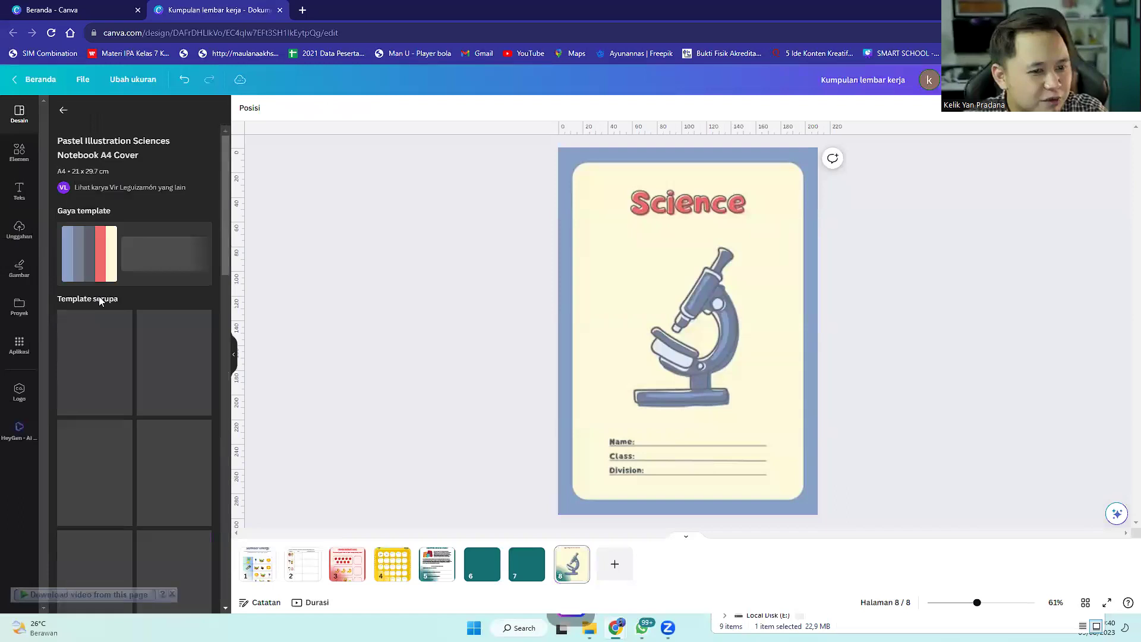
- Return to the template search and look for "lembar kerja unsur senyawa"
left_click(63, 110)
left_click_drag(167, 113, 126, 115)
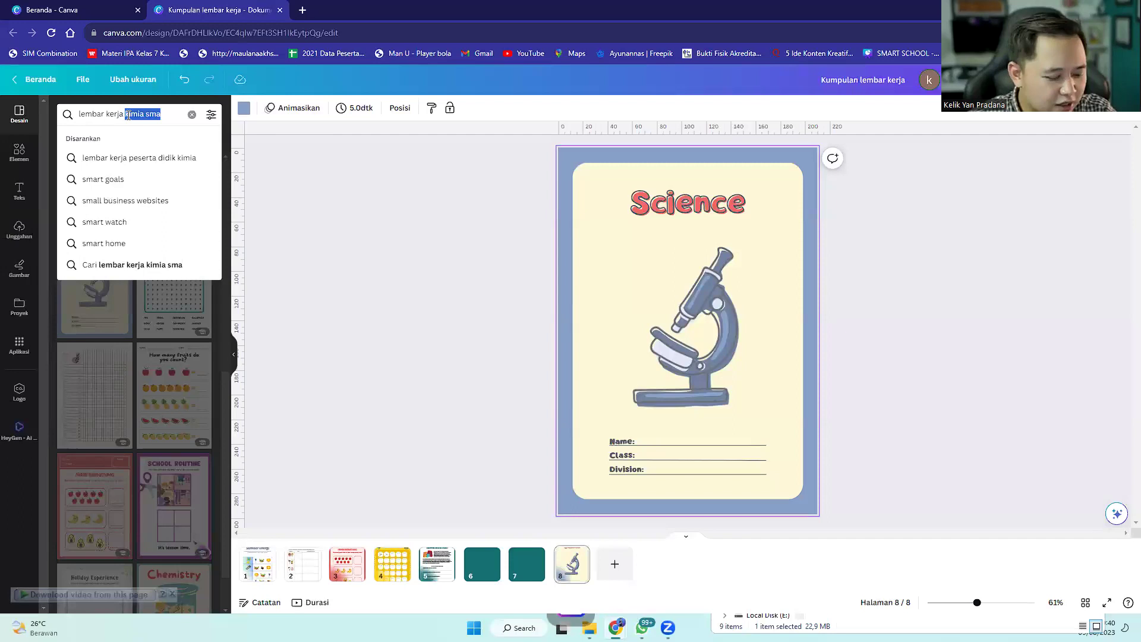
type("u")
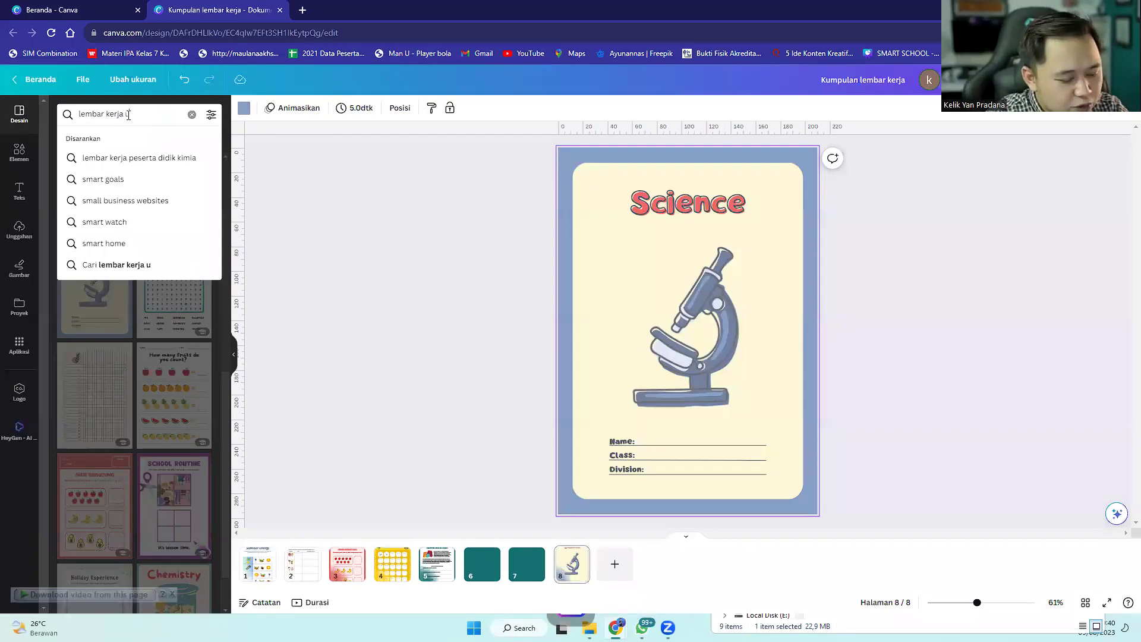
type("nsur senyawa")
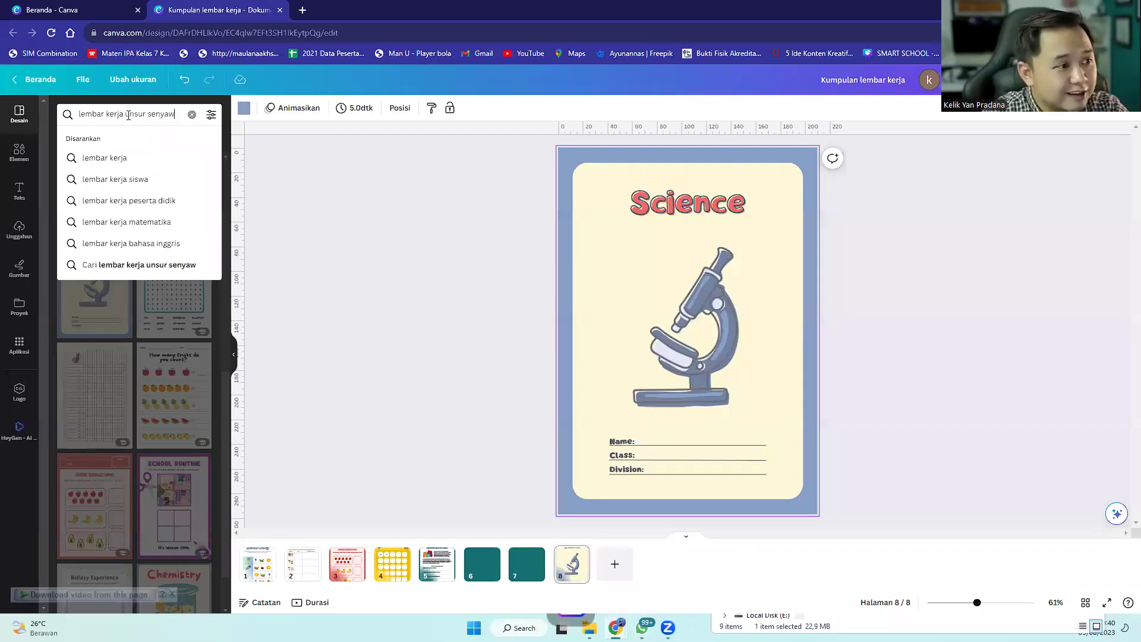
key("Return")
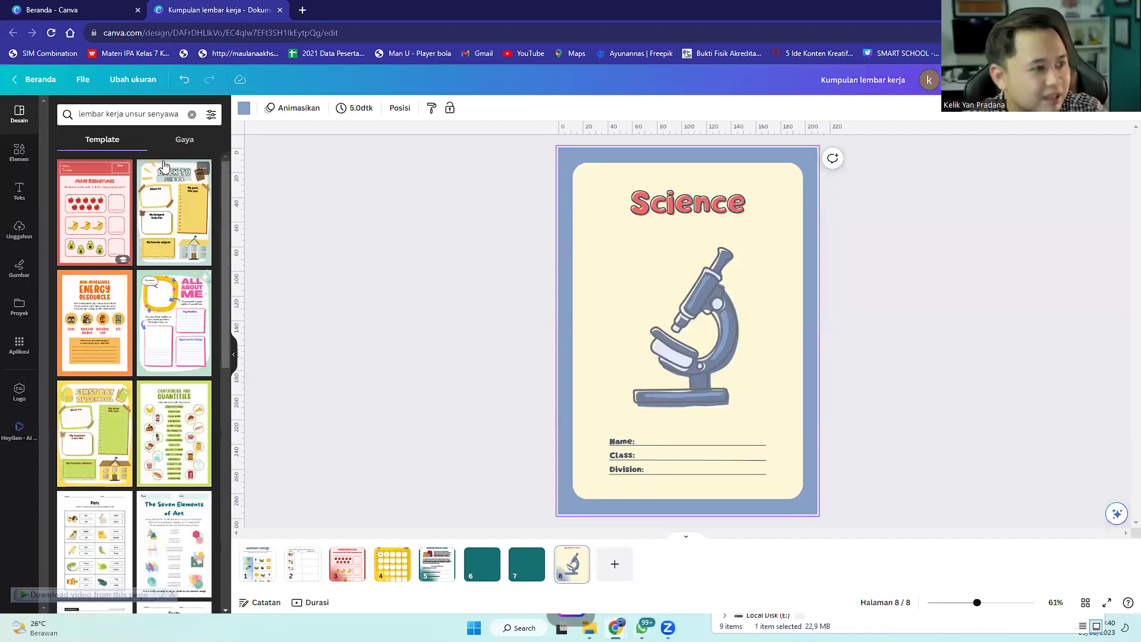
- Shorten the template search to "lembar kerja unsur" and run it
double_click(171, 114)
key("BackSpace")
key("BackSpace")
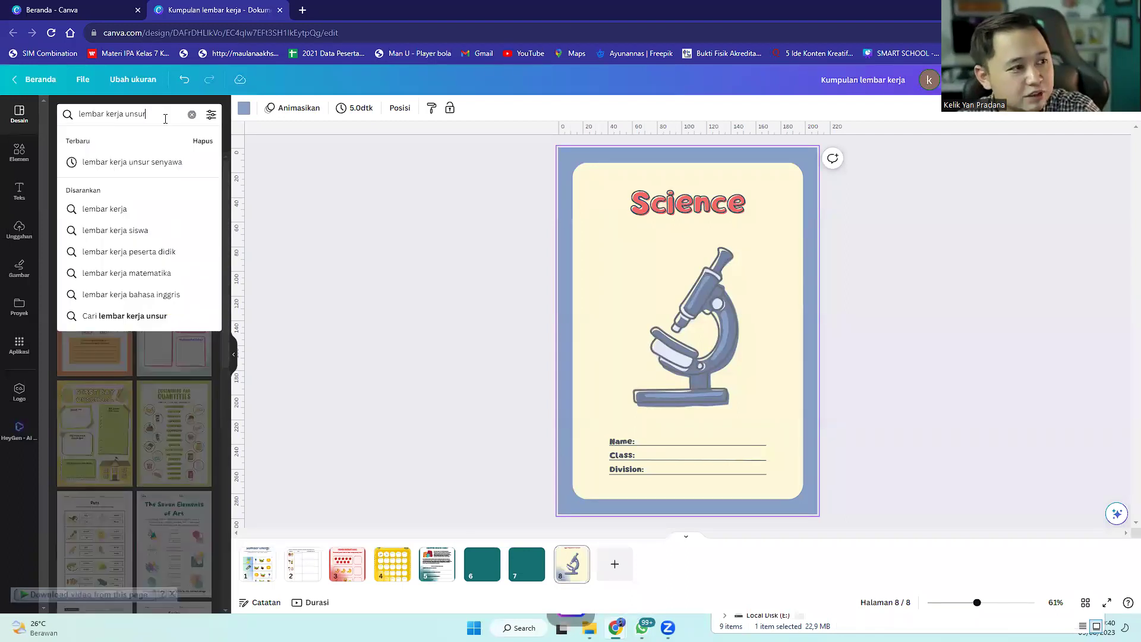
key("Return")
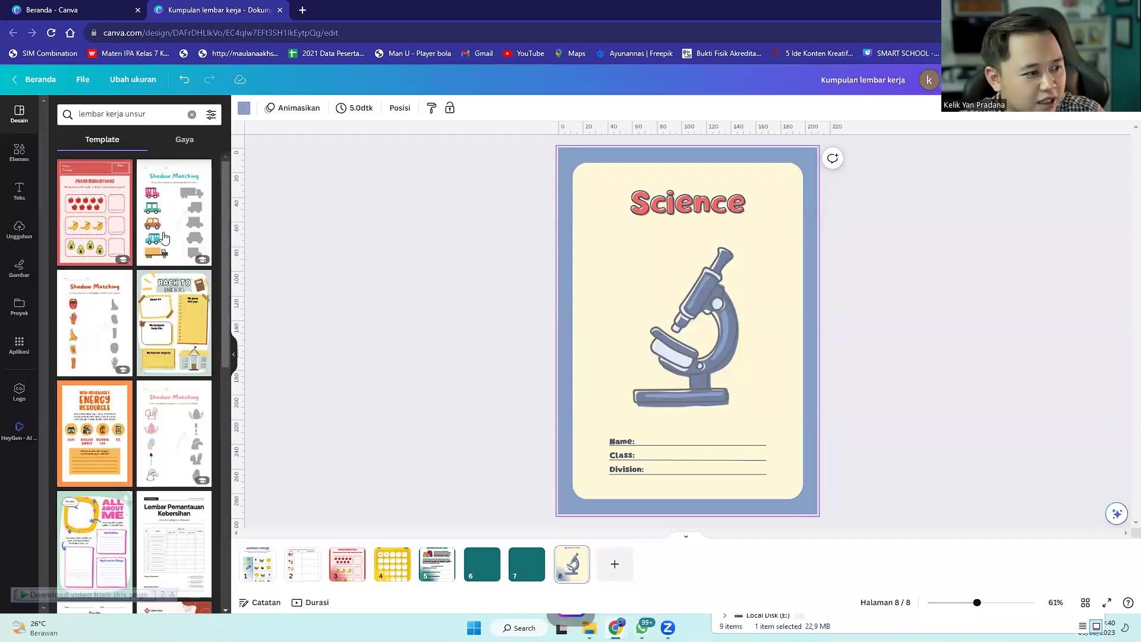
- Apply the green Containers and Quantities worksheet template to page 8 and look through its similar templates
scroll(144, 308, "down", 1)
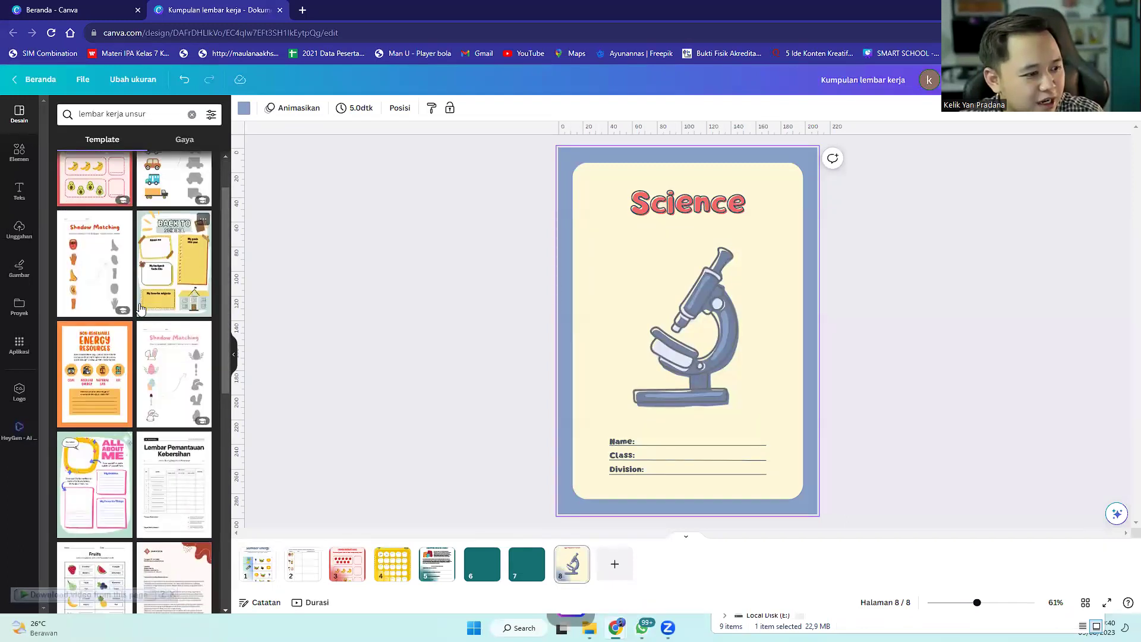
scroll(141, 309, "down", 2)
scroll(139, 311, "down", 6)
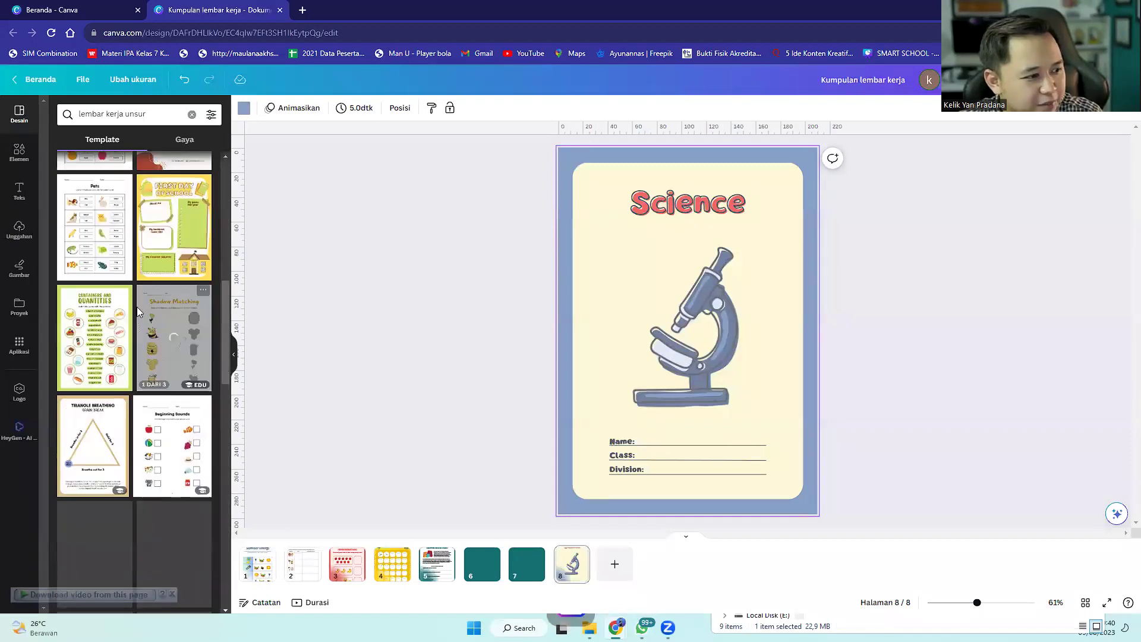
left_click(81, 320)
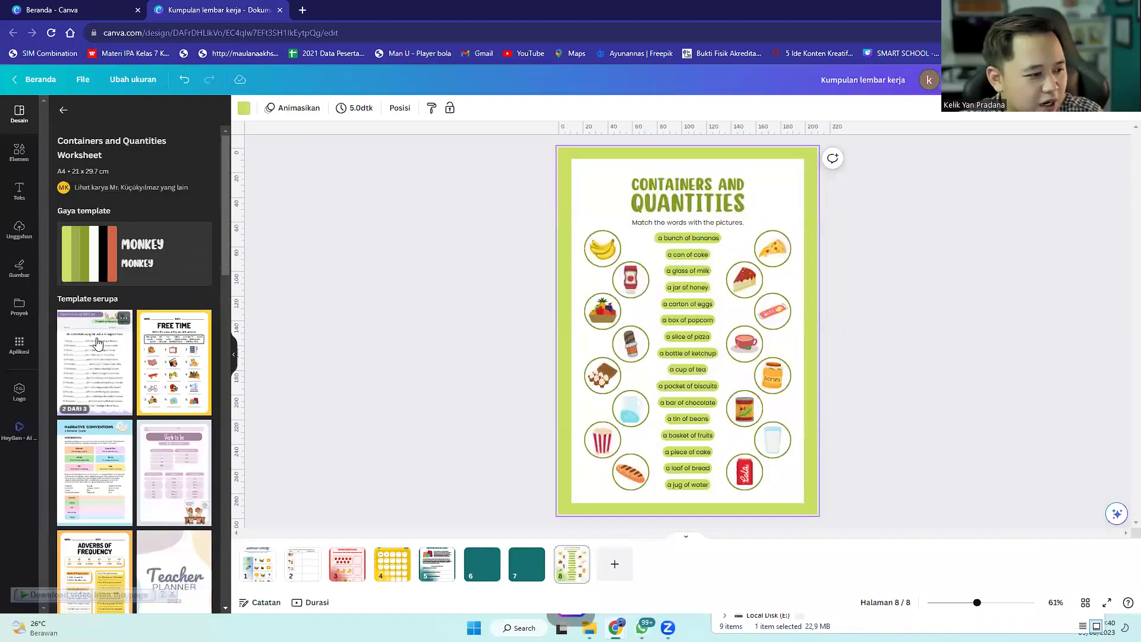
scroll(97, 342, "down", 2)
scroll(101, 259, "down", 3)
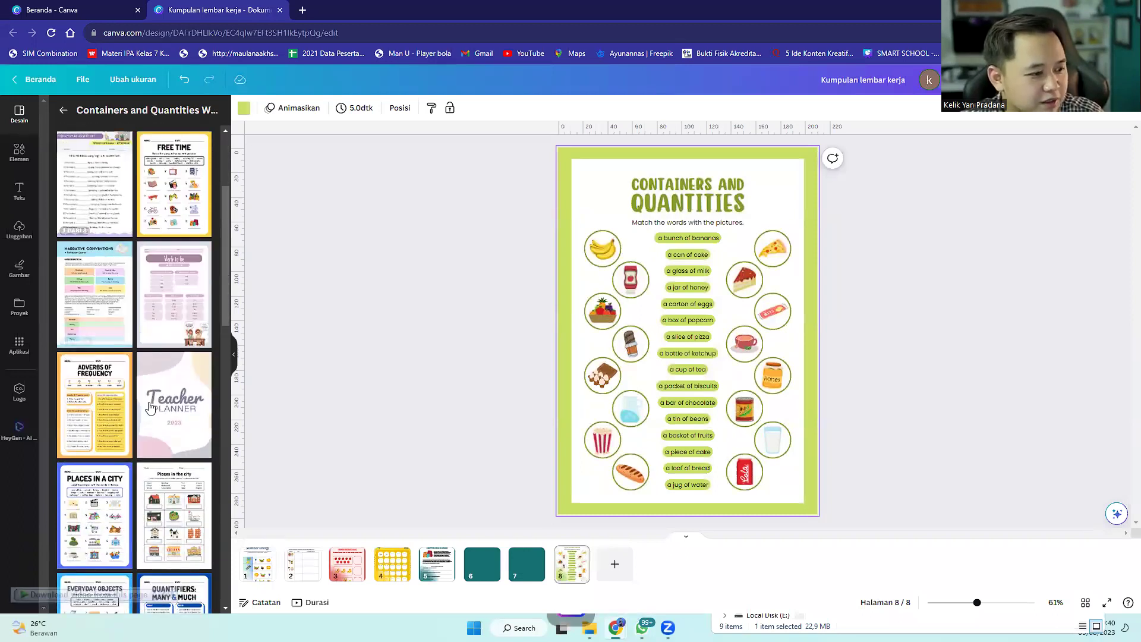
left_click(64, 110)
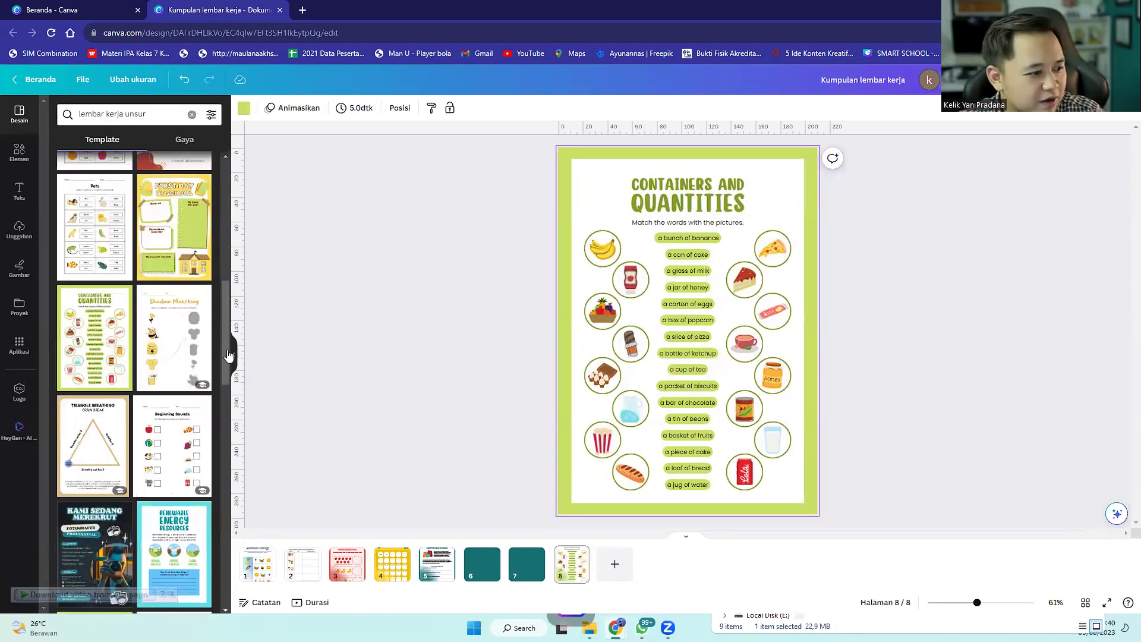
- Search the templates for "lembar kerja atom" and look through the results
scroll(188, 428, "down", 2)
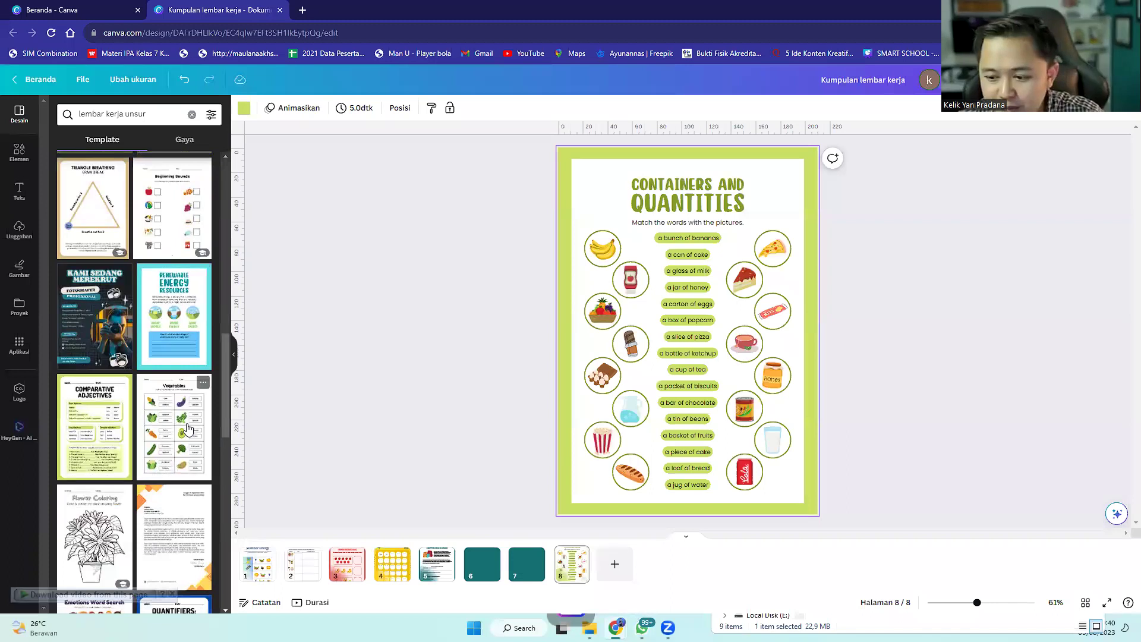
double_click(138, 114)
type("atom")
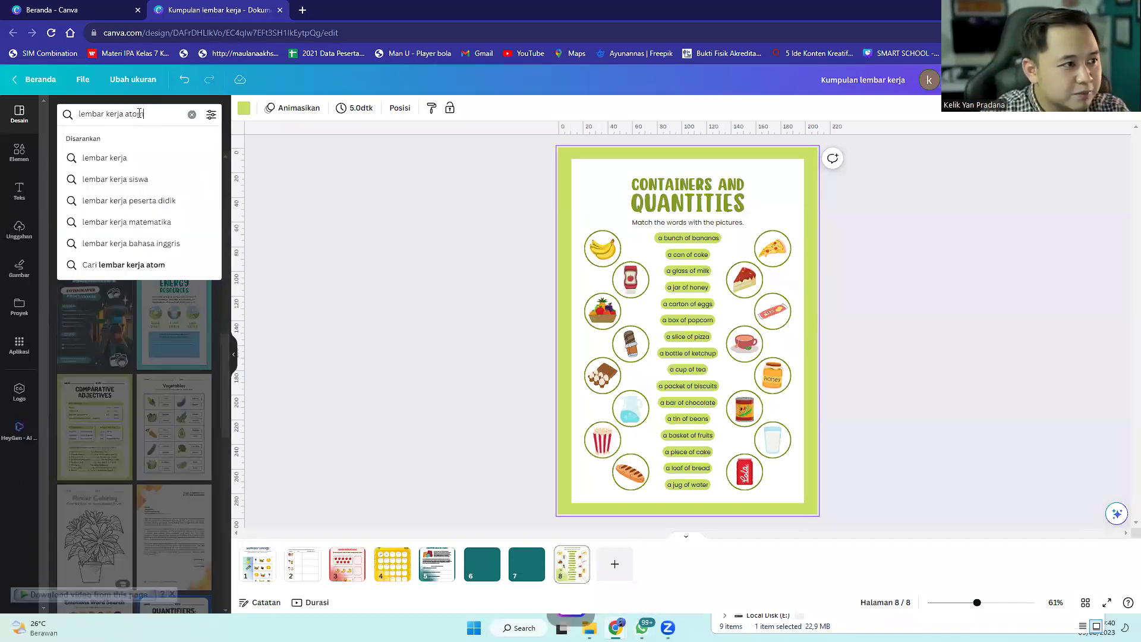
key("Return")
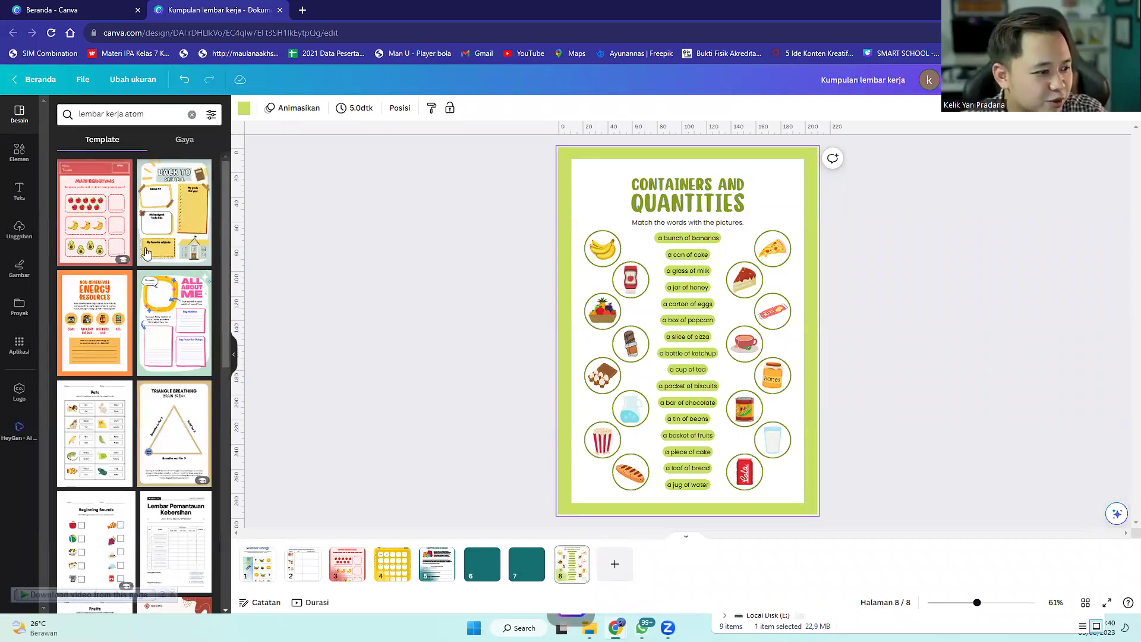
scroll(146, 253, "down", 7)
- Switch to the Canva home page and search the templates for "atom unsur"
left_click(36, 7)
left_click(515, 173)
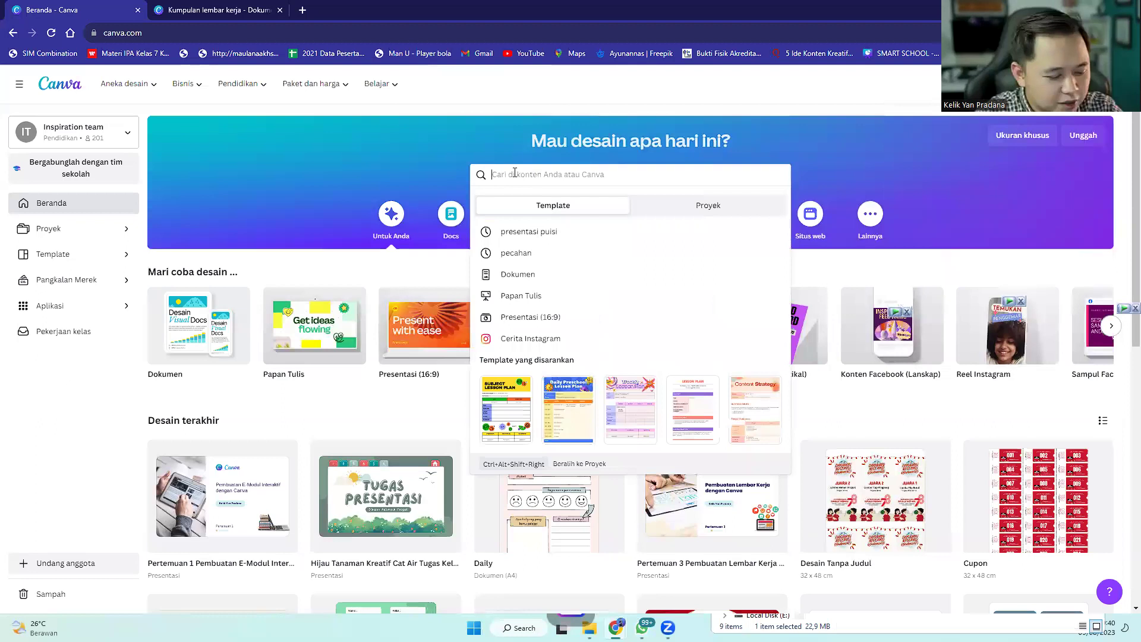
type("atui")
key("BackSpace")
key("BackSpace")
key("BackSpace")
type("tom unsur")
key("Return")
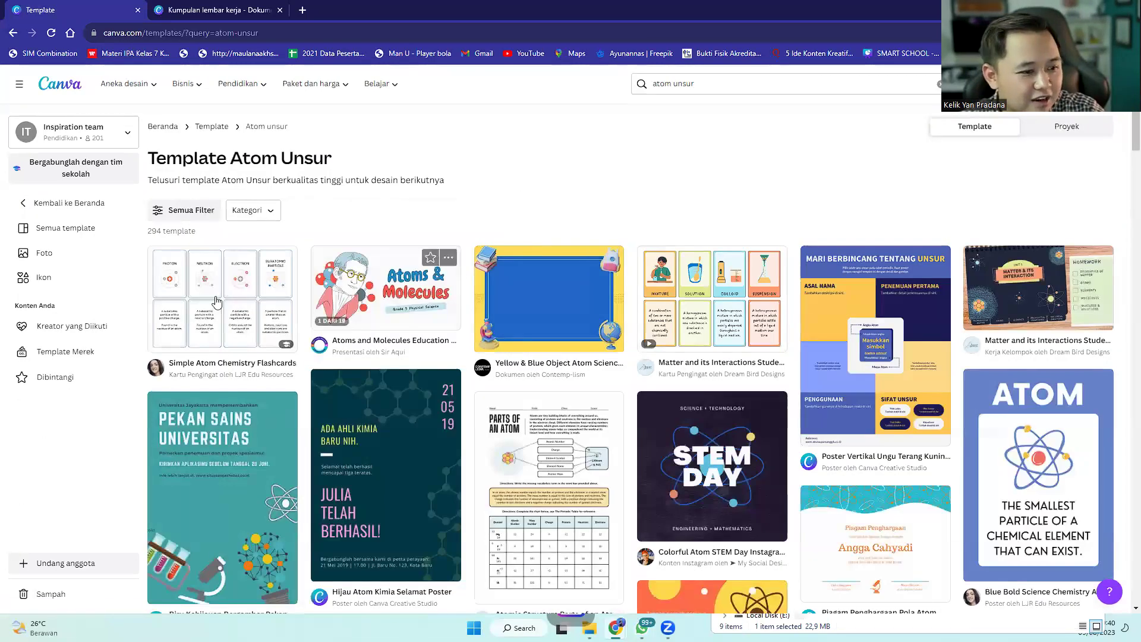
- Preview the pages of the Atomic Structure Parts of an Atom worksheet template and open it as a new design
scroll(232, 304, "down", 1)
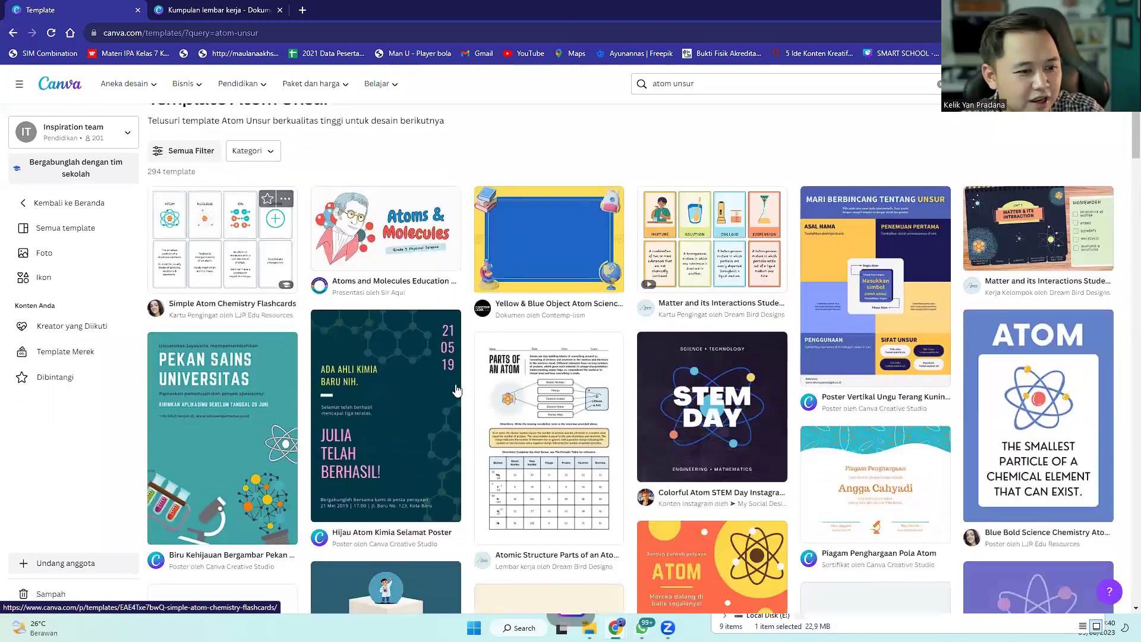
left_click(536, 410)
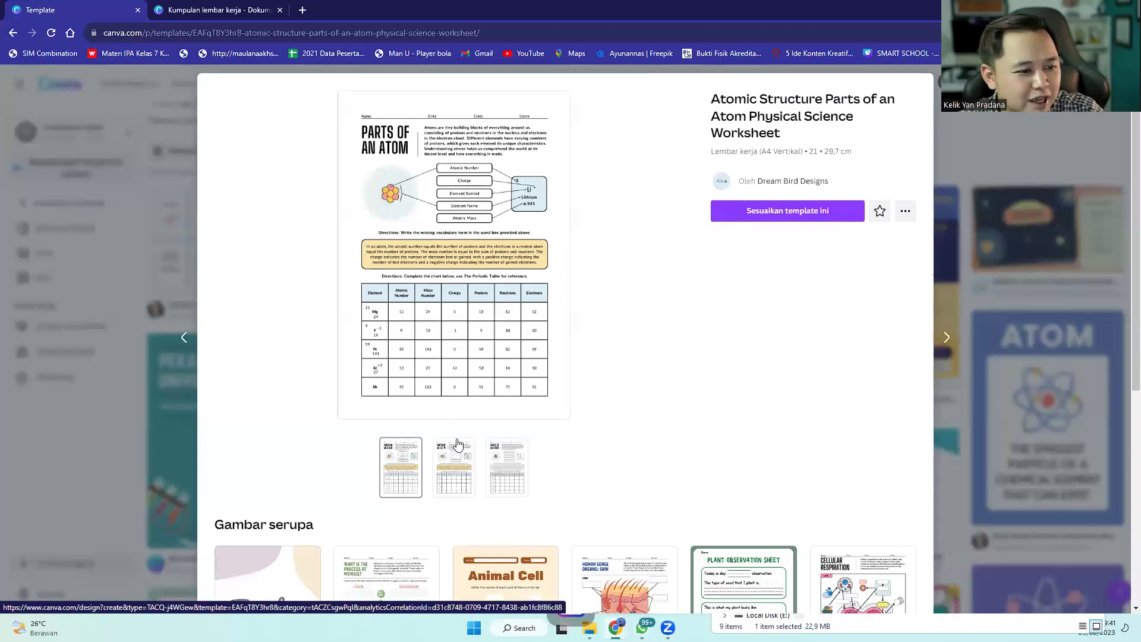
left_click(442, 462)
left_click(407, 466)
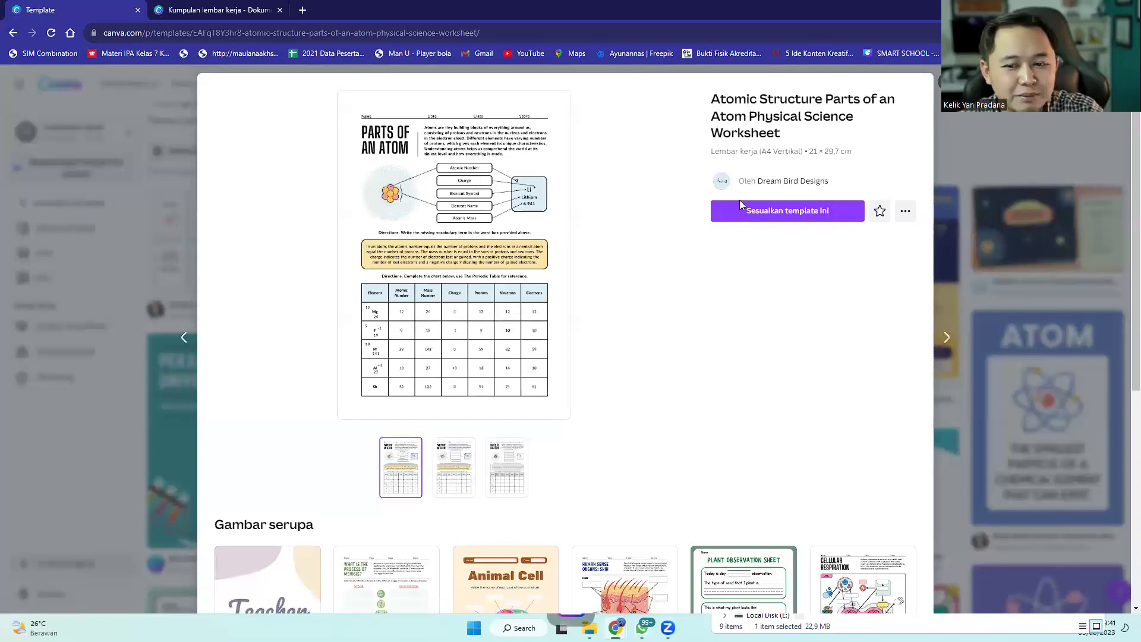
left_click(777, 221)
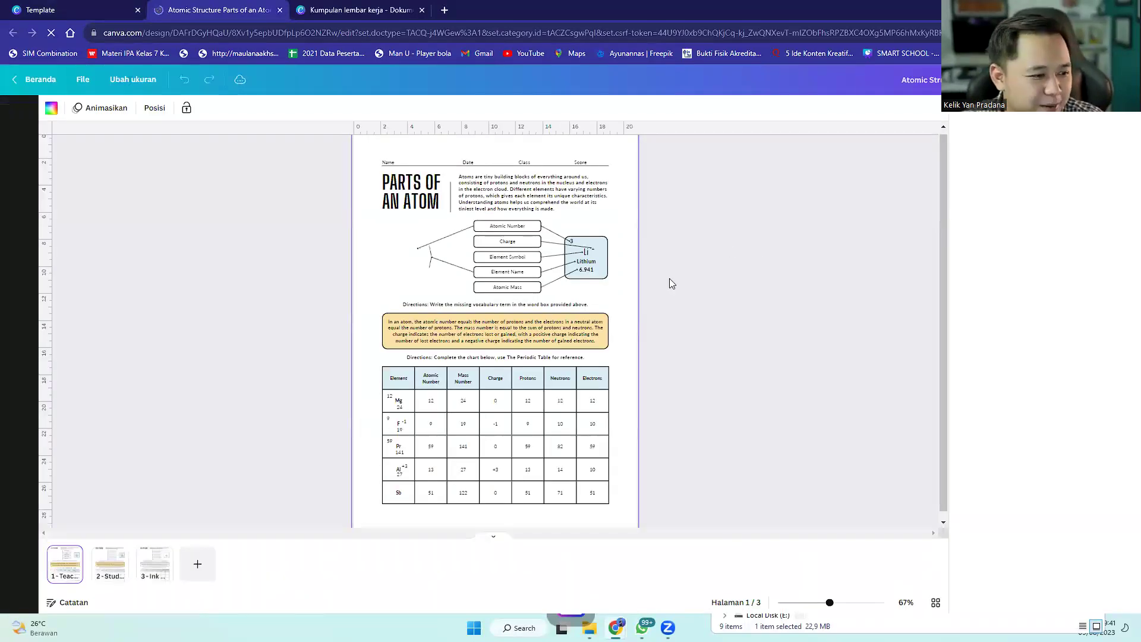
- View the student worksheet page of the Parts of an Atom design in full screen, and exit
left_click(95, 576)
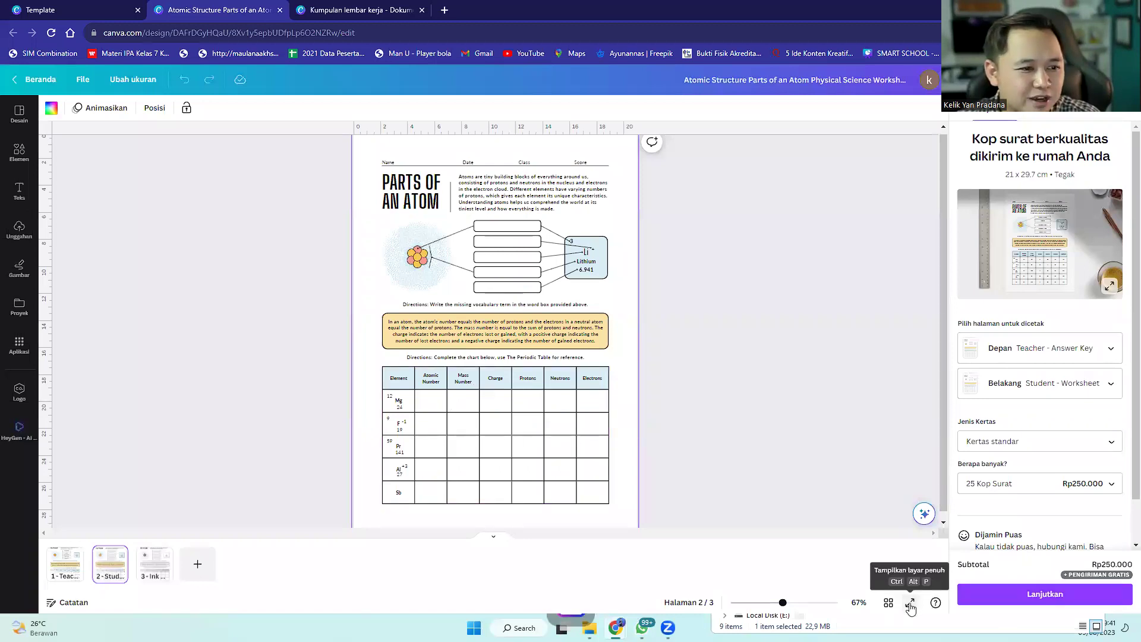
left_click(911, 603)
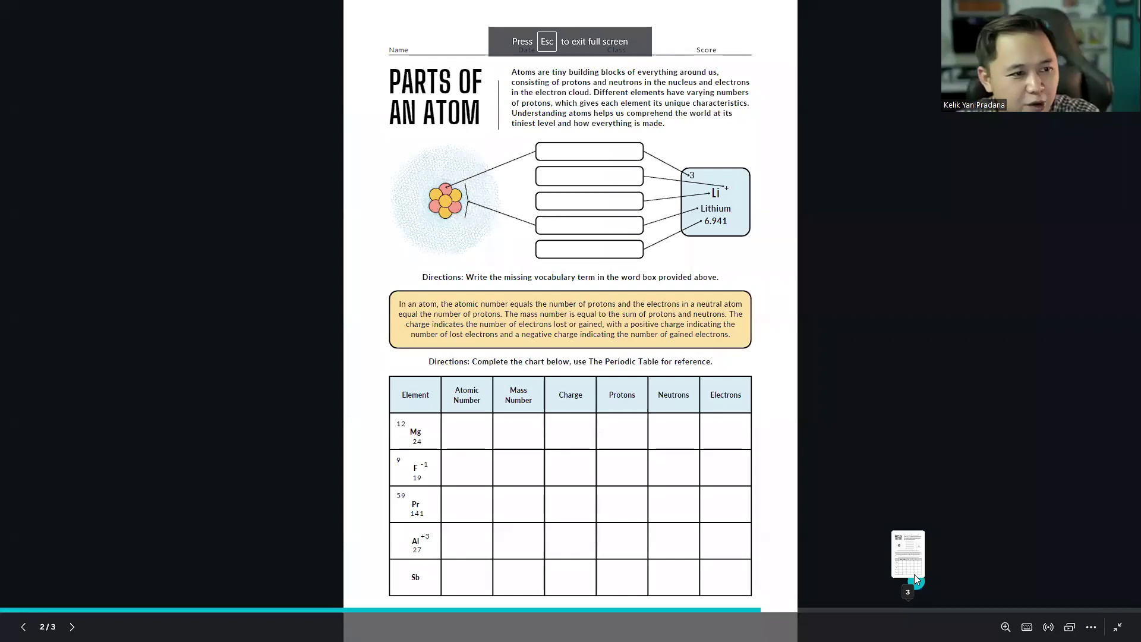
key("Escape")
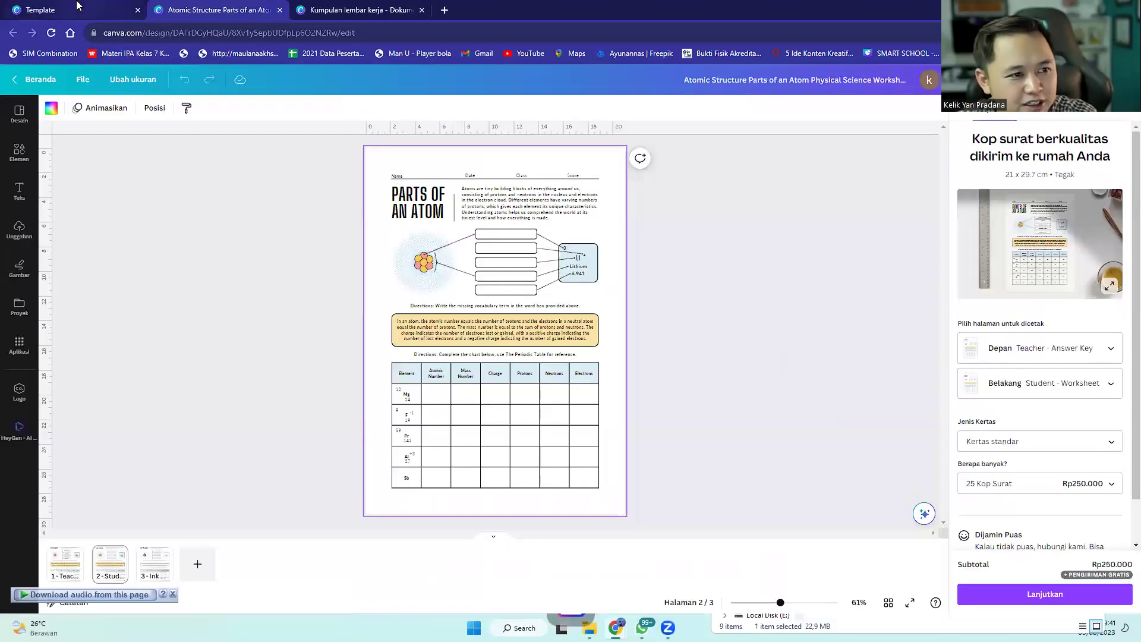
- Return to the template preview, open the similar Cellular Respiration worksheet, and close it to get back to the results
left_click(77, 6)
scroll(629, 432, "down", 3)
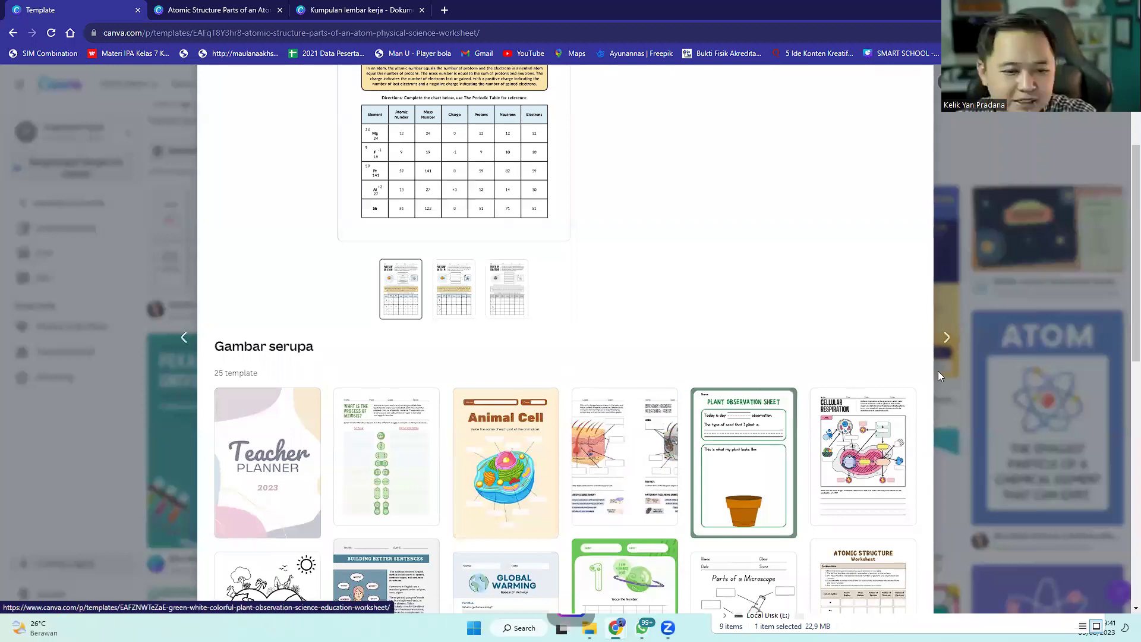
left_click(874, 439)
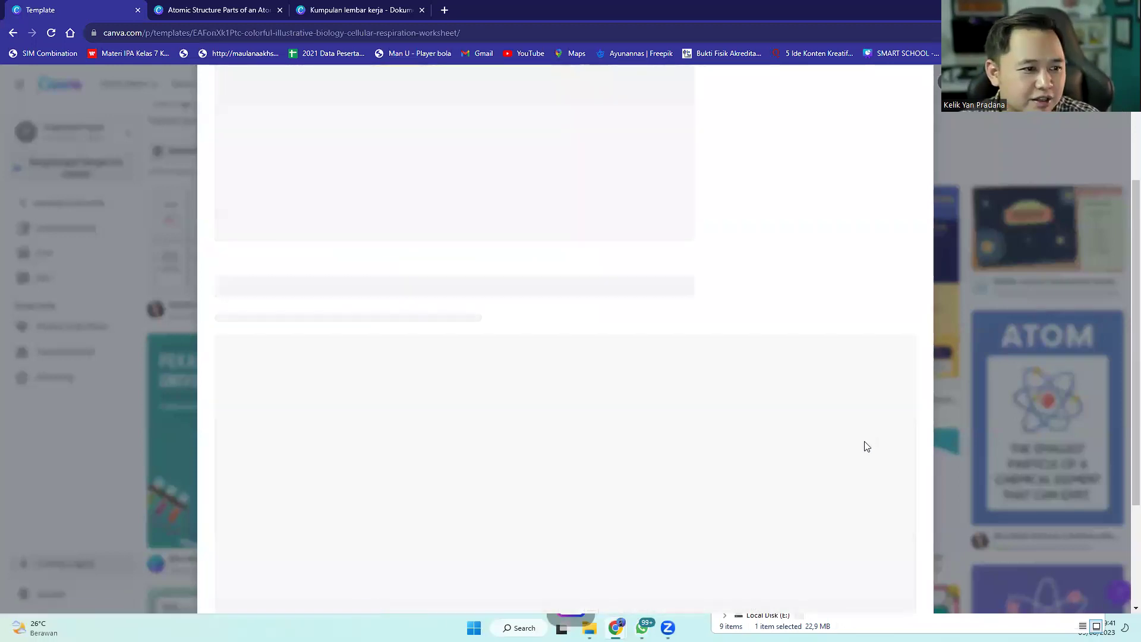
left_click(977, 376)
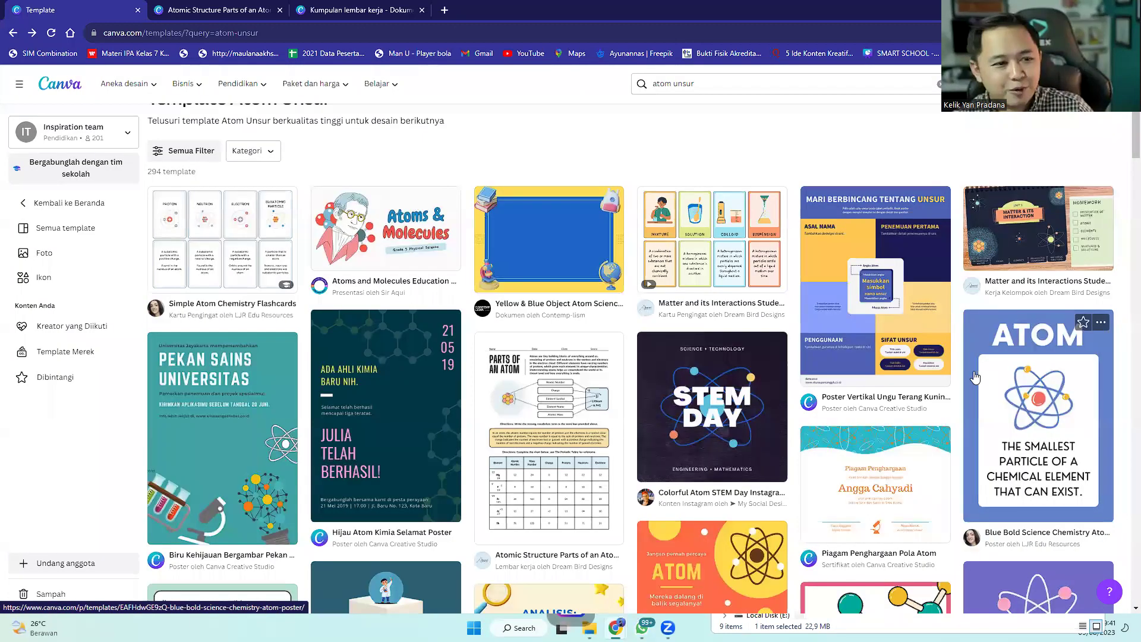
- Search the templates for "olahraga" and look through the results
left_click(659, 85)
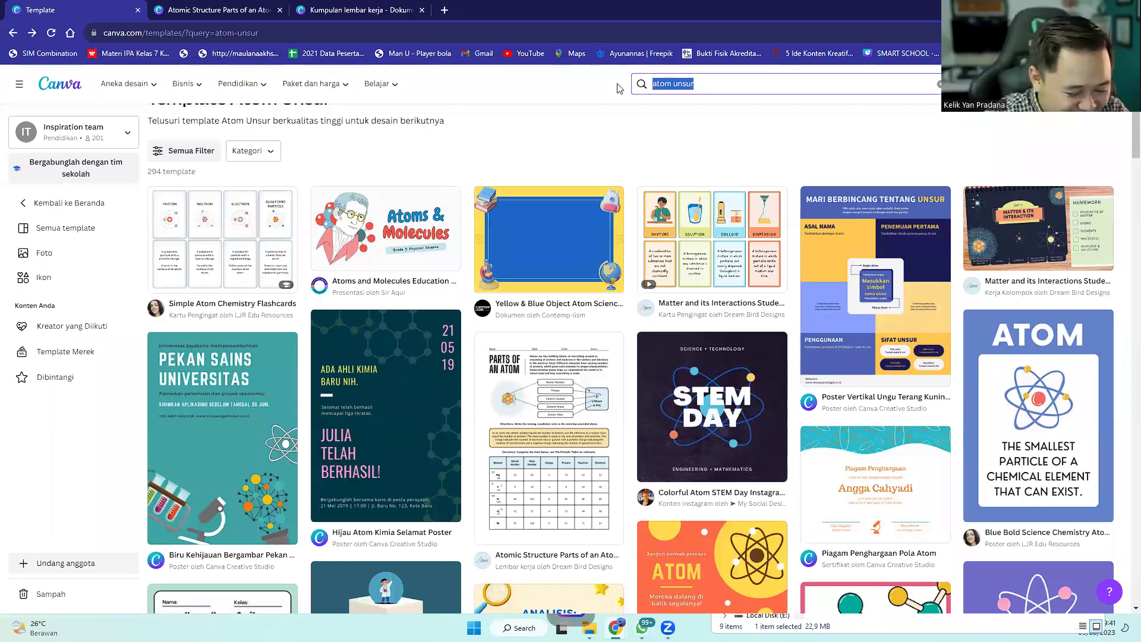
type("olahraga")
key("Return")
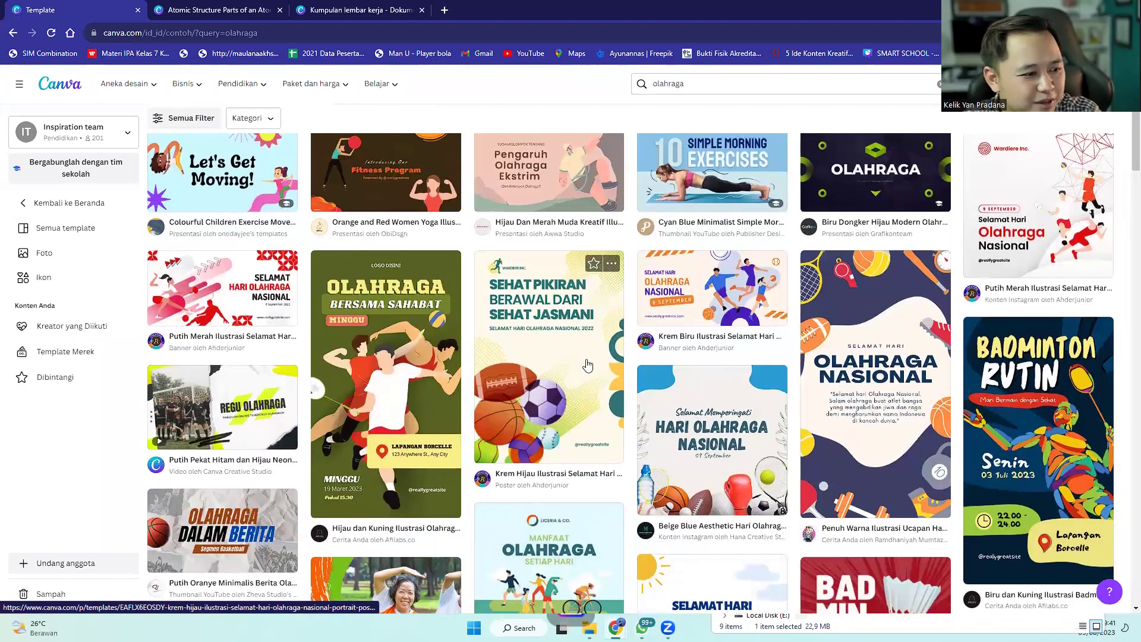
scroll(612, 356, "down", 1)
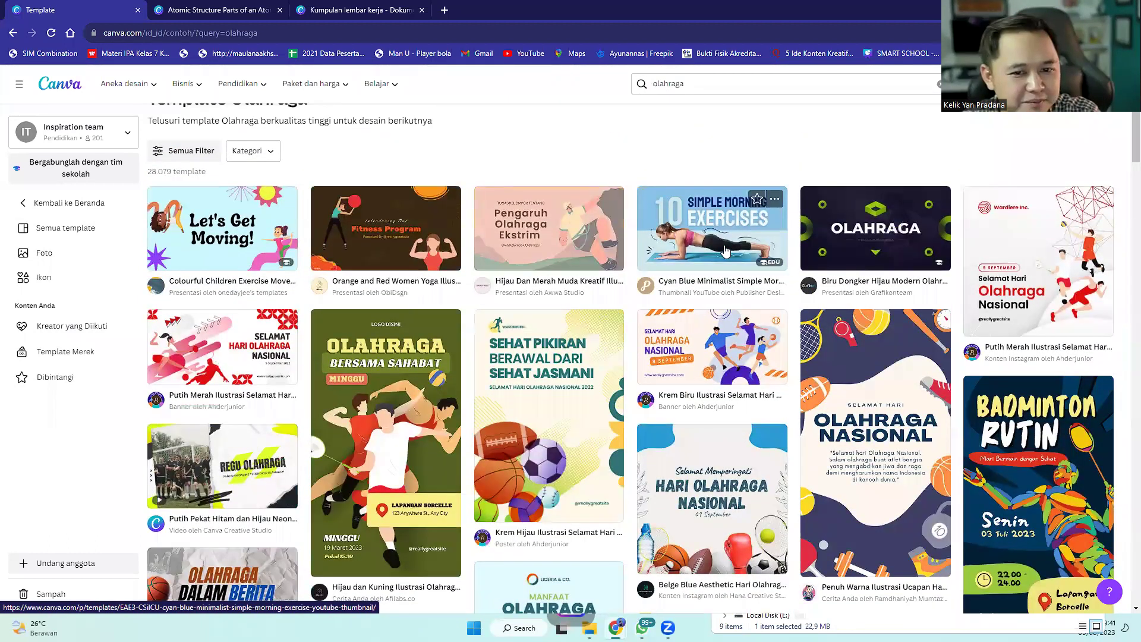
scroll(841, 360, "down", 2)
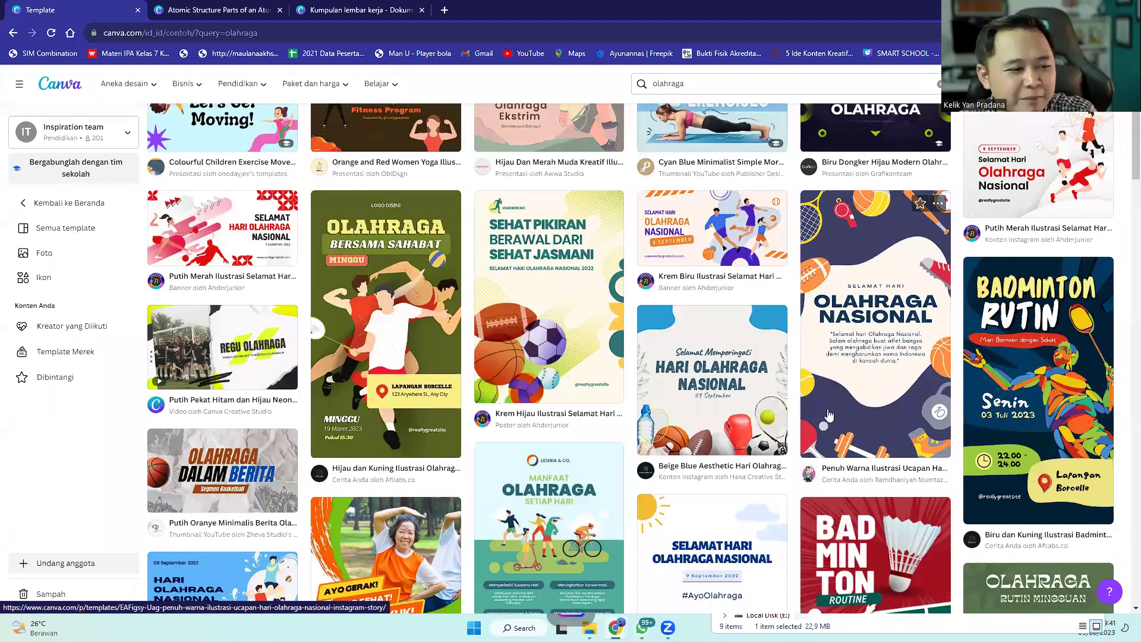
- Search the templates for "jadwal pertandingan" and look through the match schedule designs
scroll(674, 174, "up", 3)
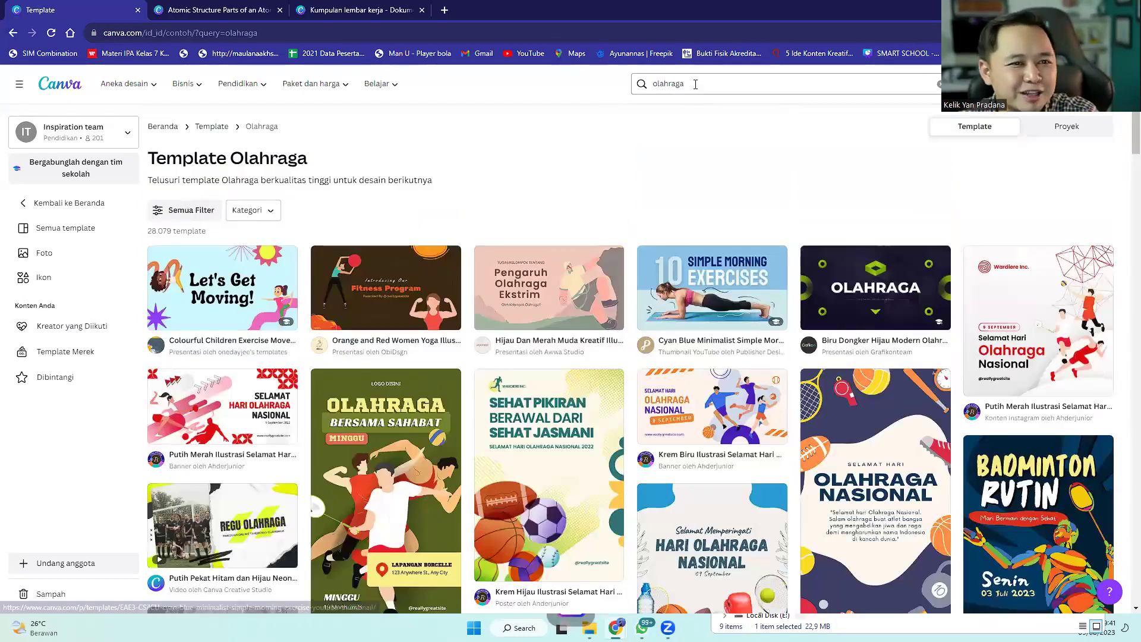
left_click(643, 76)
type("jadwa")
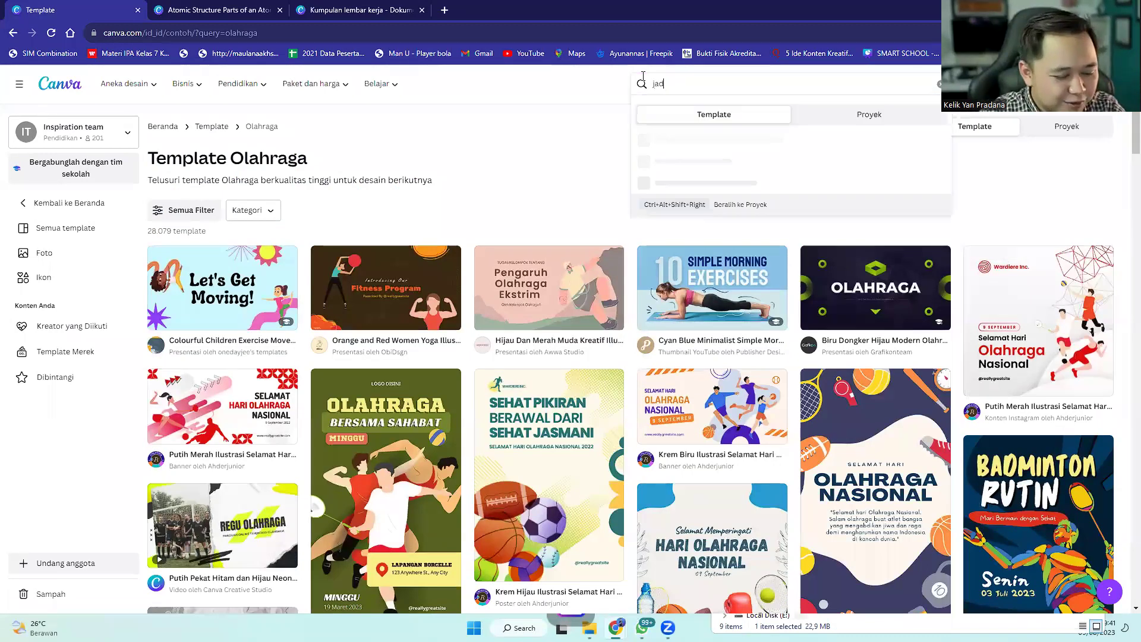
type("l pertandingan")
key("Return")
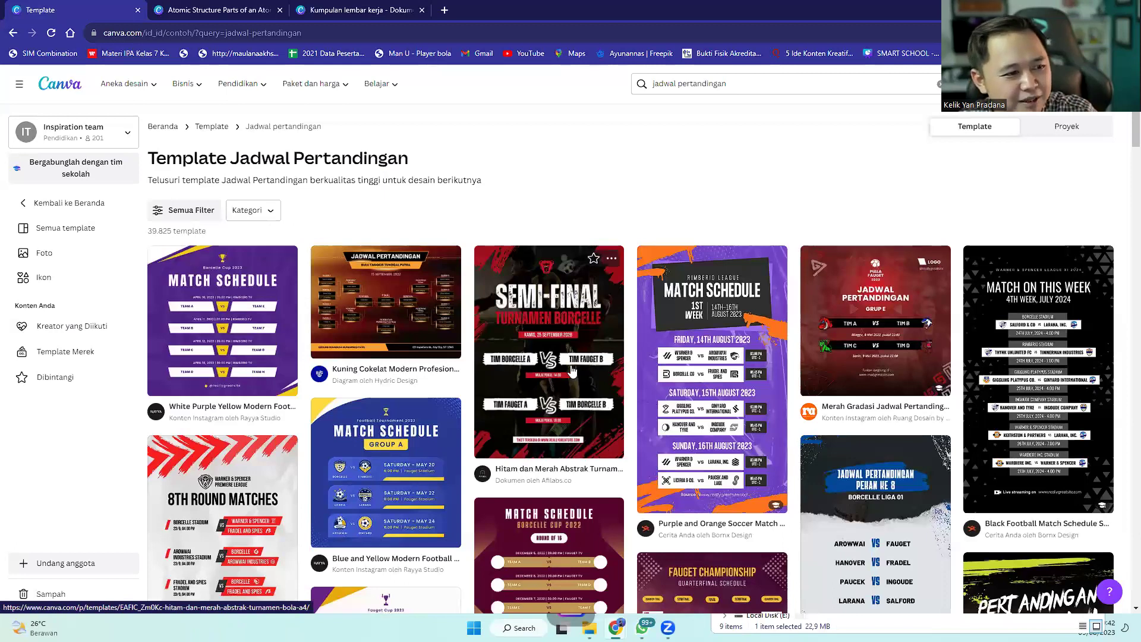
scroll(573, 372, "down", 4)
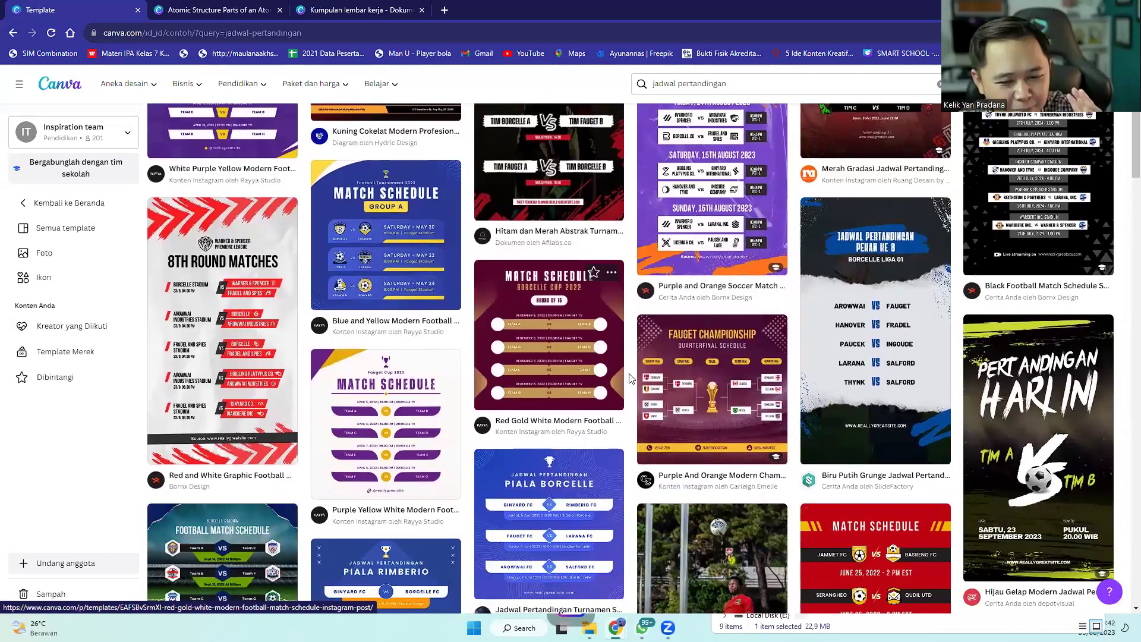
scroll(631, 378, "down", 2)
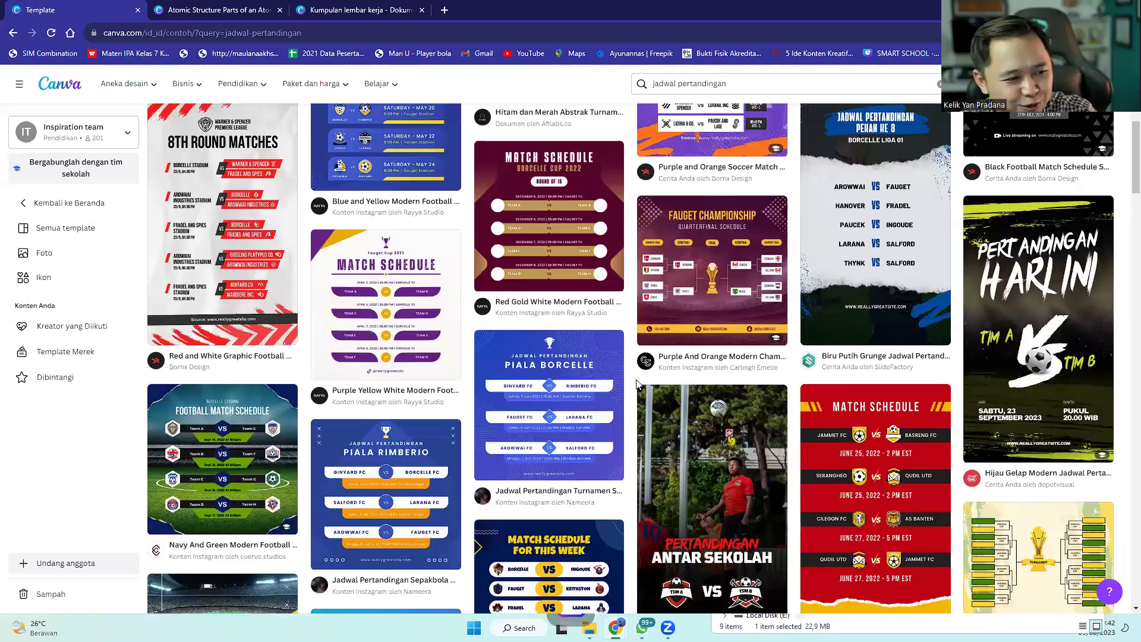
scroll(635, 383, "down", 1)
scroll(599, 386, "down", 3)
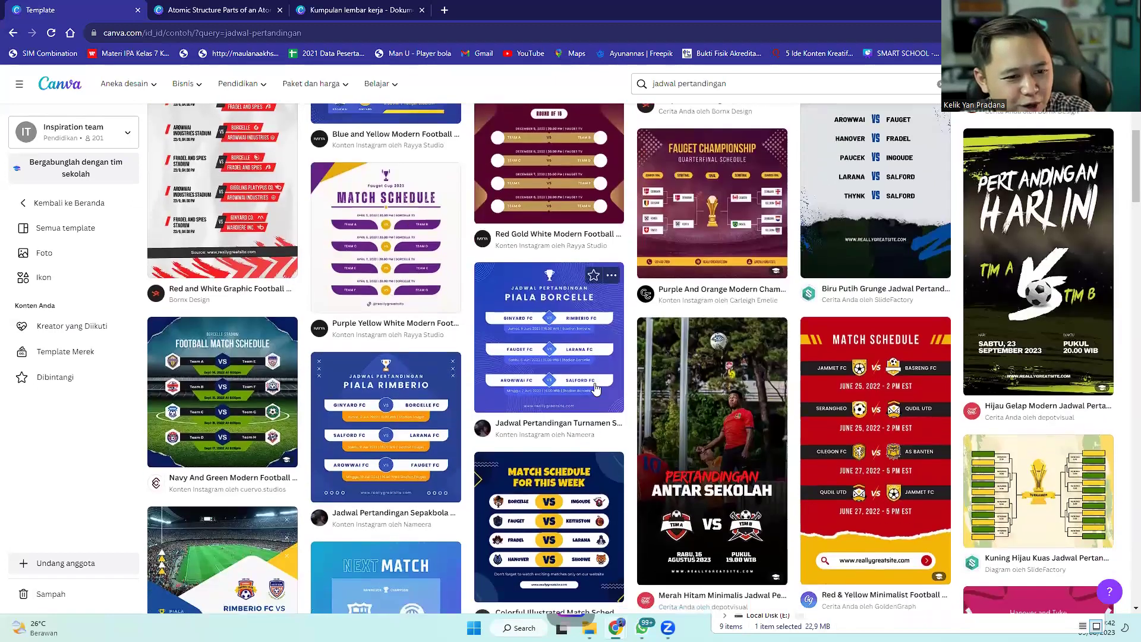
- Preview the Pertandingan Antar Sekolah template and the similar Pertandingan Hari Ini, Klasemen Grup B and Grup C designs, and close the preview
left_click(714, 335)
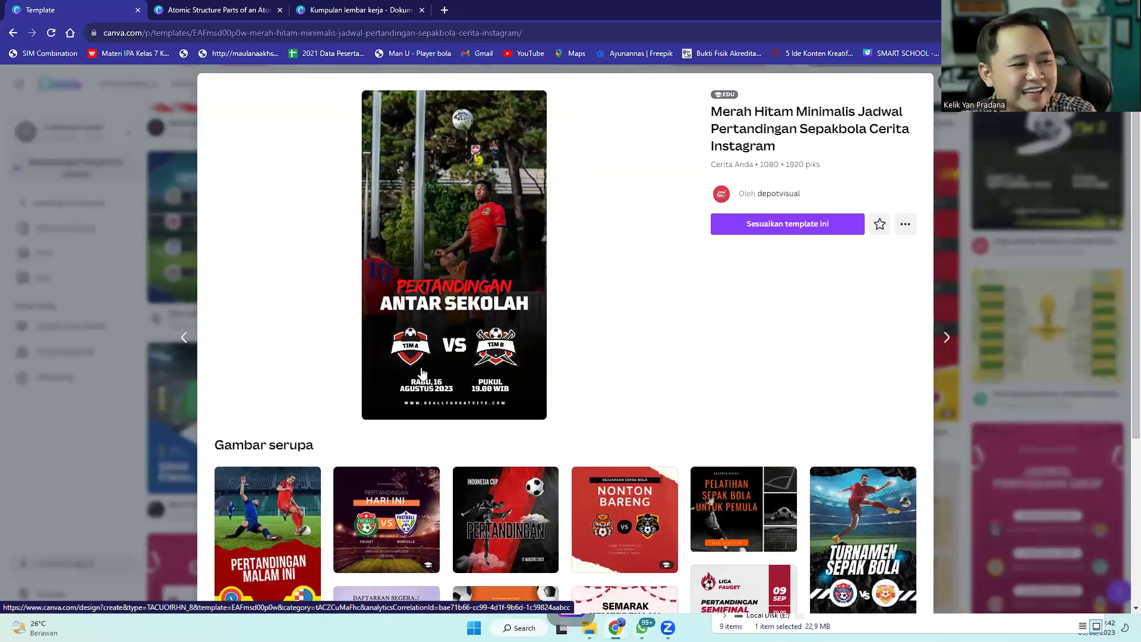
left_click(371, 515)
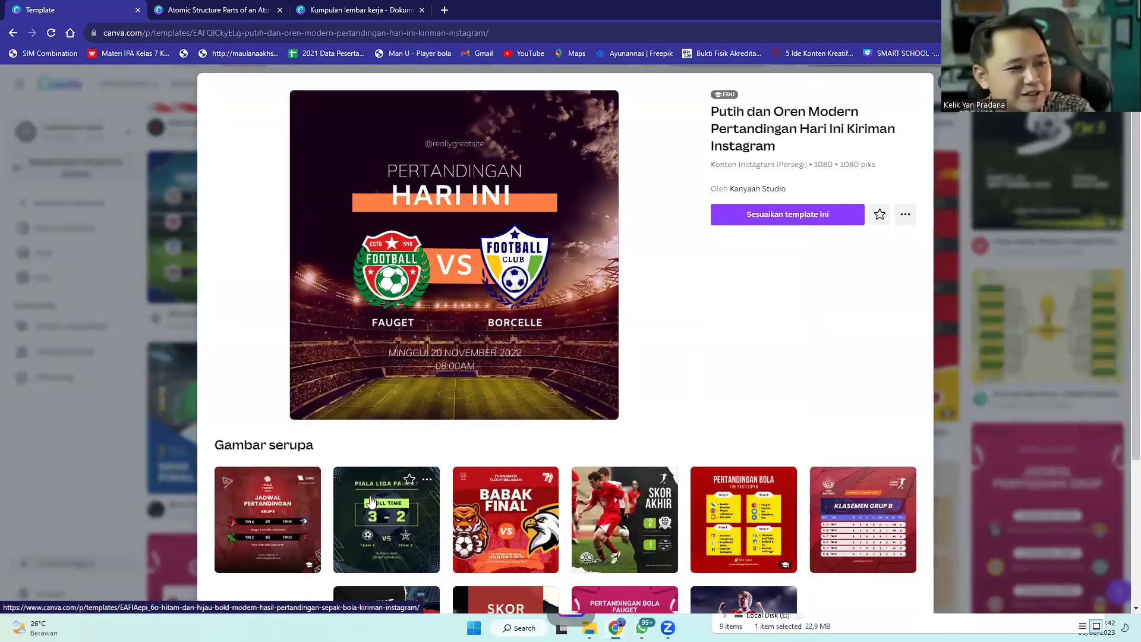
left_click(844, 510)
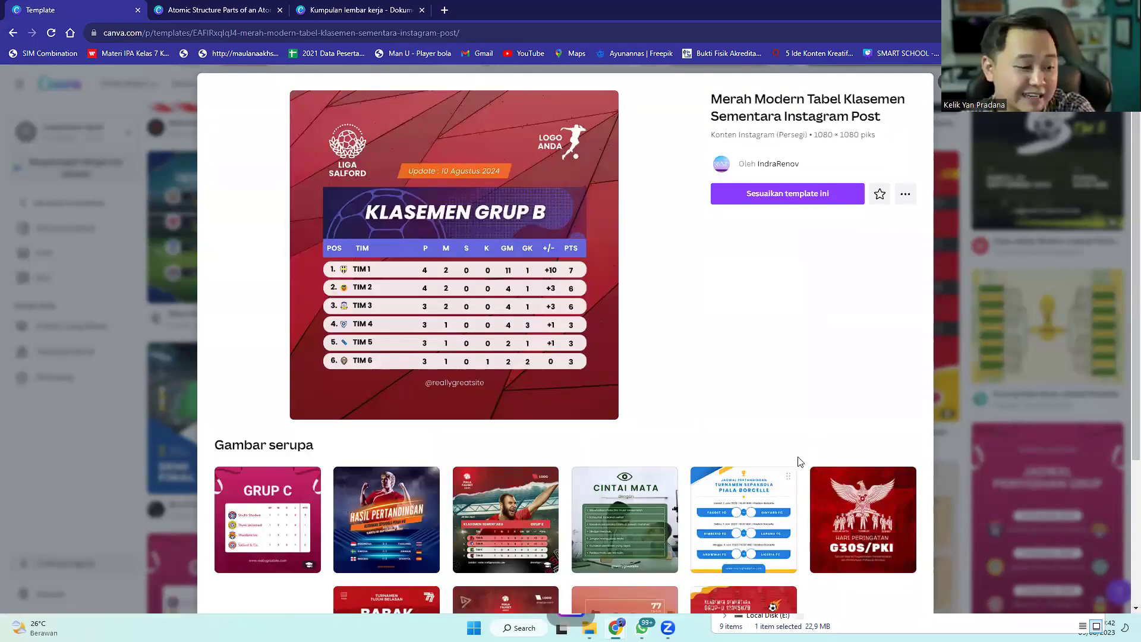
left_click(257, 520)
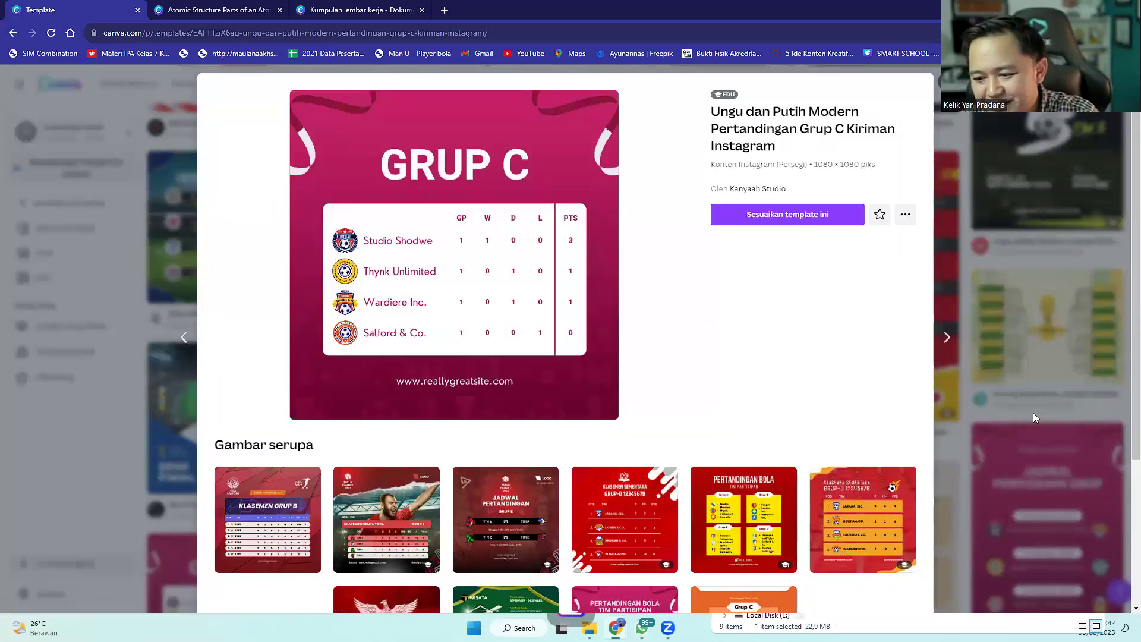
key("Escape")
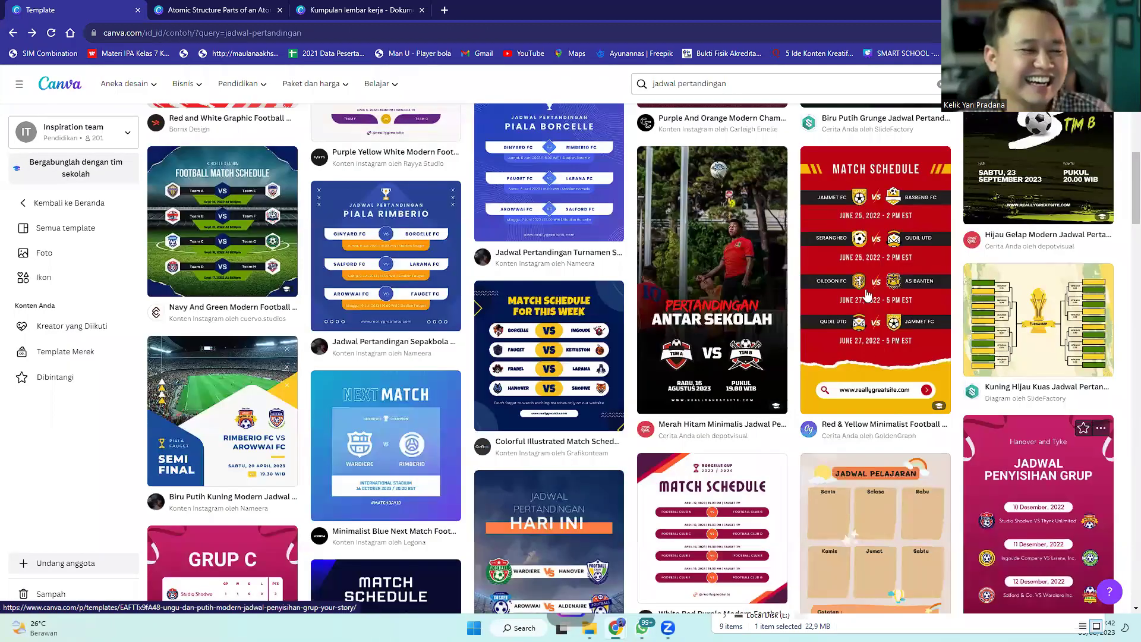
- Return to the Canva home page and clear the old "atom unsur" search text
scroll(841, 380, "up", 10)
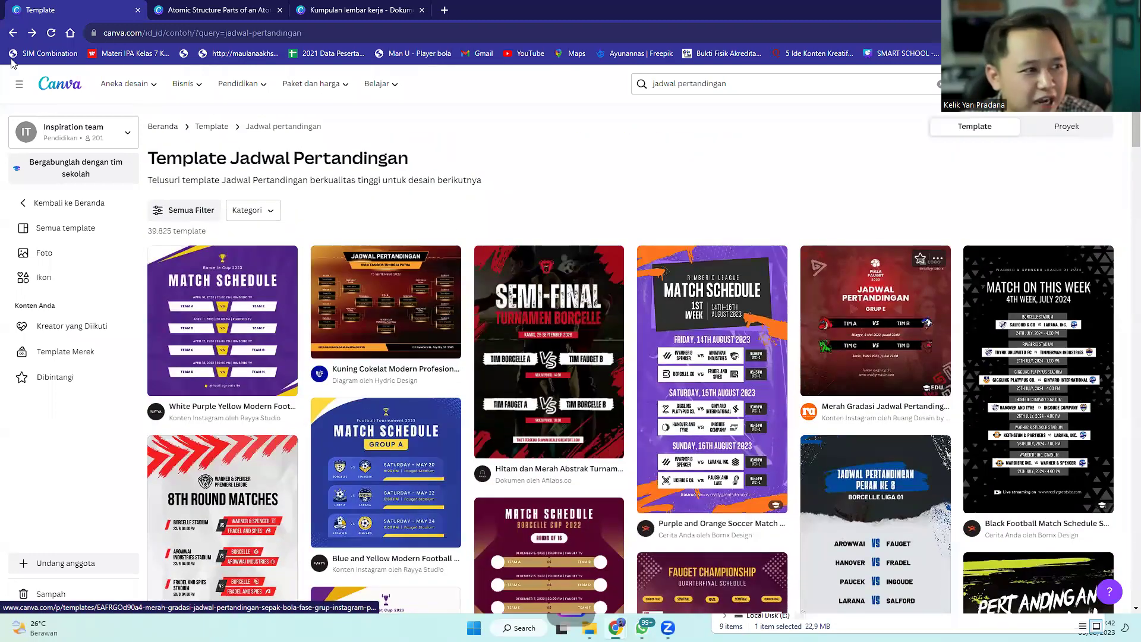
left_click(59, 85)
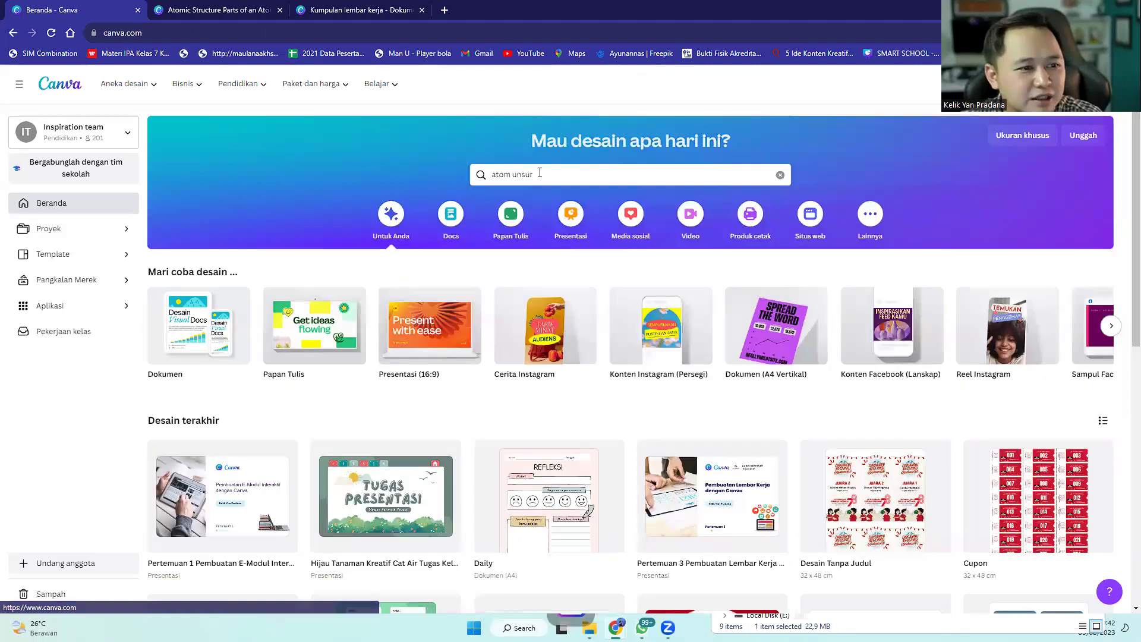
left_click_drag(540, 173, 491, 176)
key("BackSpace")
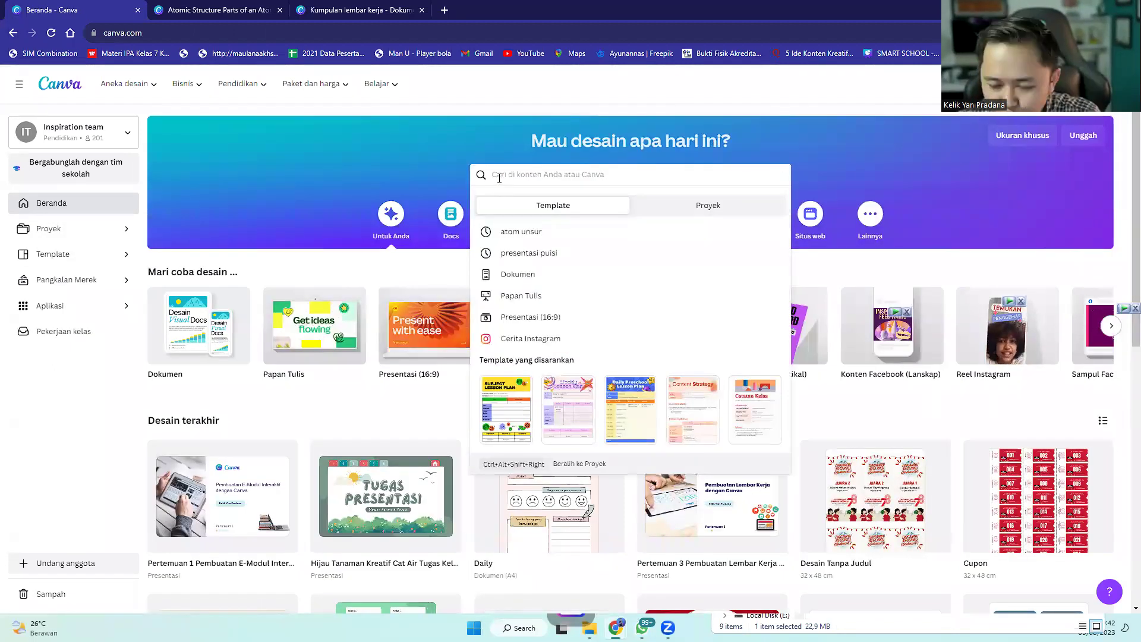
left_click(113, 409)
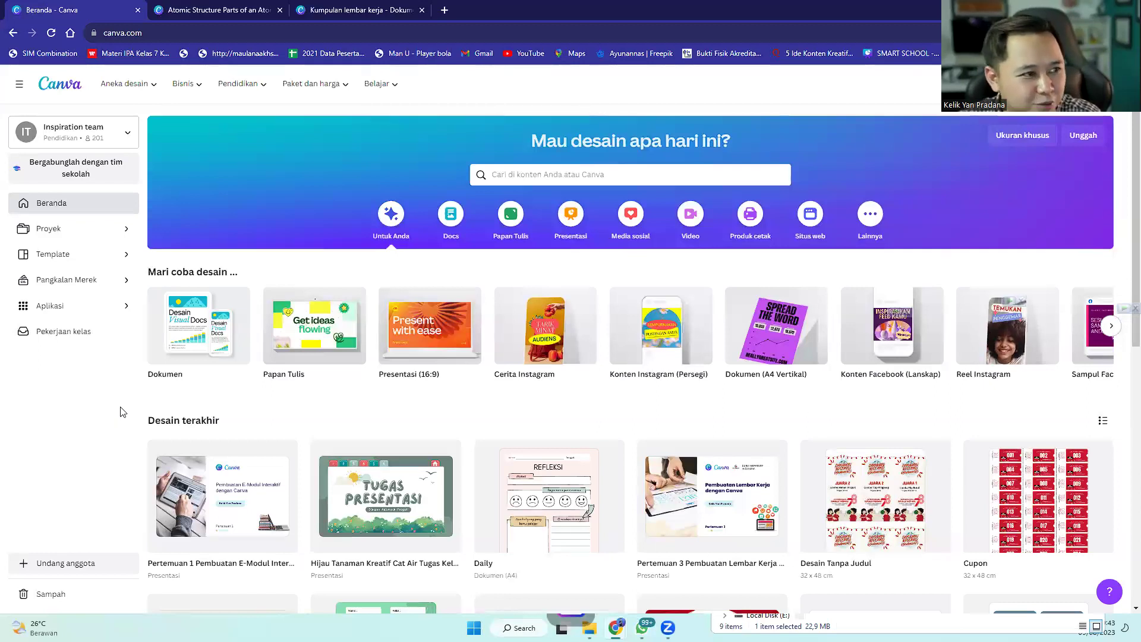
- Switch from the worksheet designs to the Pertemuan 3 Pembuatan Lembar Kerja presentation, go to the reflection worksheet on page 10 and show it full screen
left_click(355, 10)
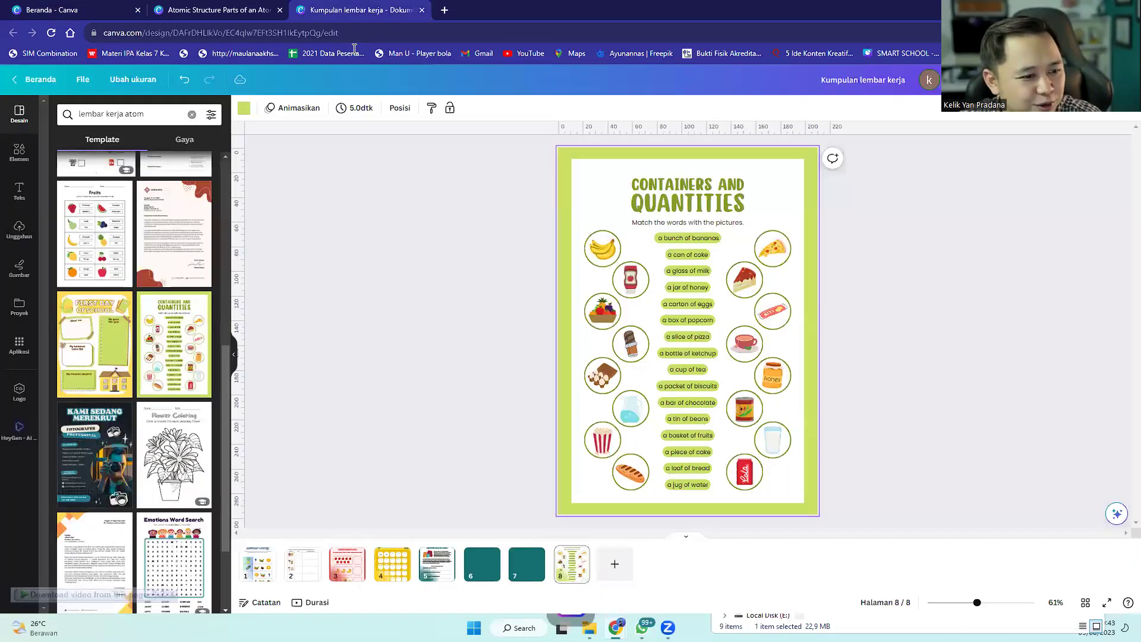
left_click(237, 9)
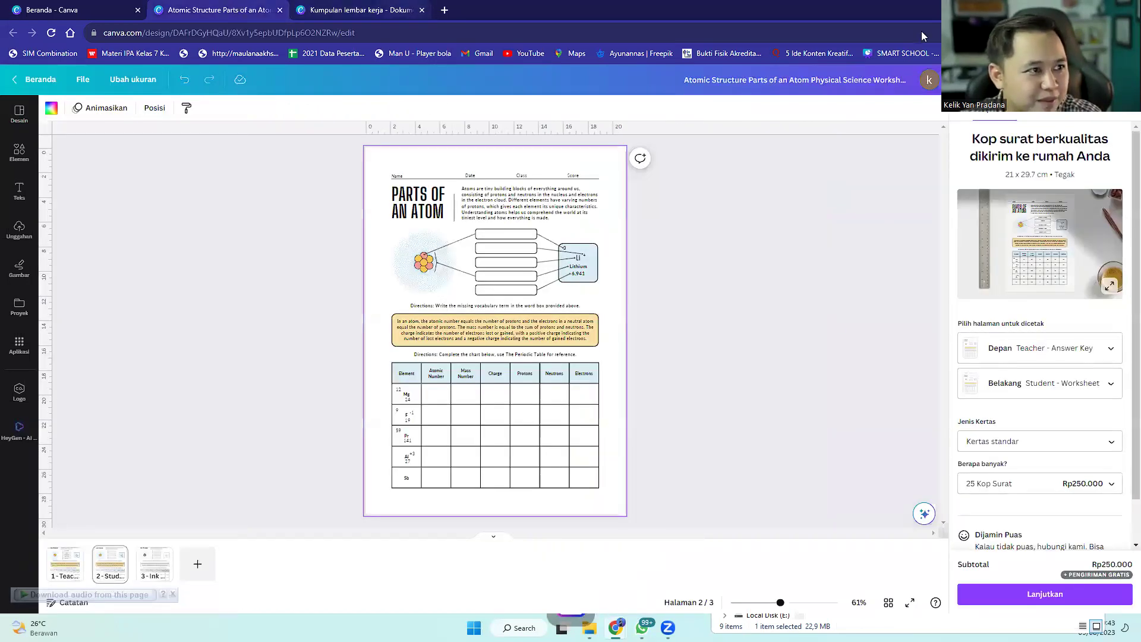
key("super+Down")
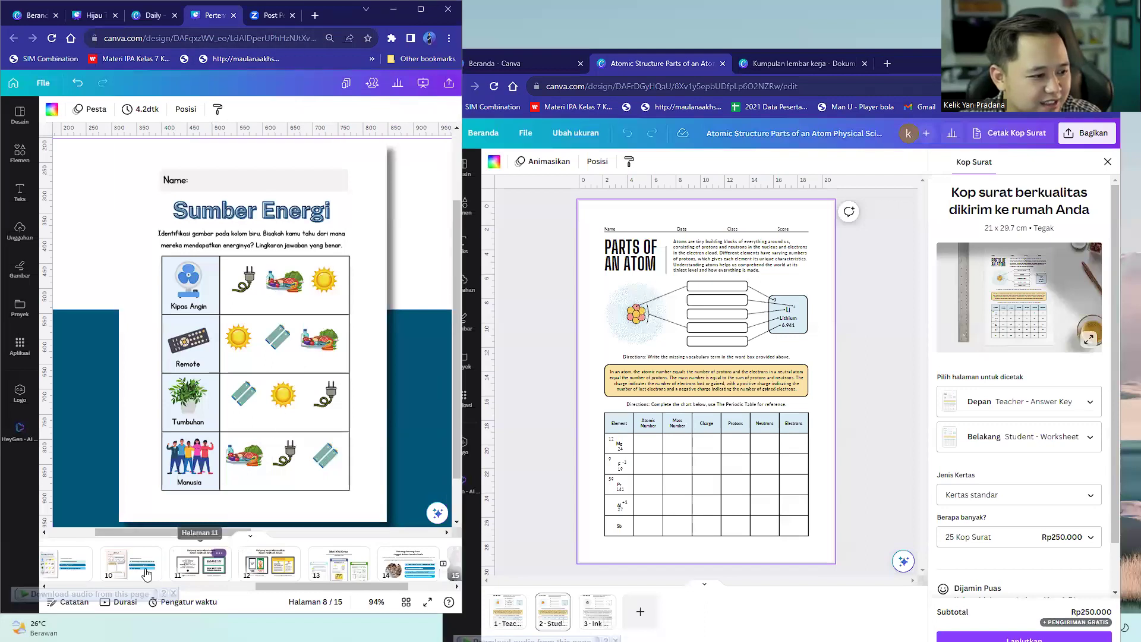
left_click(128, 574)
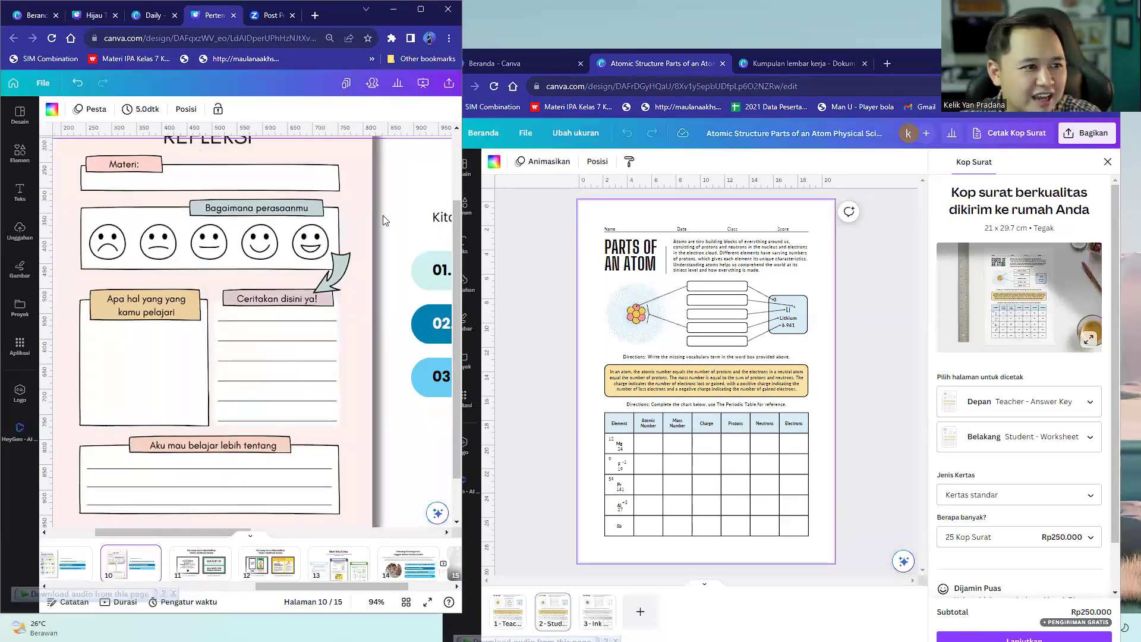
left_click(420, 9)
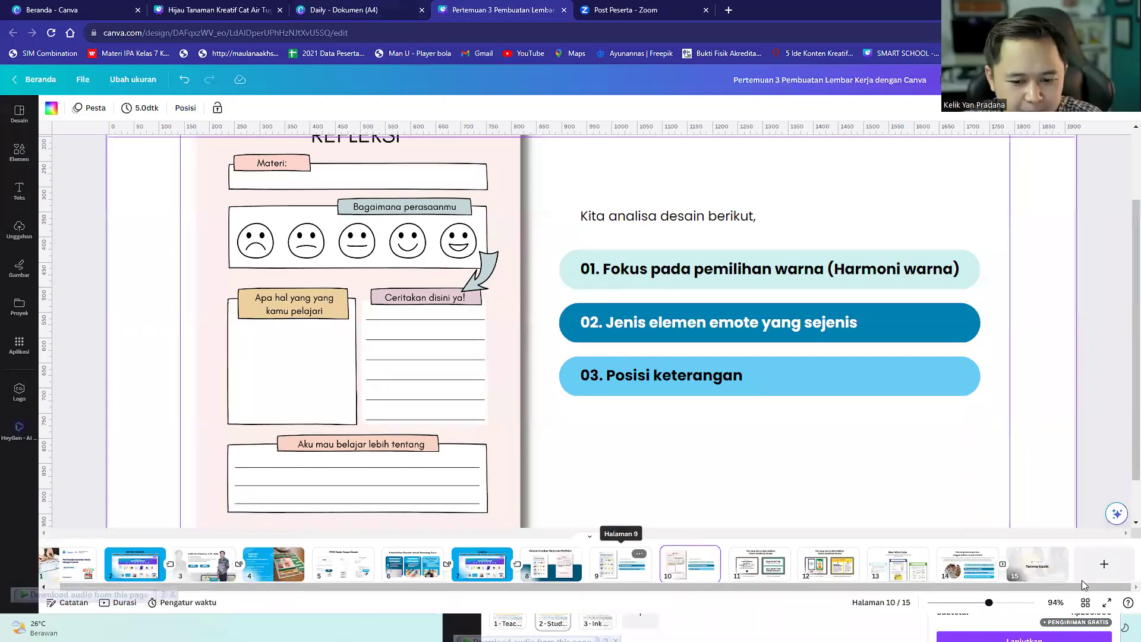
left_click(1107, 602)
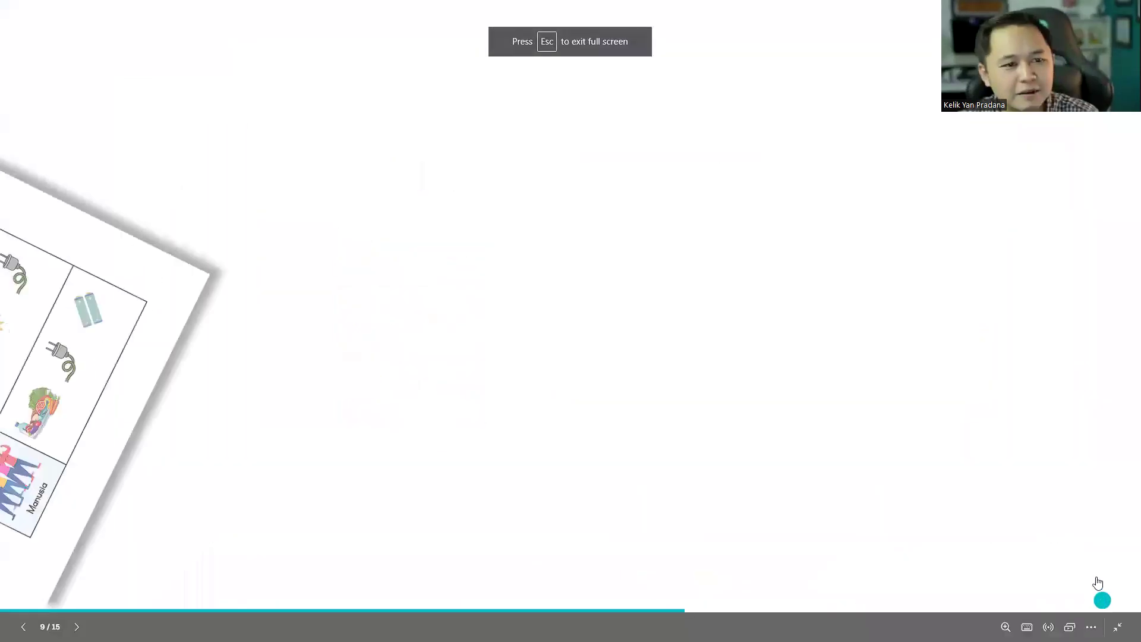
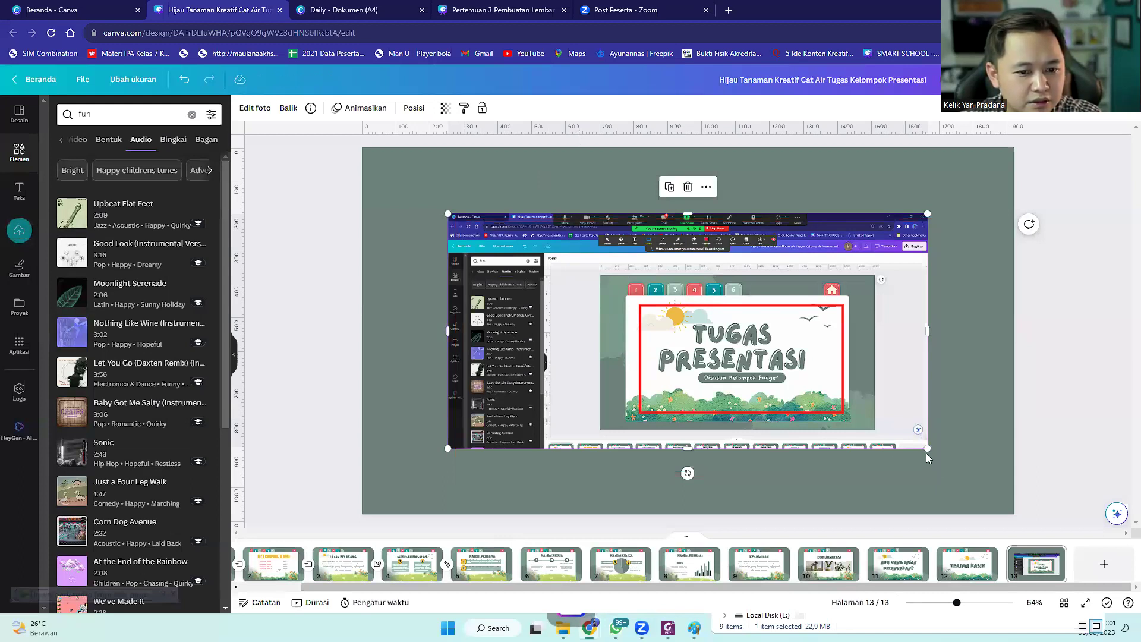
- Enlarge and reposition the screenshot on page 13 of the Tugas Kelompok presentation, and outline its Annotate and Draw tools with red annotation rectangles
left_click_drag(926, 453, 1088, 580)
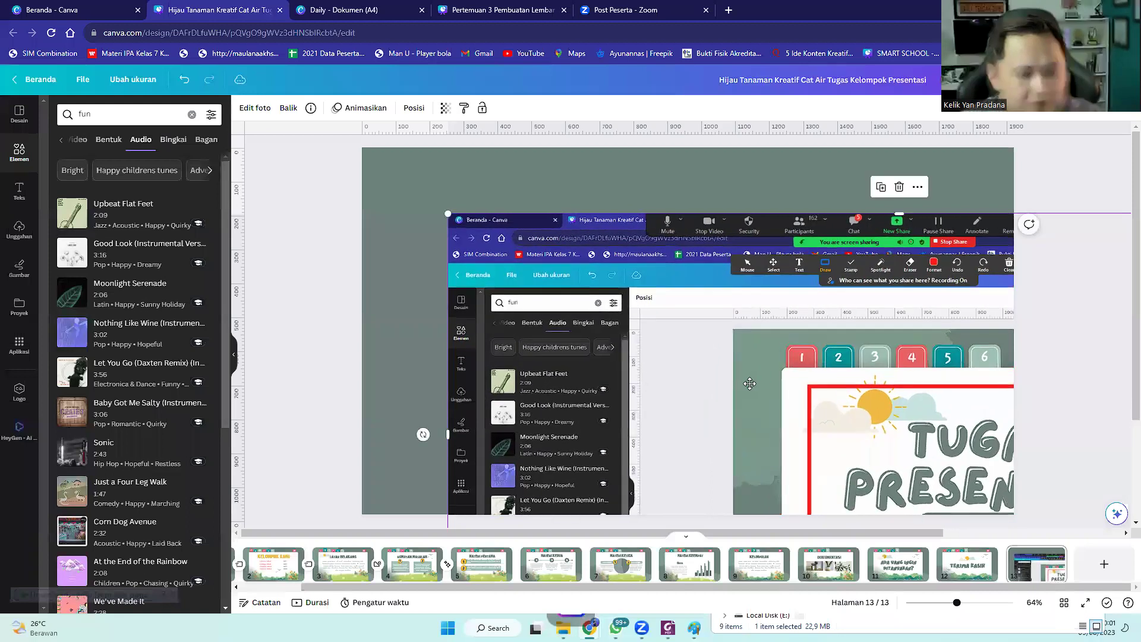
left_click_drag(750, 383, 573, 433)
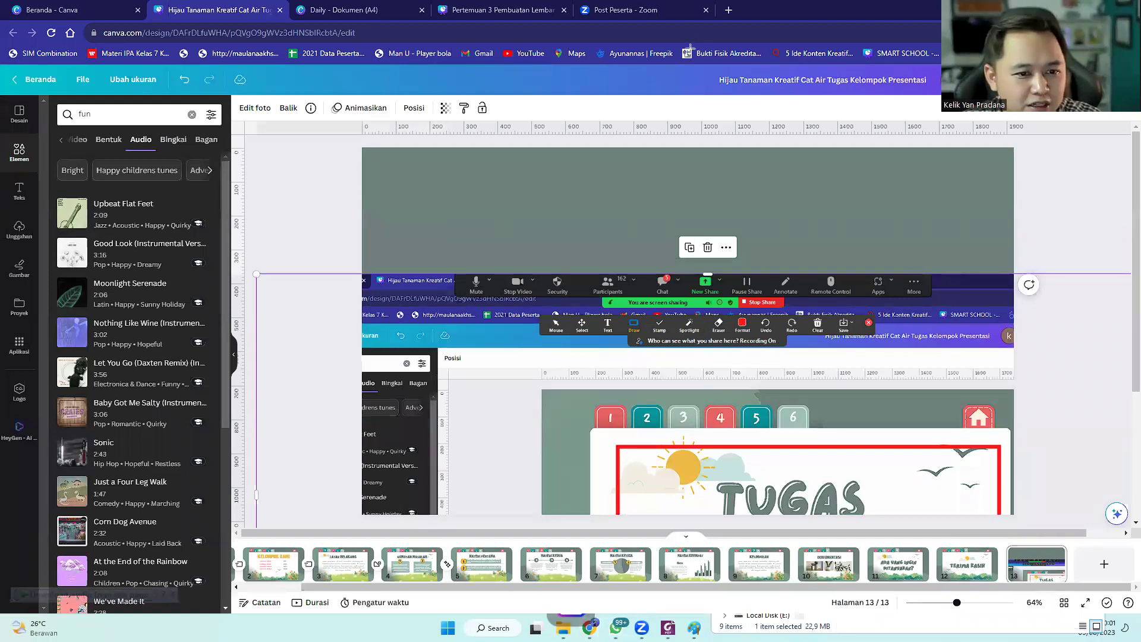
mouse_move(764, 260)
left_mouse_down()
mouse_move(802, 301)
mouse_move(810, 290)
left_mouse_up()
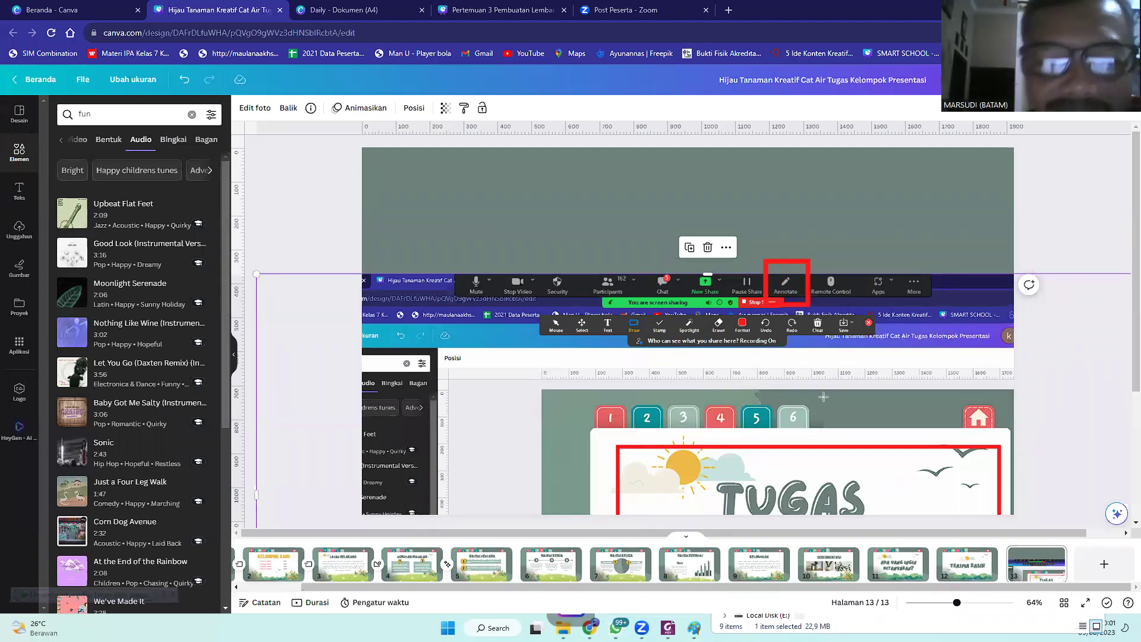
left_click_drag(622, 309, 650, 338)
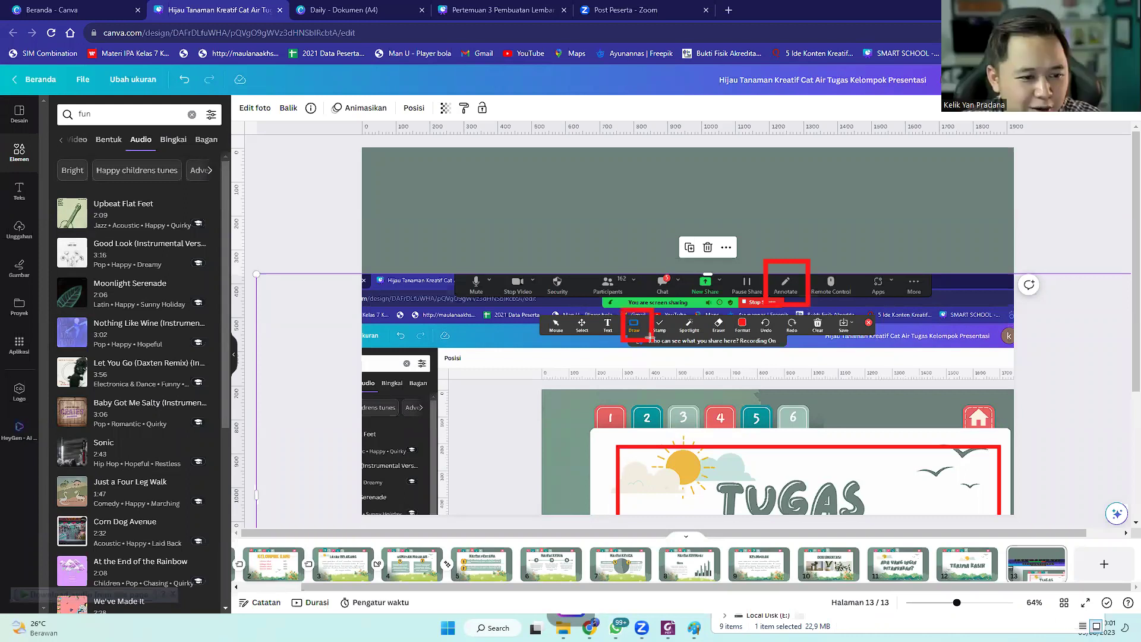
key("ctrl+z")
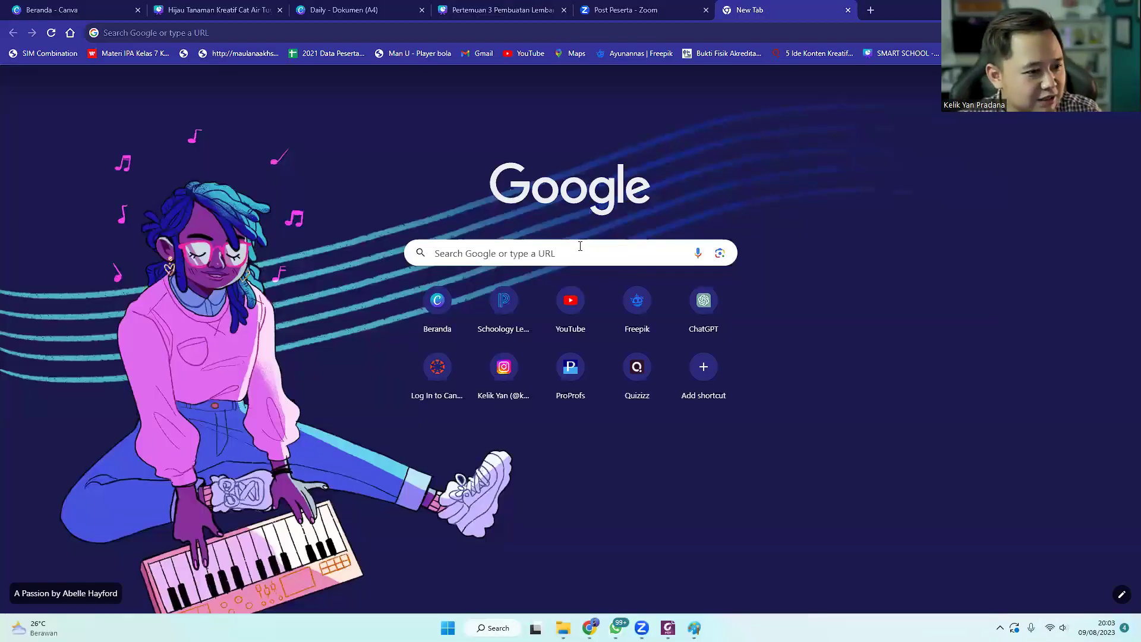
- Open the Canva home page in the new browser tab, search the templates for "cover" and look through the cover designs
left_click(437, 300)
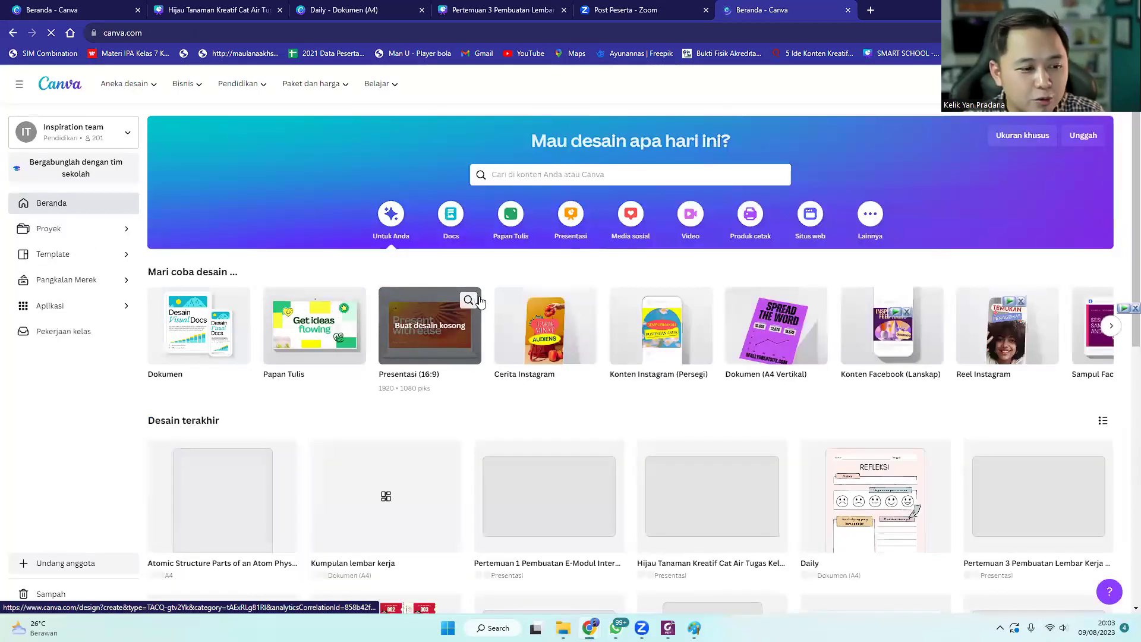
left_click(532, 174)
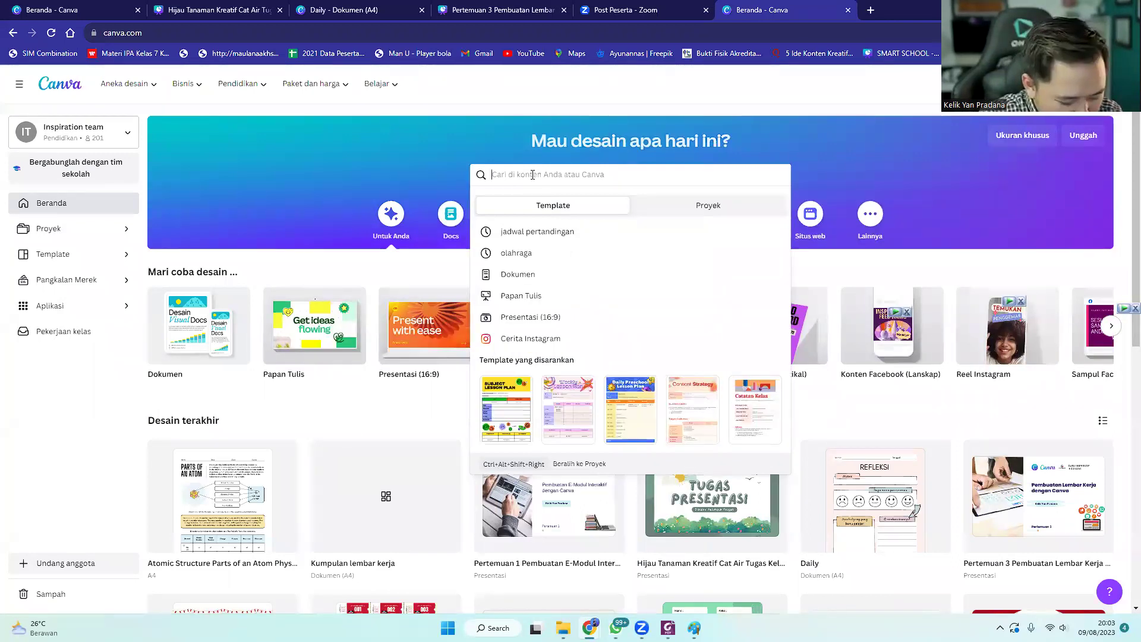
type("cover")
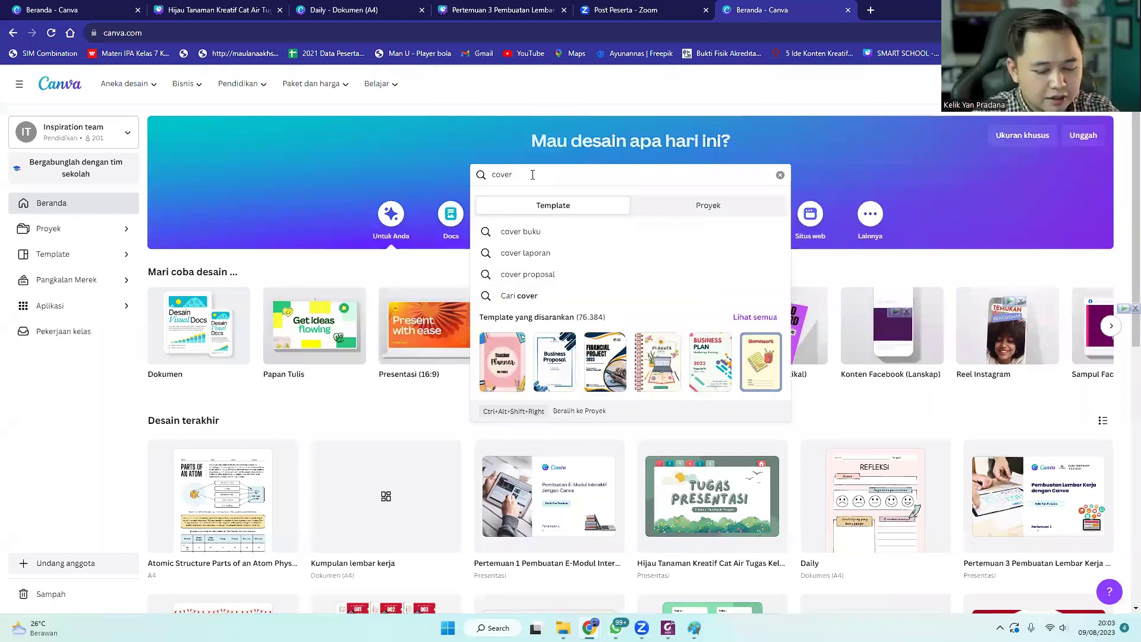
key("Return")
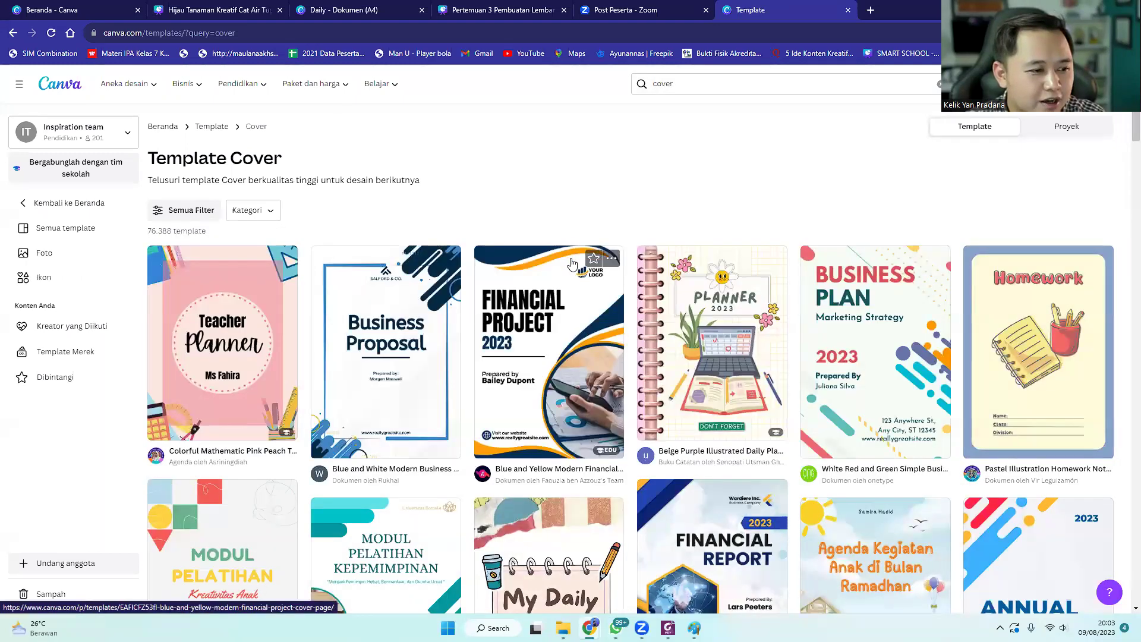
scroll(571, 269, "down", 8)
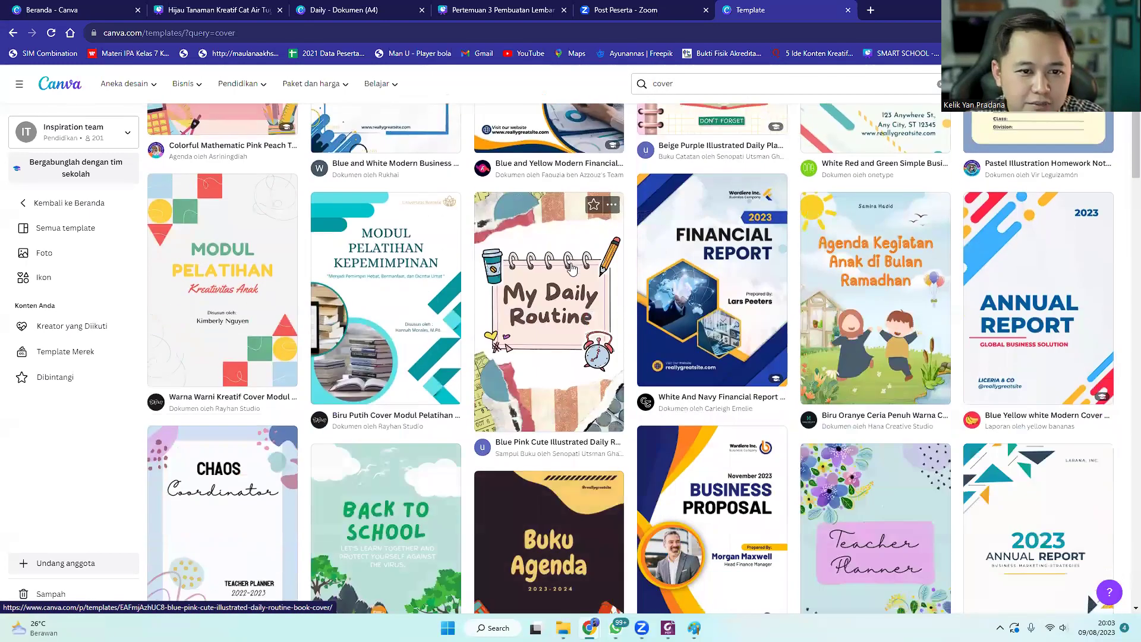
scroll(506, 321, "up", 2)
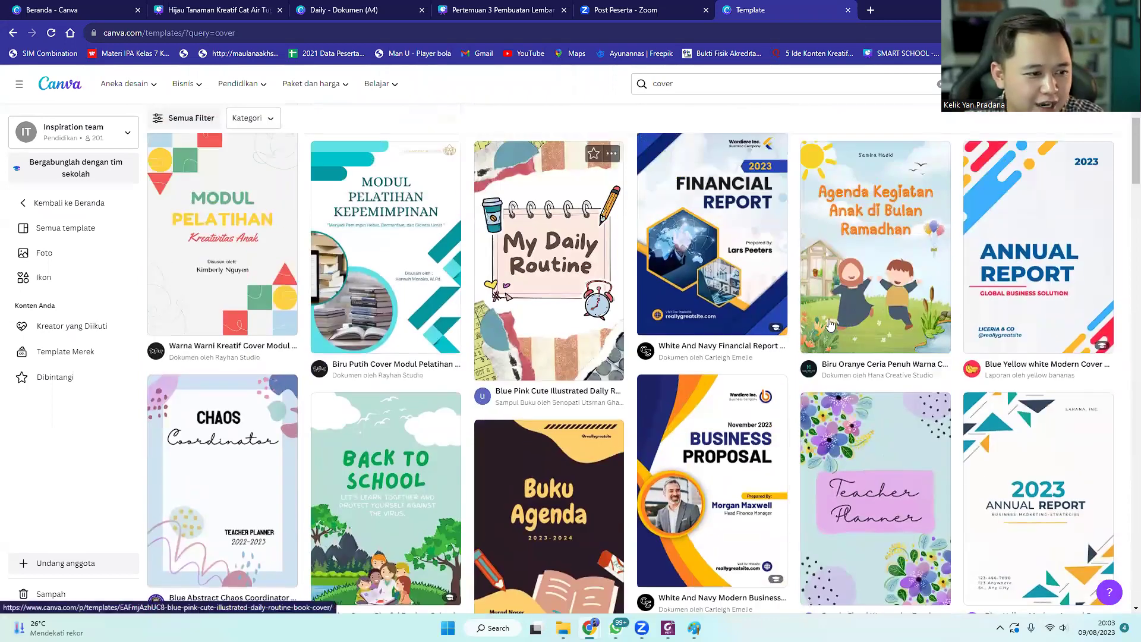
scroll(506, 321, "down", 3)
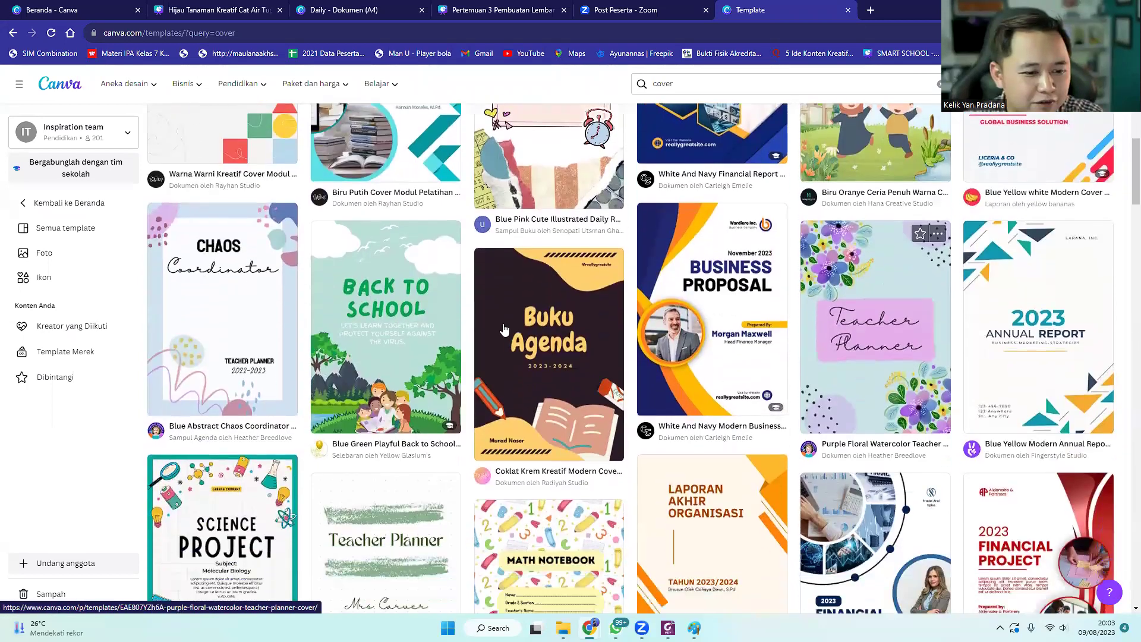
scroll(519, 330, "down", 5)
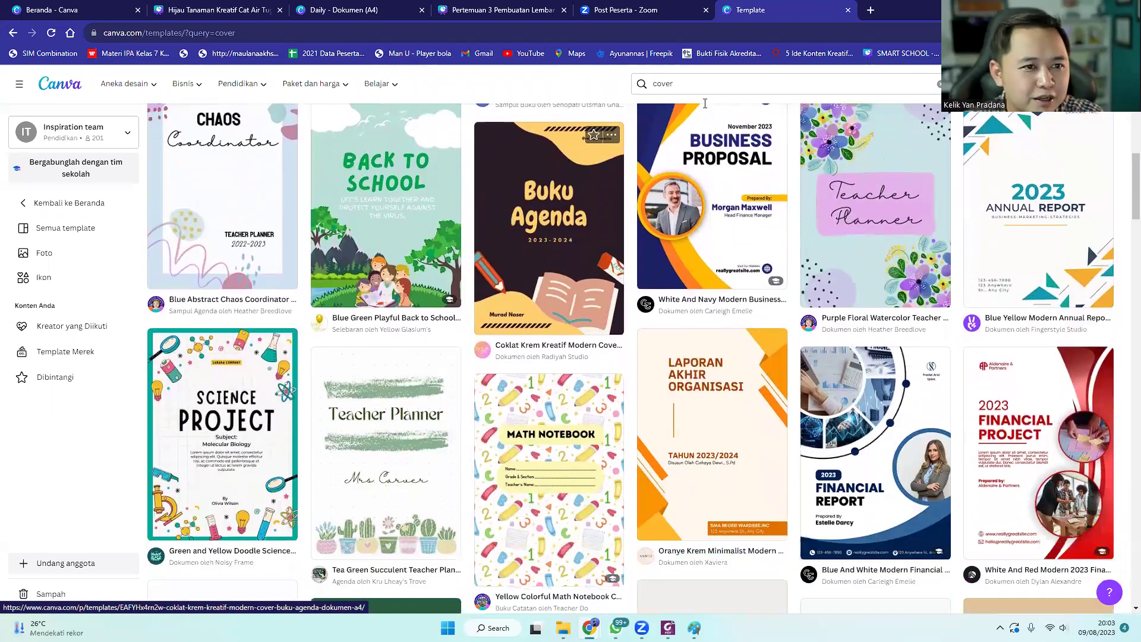
- Extend the template search to "cover buku cerita" and look through the storybook cover designs
scroll(701, 84, "down", 3)
scroll(705, 83, "up", 7)
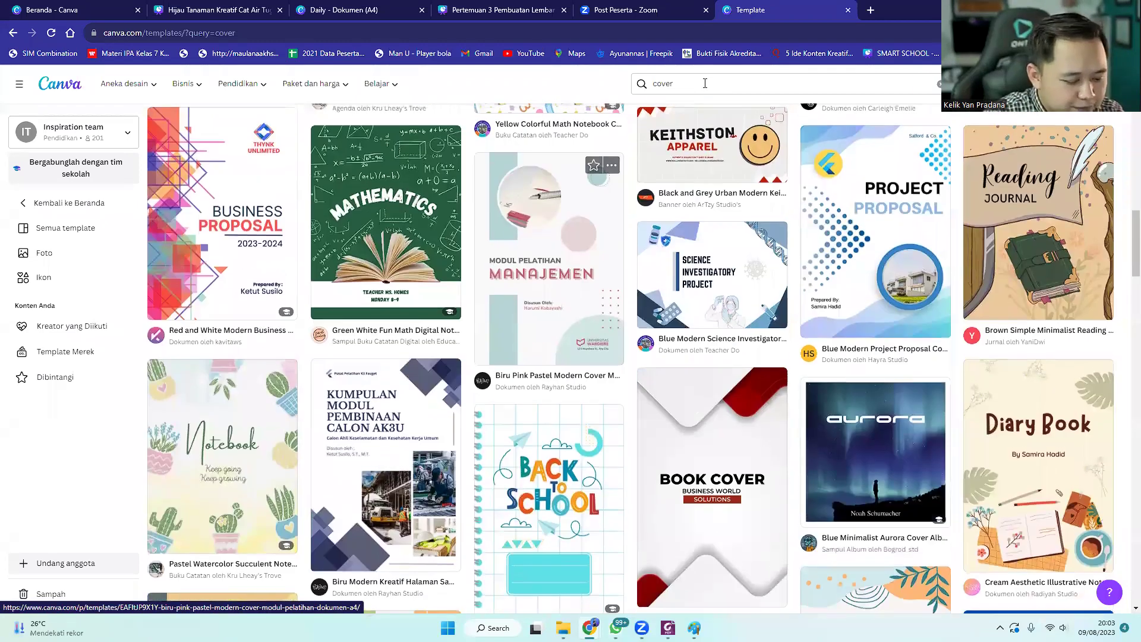
scroll(705, 83, "up", 6)
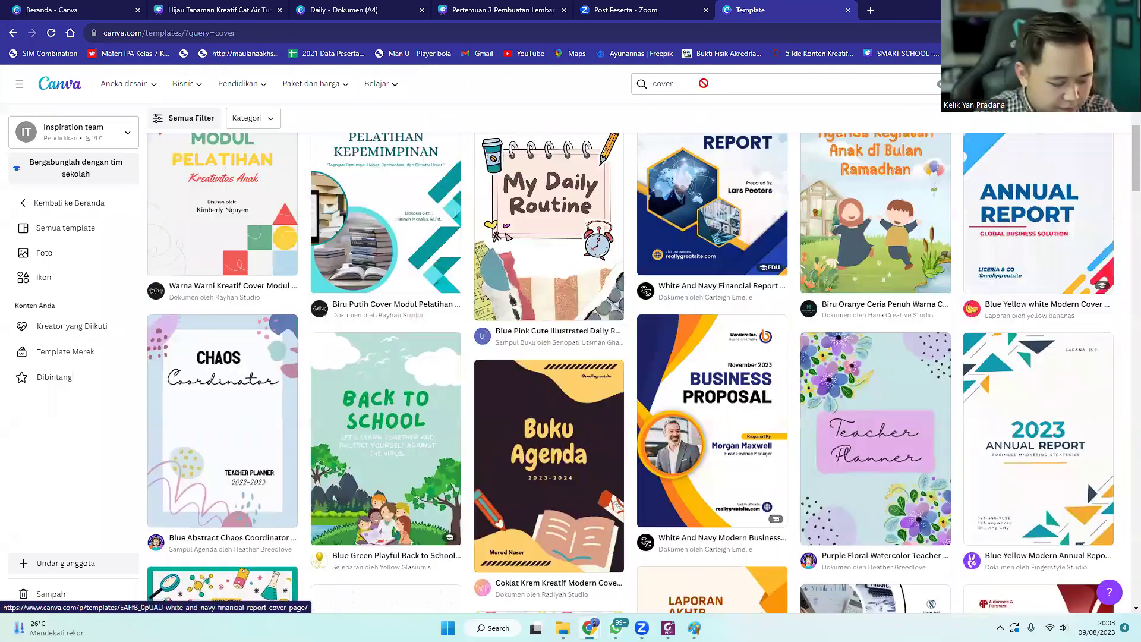
left_click(704, 83)
type("buku cerita")
key("Return")
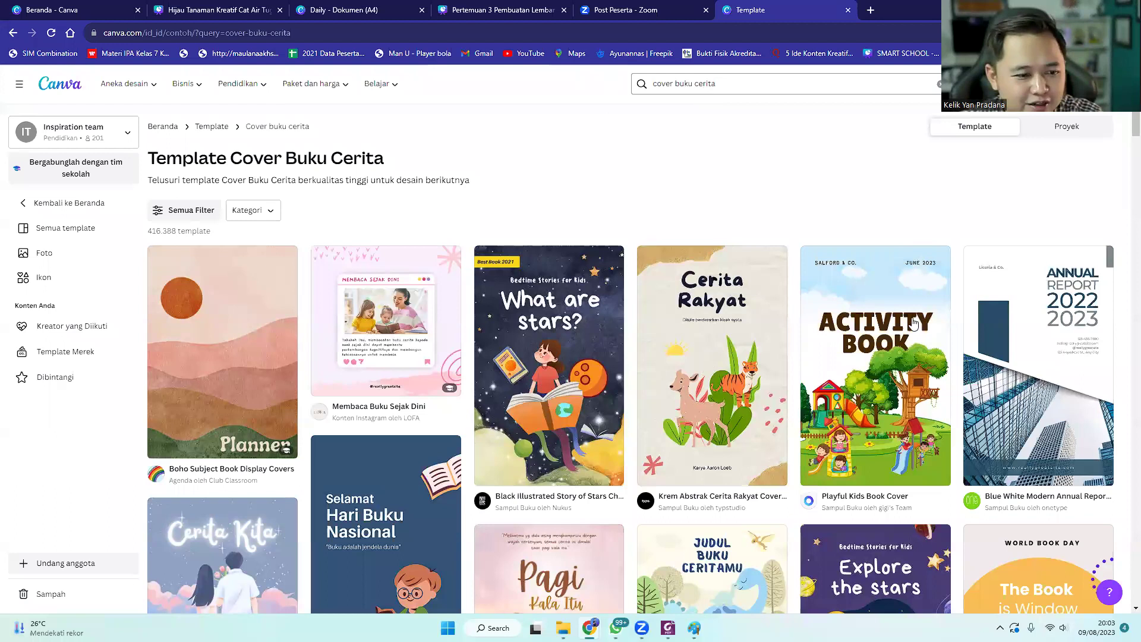
scroll(473, 340, "down", 10)
scroll(514, 328, "down", 4)
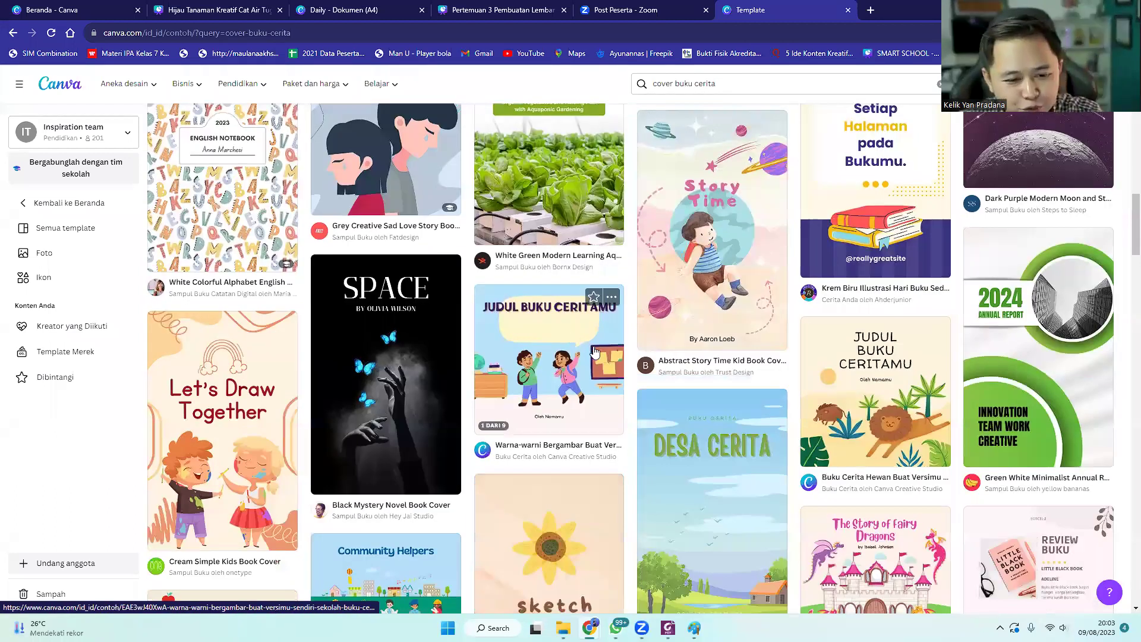
scroll(573, 338, "down", 4)
scroll(216, 166, "up", 2)
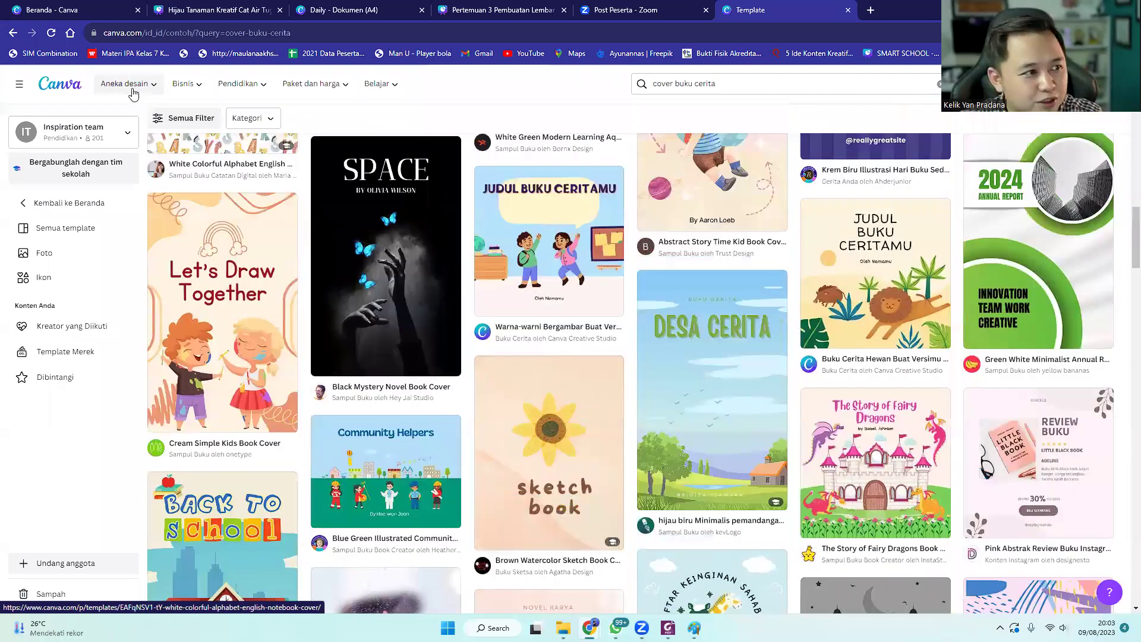
- Return to the Canva home page, search the templates for "cover puisi senja" and look through the poetry cover designs
left_click(60, 86)
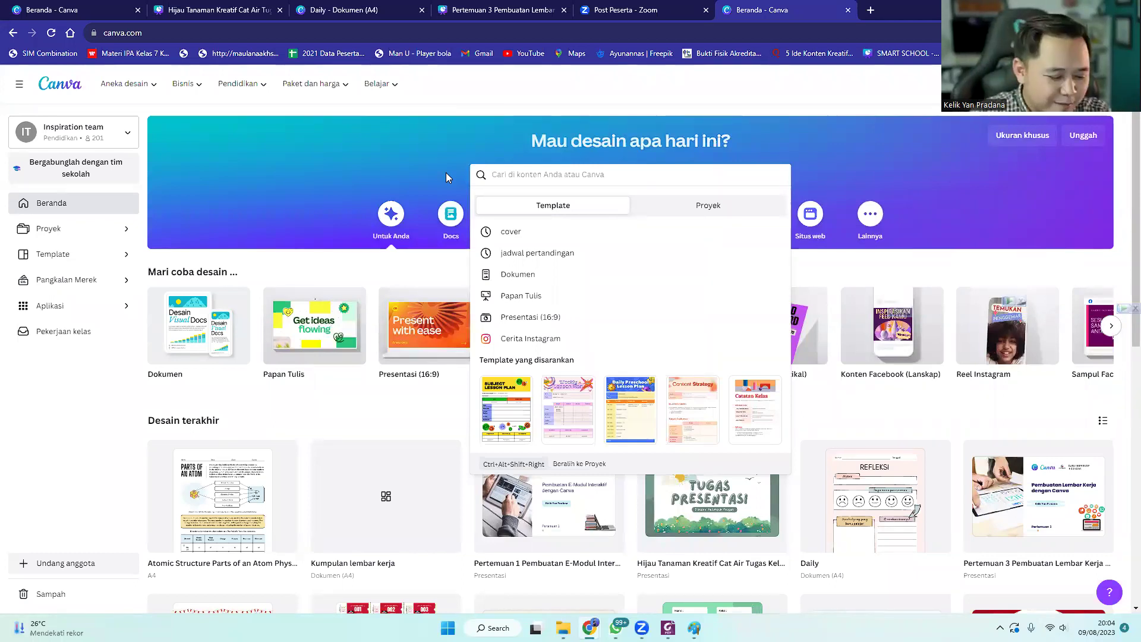
type("vov")
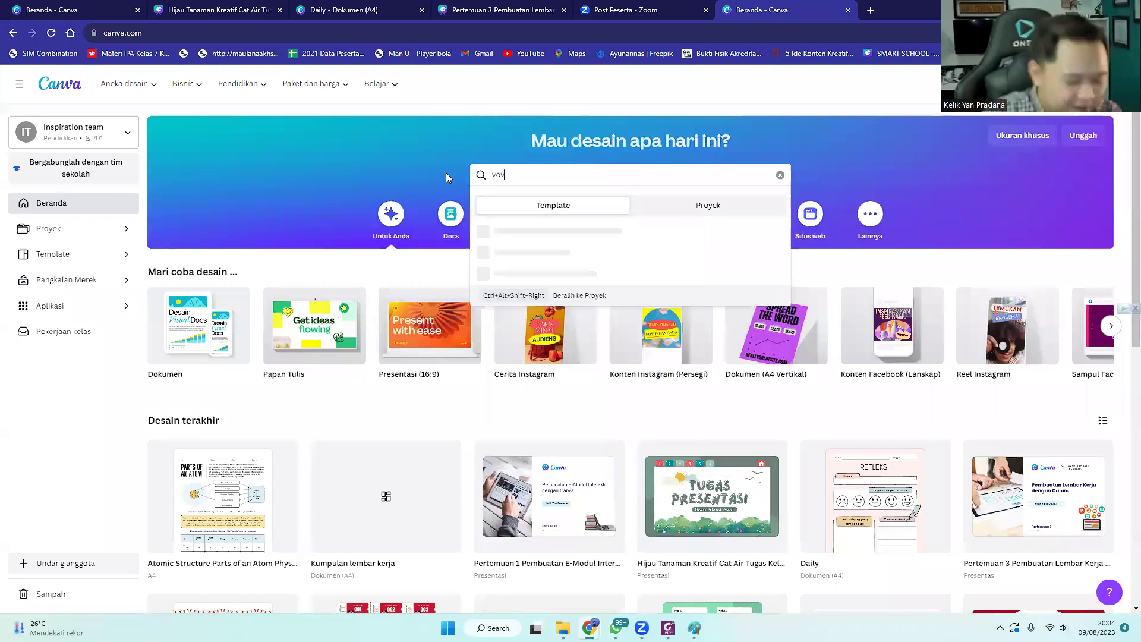
type("er a")
key("ctrl+a")
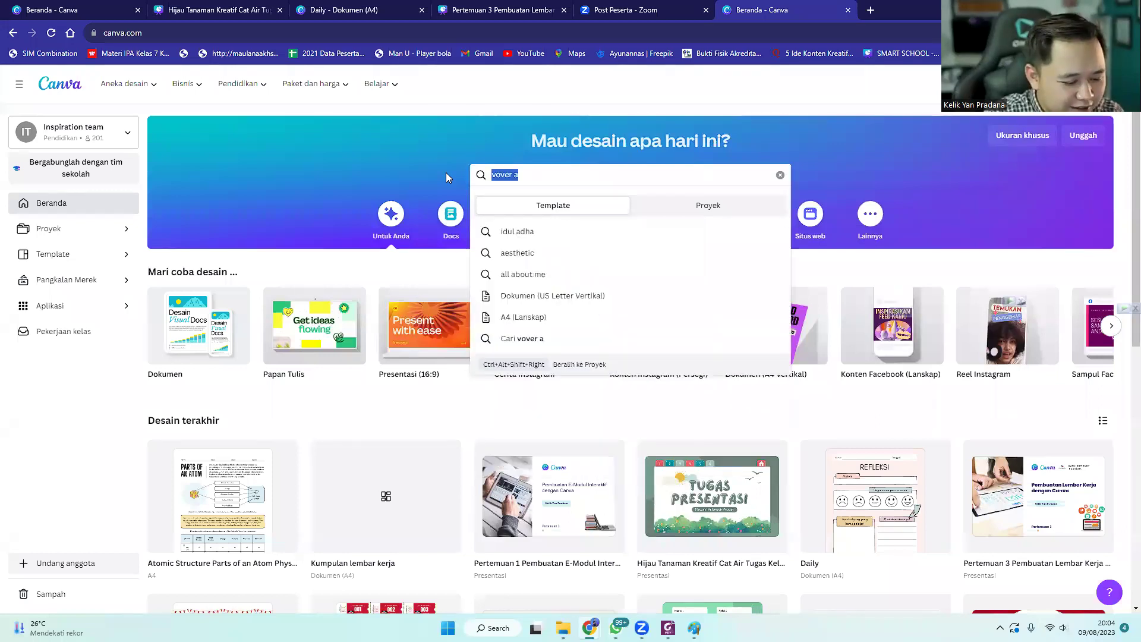
type("cover puisi sen")
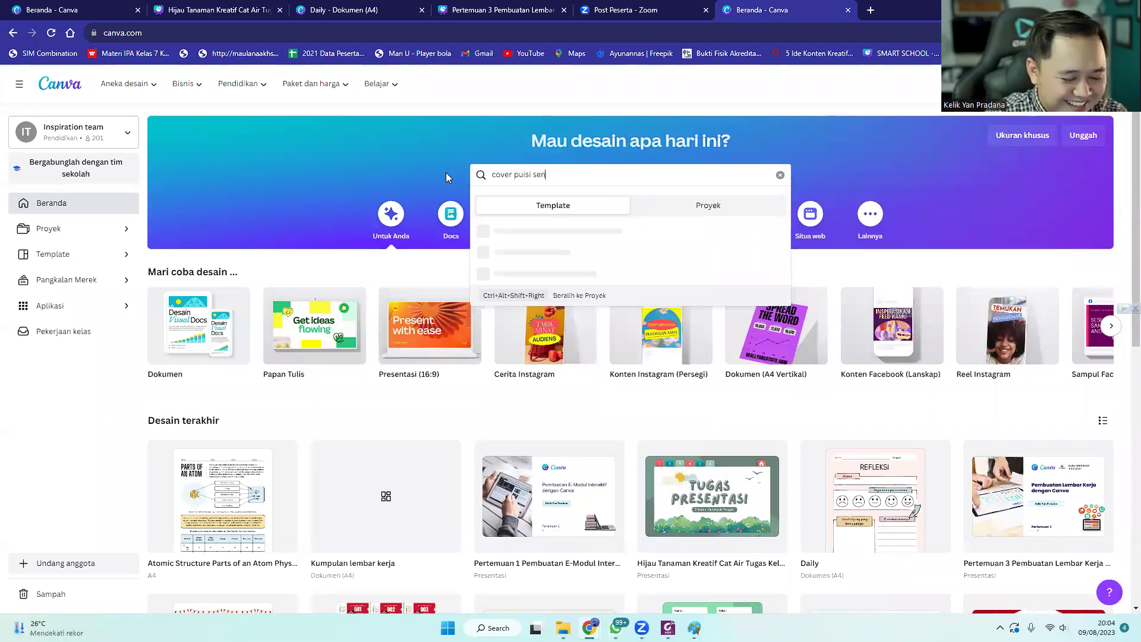
type("ja")
key("Return")
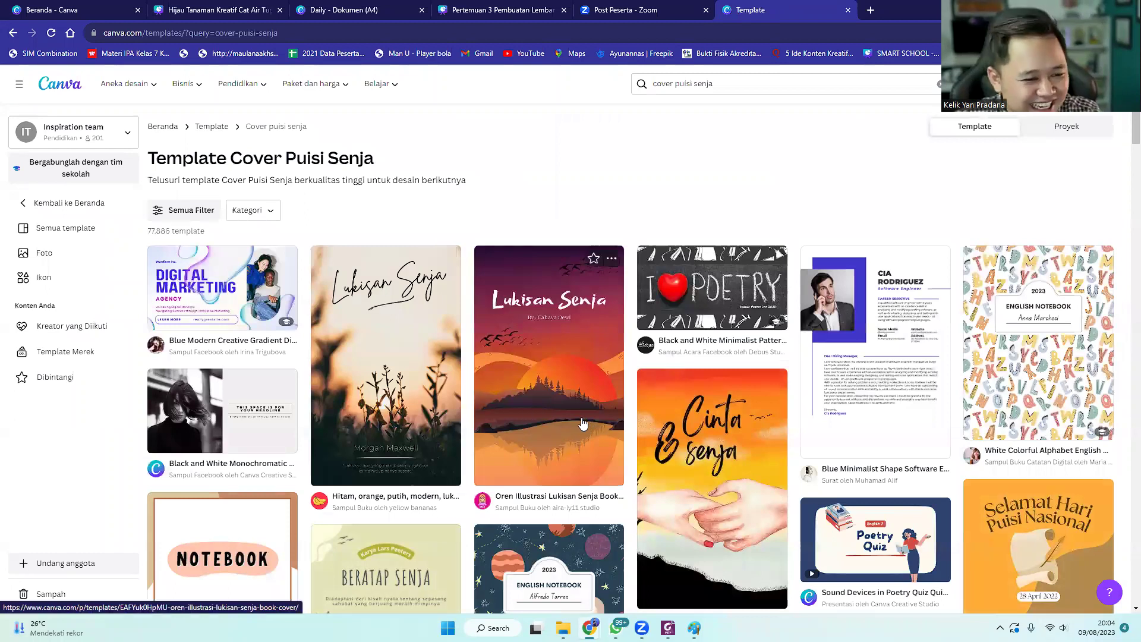
scroll(450, 413, "down", 5)
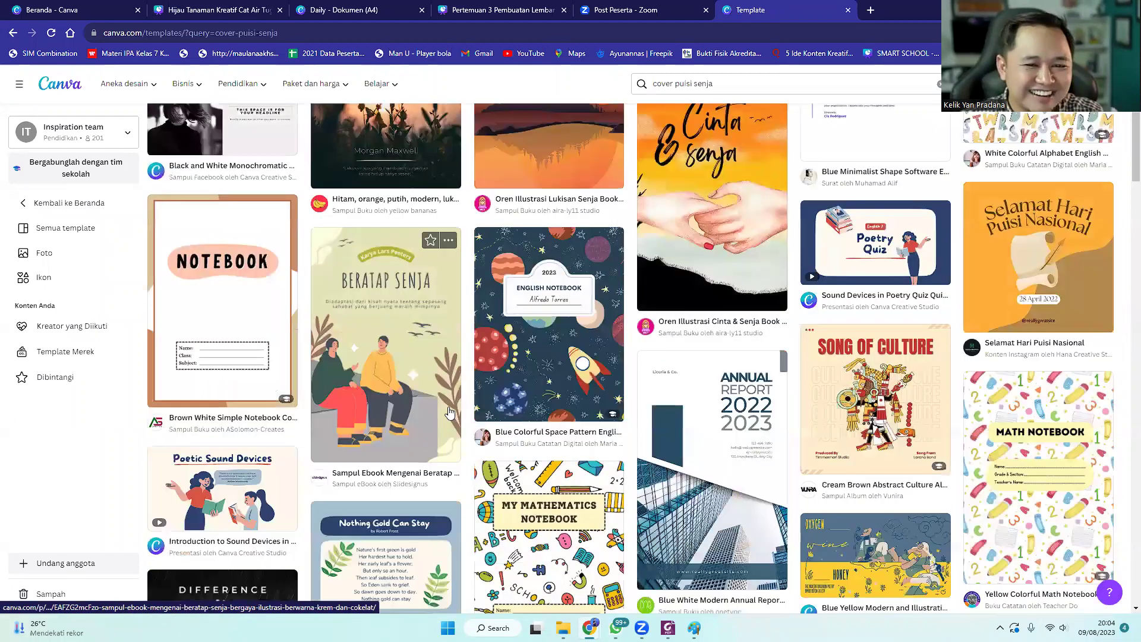
scroll(455, 413, "up", 4)
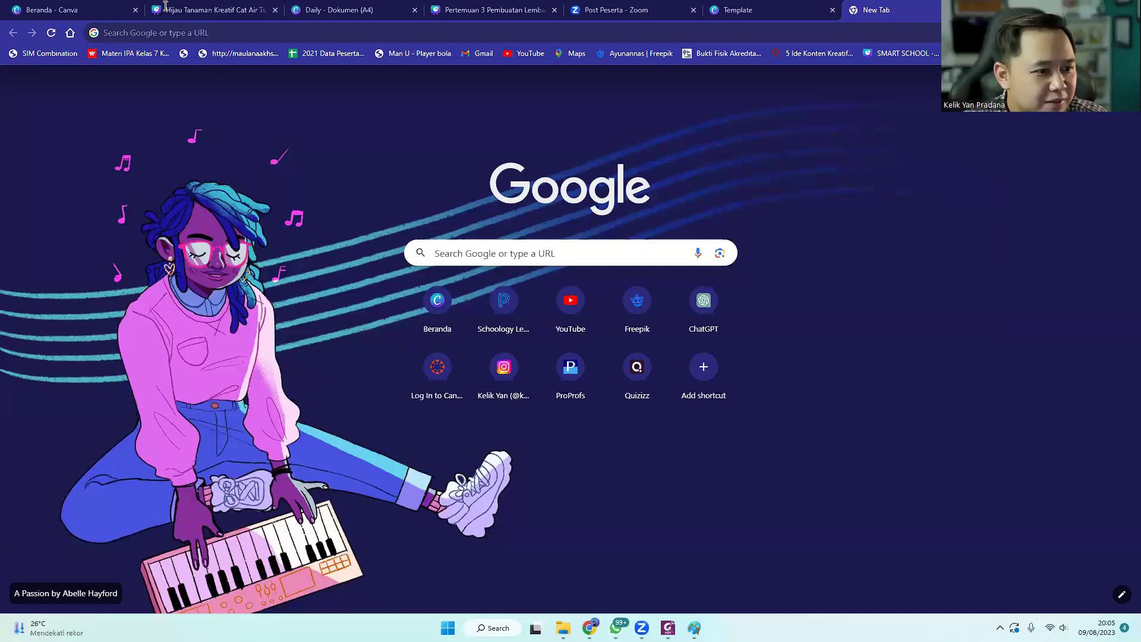
- Search Canva templates for "twibbon" in the new browser tab and start a design from the red-and-white "Dirgahayu Indonesiaku" twibbon
left_click(434, 311)
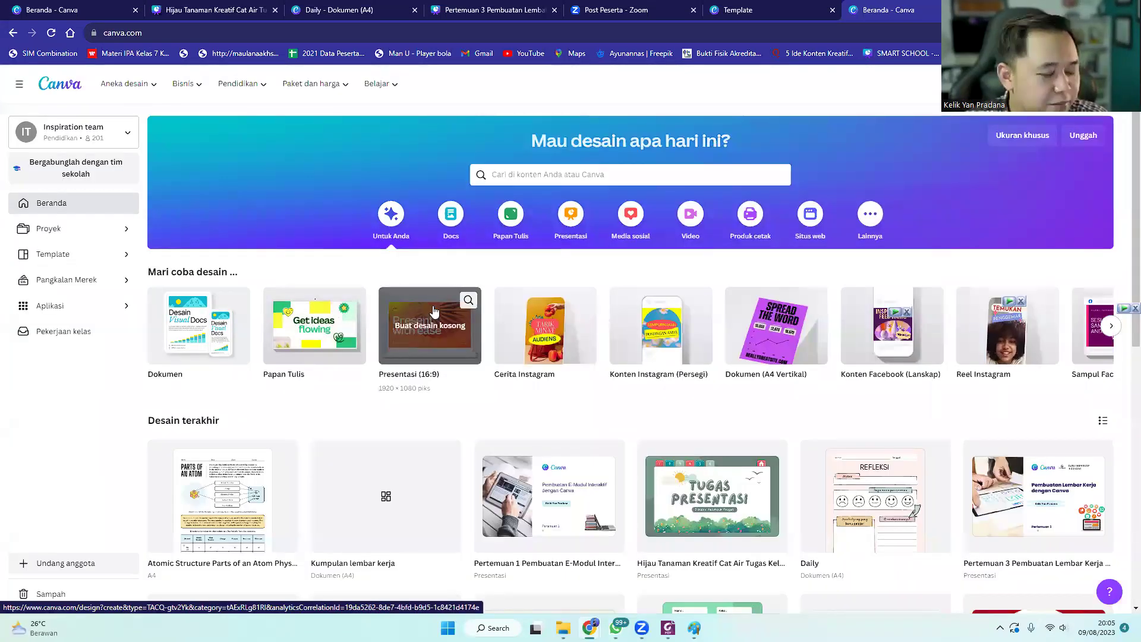
left_click(531, 169)
type("twibb")
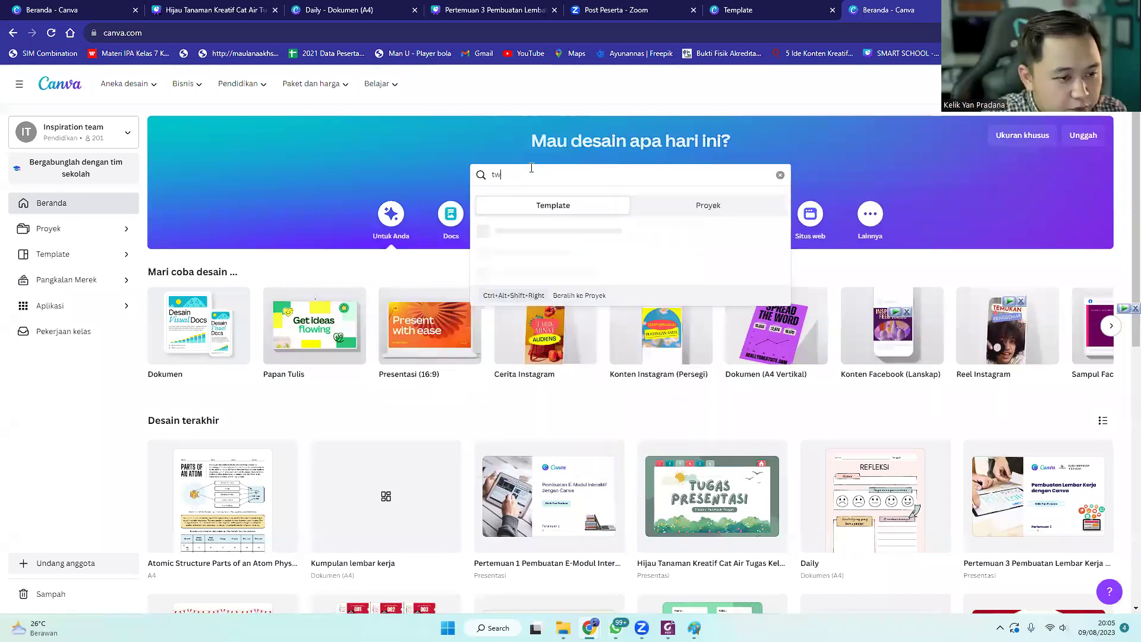
type("on")
key("Return")
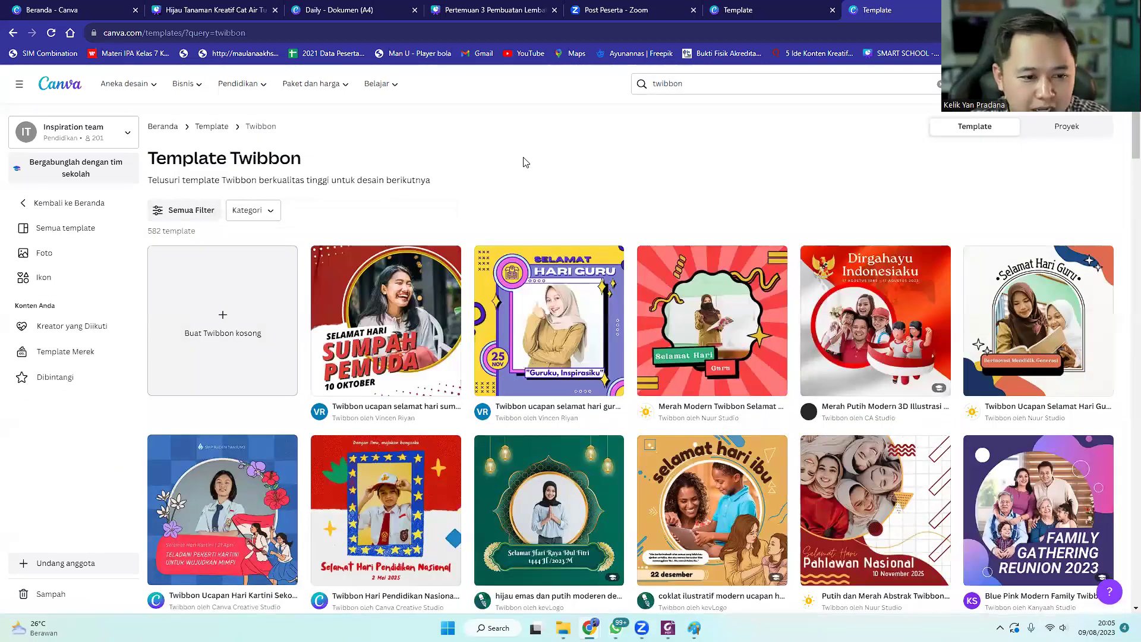
left_click(875, 329)
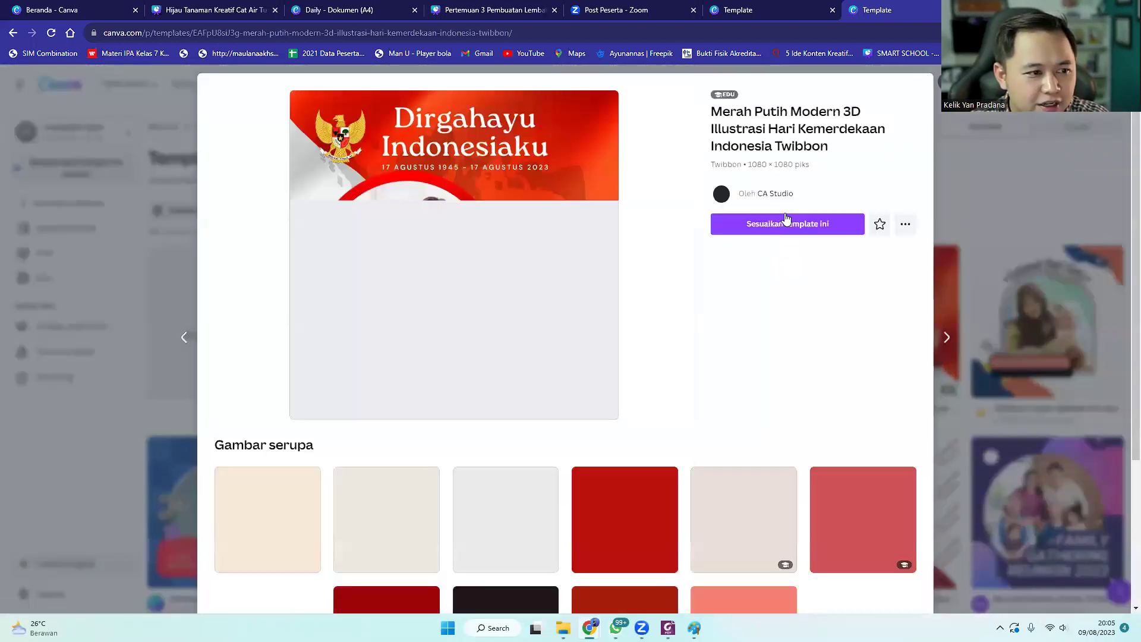
left_click(787, 224)
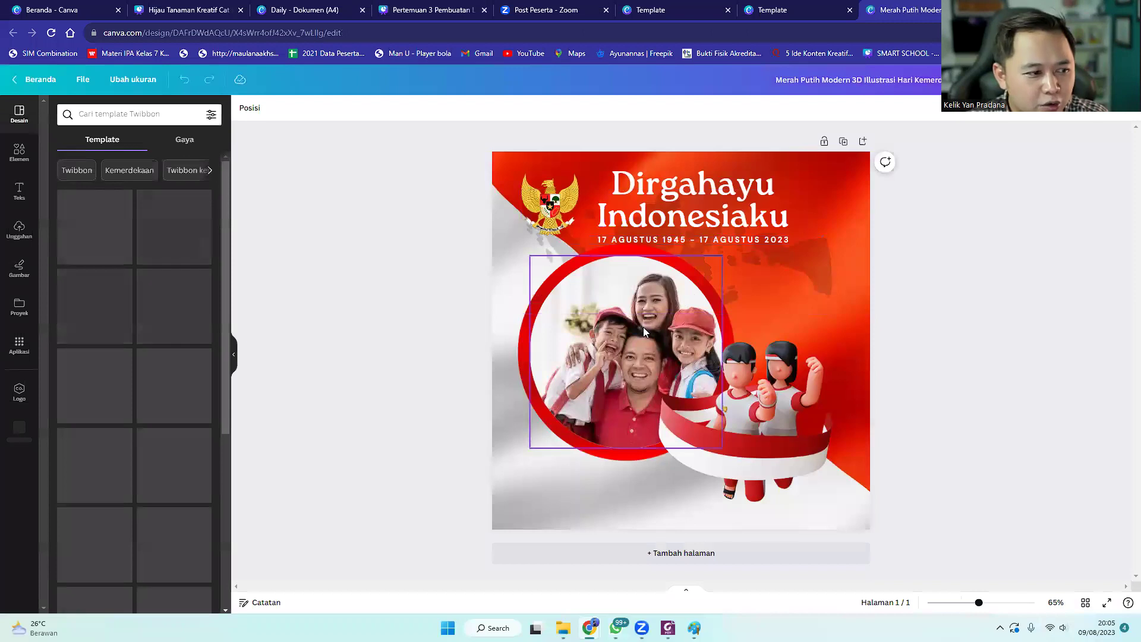
- Replace the family photo in the circular frame with the uploaded student photo, and shift it down within the frame to show the face
left_click(641, 330)
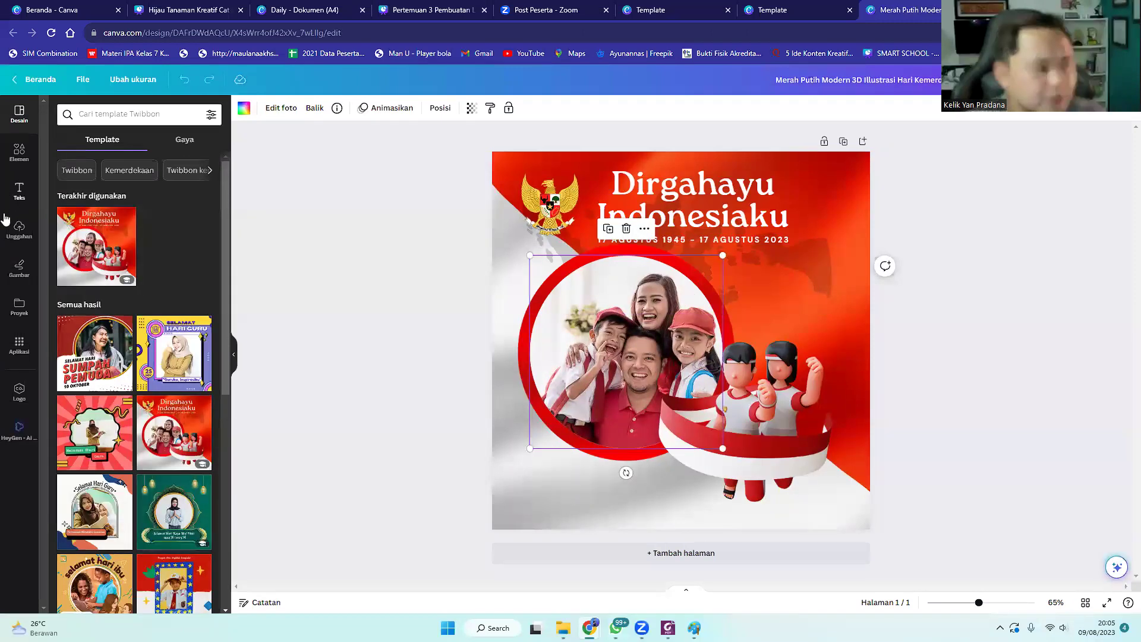
left_click(15, 228)
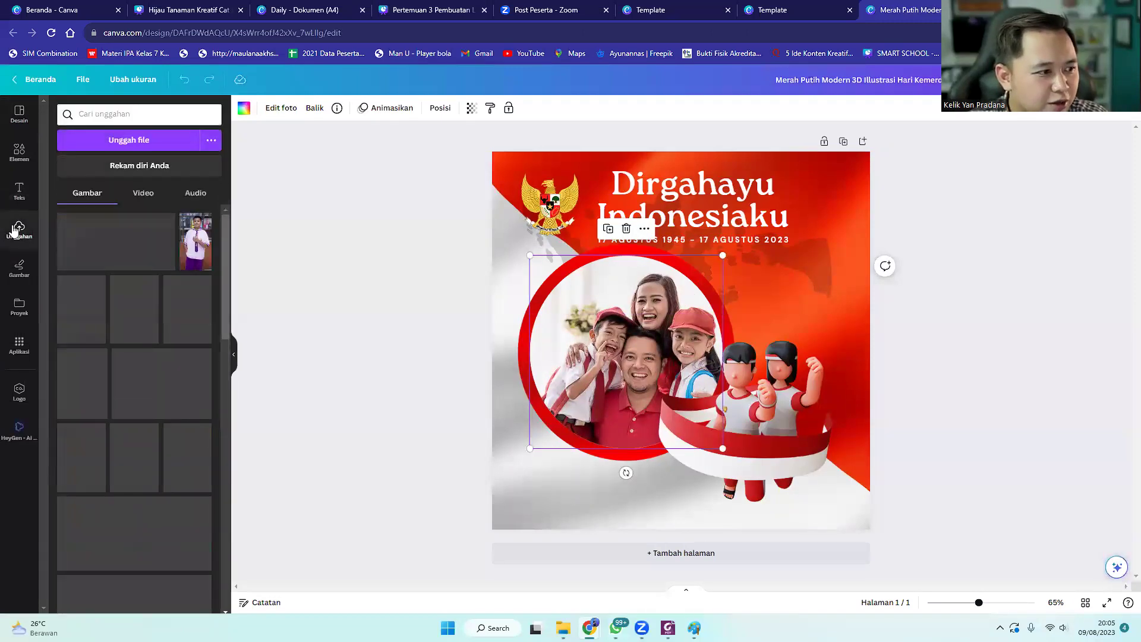
left_click(644, 303)
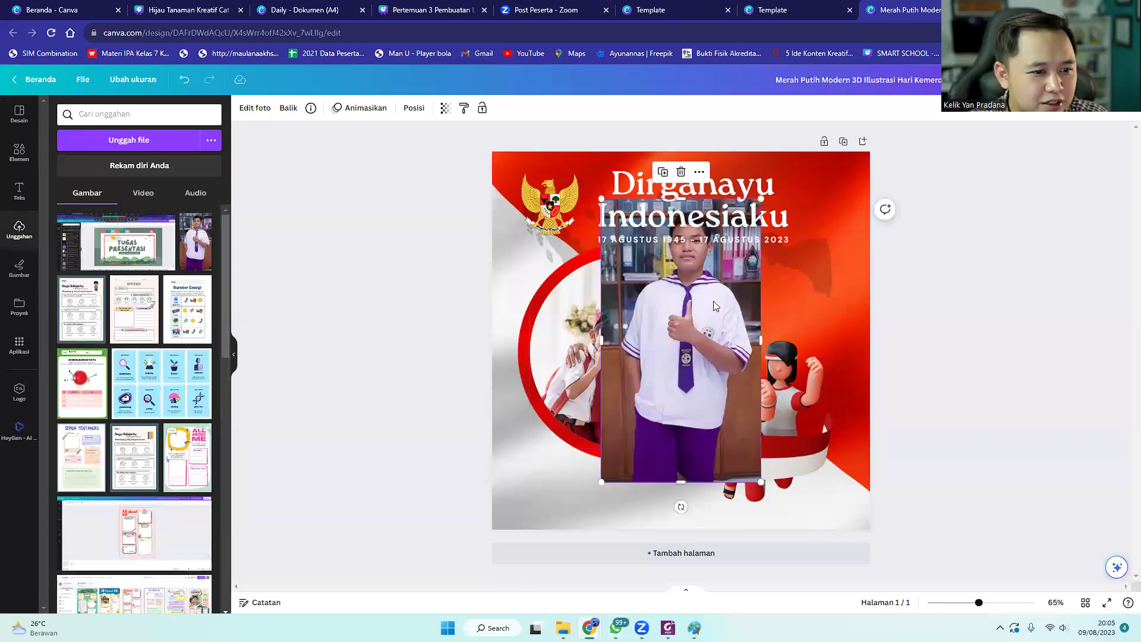
left_click_drag(661, 314, 652, 317)
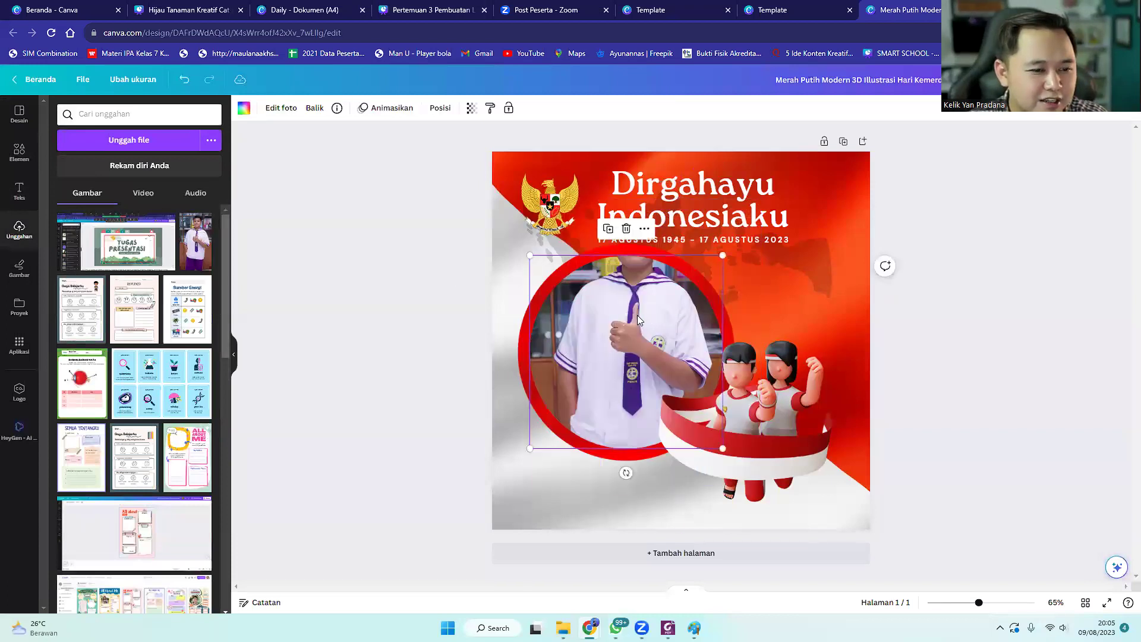
double_click(634, 318)
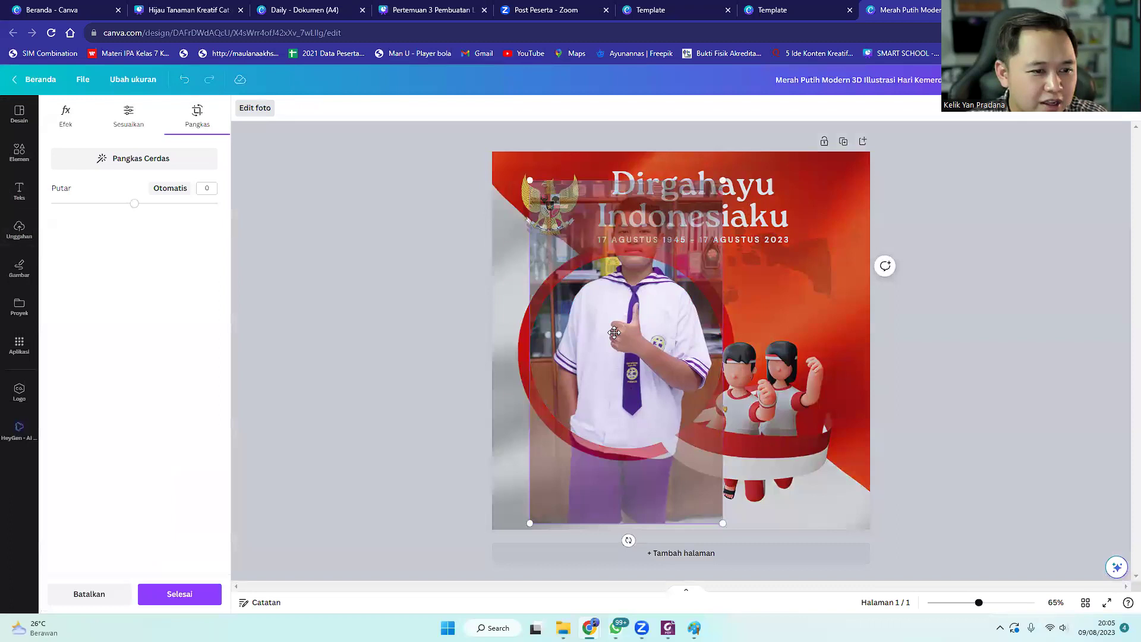
left_click_drag(615, 333, 615, 405)
left_click(1074, 415)
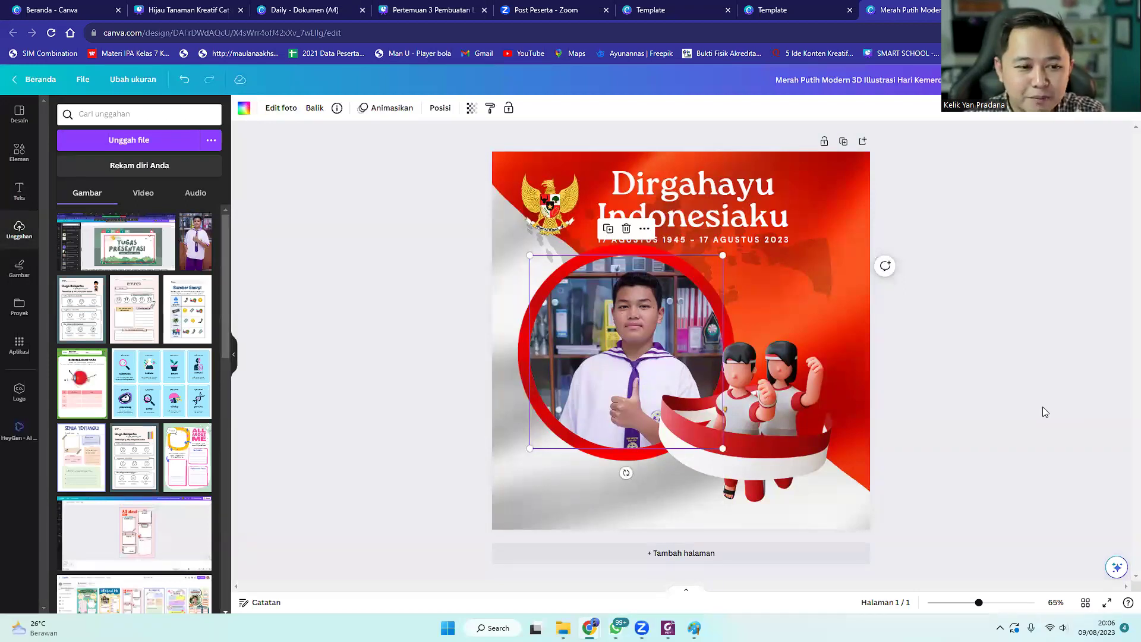
left_click(1011, 367)
- Replace the student photo in the circular frame with a solid green fill
left_click(593, 341)
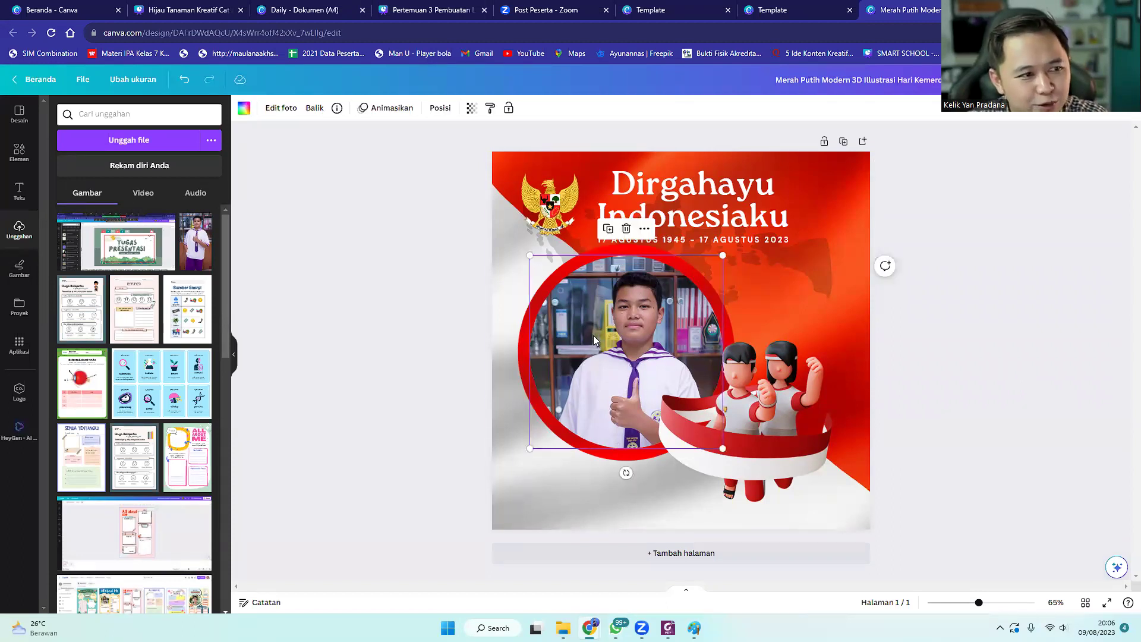
left_click(244, 110)
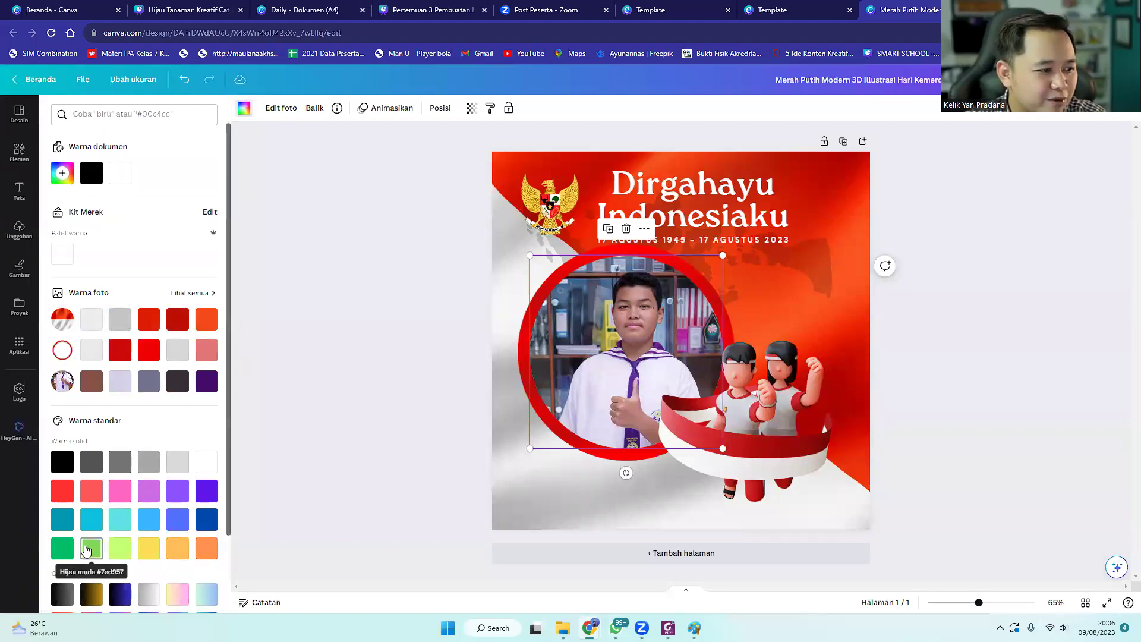
left_click(63, 548)
left_click(349, 382)
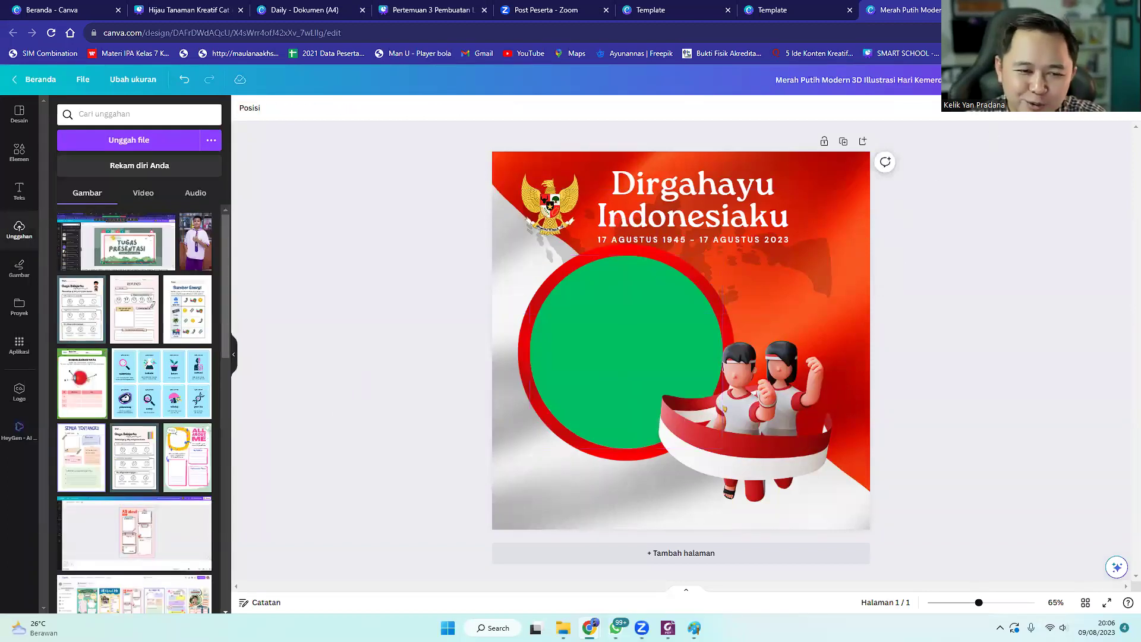
- Download the twibbon design as a PNG at size 1
left_click(1105, 80)
left_click(1009, 352)
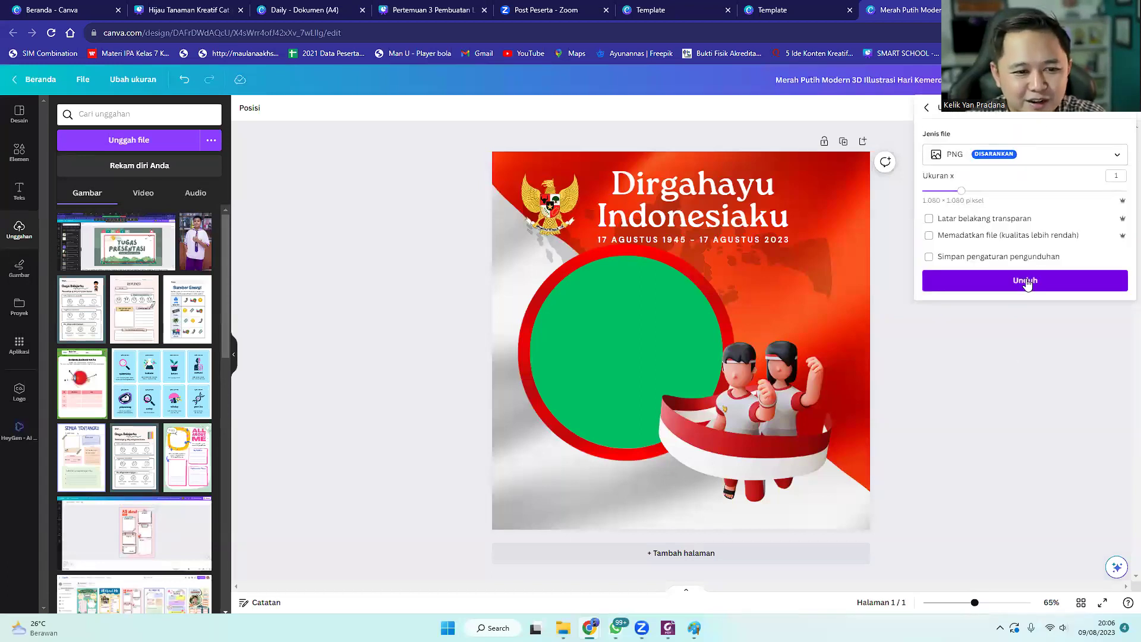
left_click(1028, 283)
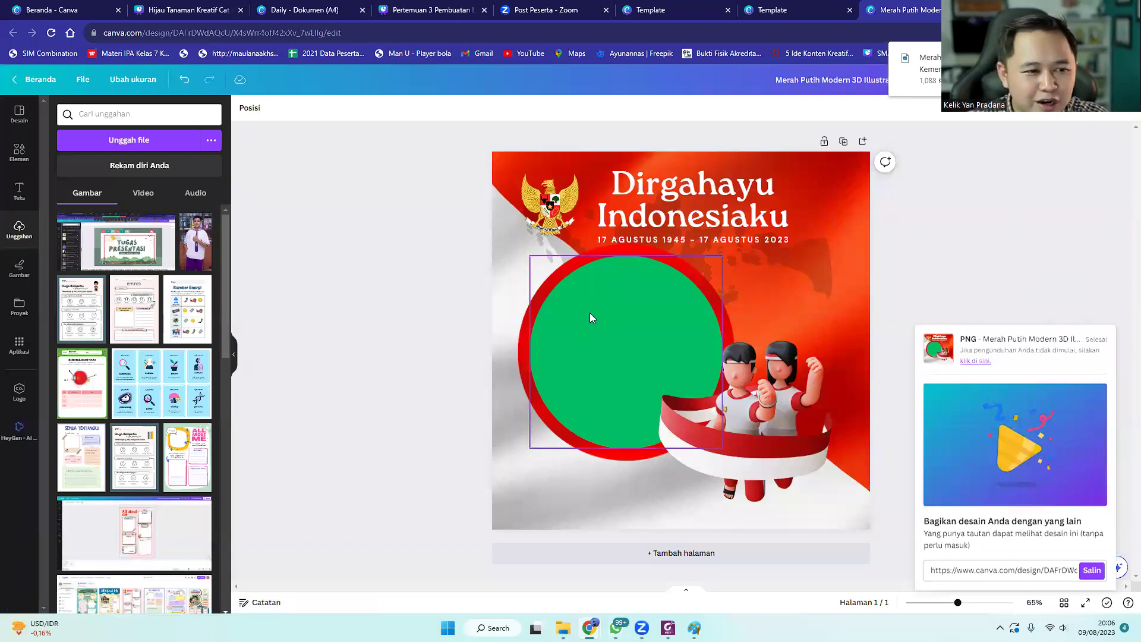
left_click(593, 326)
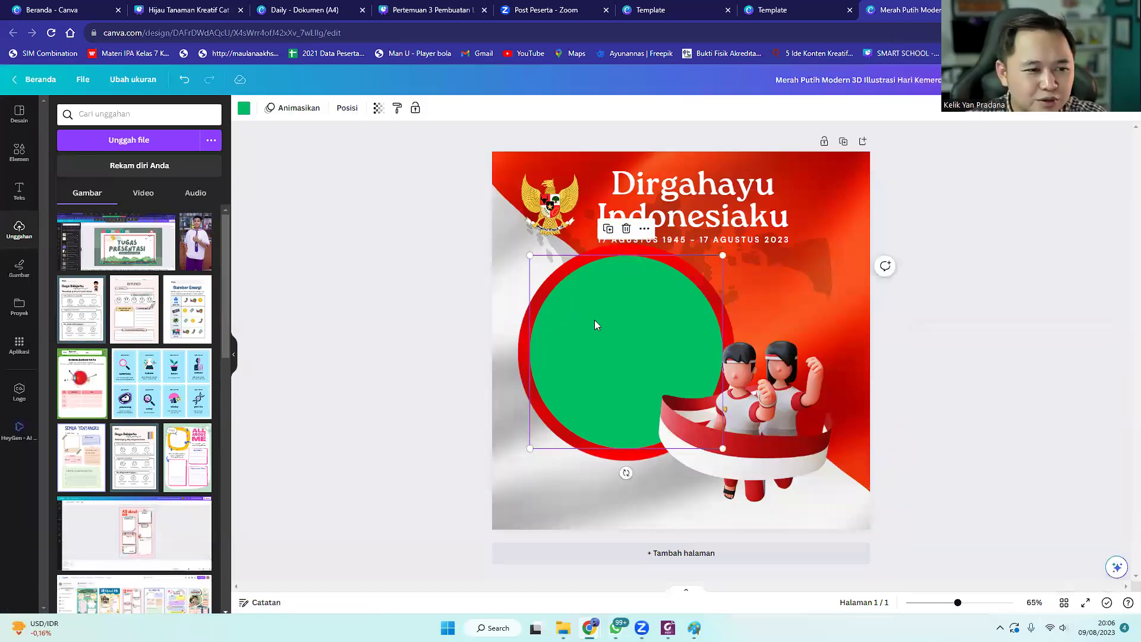
- Search Google for "remove bg" in a new browser tab and open the remove.bg site
key("ctrl+t")
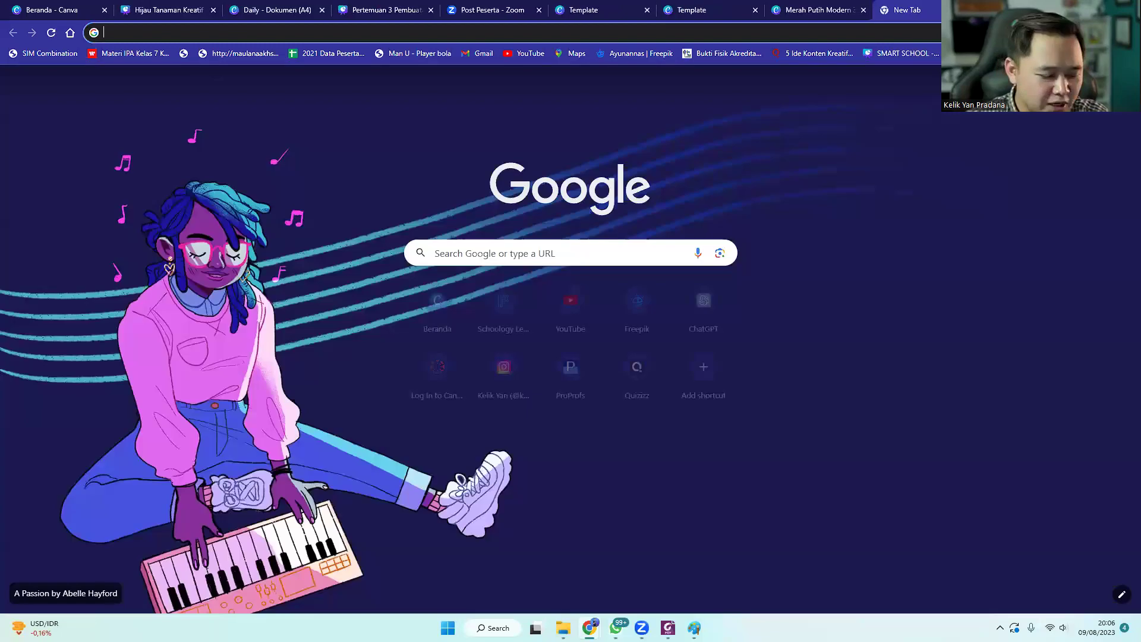
type("remo")
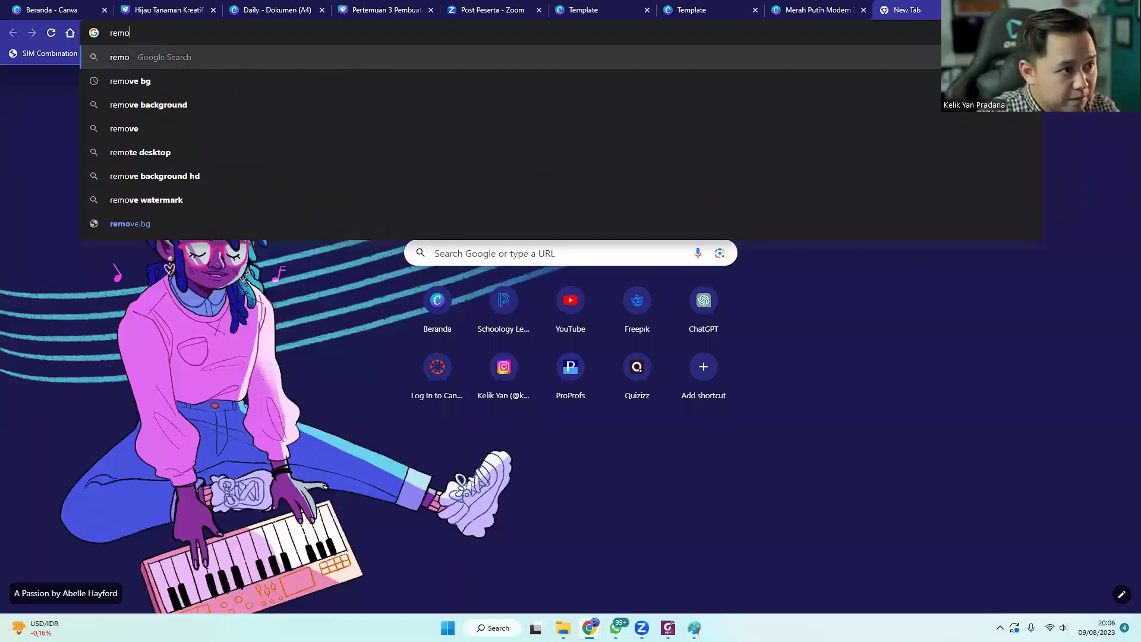
key("Down")
key("Return")
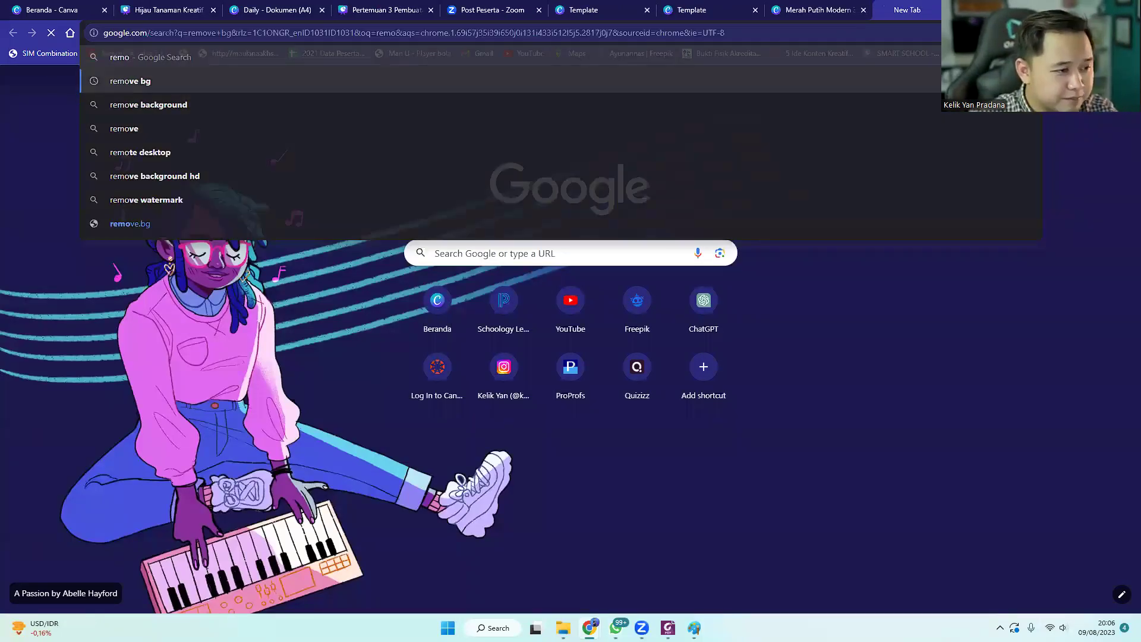
left_click(318, 217)
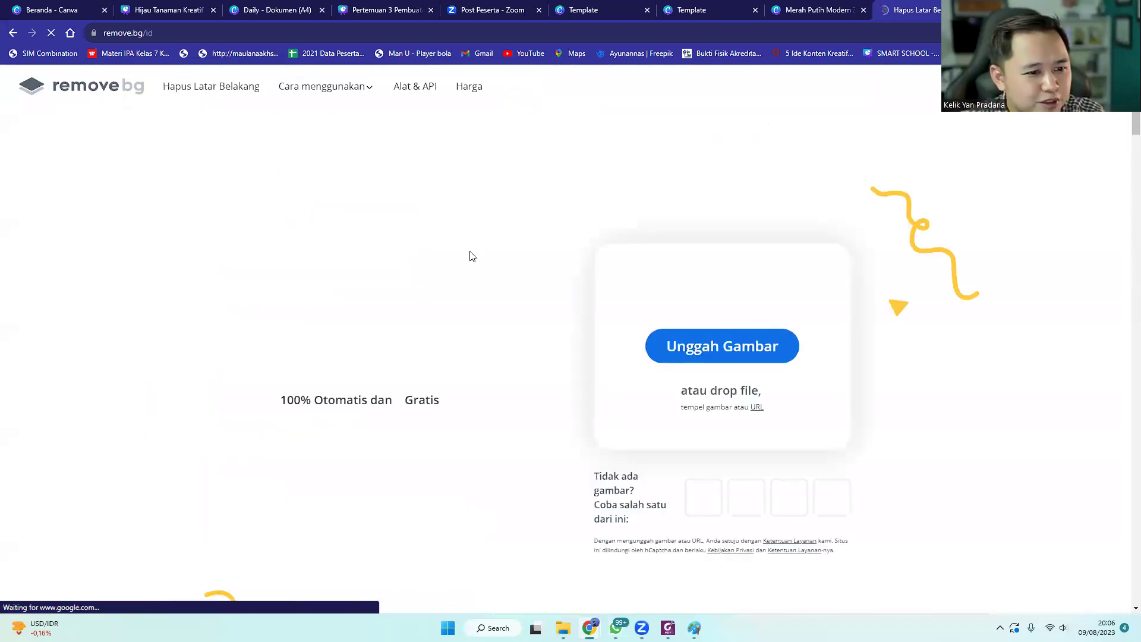
- Try to remove the background of the downloaded twibbon PNG by uploading it from the Downloads folder
left_click(690, 351)
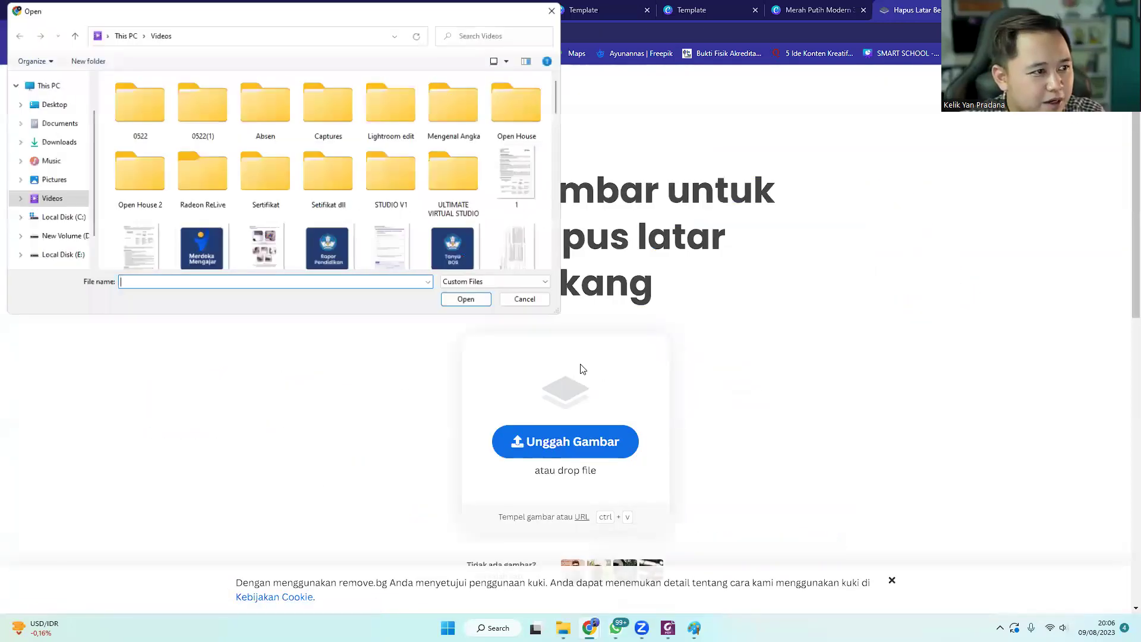
left_click(57, 142)
double_click(112, 133)
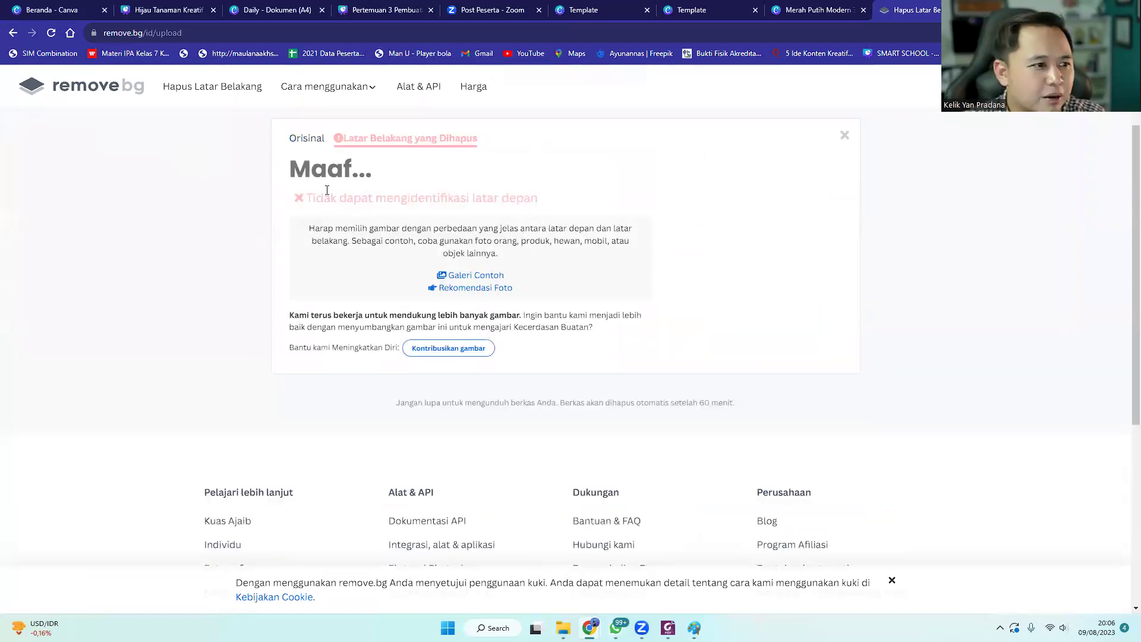
- Check the original image on remove.bg, discard that result and open the removal.ai site from the earlier Google results
left_click(305, 138)
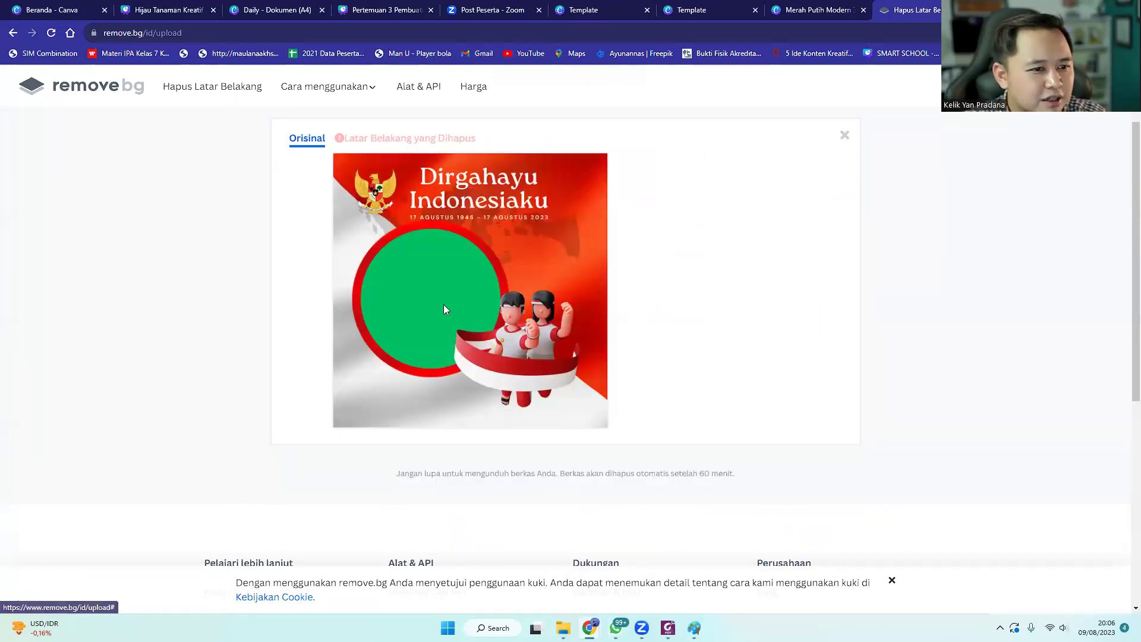
left_click(844, 139)
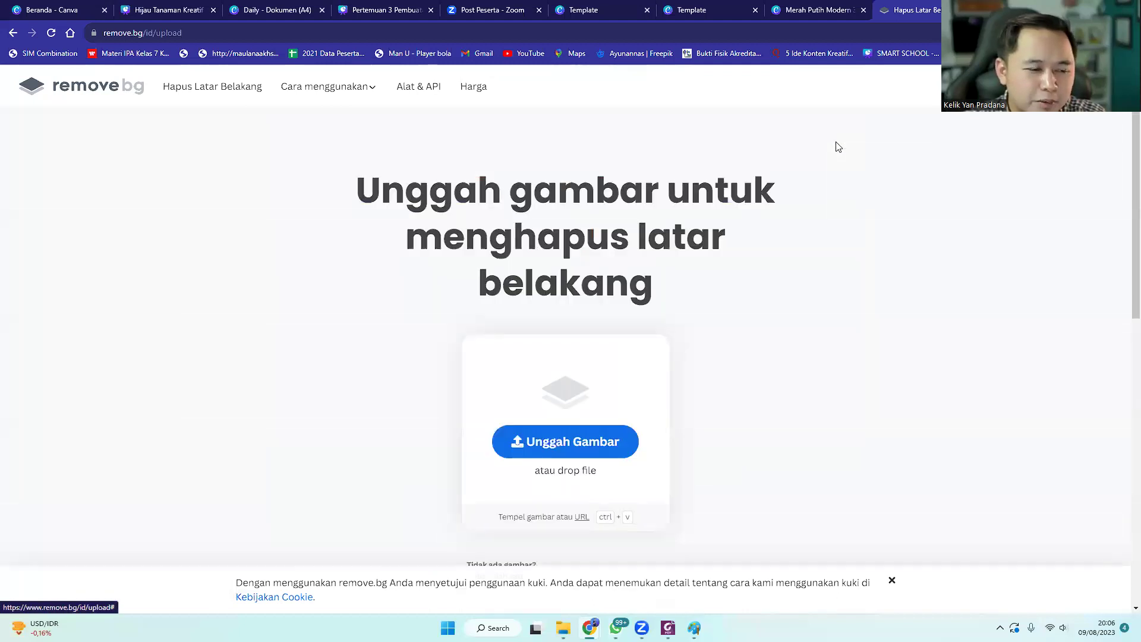
left_click(903, 32)
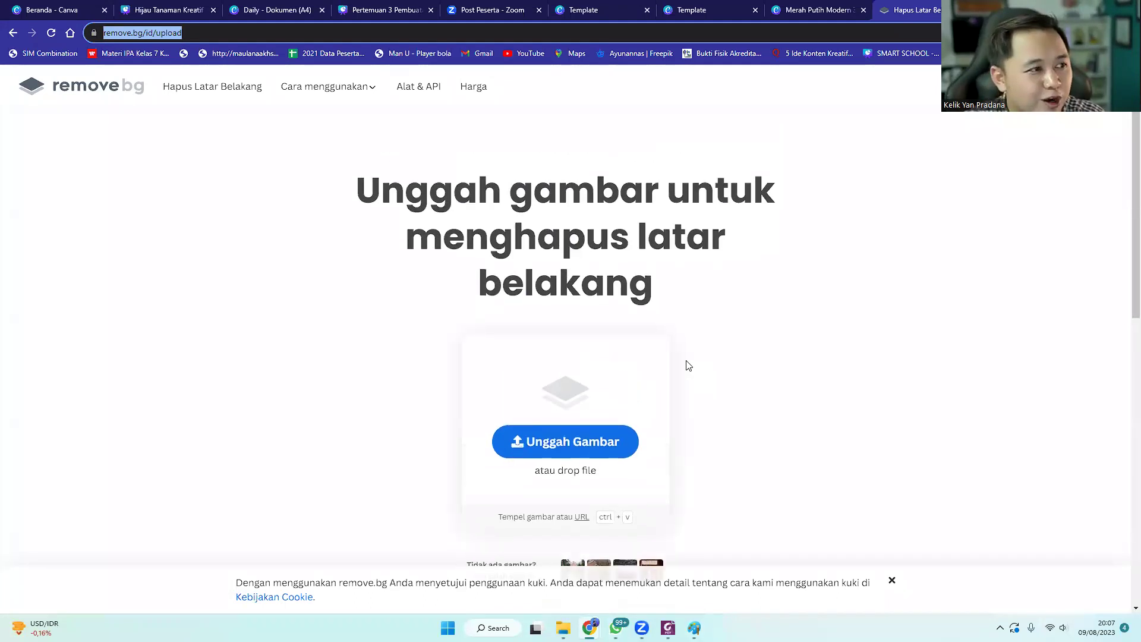
left_click(13, 34)
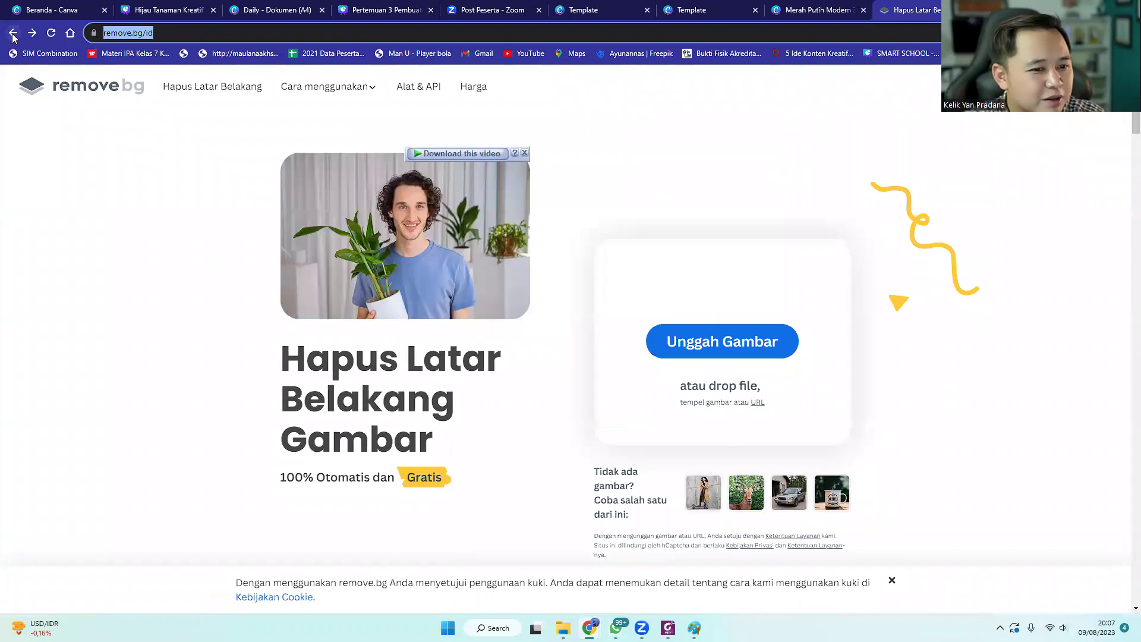
left_click(13, 34)
scroll(355, 456, "down", 1)
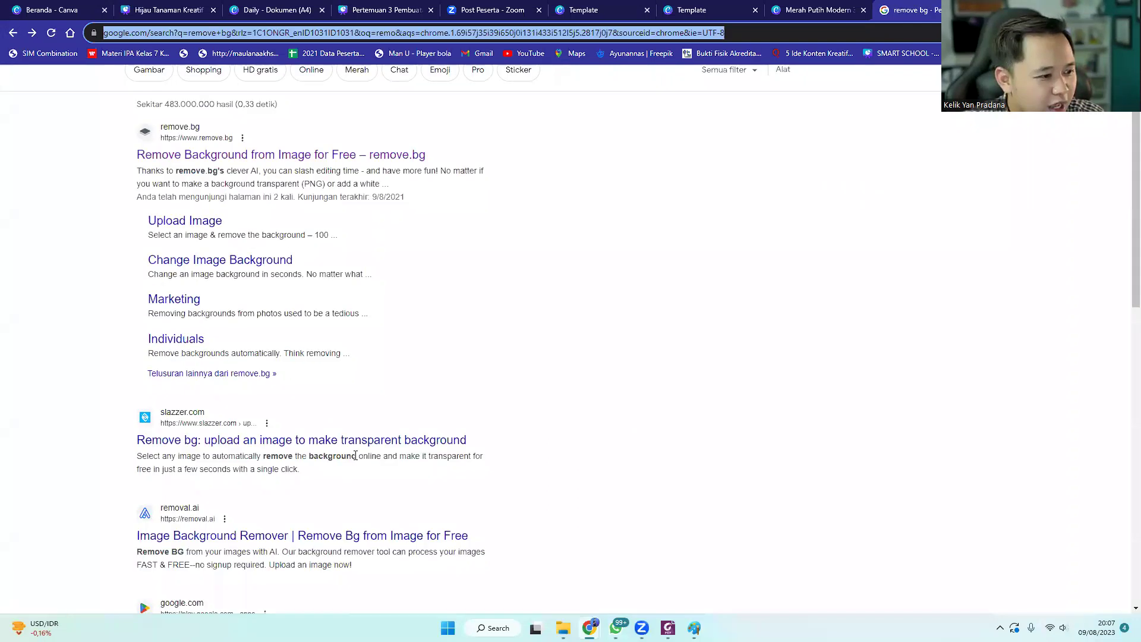
left_click(321, 537)
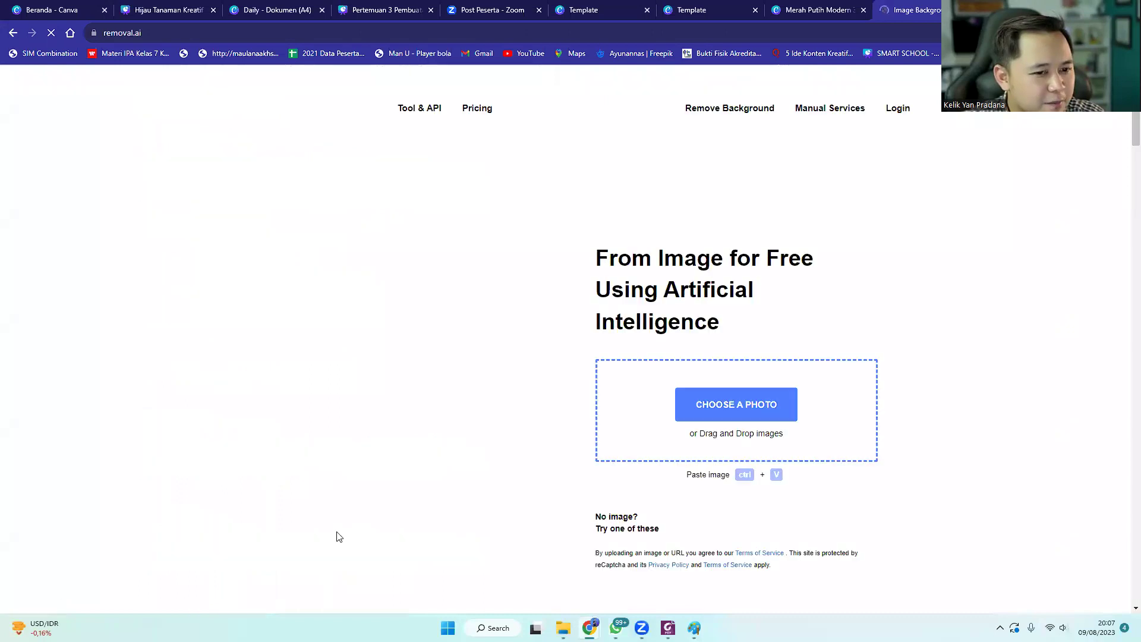
- Upload the twibbon PNG from the Downloads folder to removal.ai and view its removed-background version
left_click(701, 371)
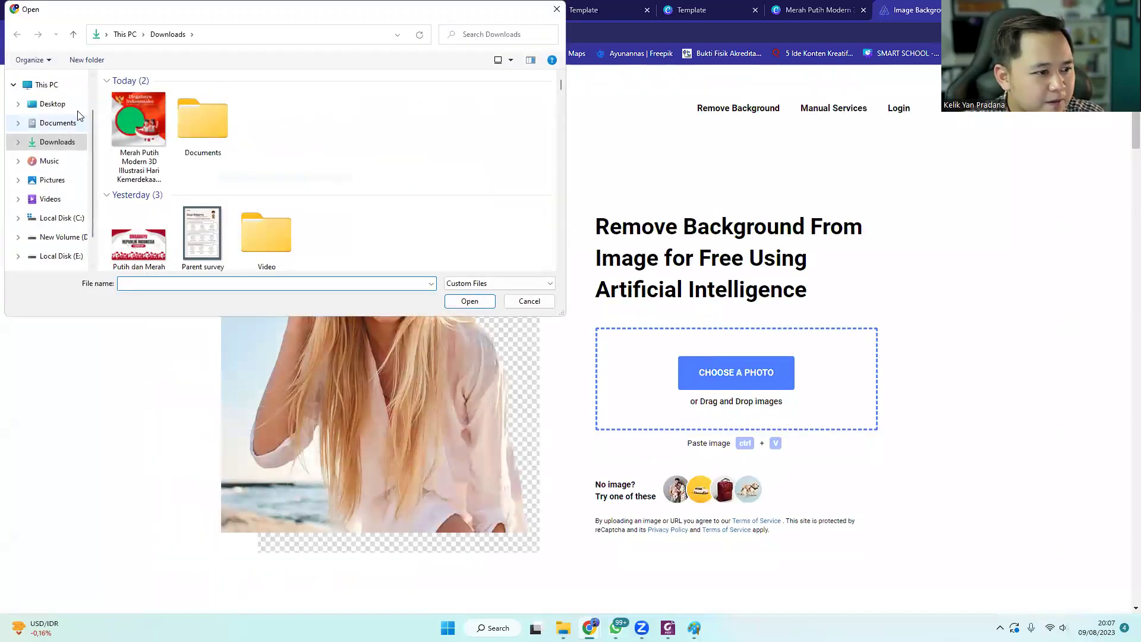
double_click(132, 120)
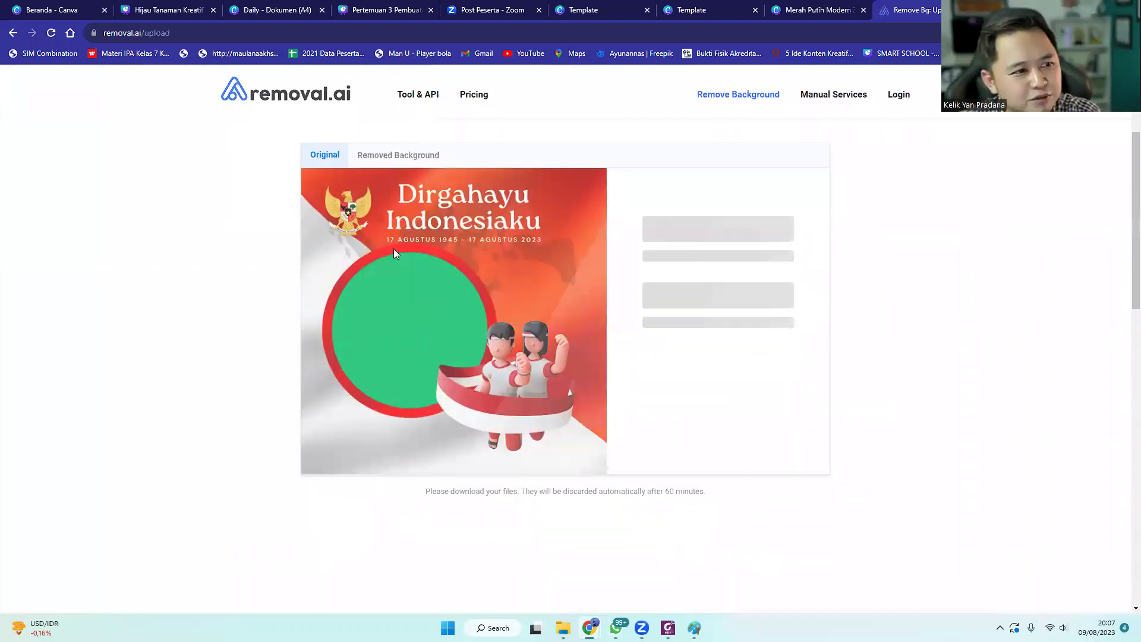
left_click(397, 155)
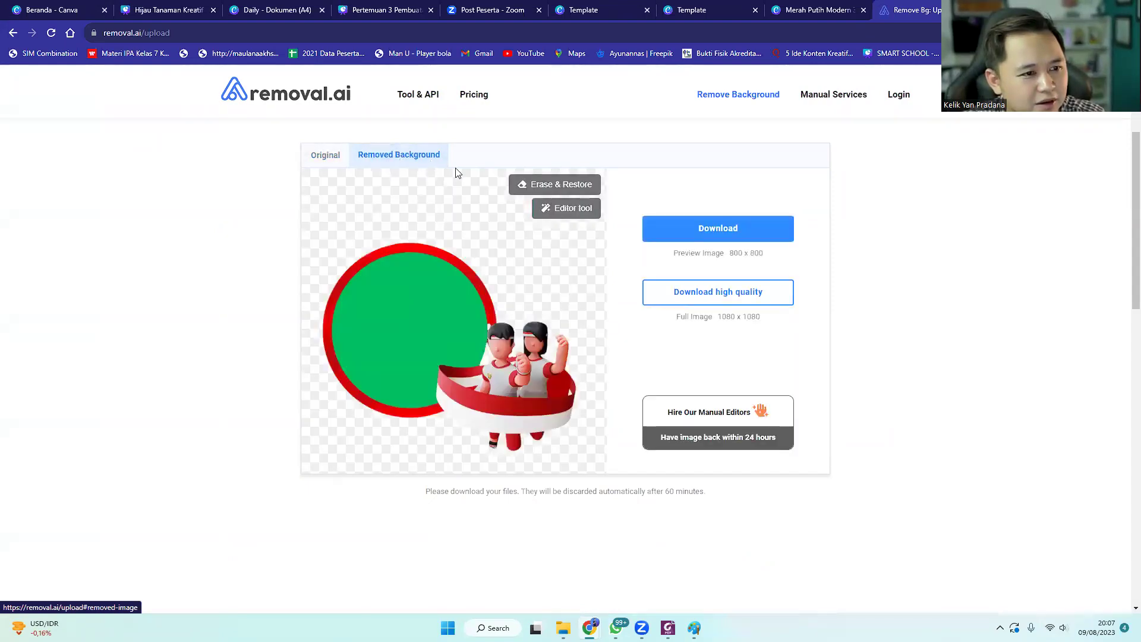
left_click(560, 188)
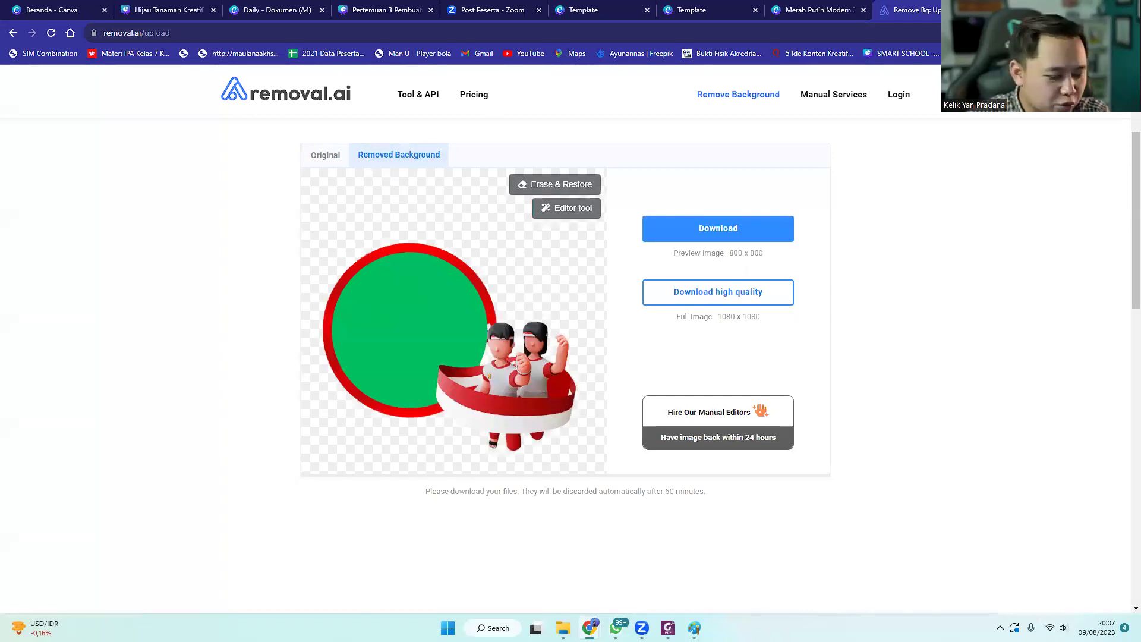
- Open the twibbonize.com/gelarkaryap5tmg campaign in a new browser tab and view its twibbon frame
key("ctrl+t")
type("tw")
key("Return")
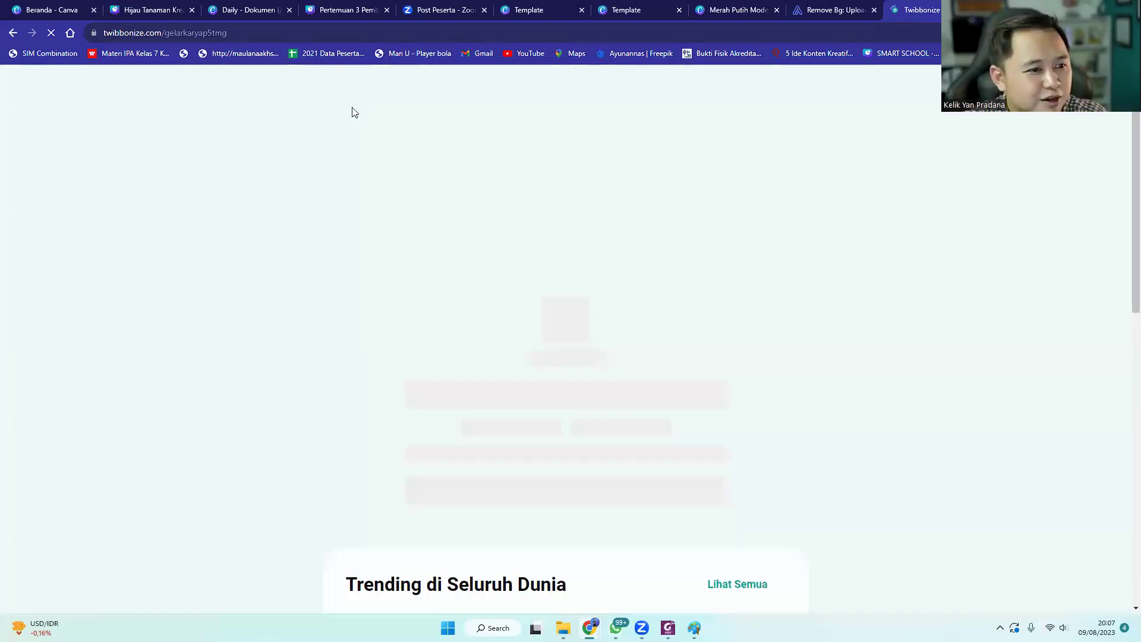
scroll(573, 390, "down", 2)
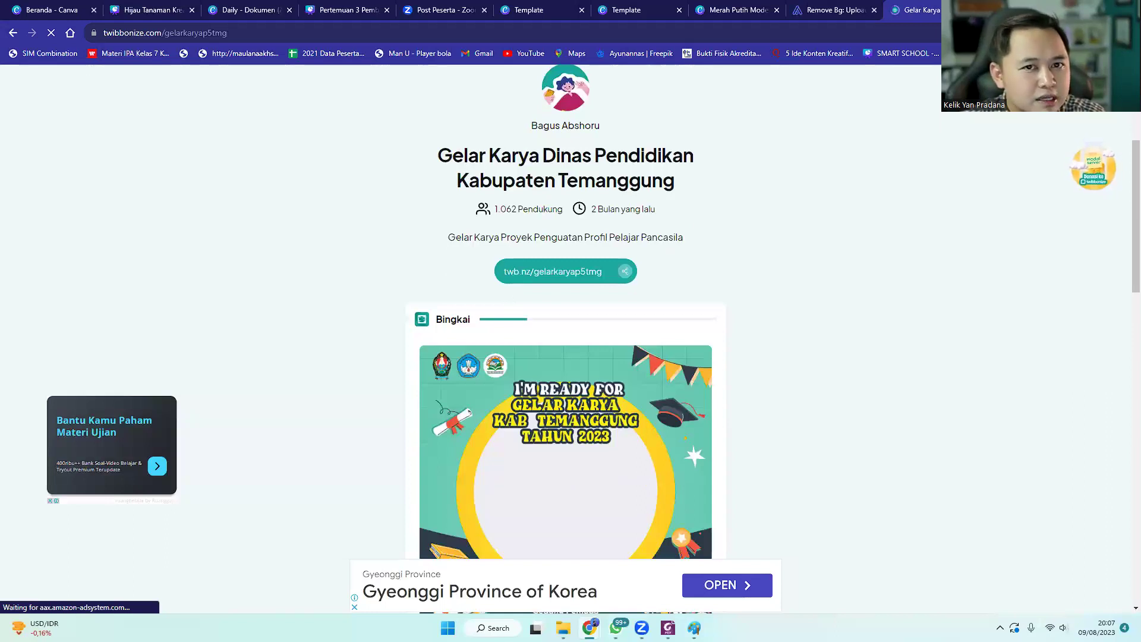
- Return to the Canva twibbon design and fill the circular frame with the uploaded heart-gesture student photo, repositioned to show the whole face
left_click(1098, 9)
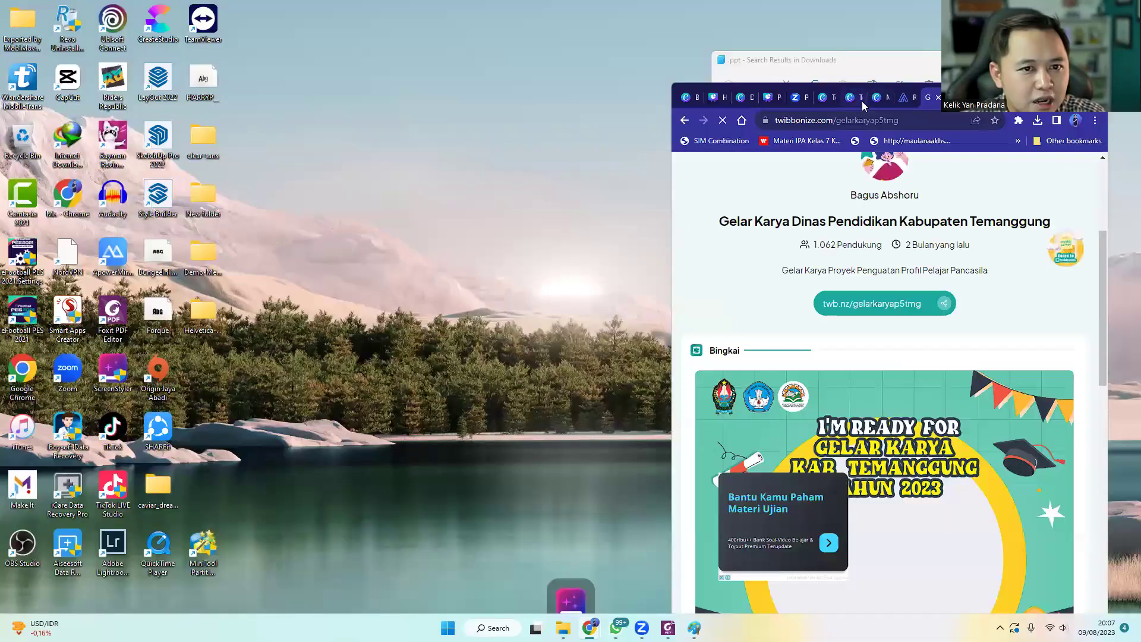
left_click(873, 99)
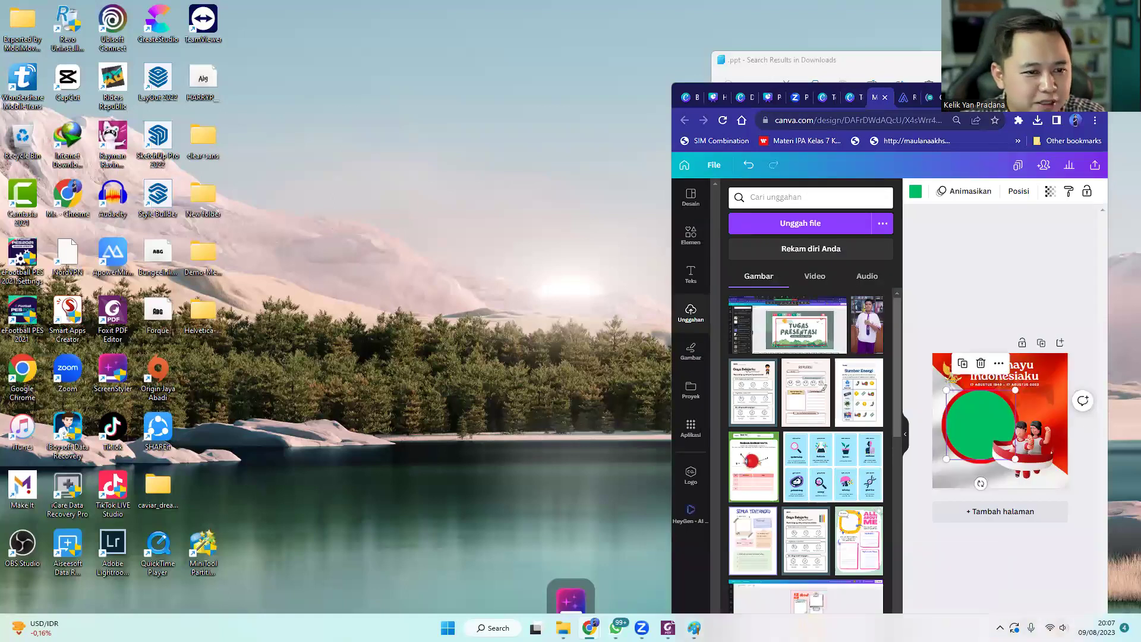
left_click(1067, 97)
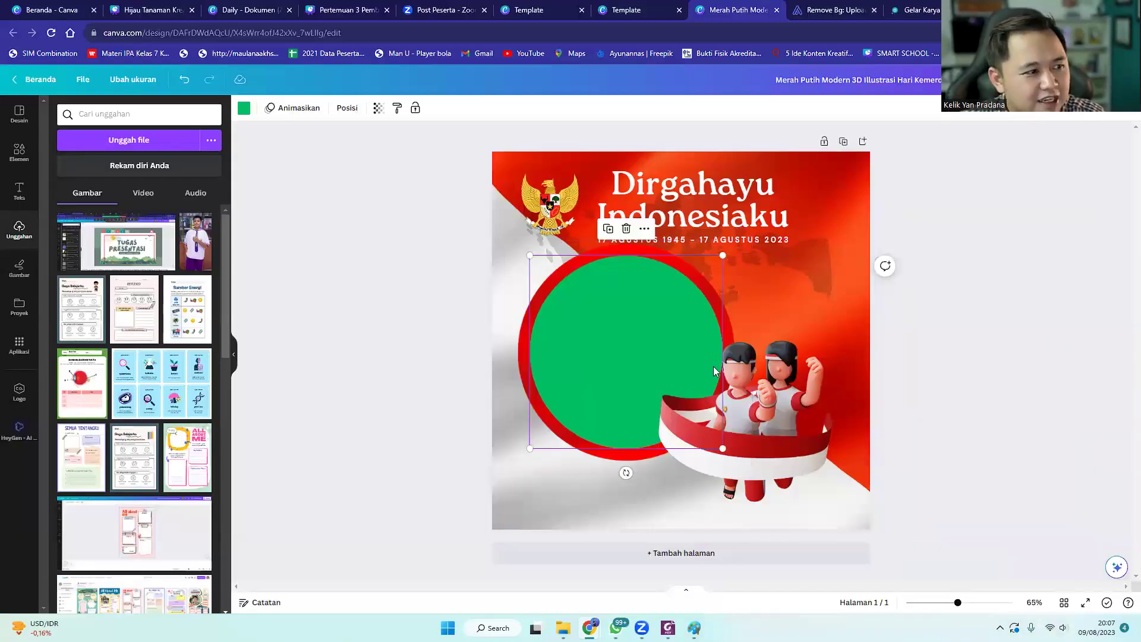
left_click(506, 303)
scroll(128, 359, "down", 10)
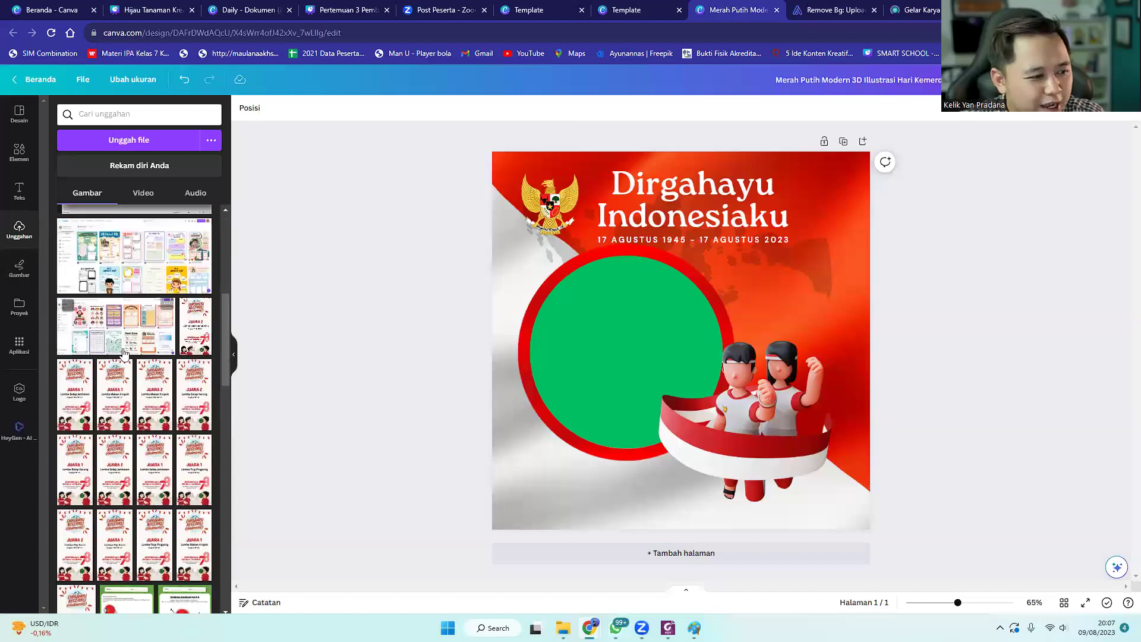
scroll(127, 358, "down", 3)
left_click(143, 410)
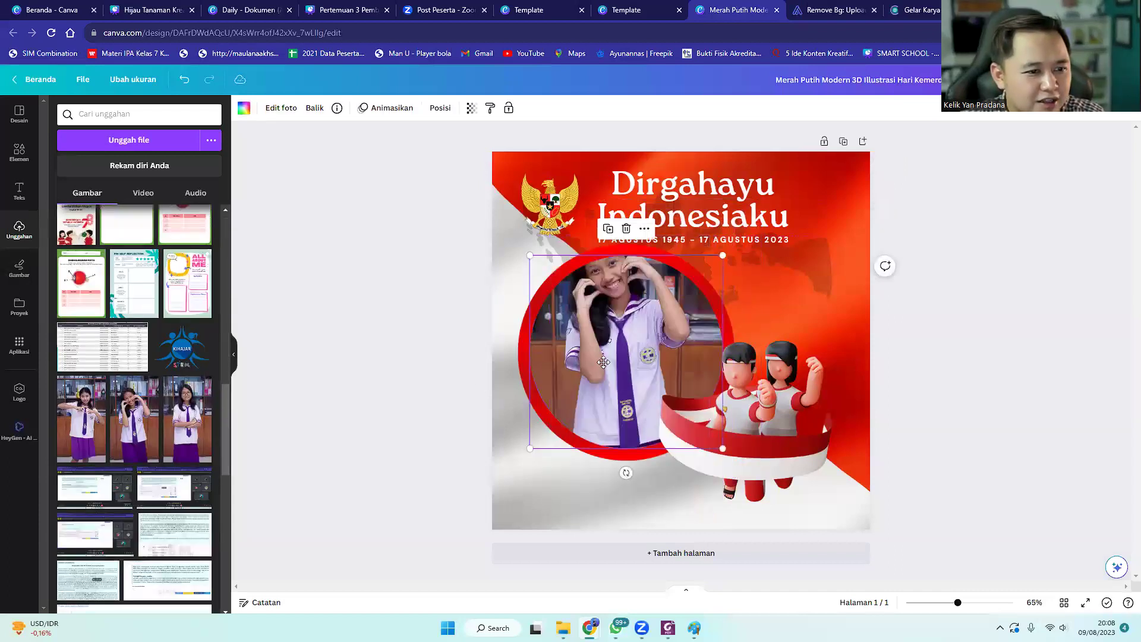
double_click(621, 330)
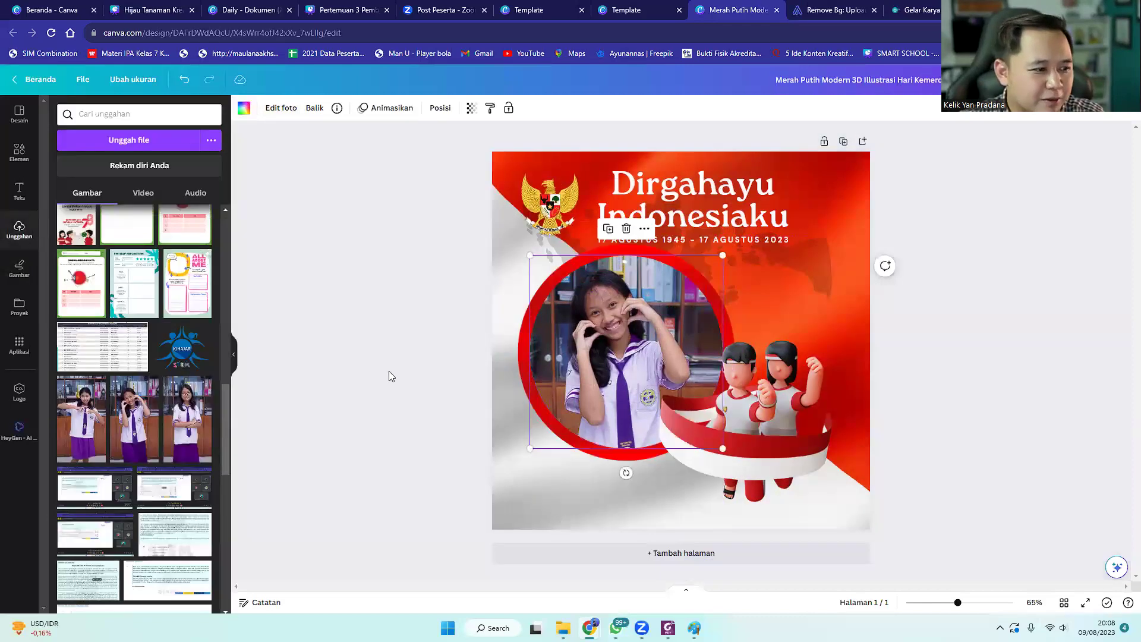
- Add a blank second page to the twibbon design
scroll(220, 405, "down", 2)
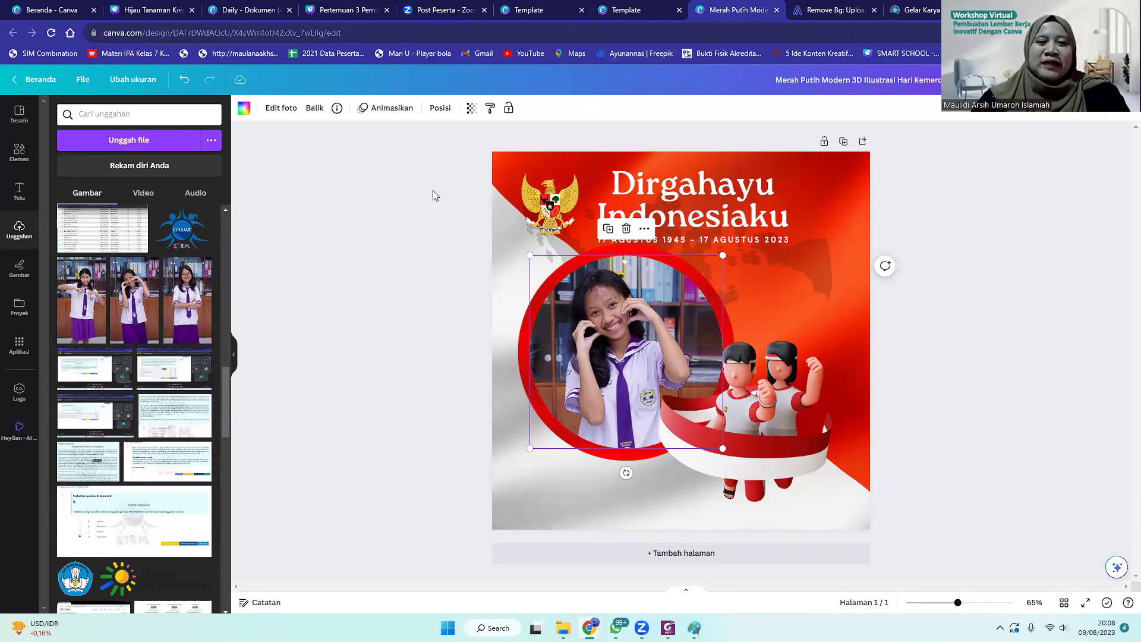
left_click(369, 289)
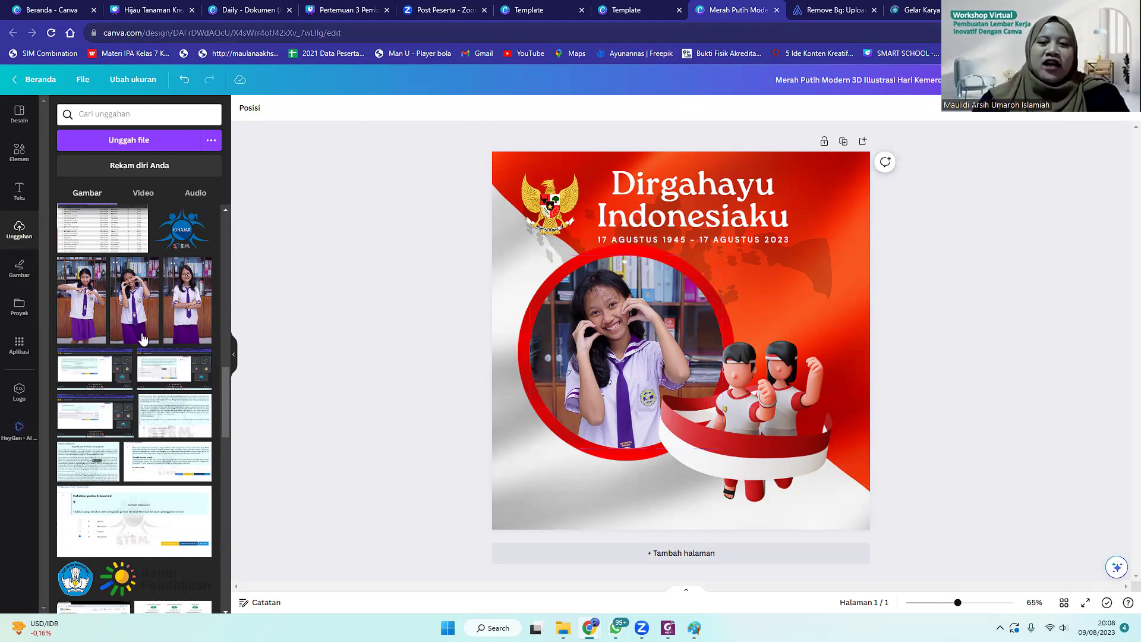
scroll(166, 331, "down", 10)
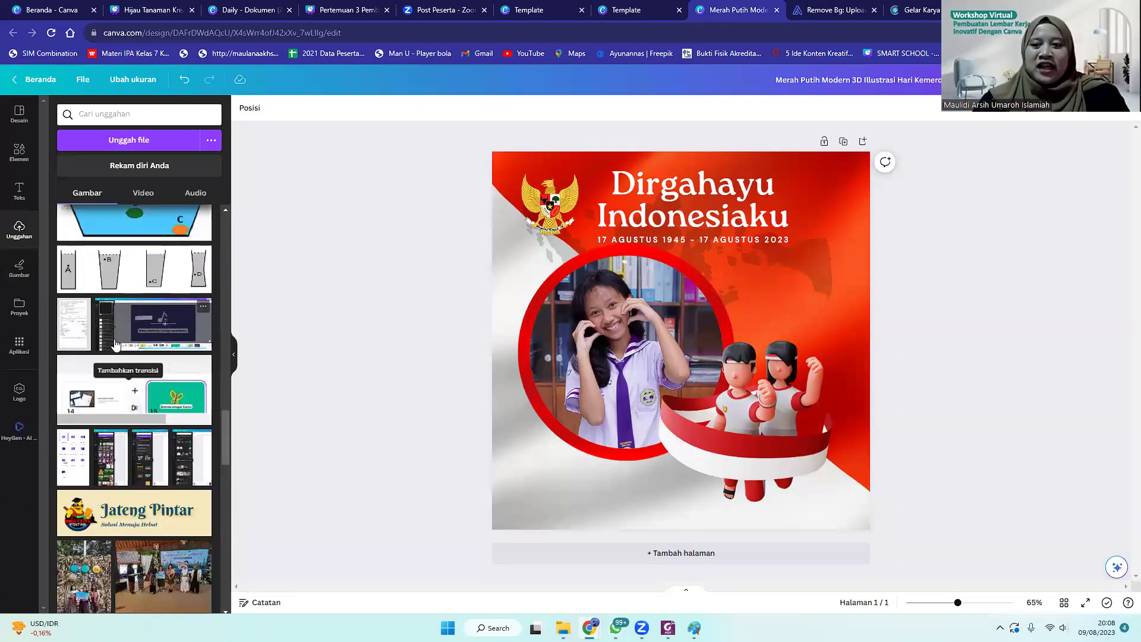
scroll(116, 345, "down", 3)
scroll(116, 343, "down", 3)
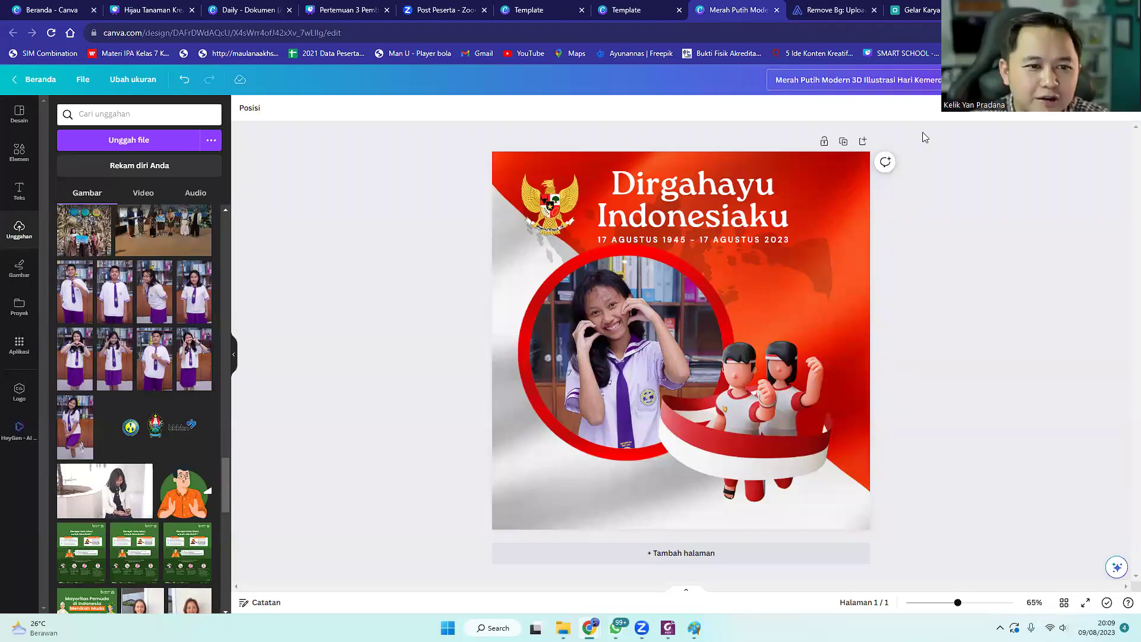
left_click(734, 553)
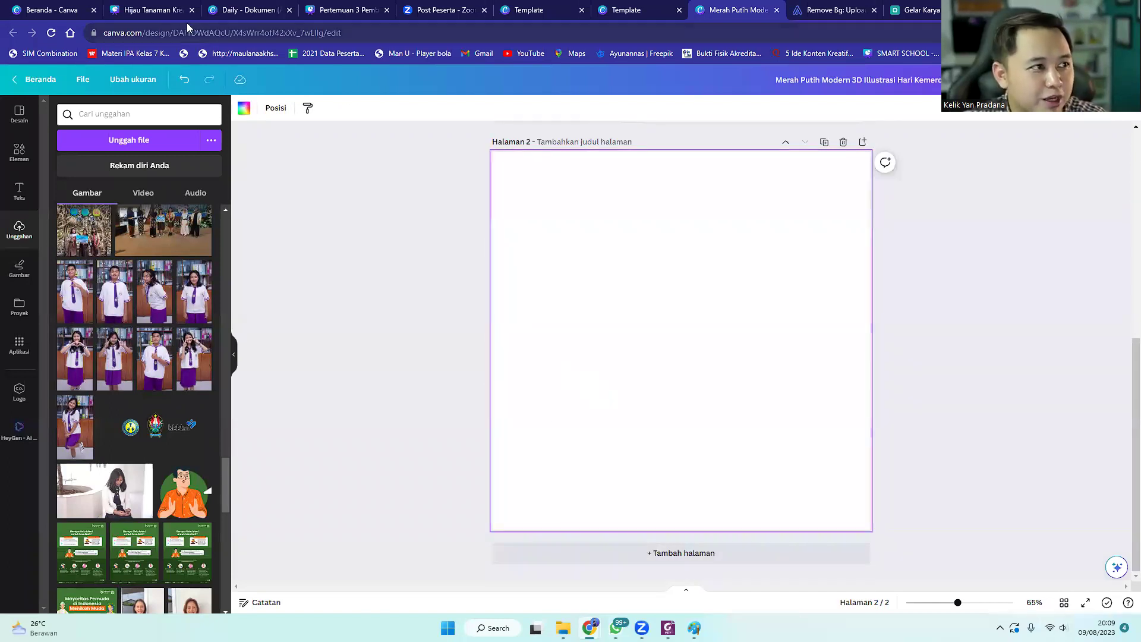
- Search Canva's templates for "kolase" from the home page
left_click(170, 12)
left_click(51, 10)
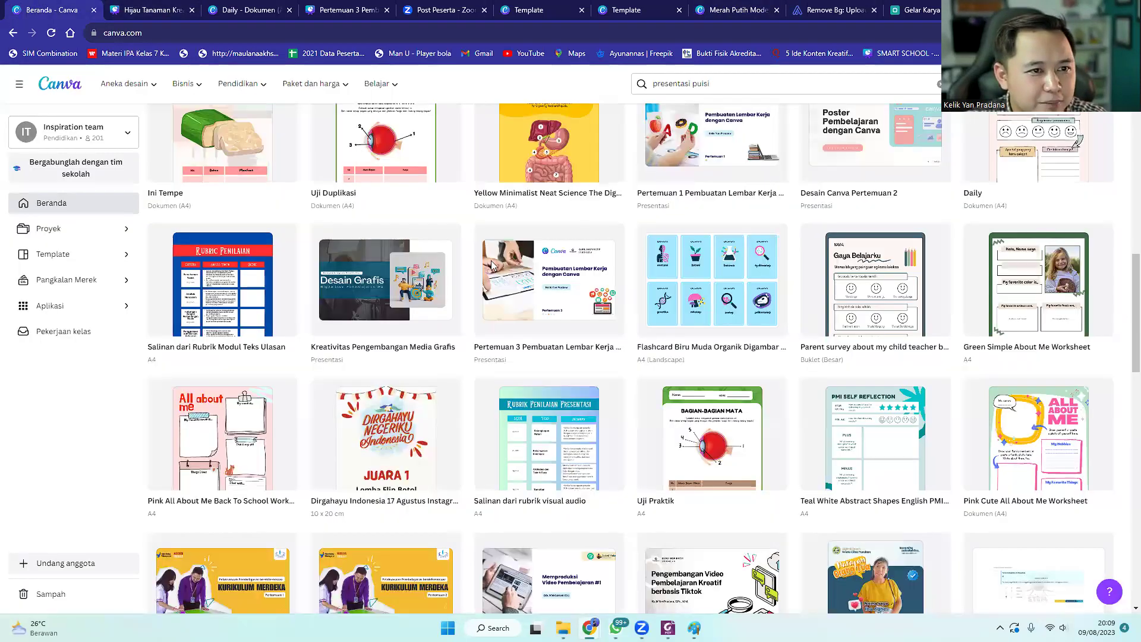
scroll(597, 302, "up", 15)
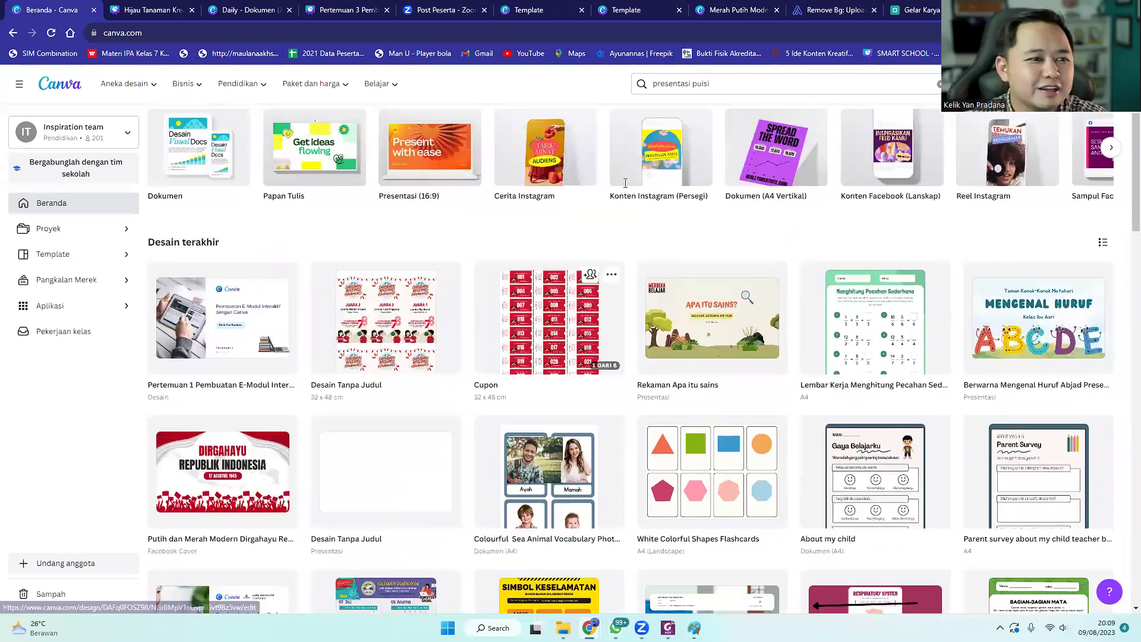
left_click(473, 176)
type("kolase")
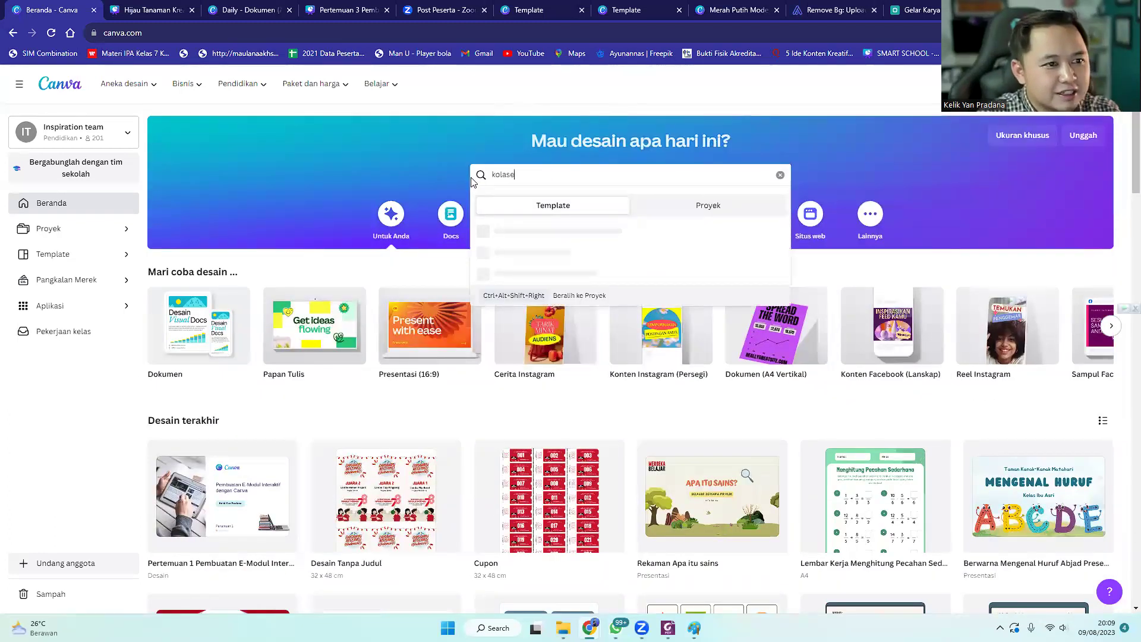
key("Return")
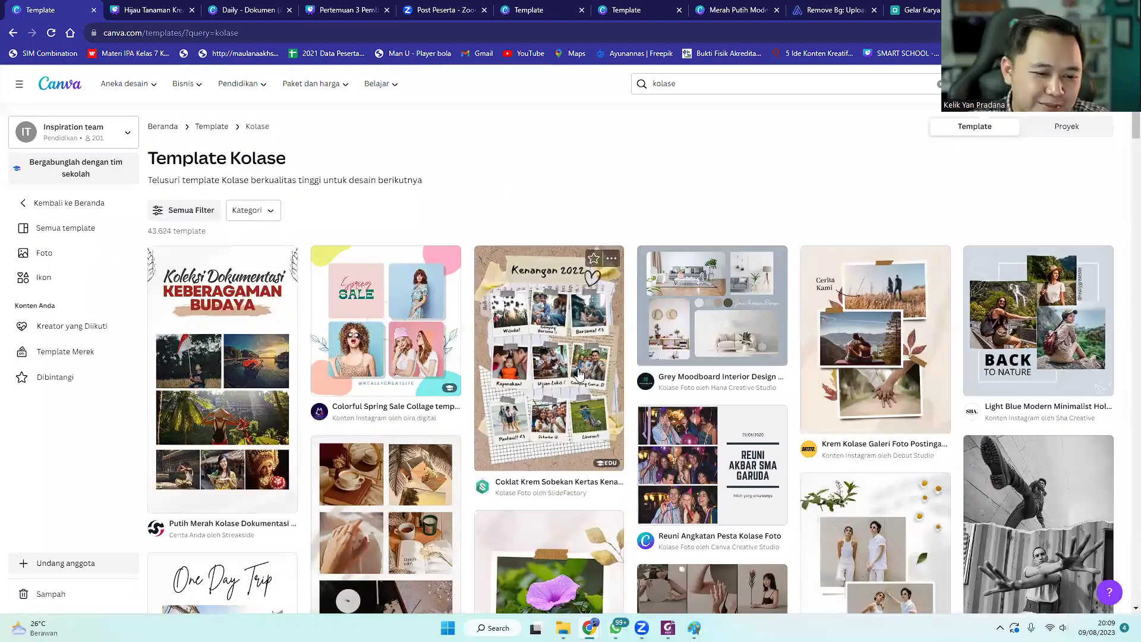
- Browse the collage templates and create a design from the White Aesthetic Photo Collage Happy Sunday template
scroll(578, 375, "down", 5)
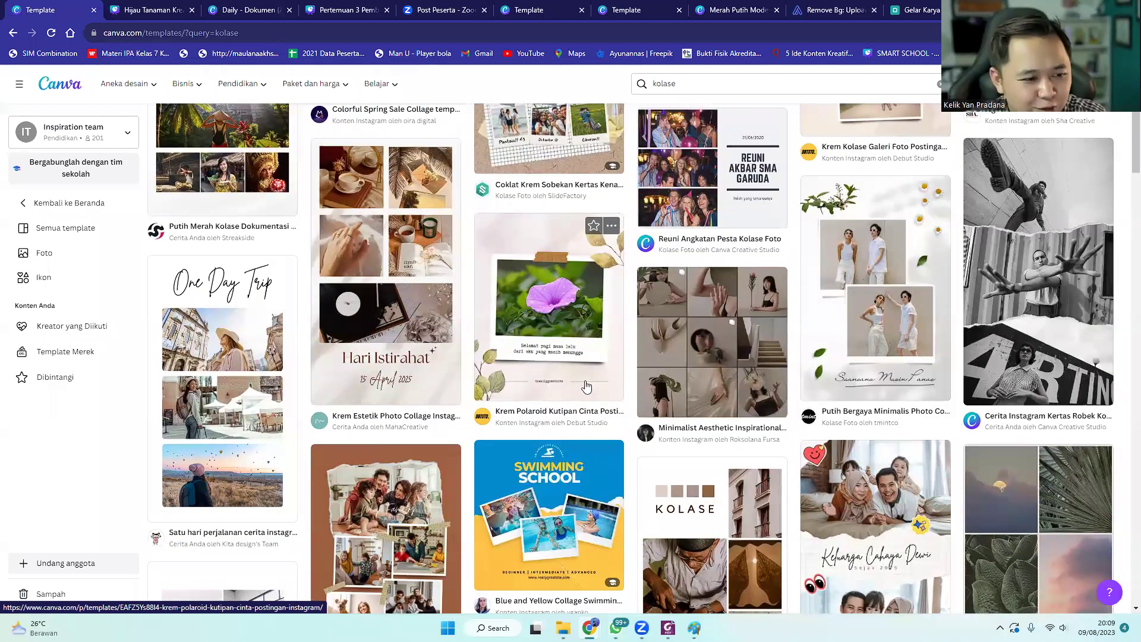
scroll(587, 387, "down", 2)
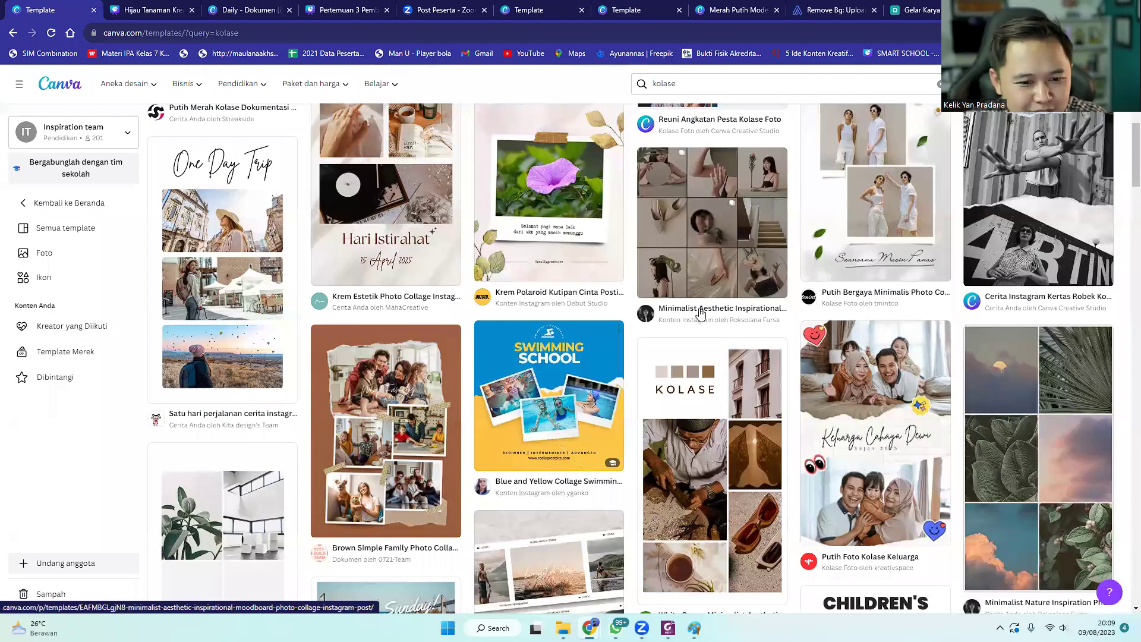
scroll(702, 316, "down", 3)
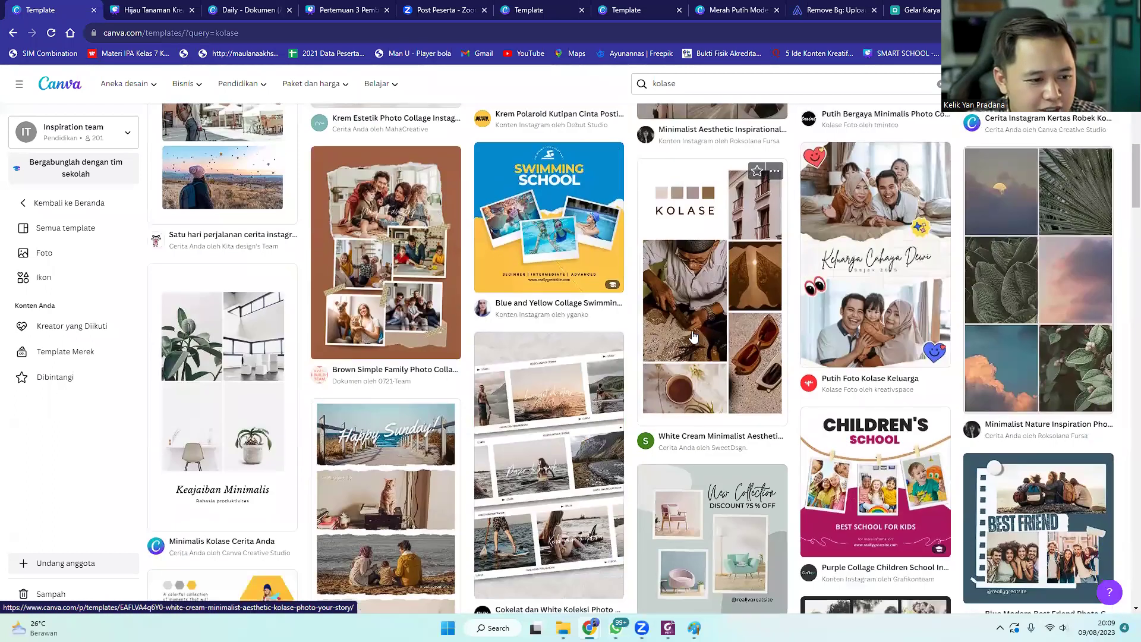
scroll(693, 336, "down", 1)
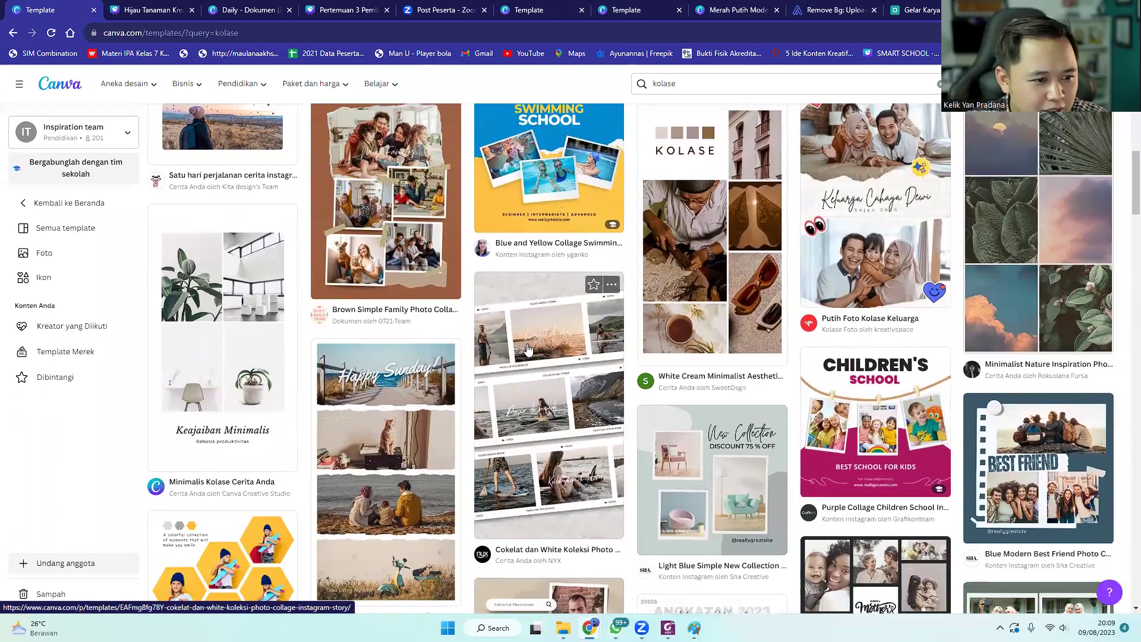
scroll(526, 350, "down", 1)
left_click(400, 352)
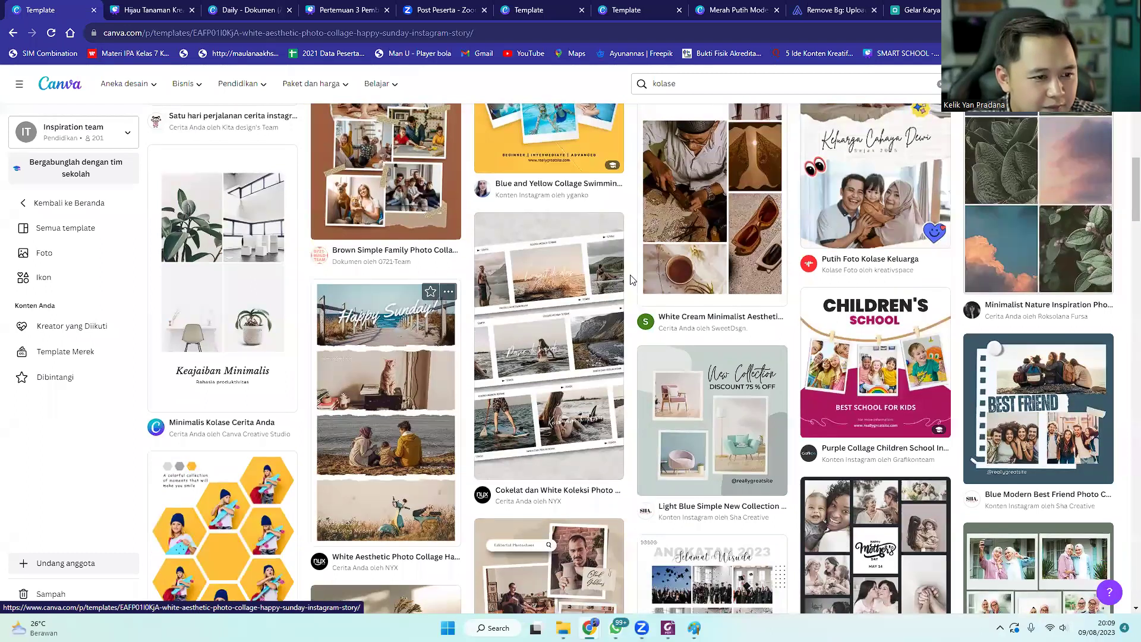
left_click(777, 200)
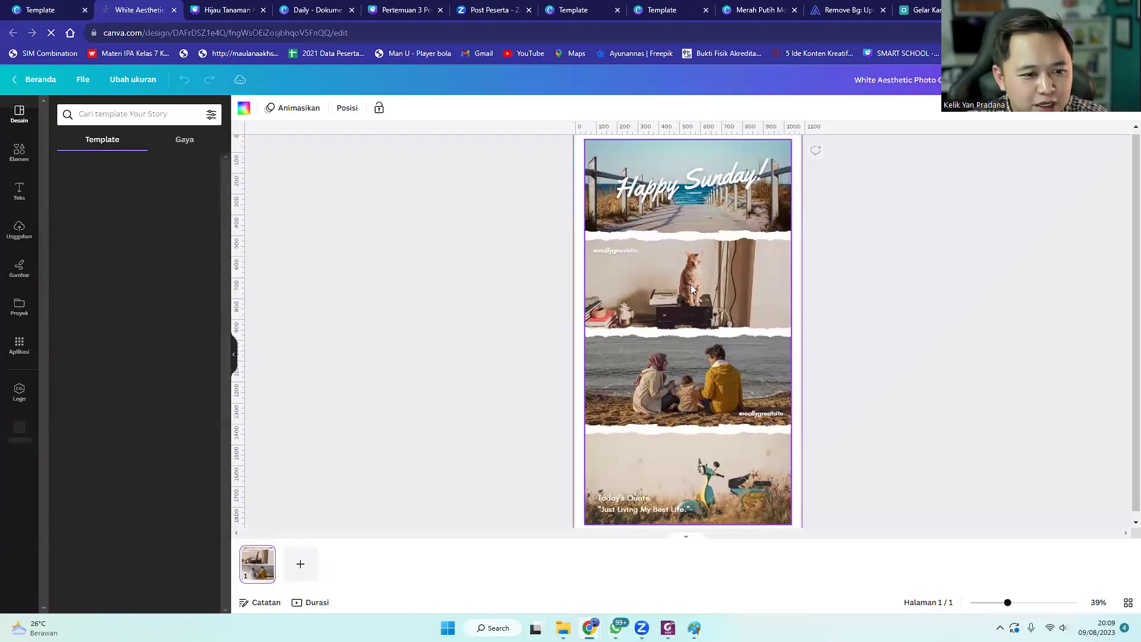
- Fill the collage's top frame with the uploaded photo of two presenters on stage, adjusting its crop so both are shown
left_click(20, 229)
scroll(126, 276, "down", 15)
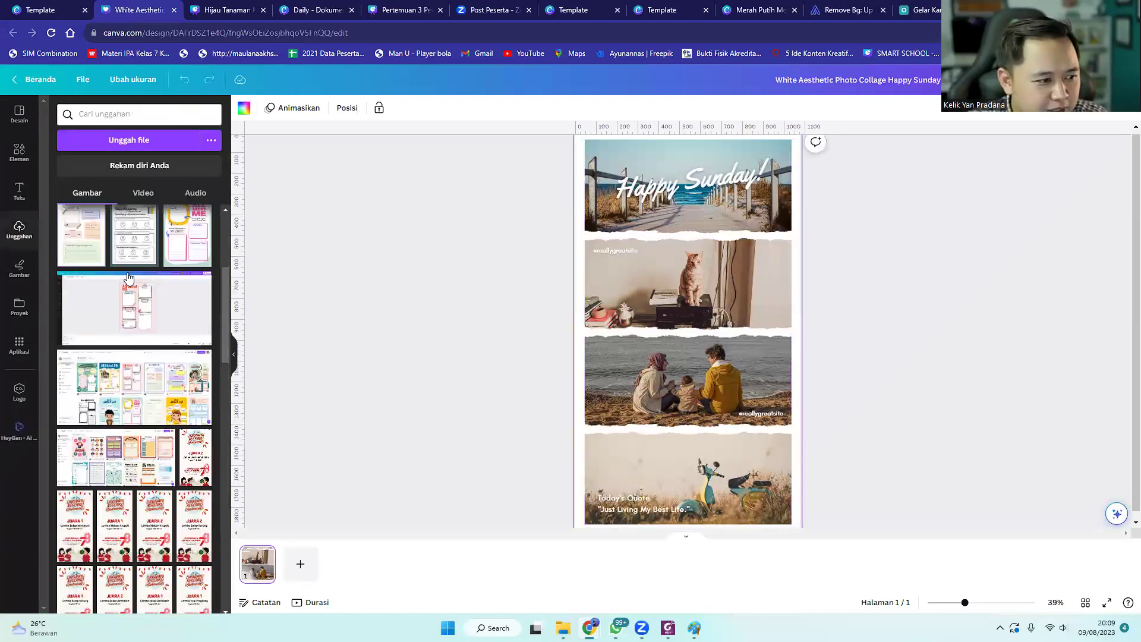
scroll(128, 278, "down", 15)
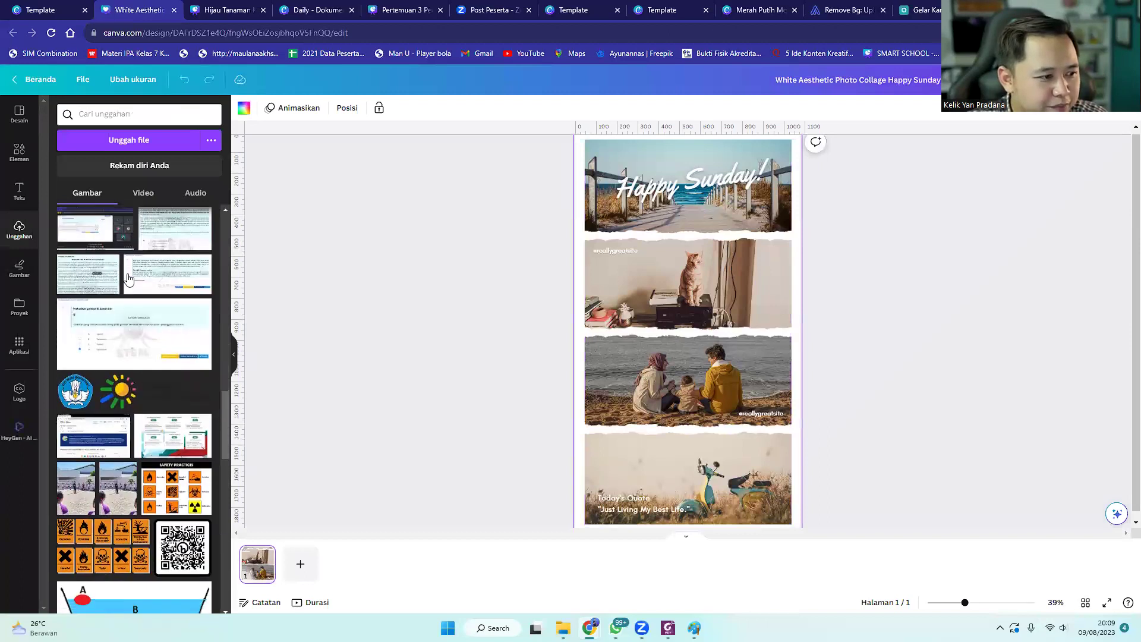
scroll(129, 278, "down", 15)
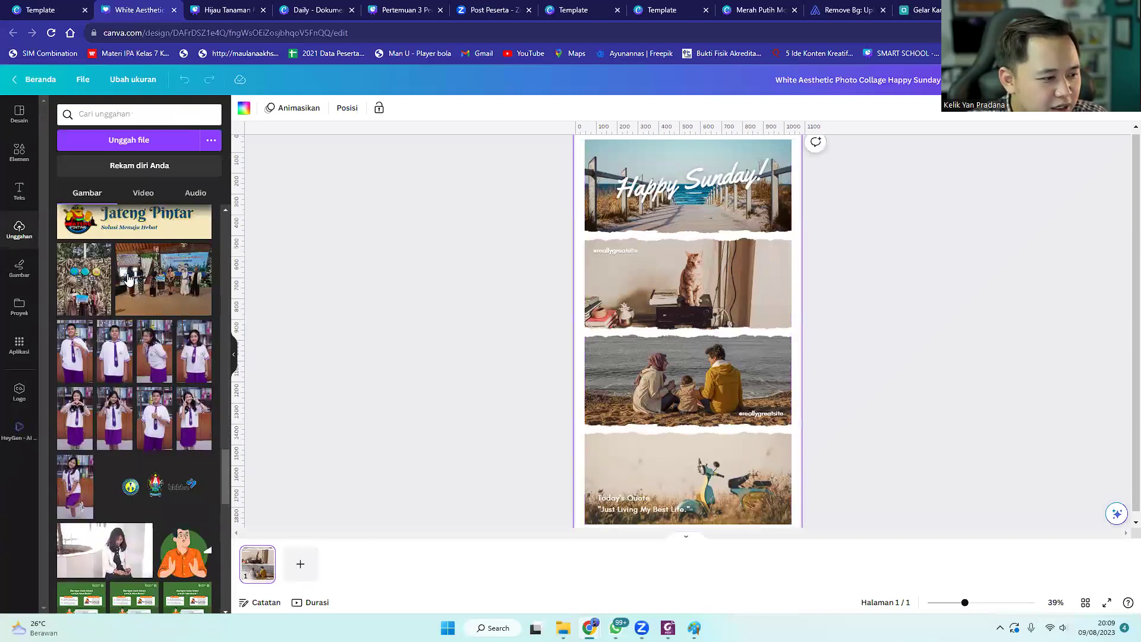
scroll(129, 278, "down", 1)
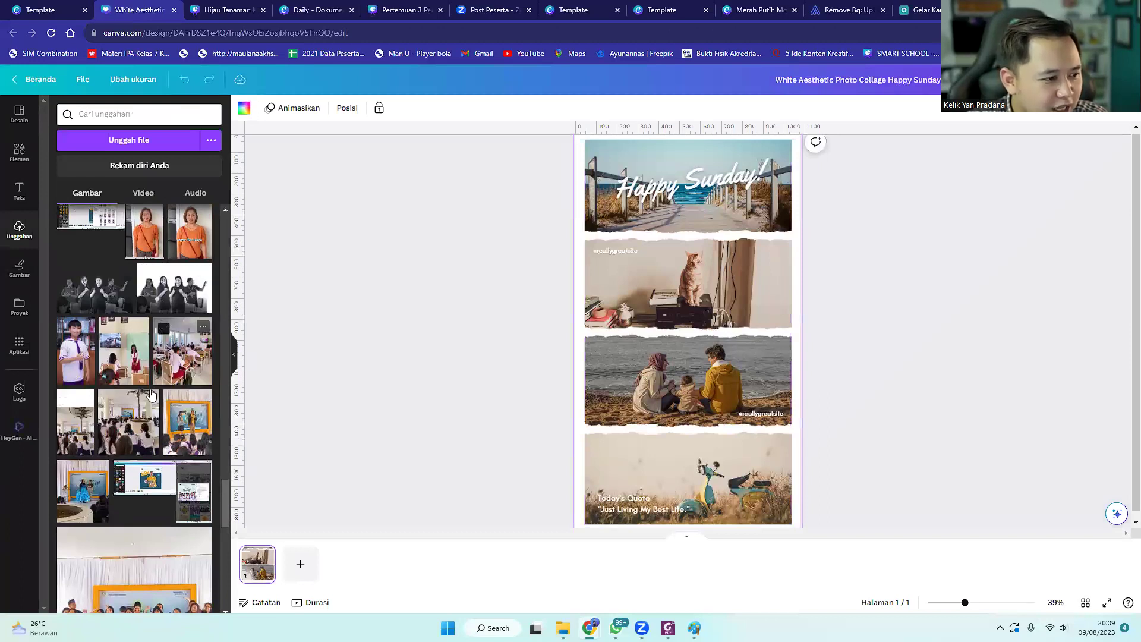
left_click(179, 431)
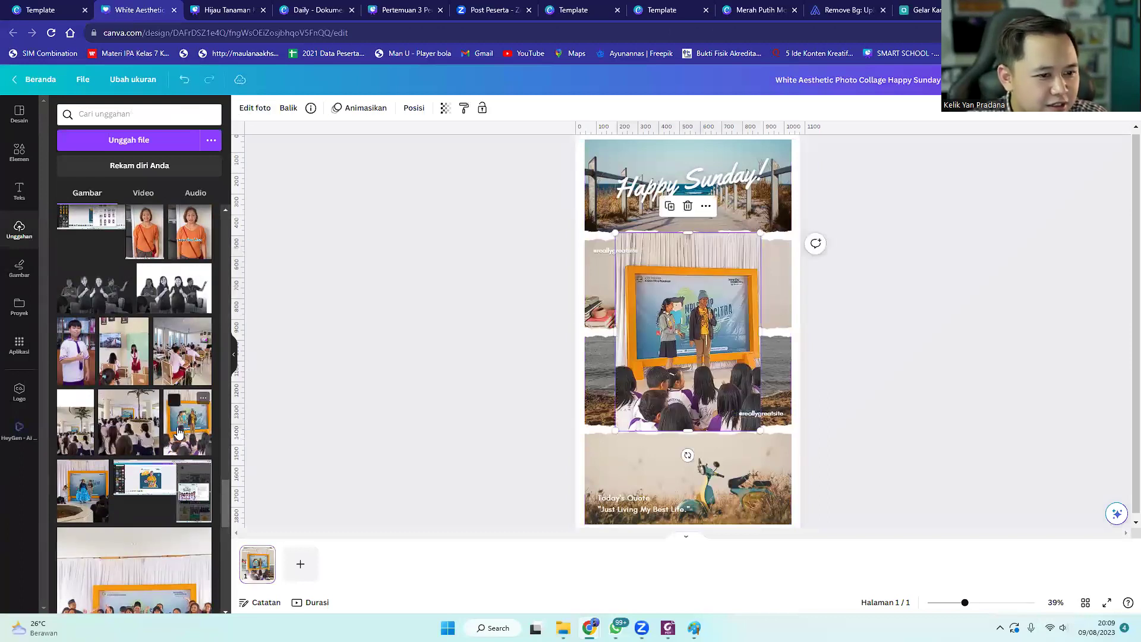
left_click_drag(711, 351, 748, 220)
double_click(742, 202)
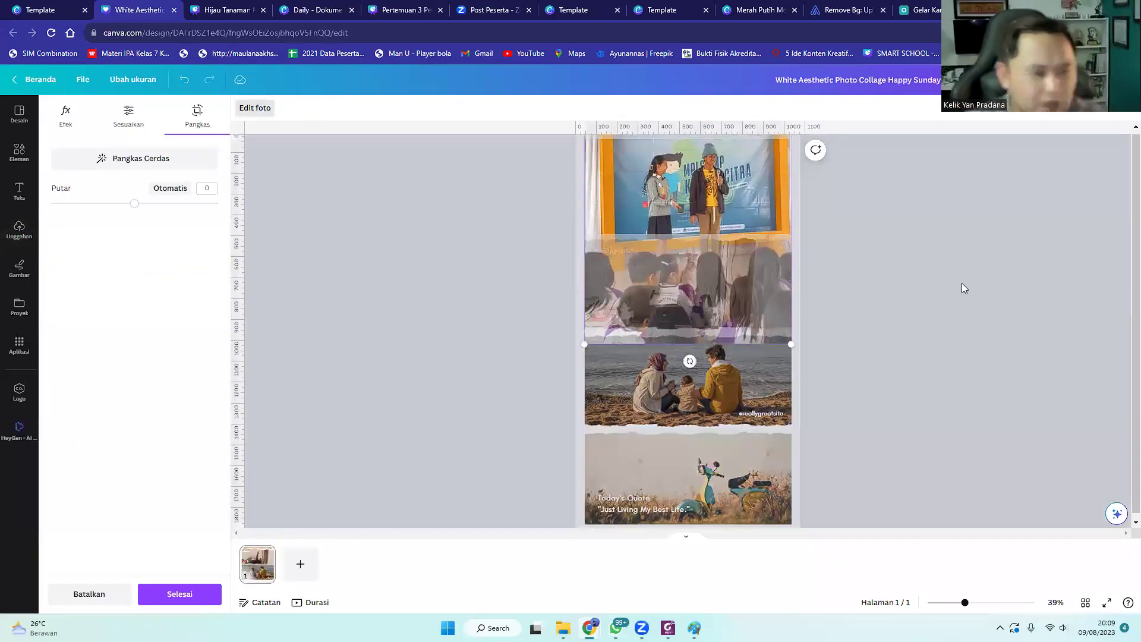
left_click(962, 285)
- Fill the second collage frame with the uploaded student assembly photo and the third frame with the classroom photo
left_click_drag(82, 437, 721, 238)
double_click(701, 303)
left_click(965, 341)
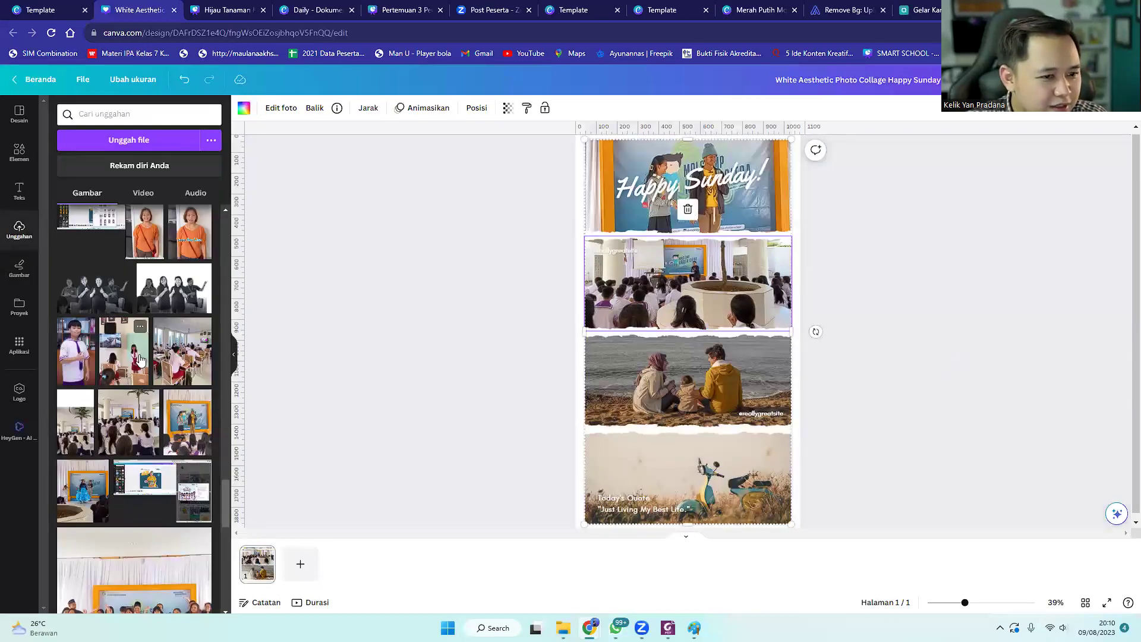
left_click_drag(171, 364, 684, 384)
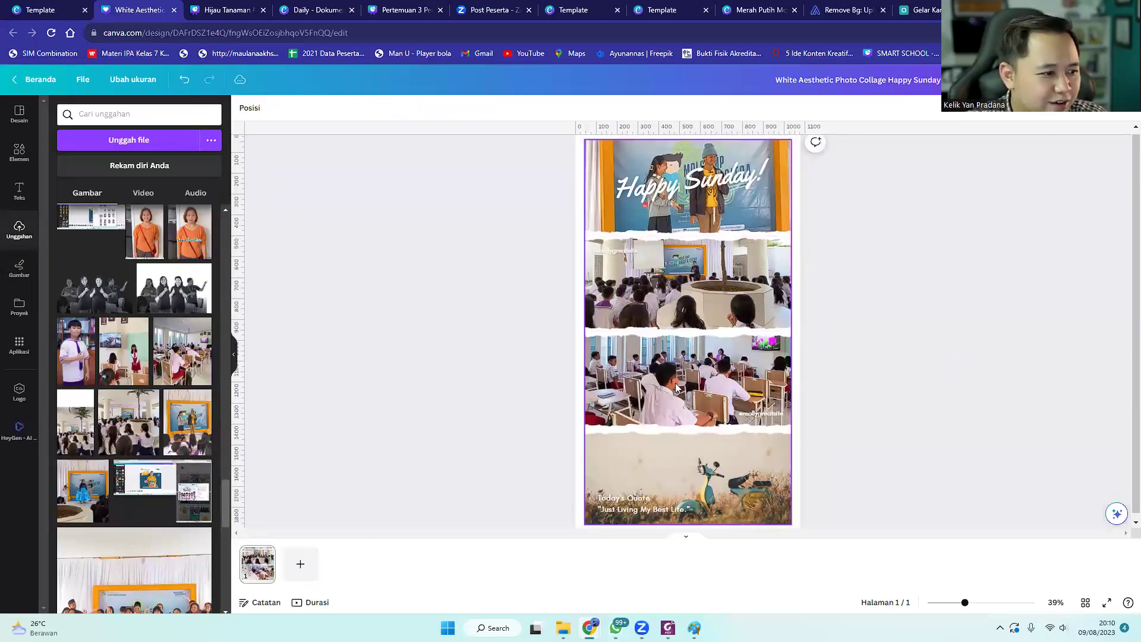
- Fill the bottom collage frame with the uploaded group photo of students in batik skirts, checking its crop
scroll(172, 398, "down", 5)
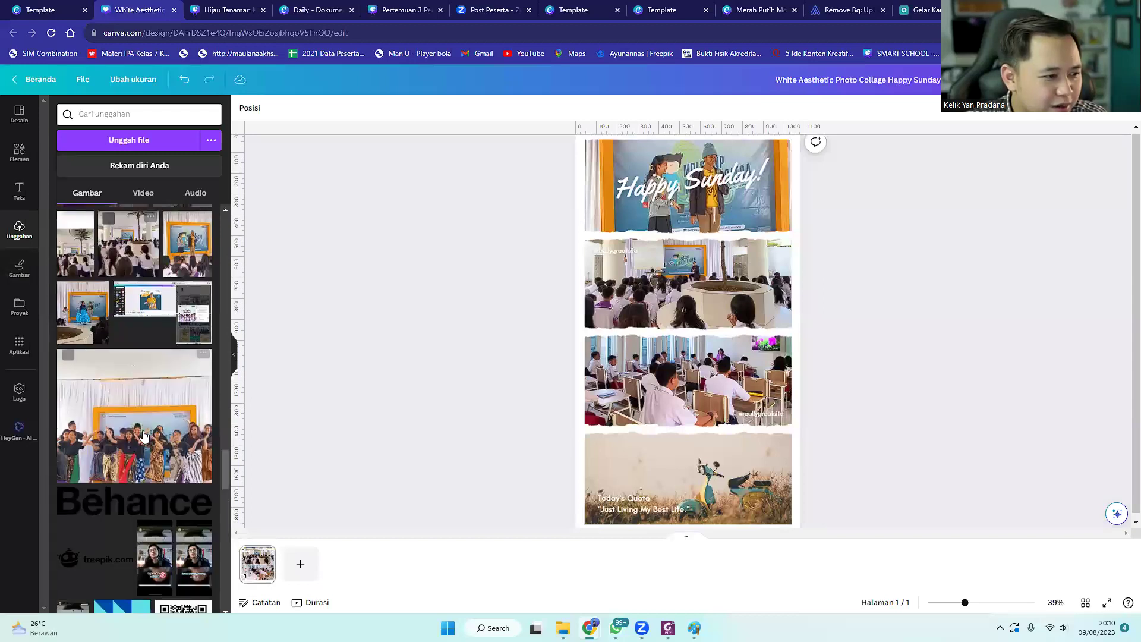
left_click(134, 416)
left_click_drag(695, 366, 728, 470)
double_click(728, 470)
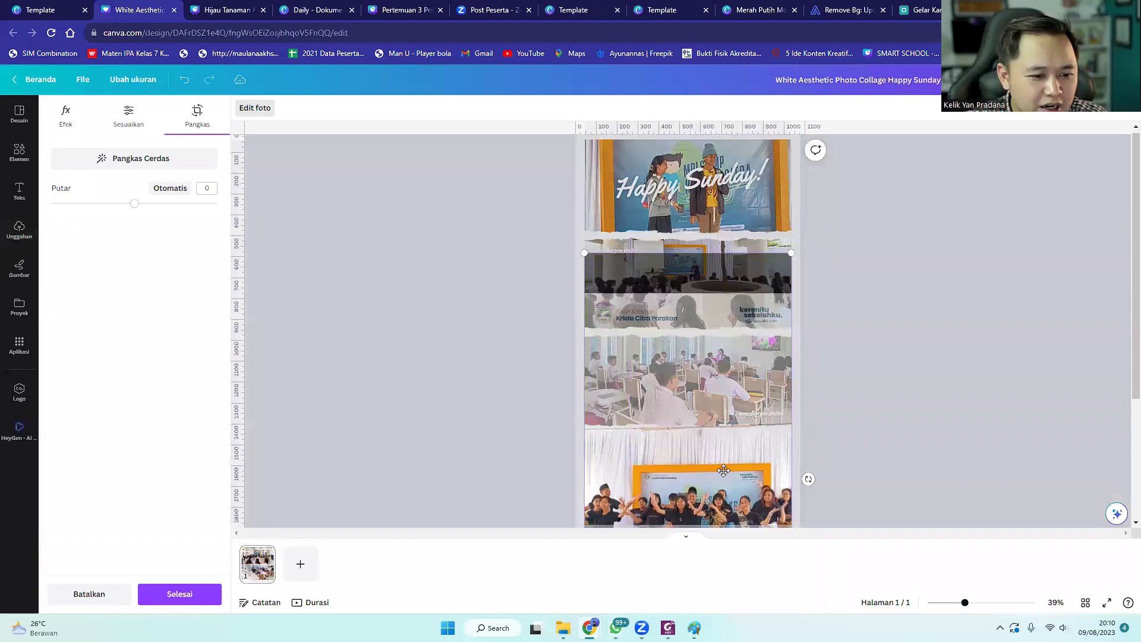
left_click(947, 403)
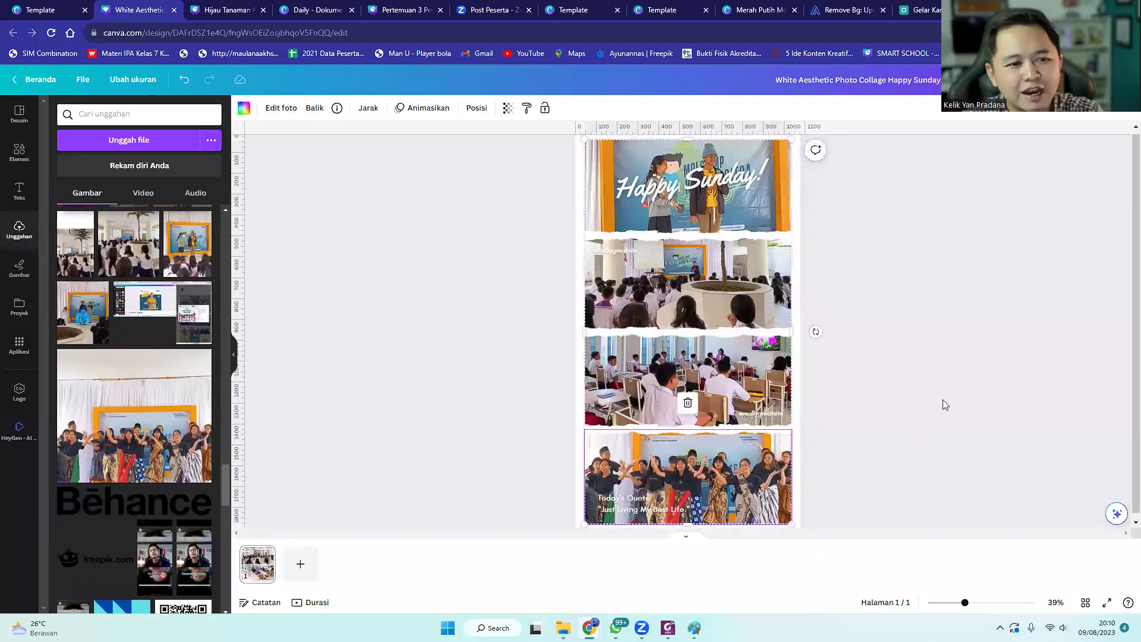
- Delete the collage's text overlays: both handles, the Happy Sunday title and the quote at the bottom
left_click(758, 413)
left_click(635, 254)
left_click(636, 254)
key("Delete")
left_click(689, 199)
key("Delete")
left_click(658, 510)
key("Delete")
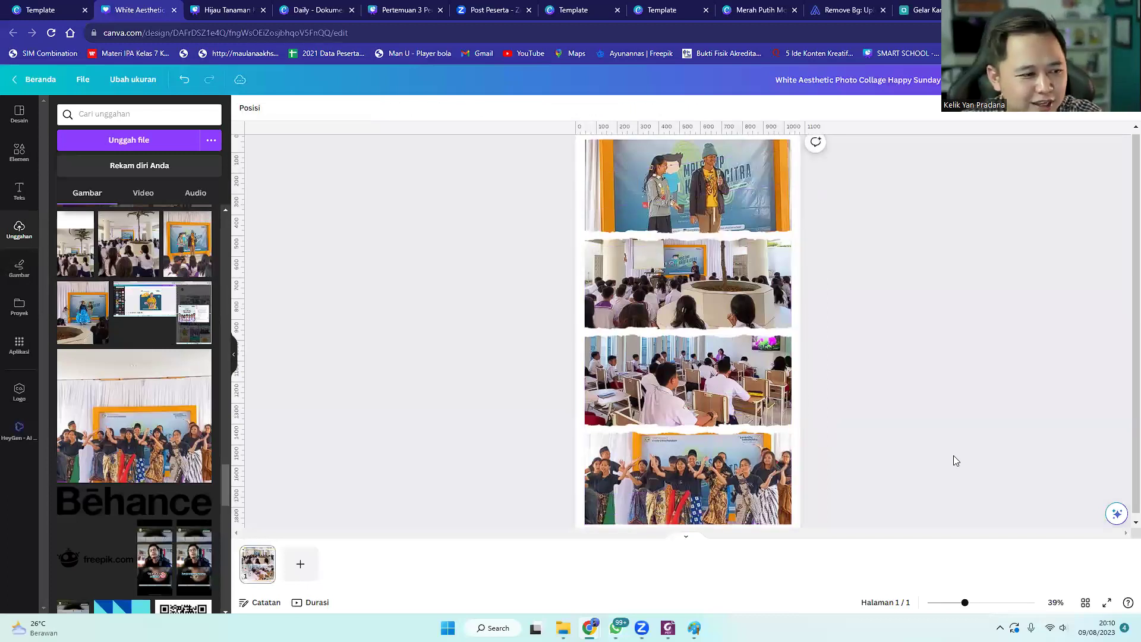
- Add a second page, search the design's templates for "kolase" and apply the One Day Trip template to it
left_click(301, 563)
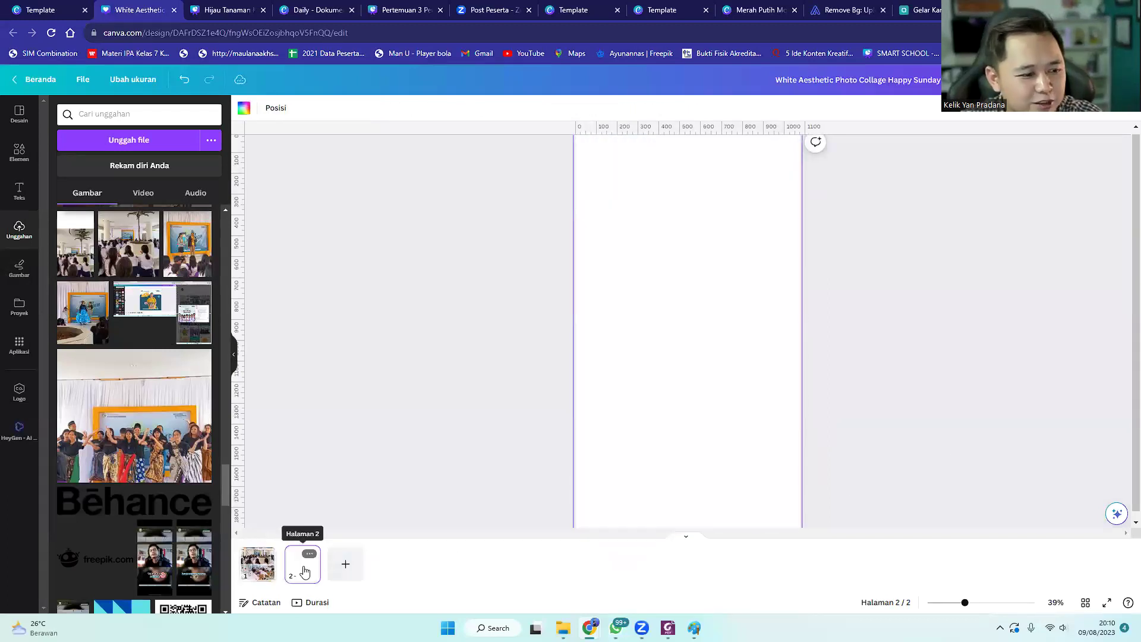
left_click(261, 562)
left_click(293, 565)
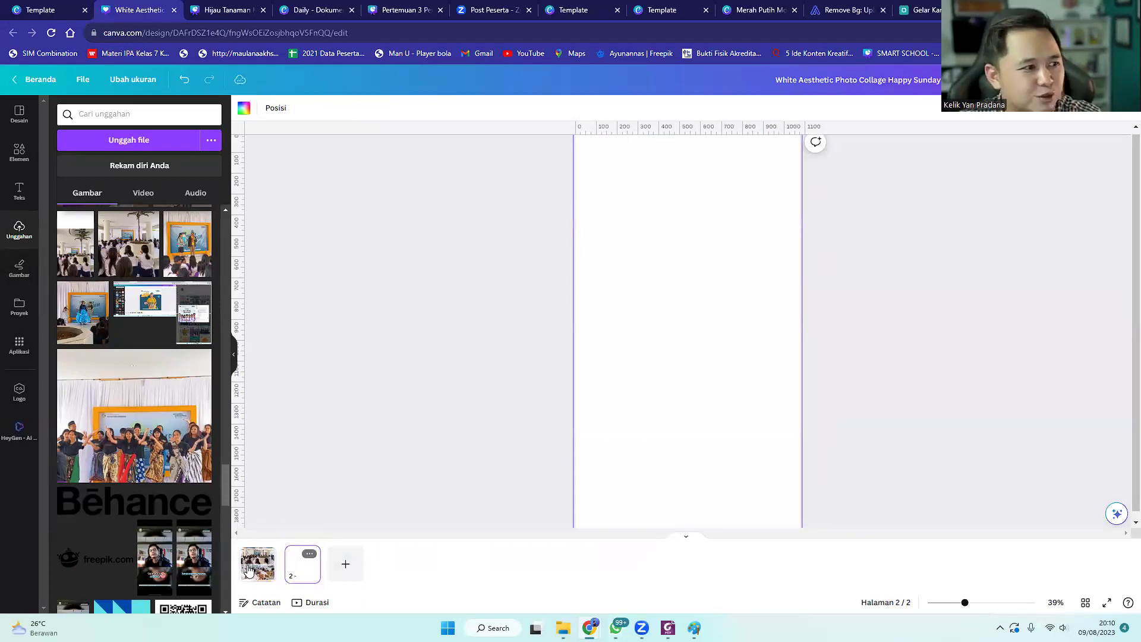
left_click(19, 113)
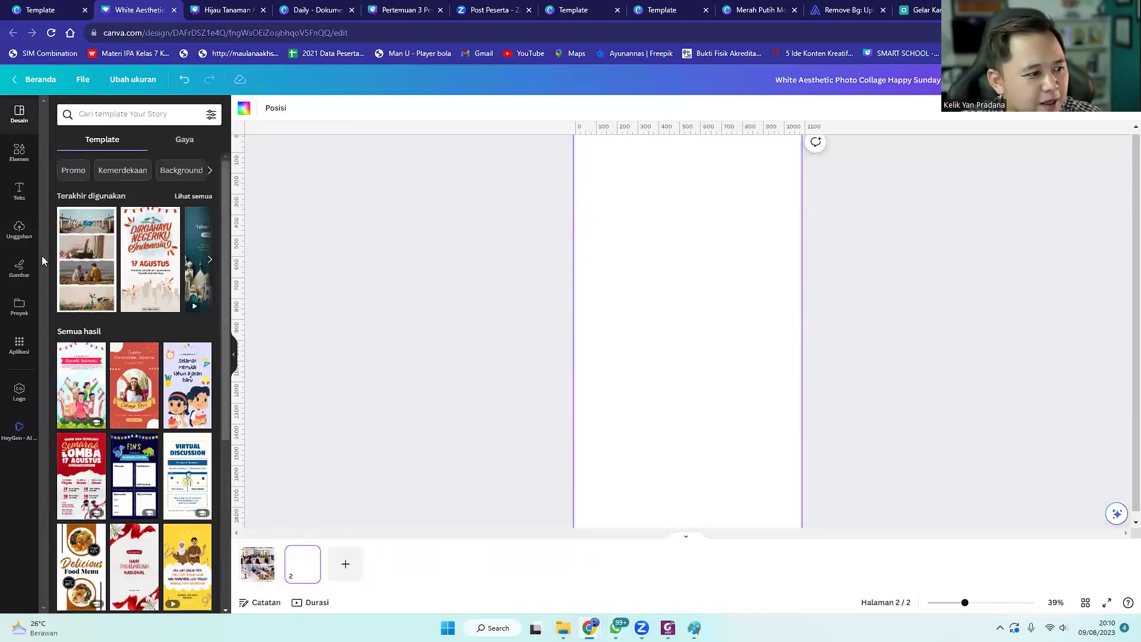
left_click(119, 113)
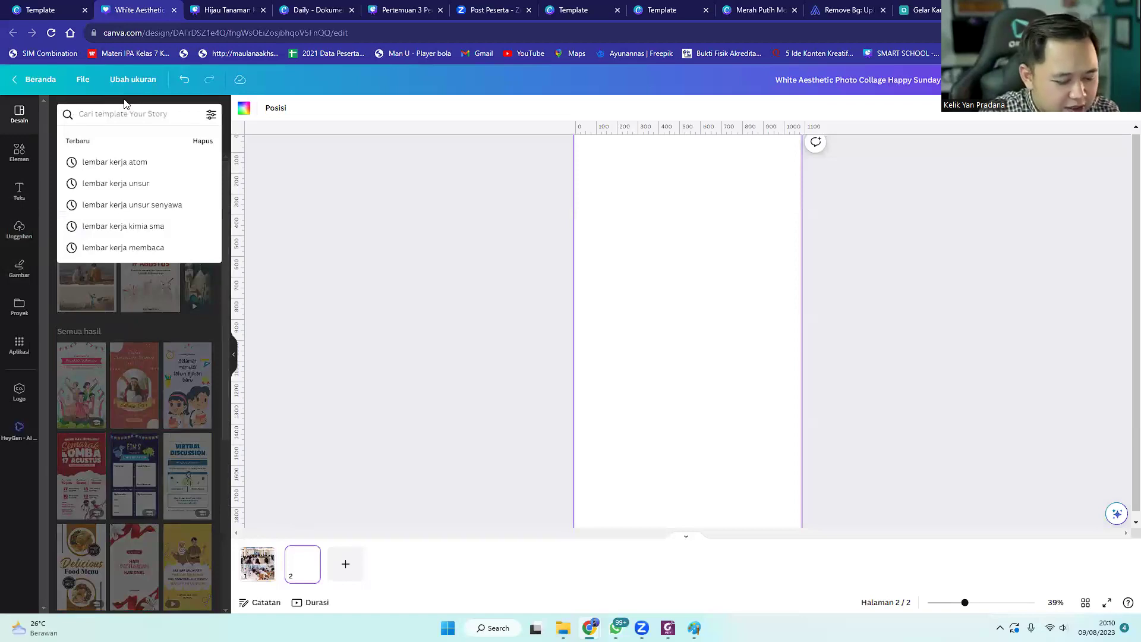
type("kolase")
key("Return")
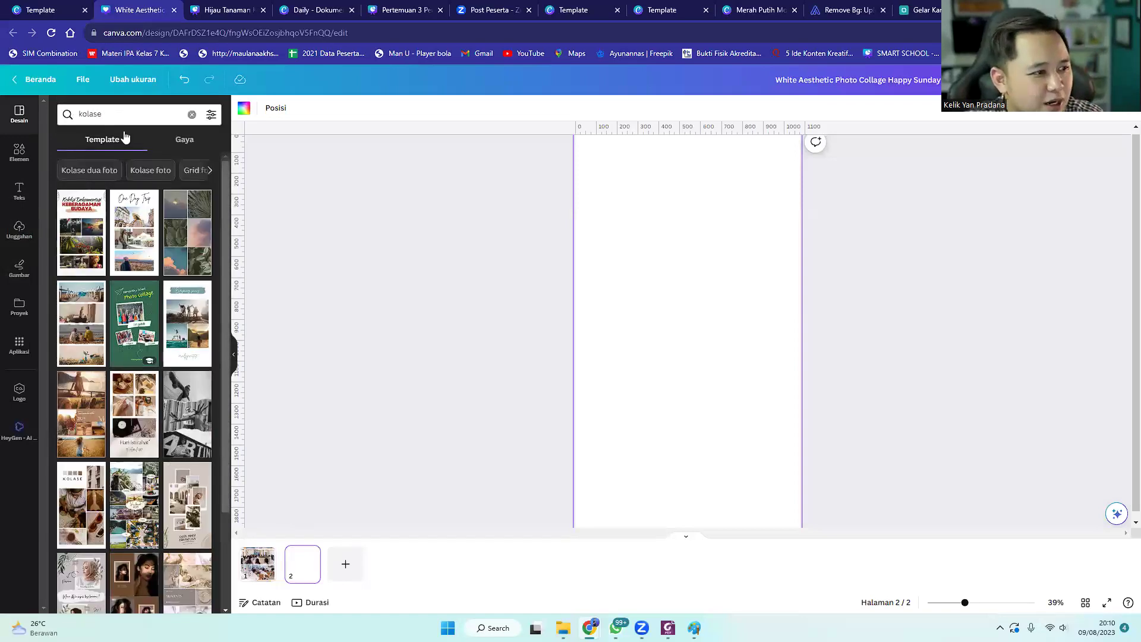
left_click(136, 250)
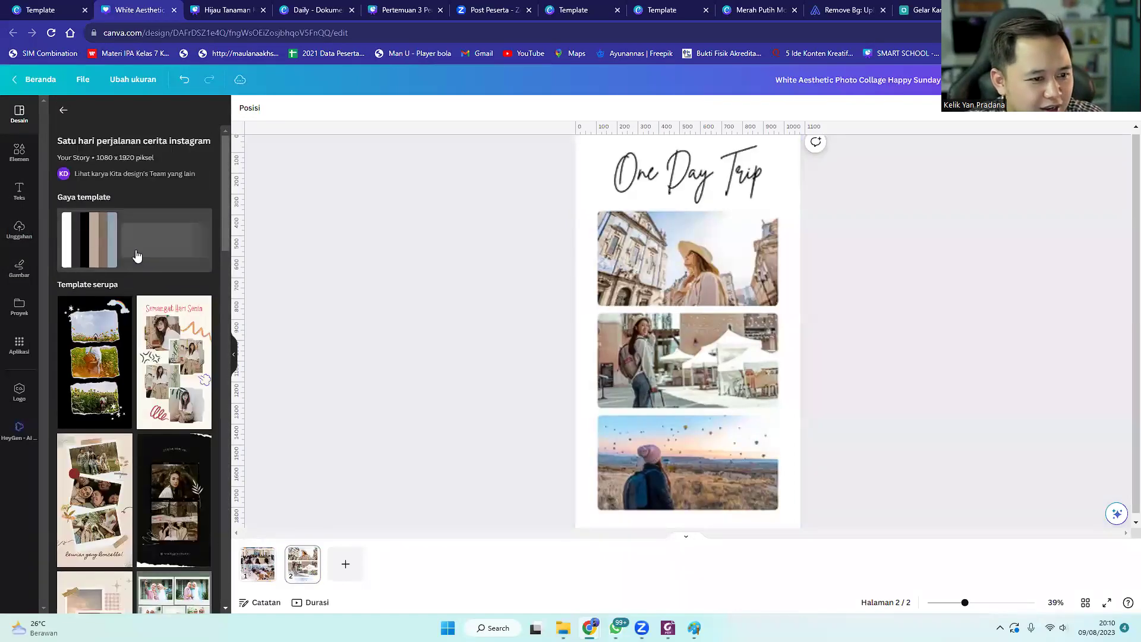
- Add two more pages, apply the brown Bestfriend story template to page 3, then replace it with the black Cerita Hari Ini template
left_click(346, 564)
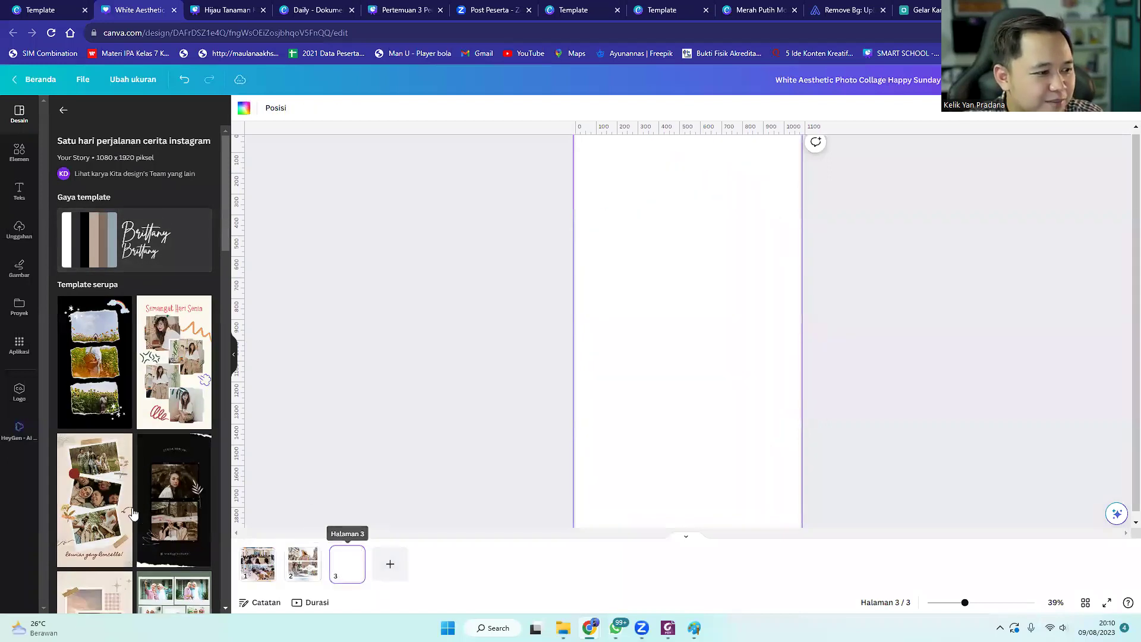
left_click(119, 511)
left_click(390, 564)
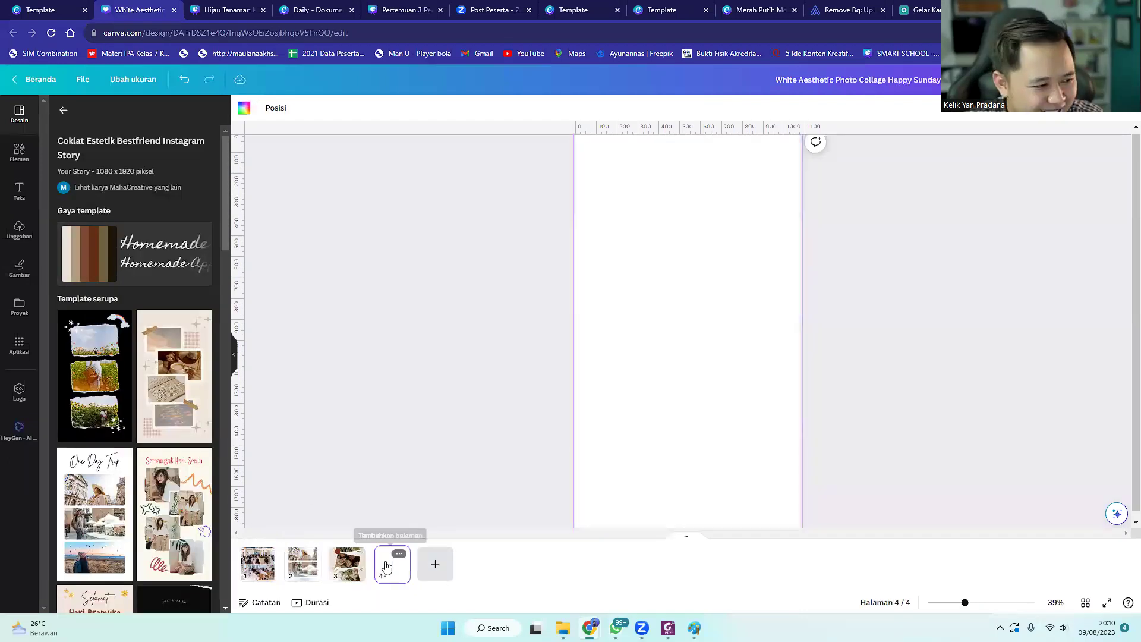
scroll(196, 455, "down", 4)
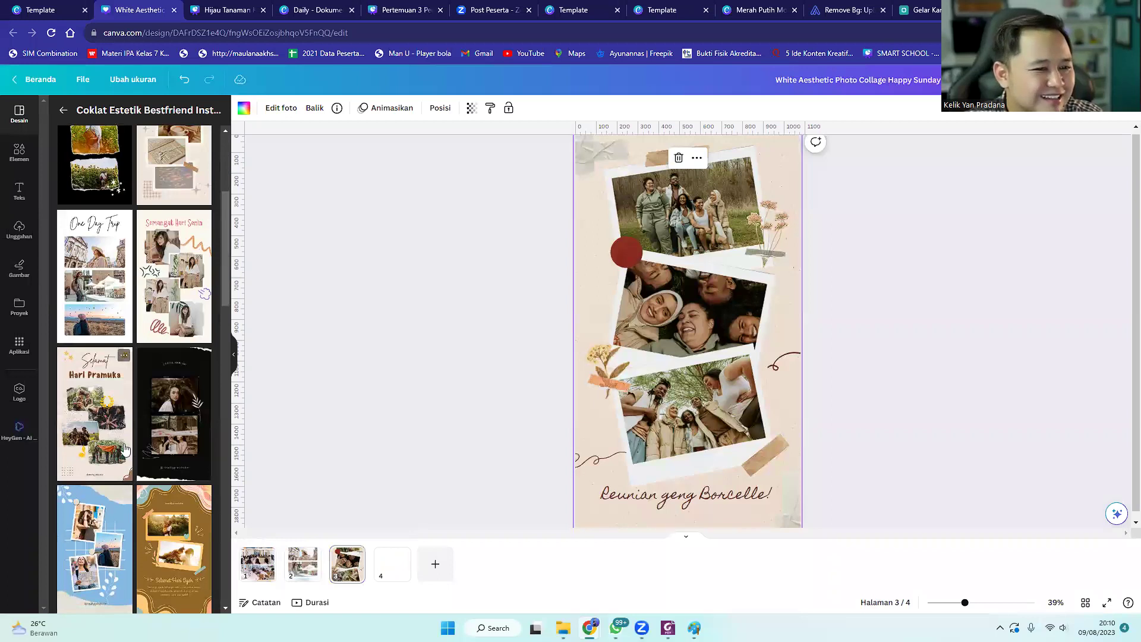
left_click(171, 441)
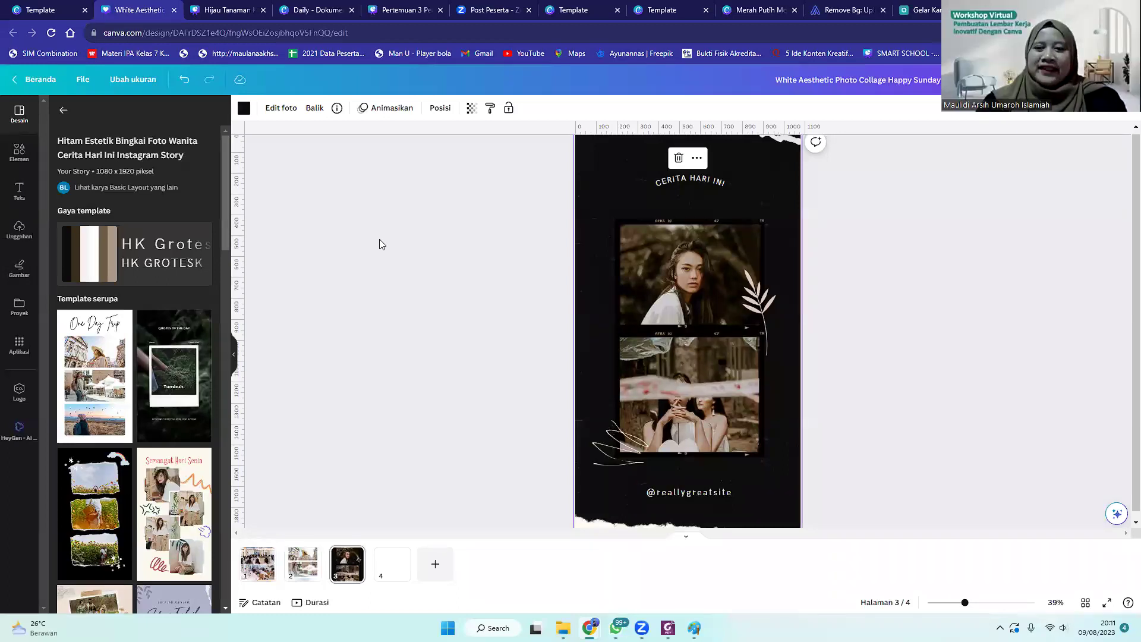
- Return to the Canva home page, look over the recent designs and view the Canva home page in the other browser window
left_click(28, 81)
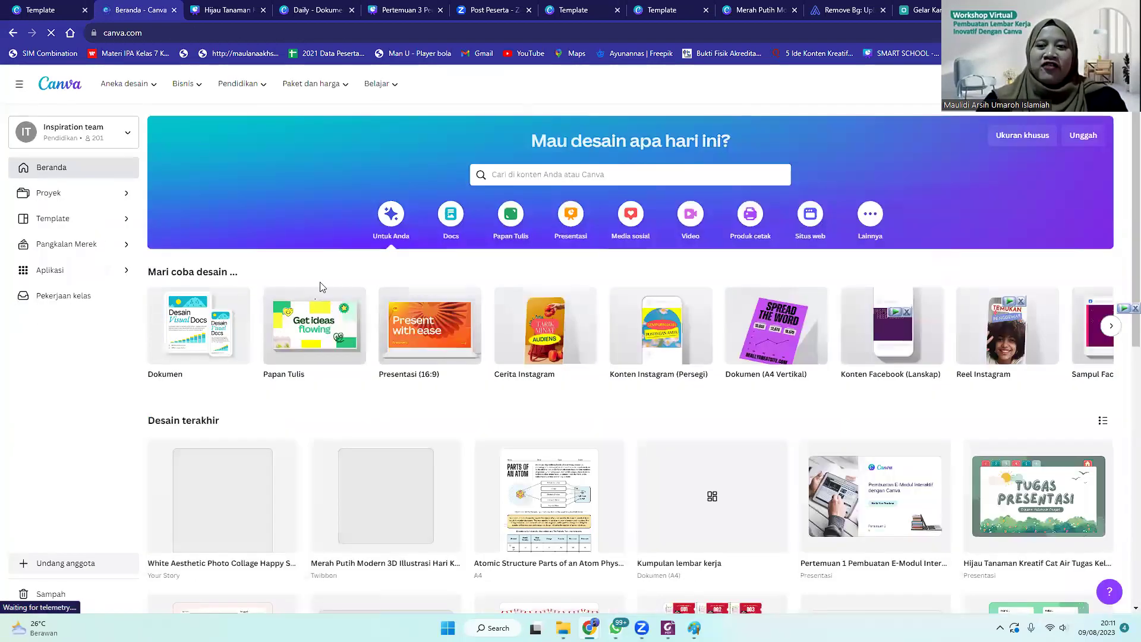
scroll(505, 447, "down", 3)
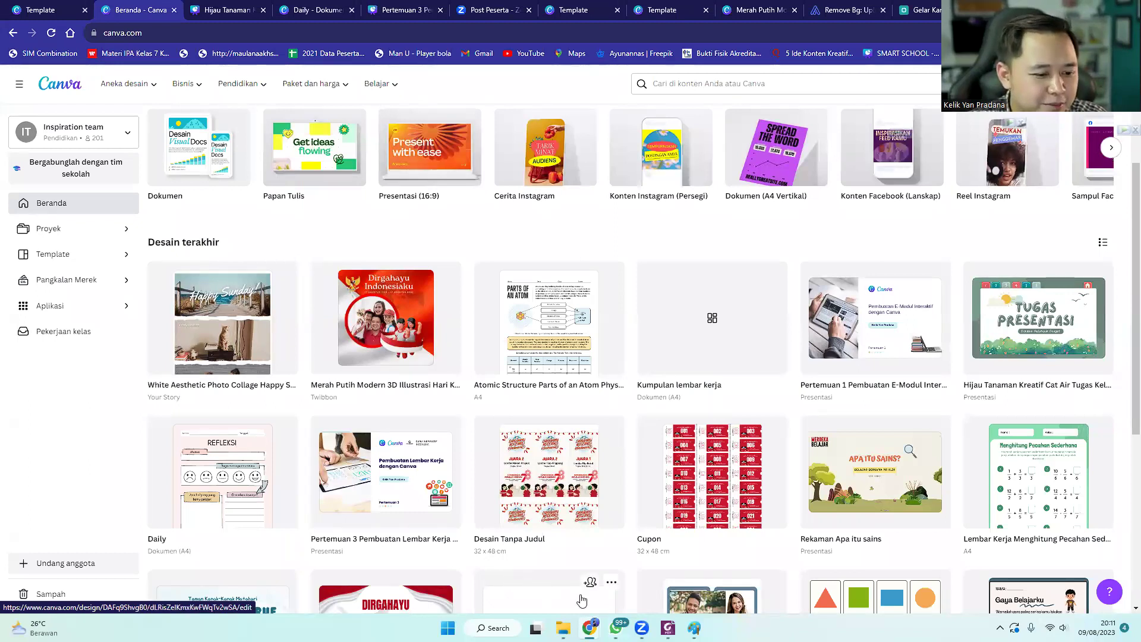
mouse_move(590, 628)
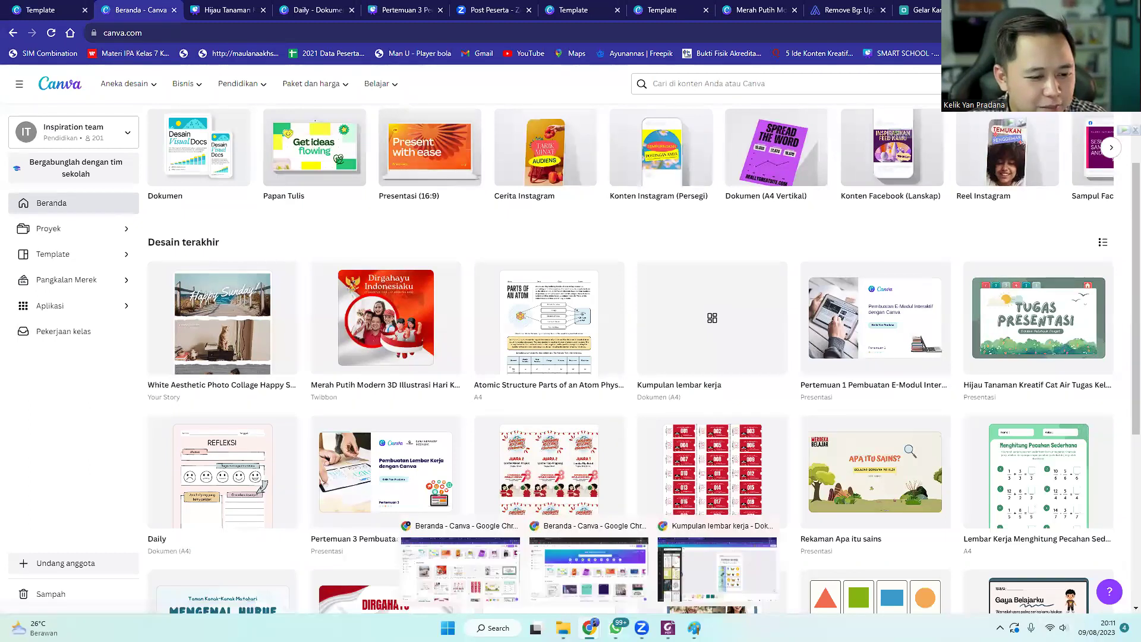
left_click(607, 582)
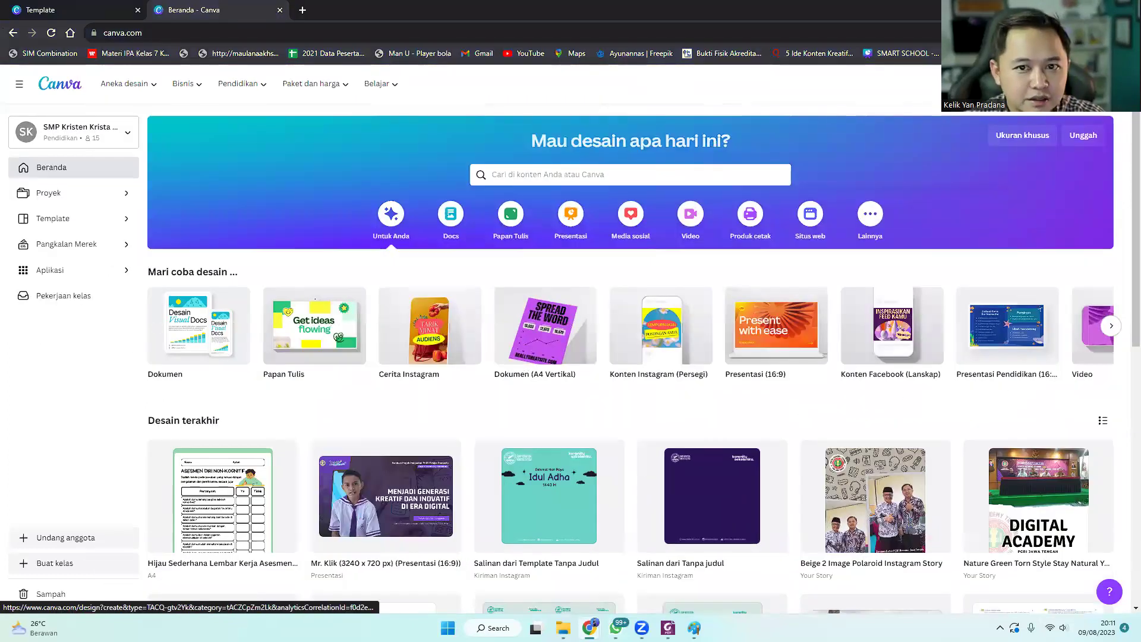
- Log out of the Inspiration team's Canva account and log in through Google with a different account
left_click(1105, 83)
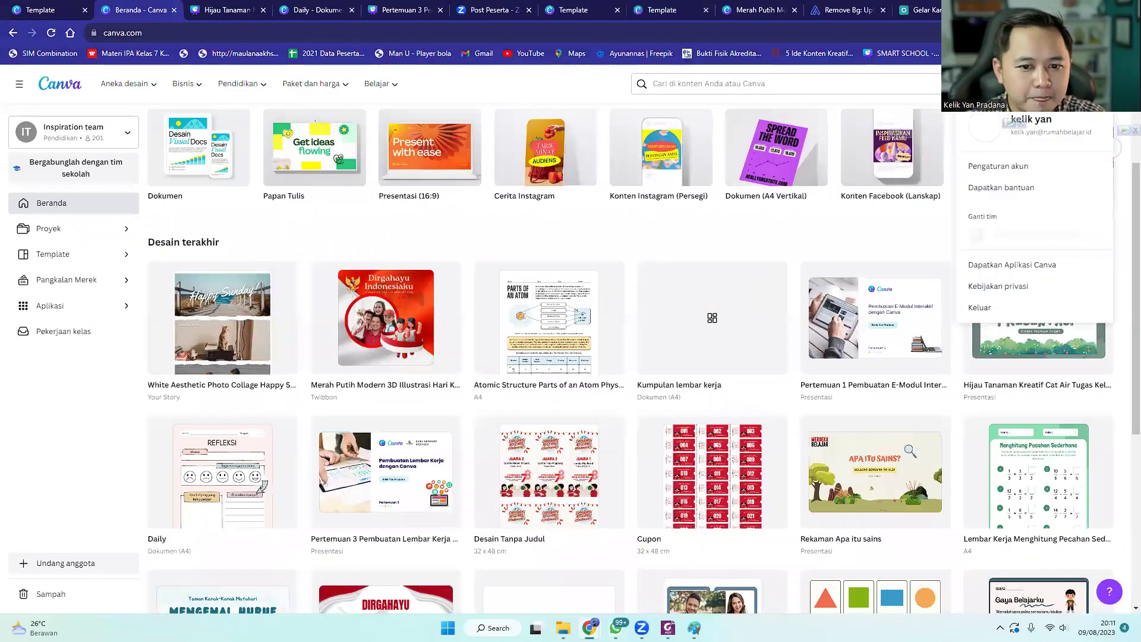
left_click(988, 338)
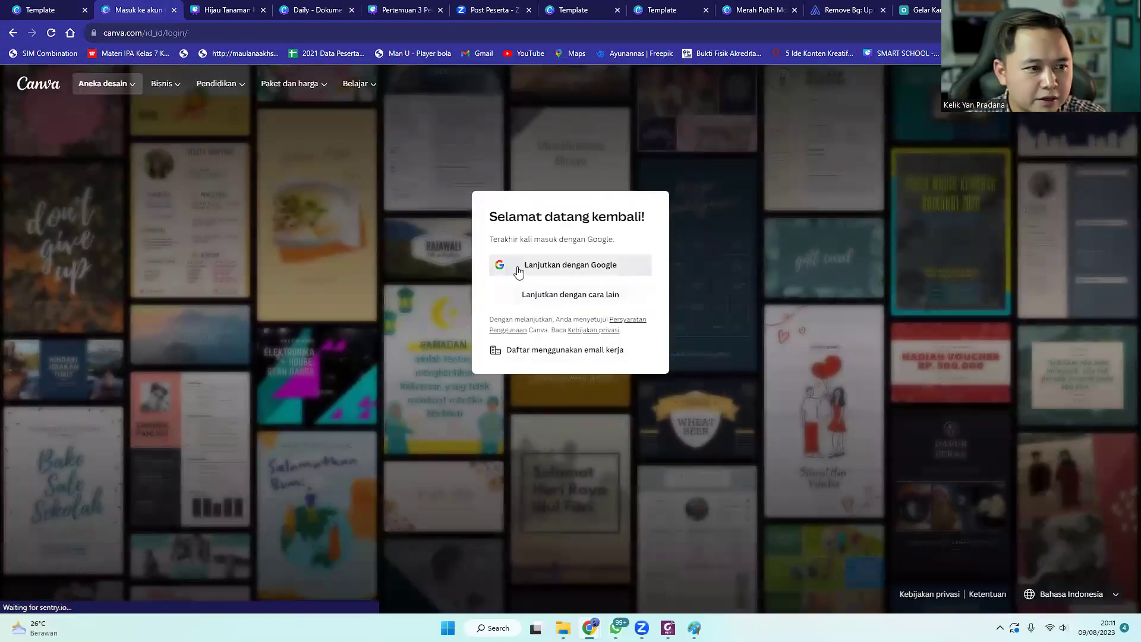
left_click(518, 270)
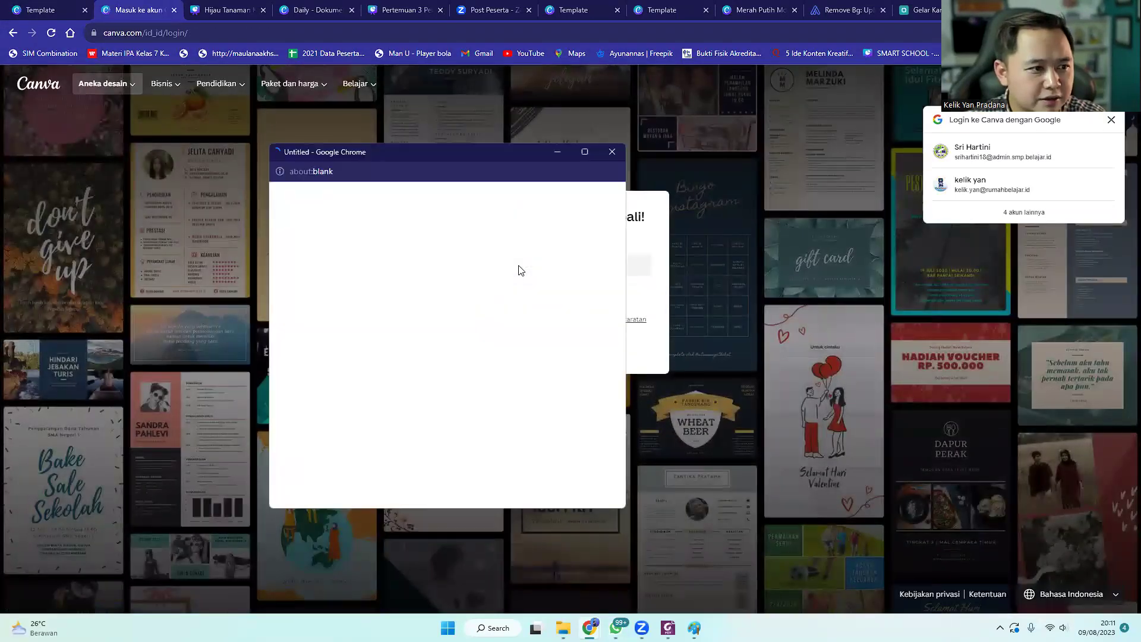
scroll(381, 351, "down", 1)
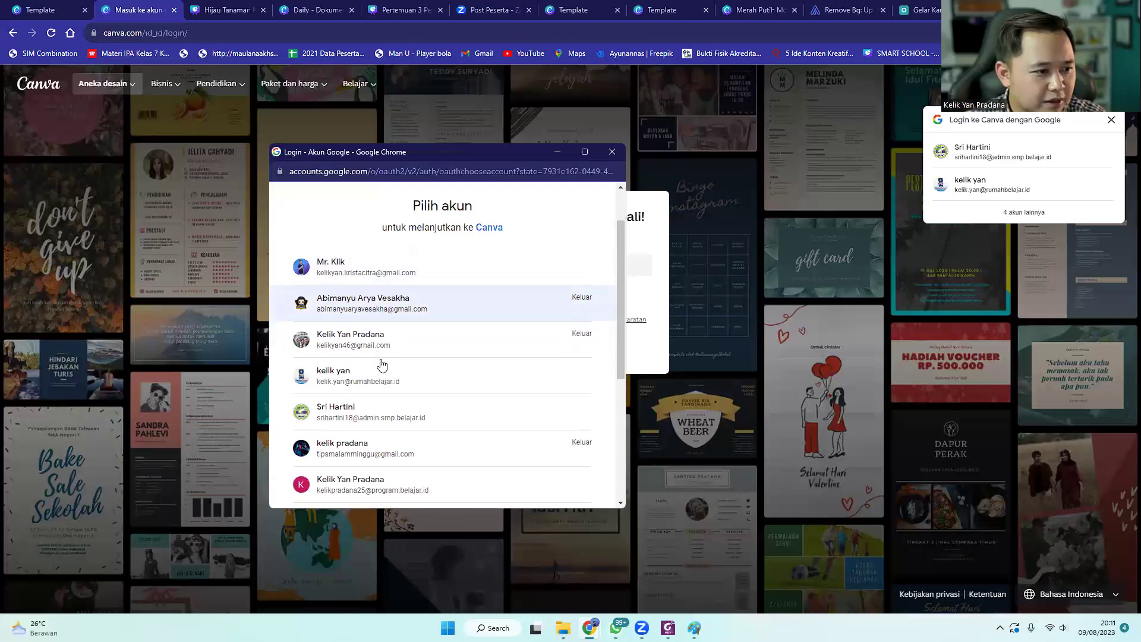
scroll(382, 364, "down", 4)
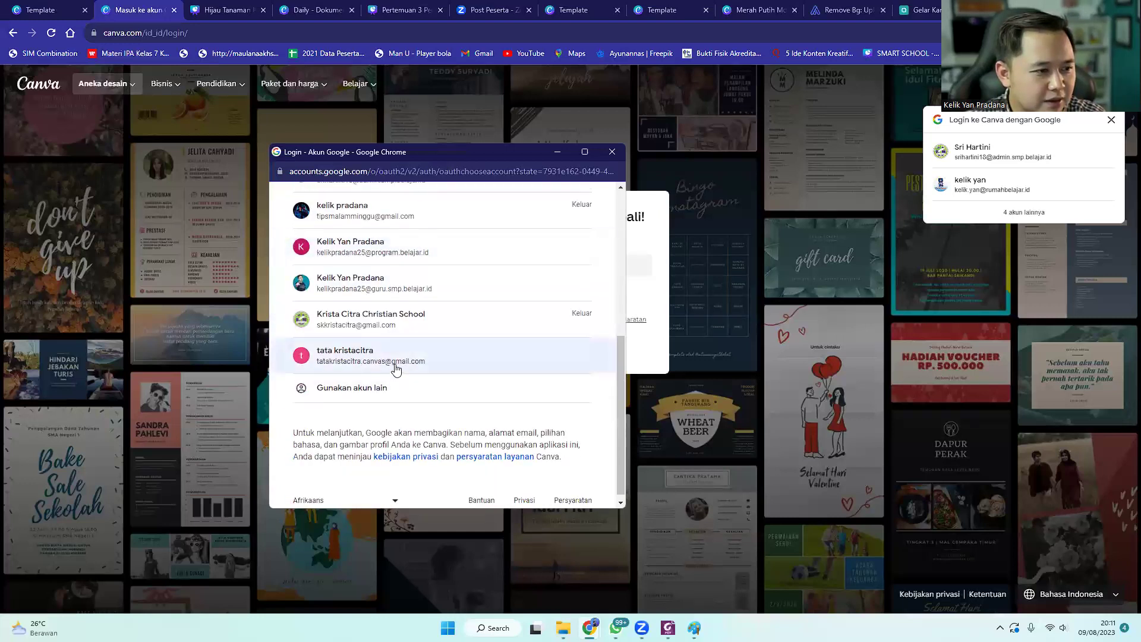
left_click(396, 369)
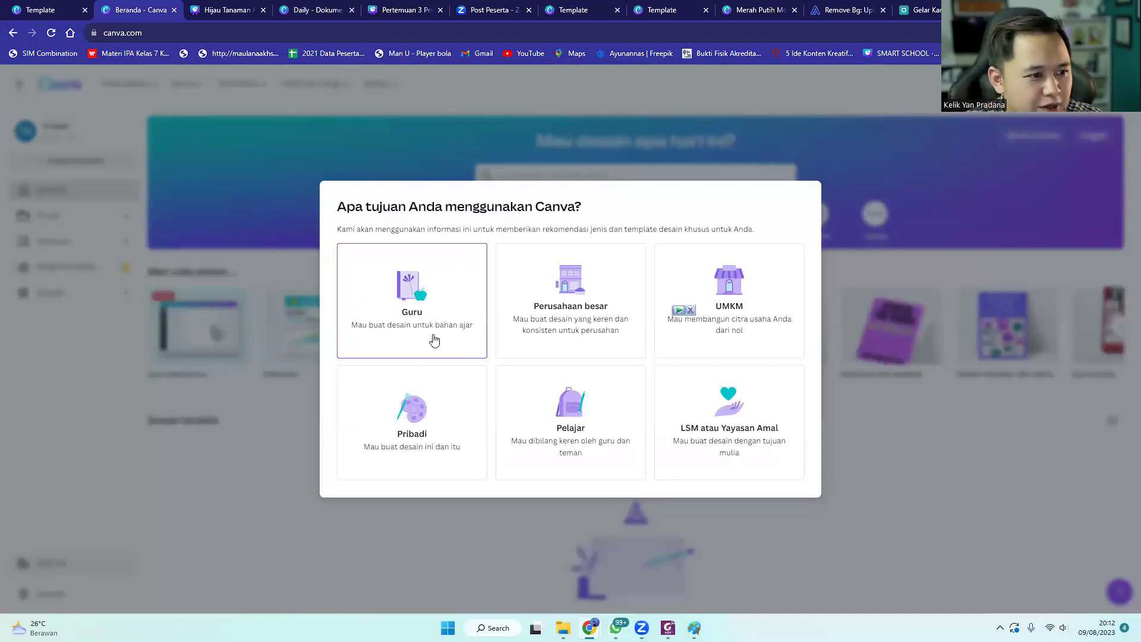
- Choose Guru as the purpose for using Canva and review the offer to claim Canva for Education for free
left_click(428, 331)
left_click(402, 280)
left_click(433, 362)
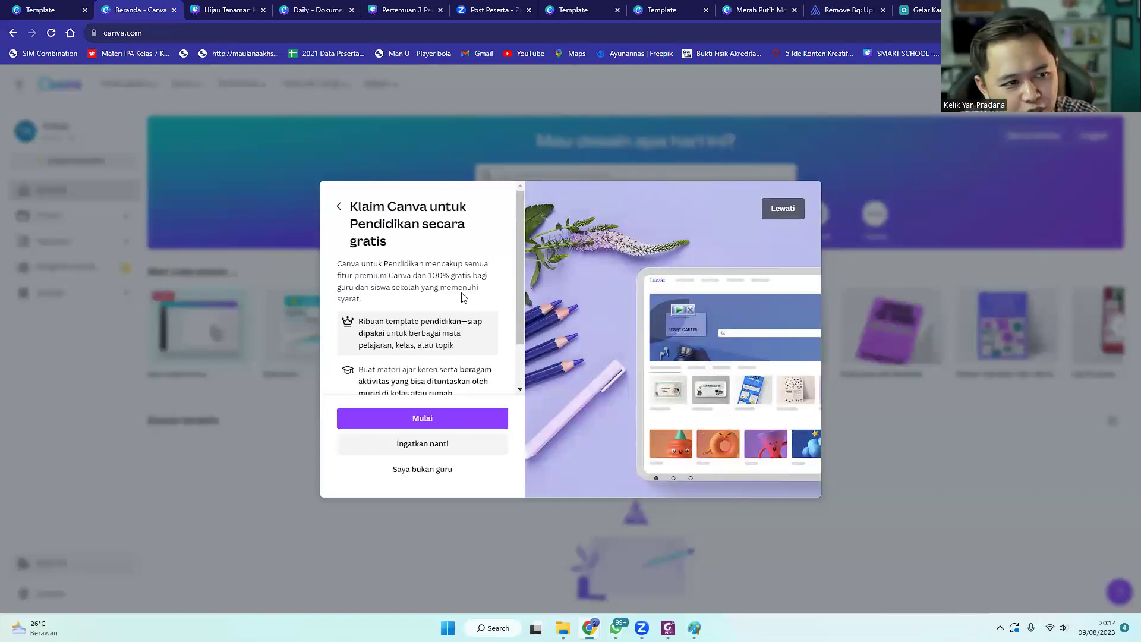
scroll(464, 297, "down", 1)
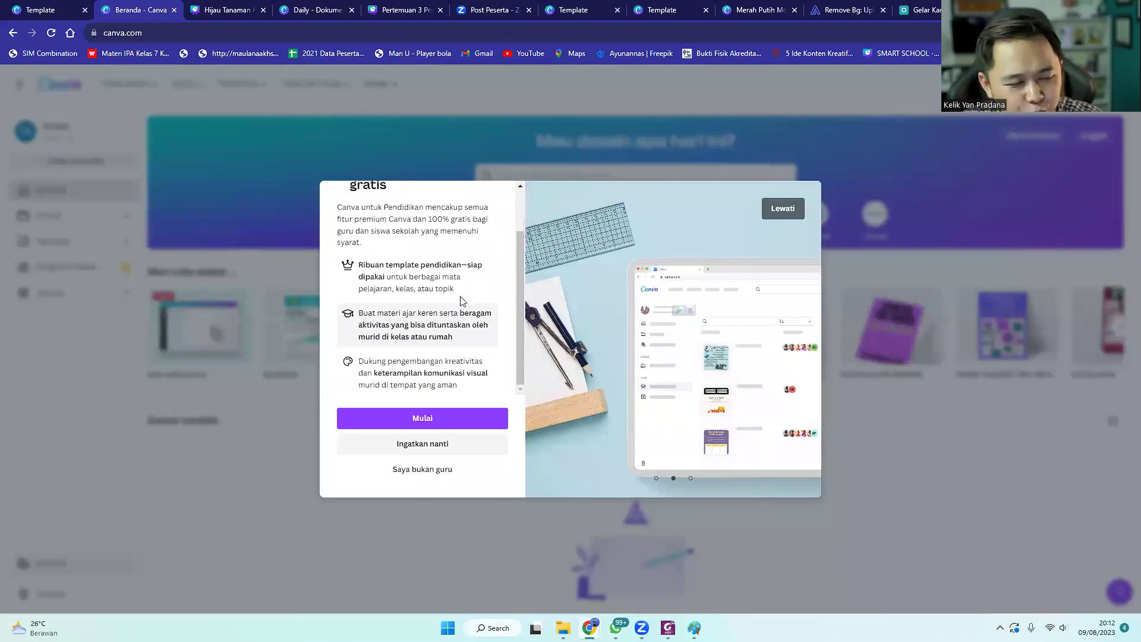
scroll(463, 300, "up", 1)
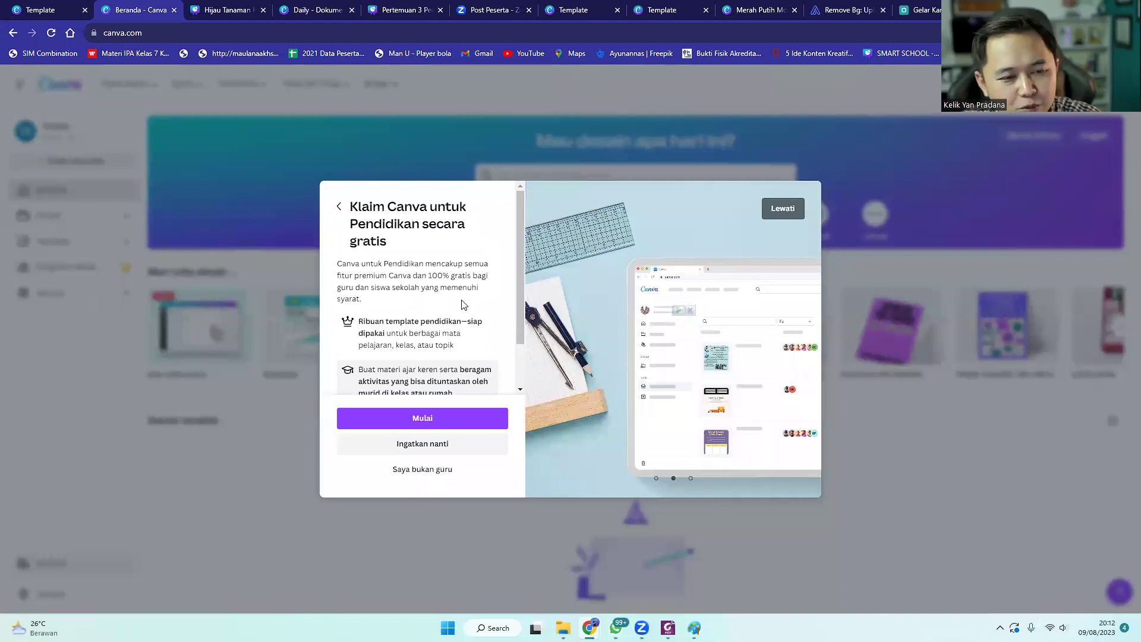
- Read through the benefits in the Canva for Education offer and start the free claim
scroll(464, 304, "down", 1)
scroll(462, 302, "up", 1)
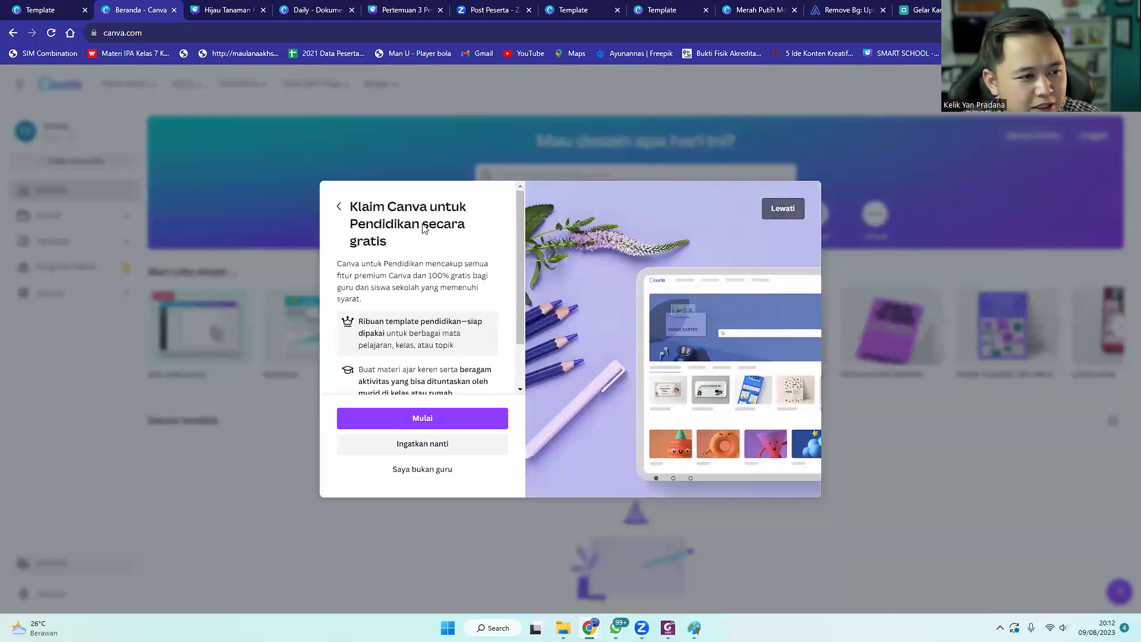
scroll(423, 233, "down", 1)
scroll(420, 238, "up", 1)
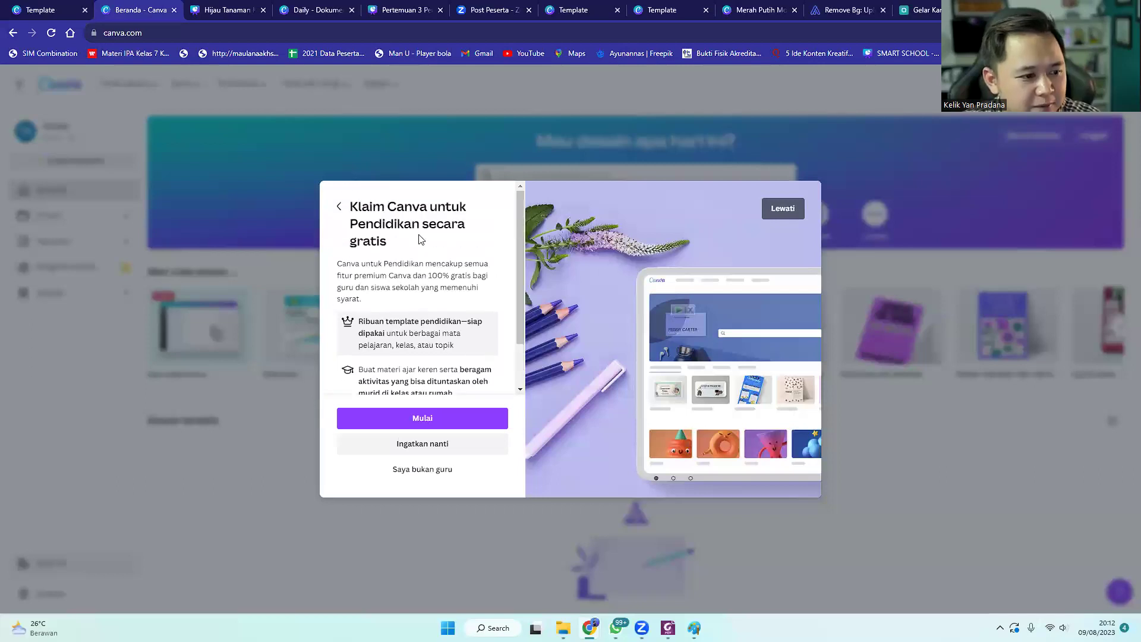
scroll(421, 238, "down", 1)
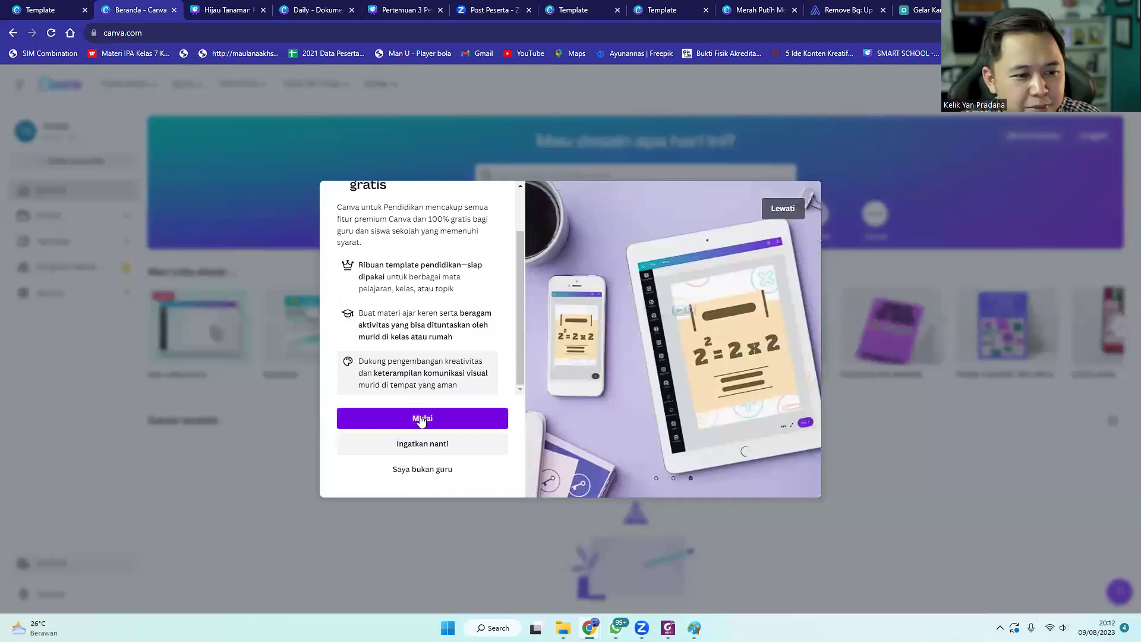
left_click(421, 419)
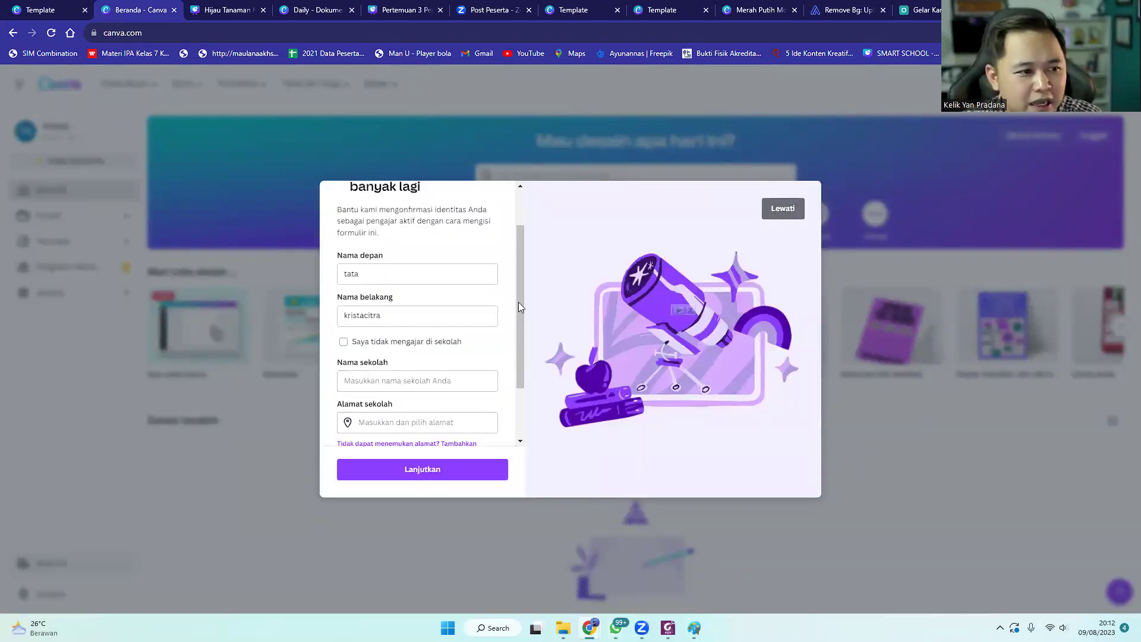
- Enter SMPK Krista Citra Parakan as the school name in the teacher identity form
scroll(525, 255, "up", 1)
scroll(519, 286, "down", 1)
scroll(519, 290, "down", 1)
scroll(513, 336, "down", 1)
scroll(509, 365, "down", 1)
left_click(356, 301)
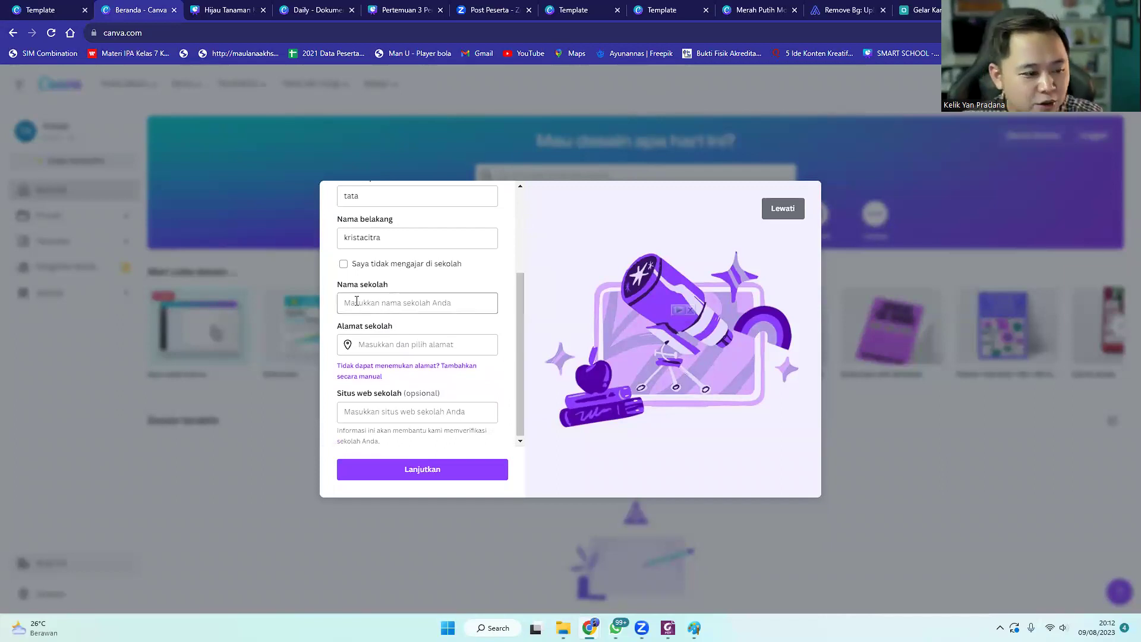
type("SMPK Krista Citra Parakan")
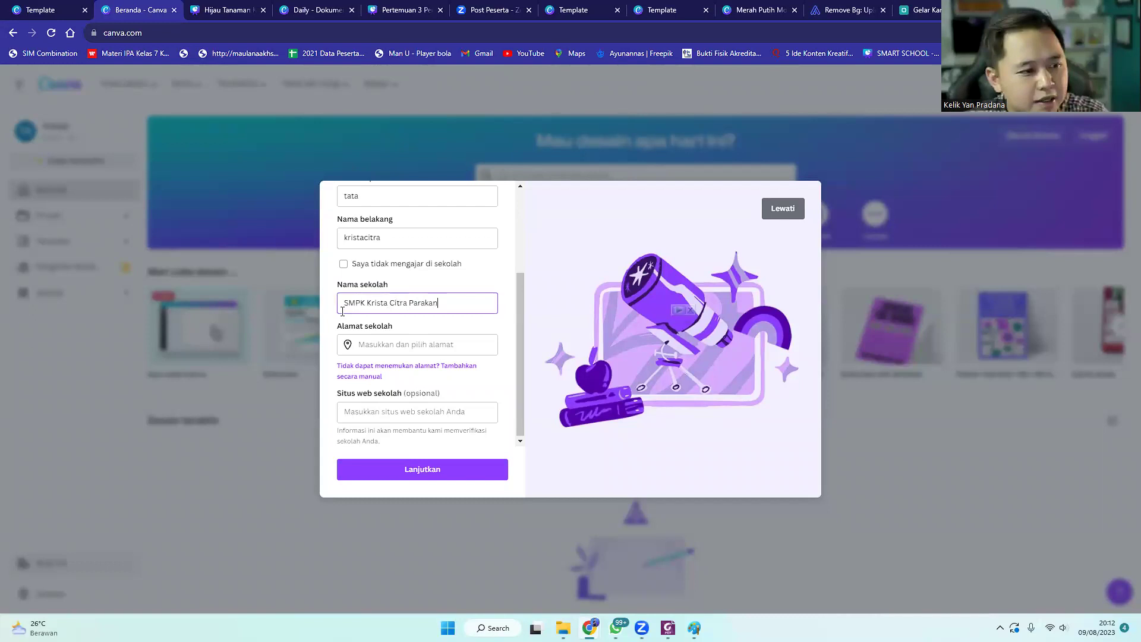
- Fill in the school's street address, city and postal code from the suggestions, and continue to the account verification
left_click(371, 337)
type("-l.")
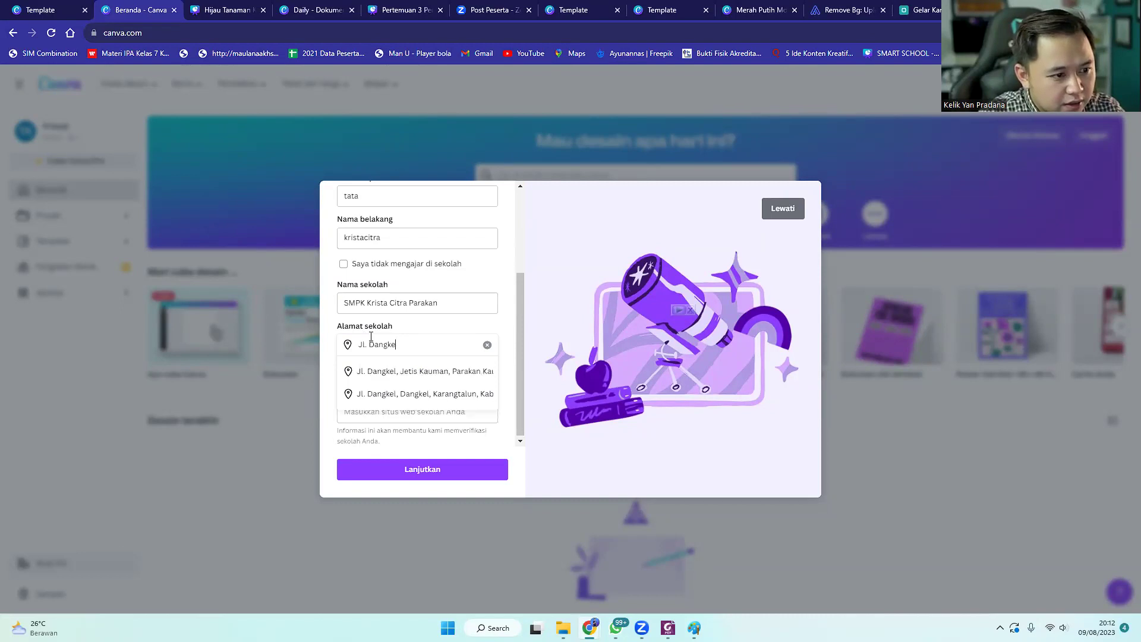
left_click(416, 378)
scroll(429, 373, "down", 5)
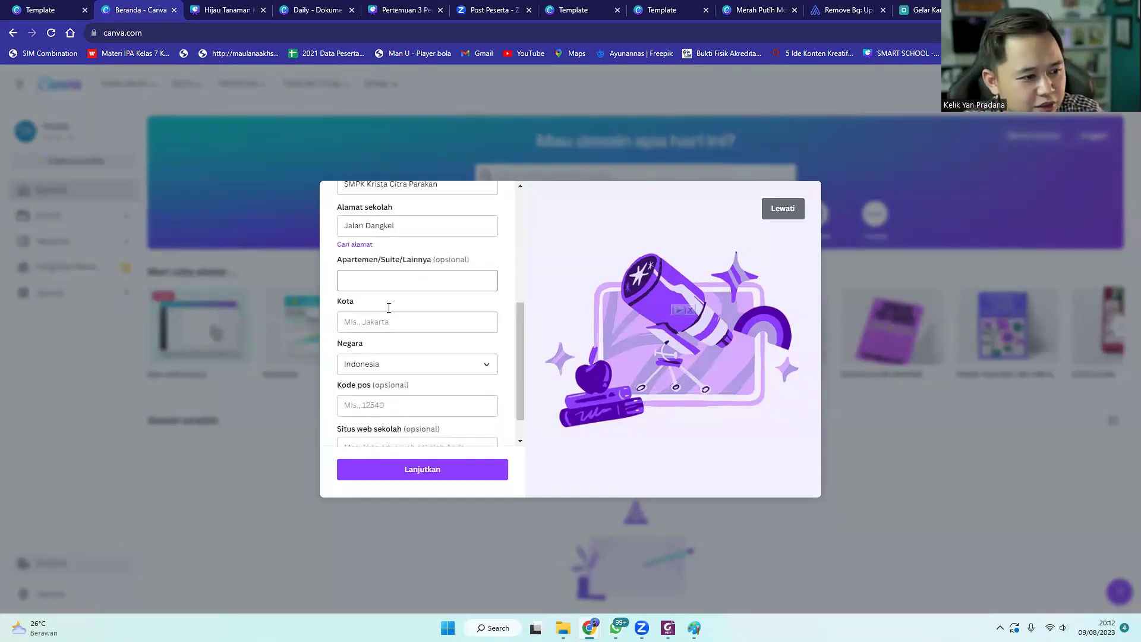
left_click(400, 470)
left_click(399, 282)
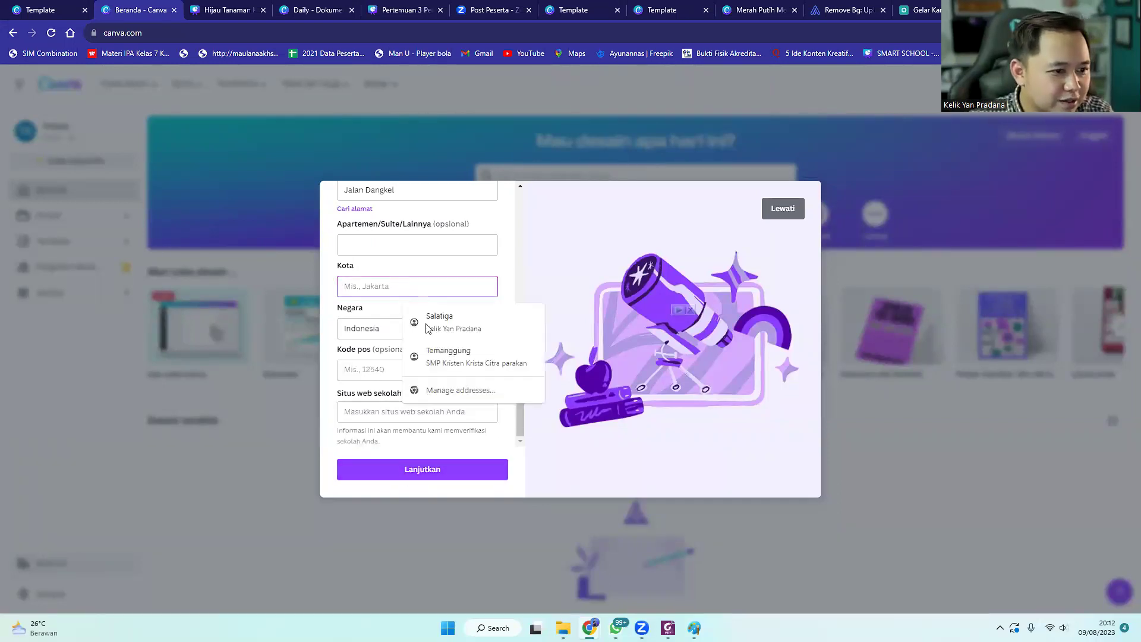
left_click(437, 355)
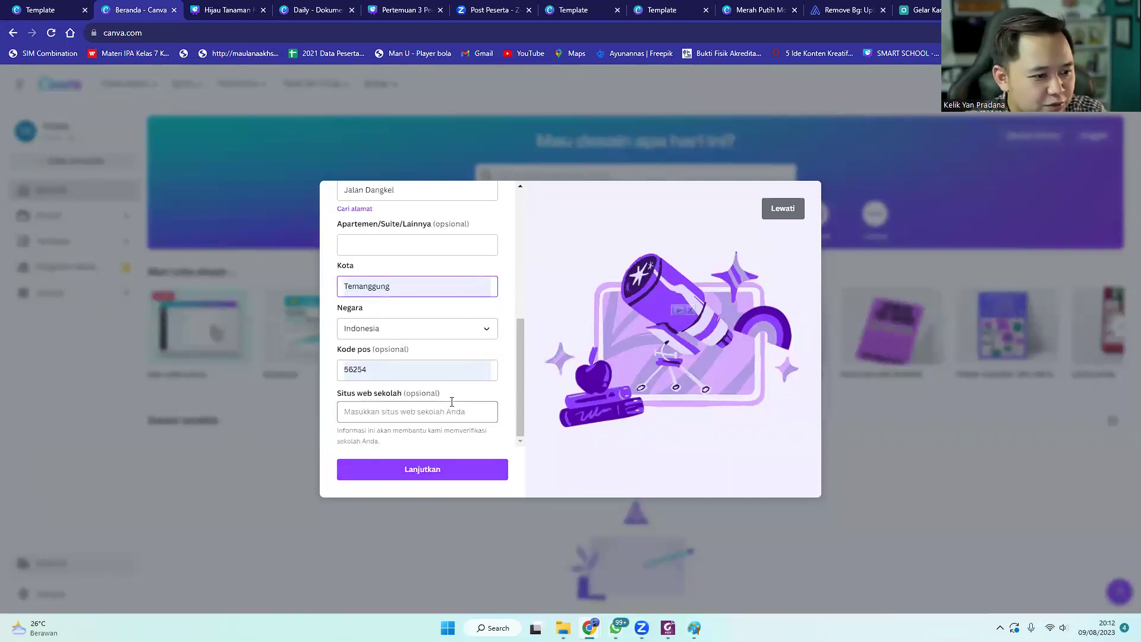
left_click(449, 470)
- Review the document requirements and accepted document types for teacher verification, and view the file chooser without selecting a file
scroll(441, 352, "up", 1)
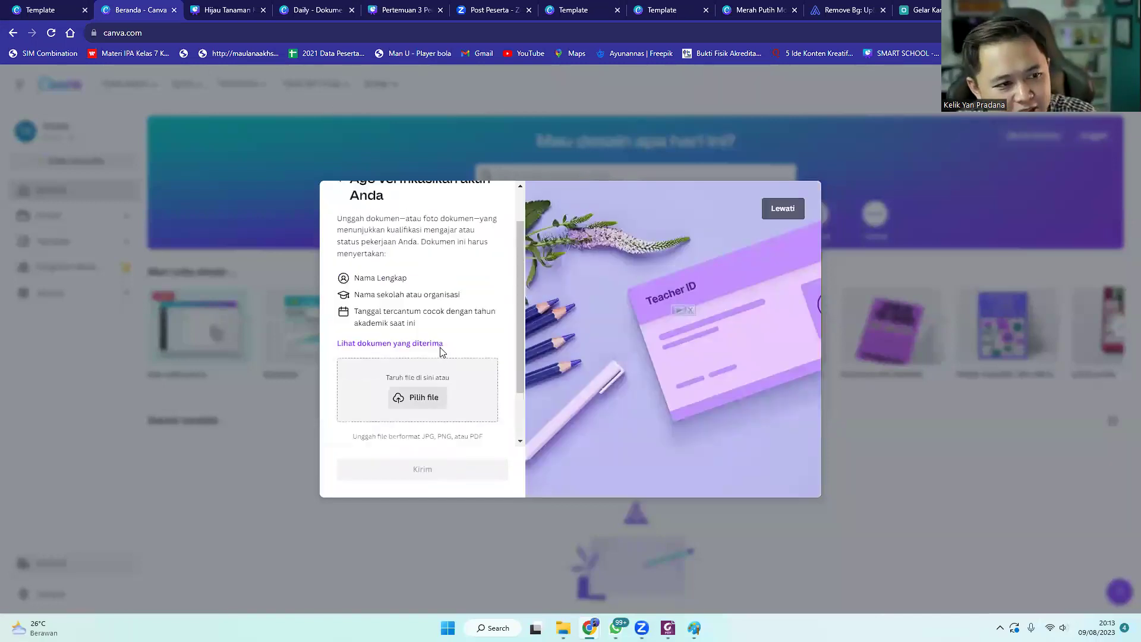
scroll(416, 321, "down", 1)
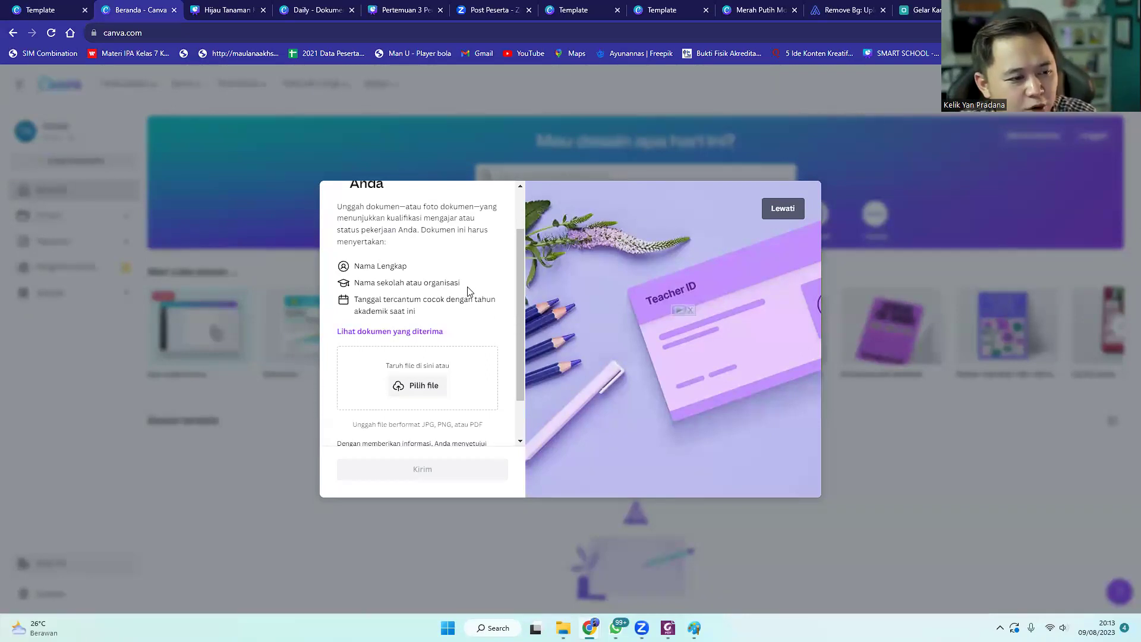
left_click(432, 331)
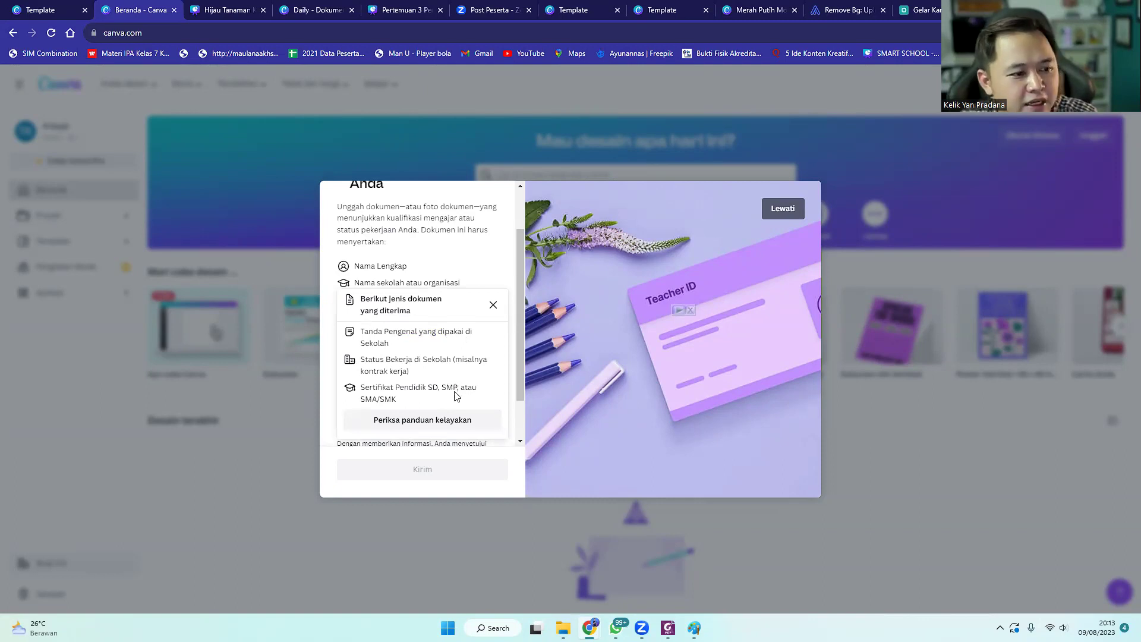
left_click(493, 305)
left_click(403, 392)
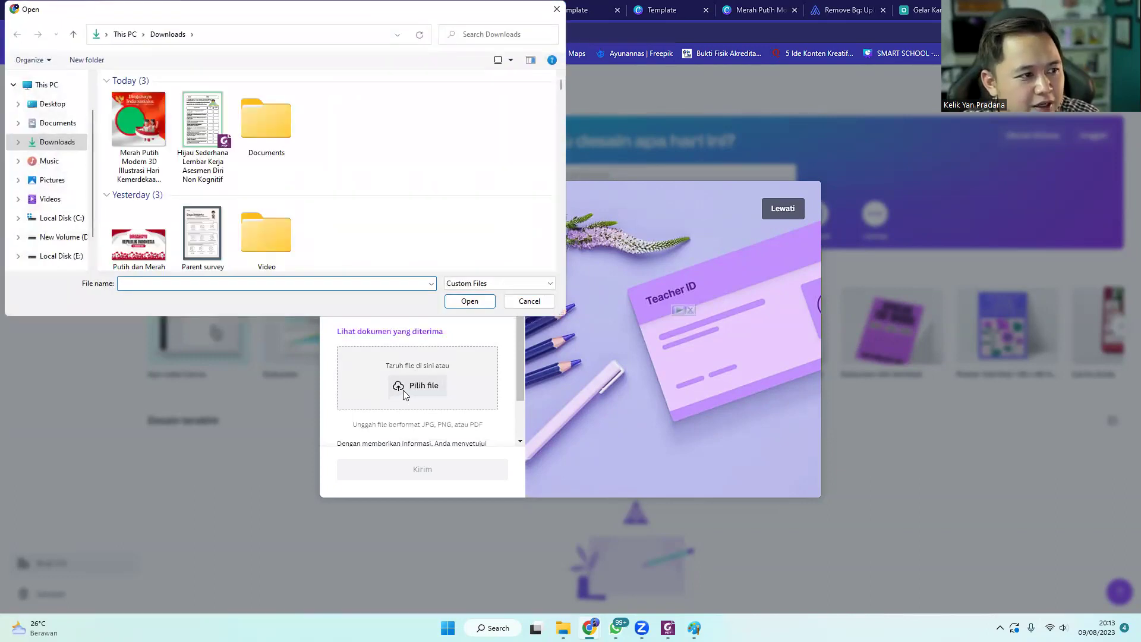
left_click(529, 301)
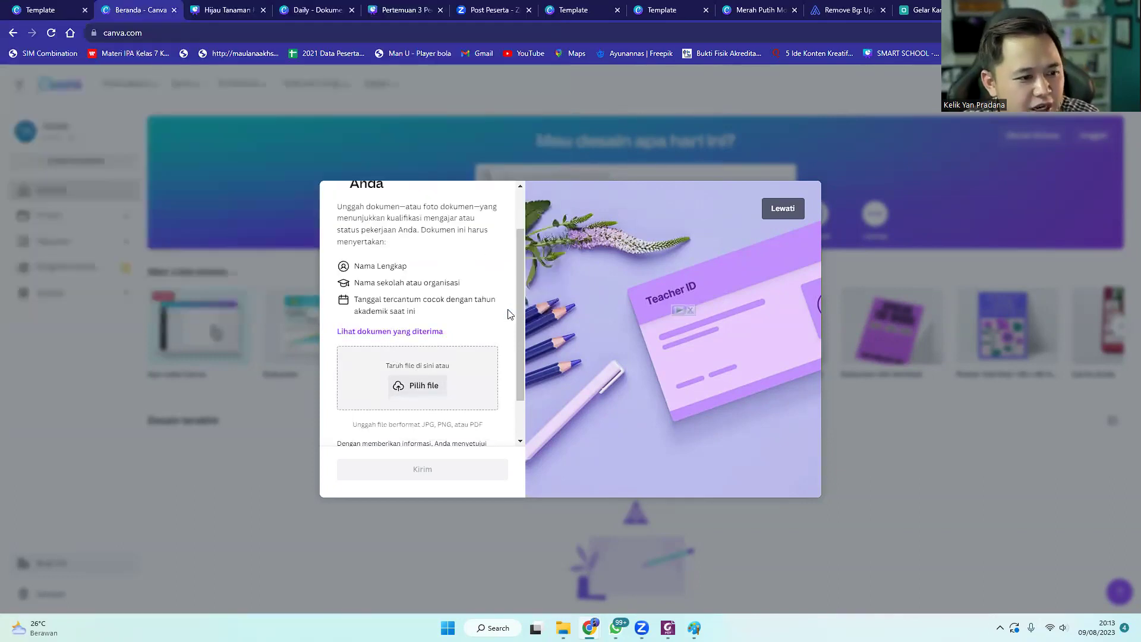
- Upload the Merah Putih Modern 3D Illustrasi Hari Kemerdekaan Indonesia Twibbon image as the verification document and submit the claim
scroll(507, 311, "down", 1)
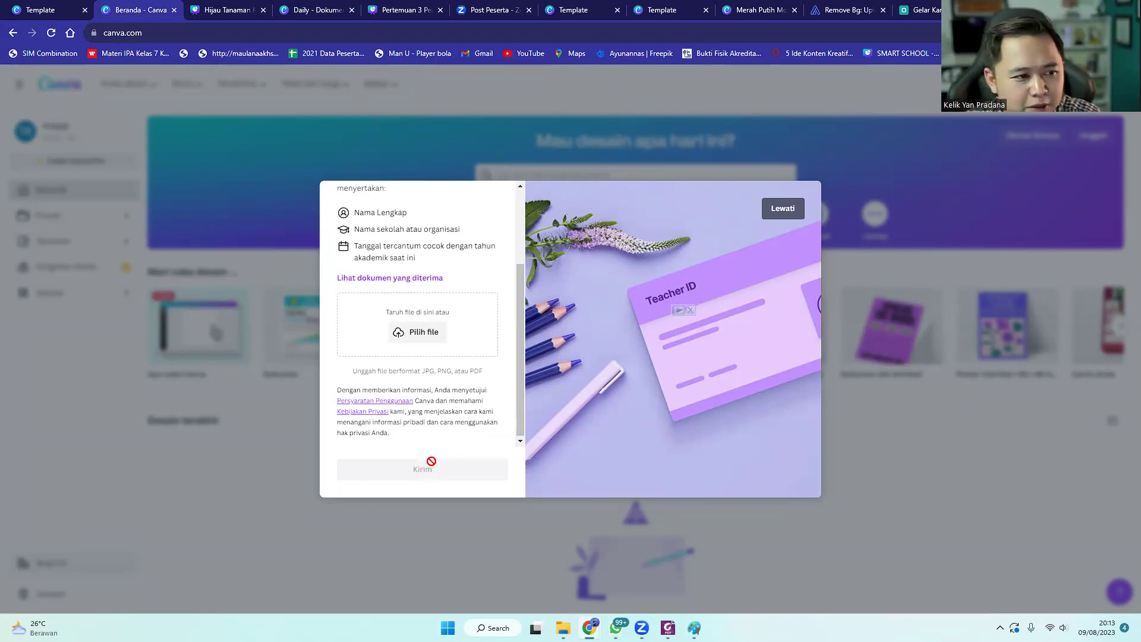
left_click(400, 325)
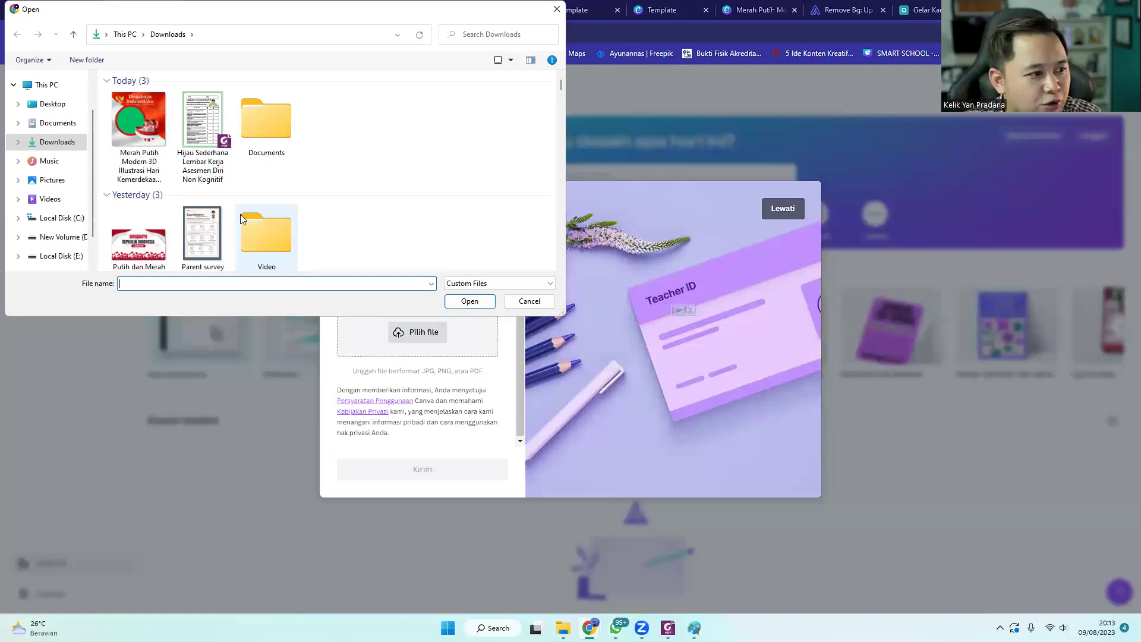
double_click(121, 122)
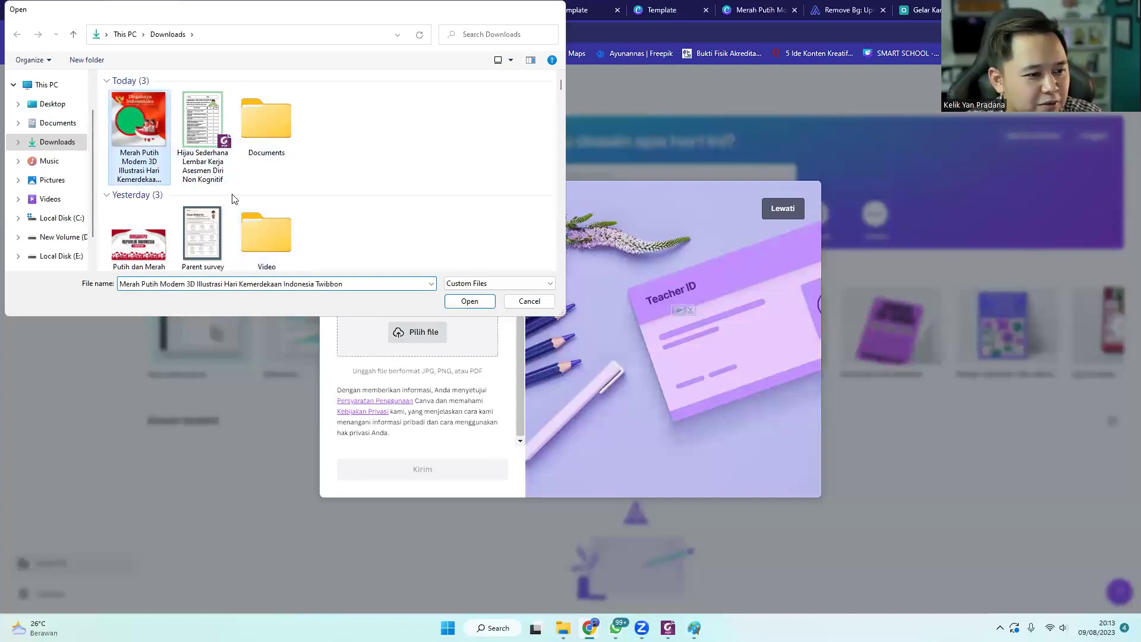
left_click(439, 471)
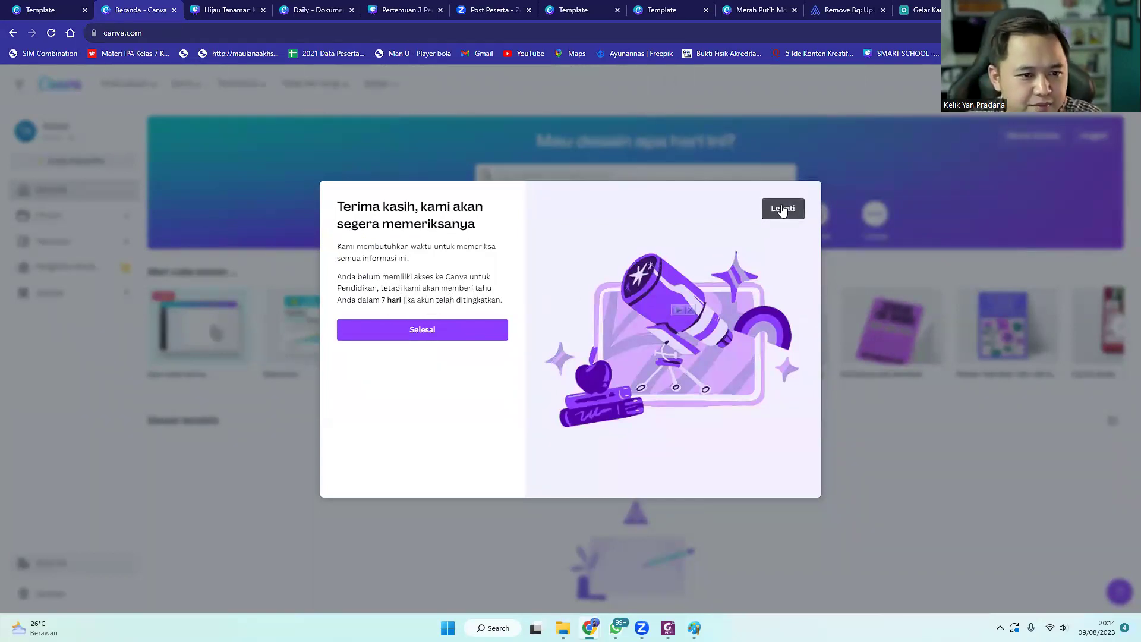
left_click(339, 207)
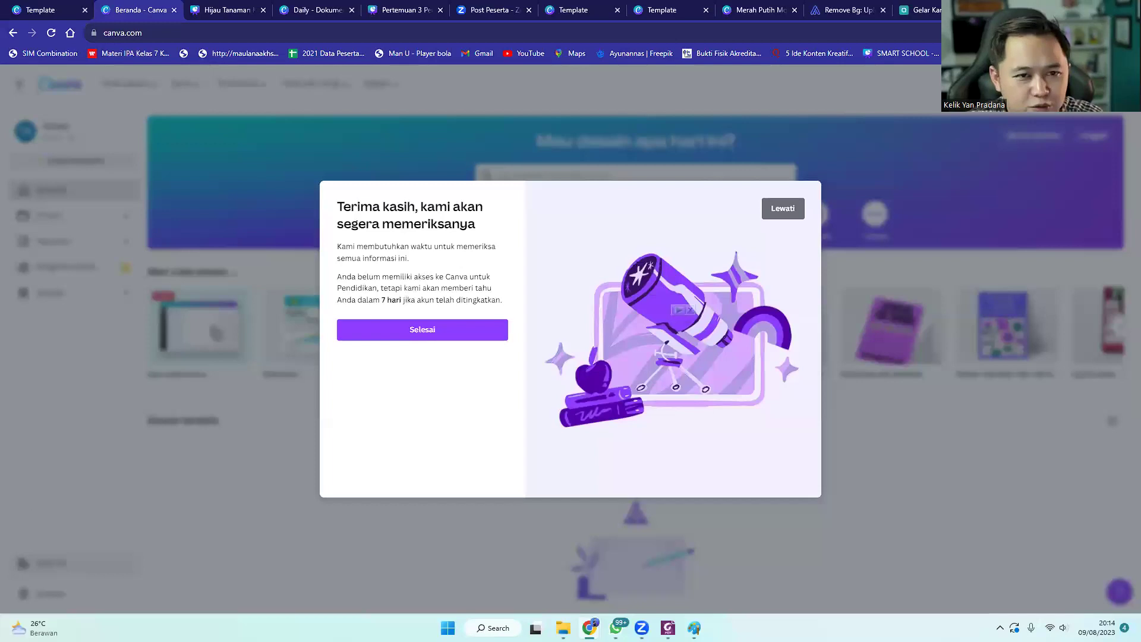
- Find Canva's education page by searching Google for "canva untuk pendidikan" in a new browser tab, and start the teacher verification there
key("ctrl+t")
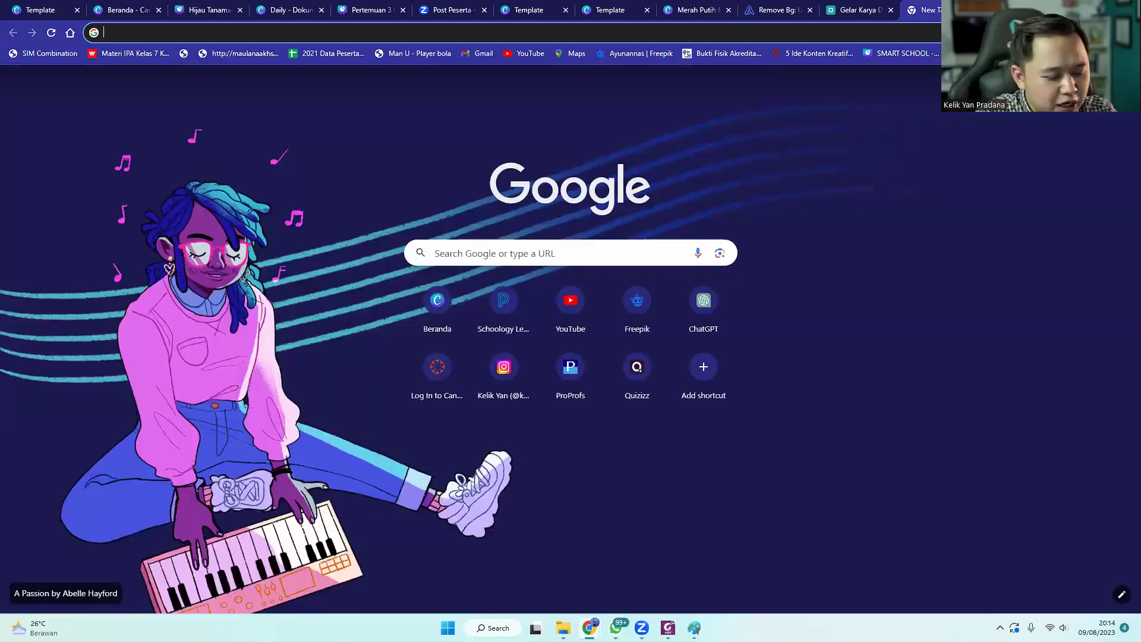
type("canva untuk pendidikan")
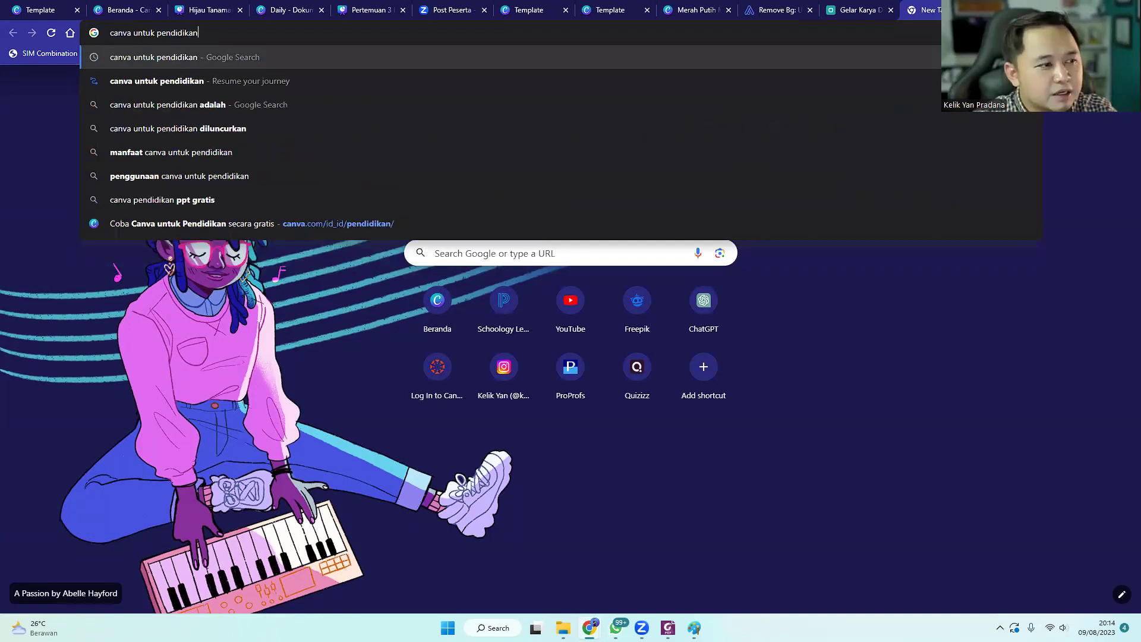
key("Return")
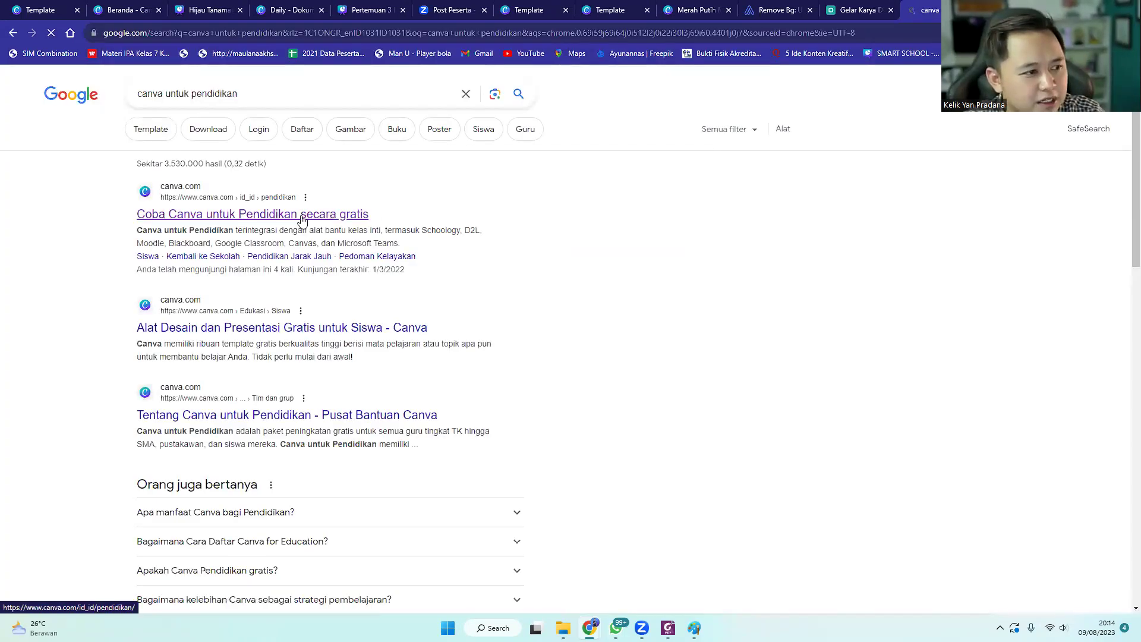
left_click(304, 215)
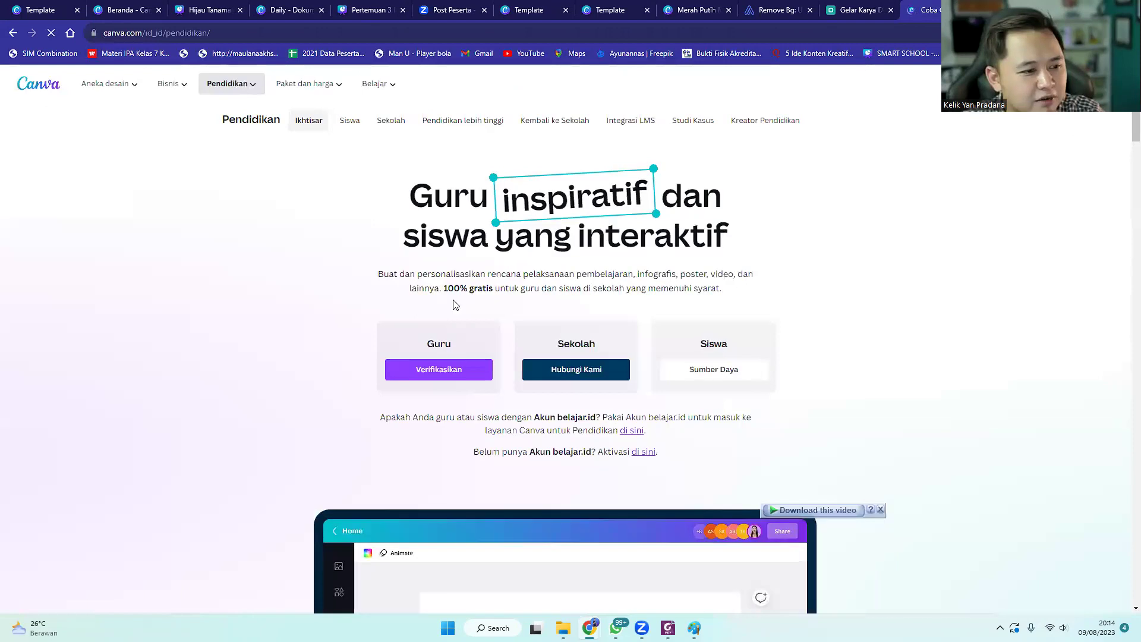
left_click(439, 372)
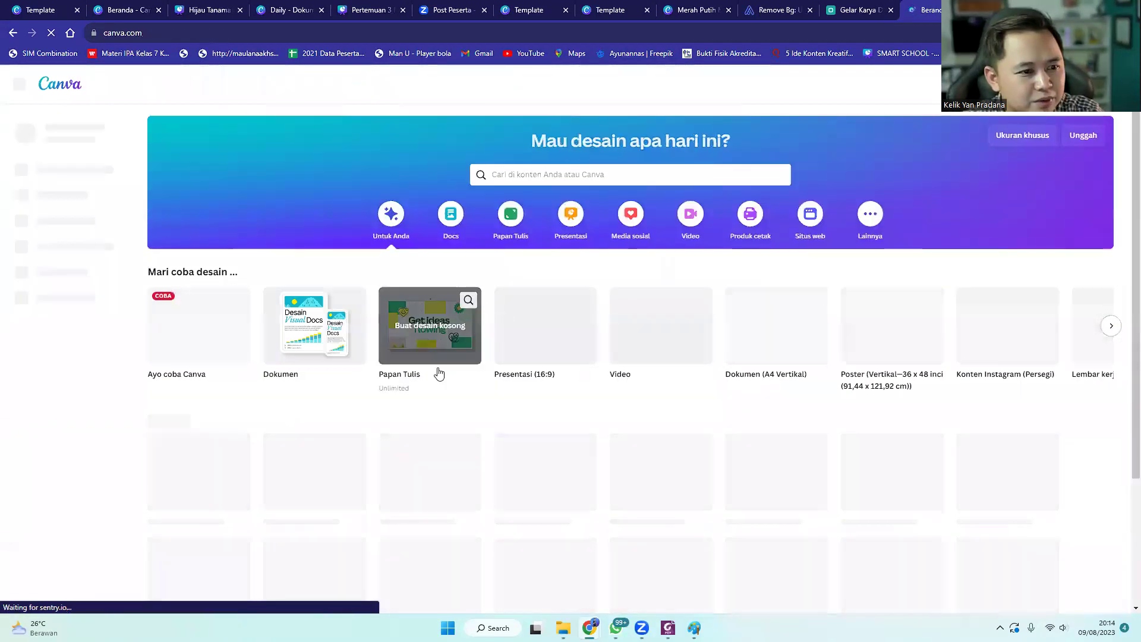
- Look over the Canva for Education claim offer, dismiss it and open the Aplikasi page
scroll(424, 309, "down", 1)
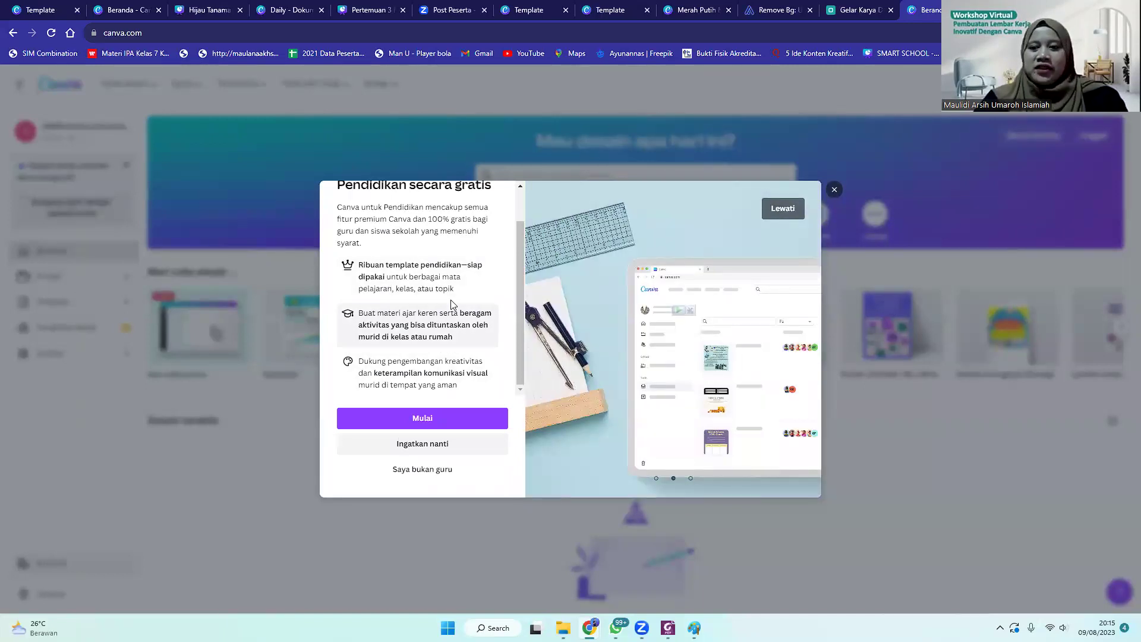
left_click(834, 189)
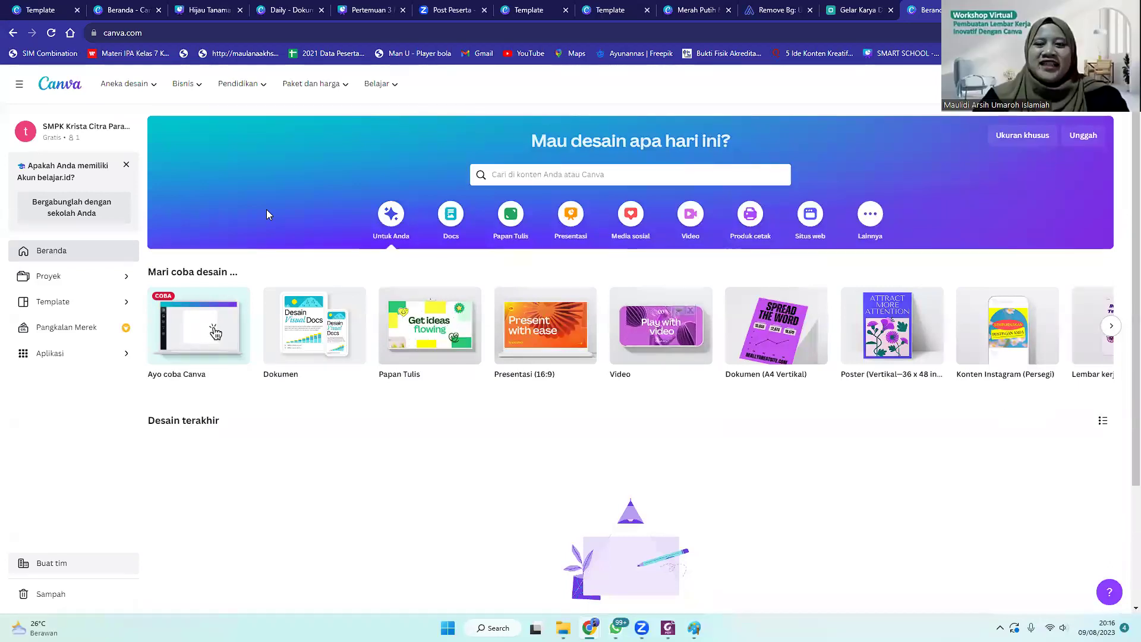
left_click(54, 355)
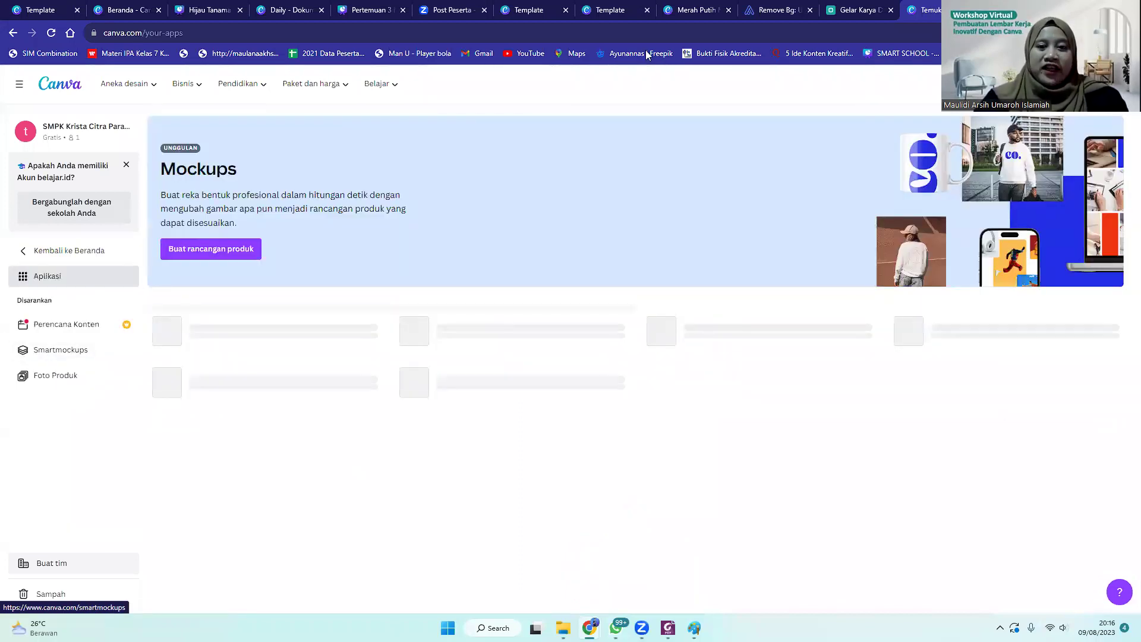